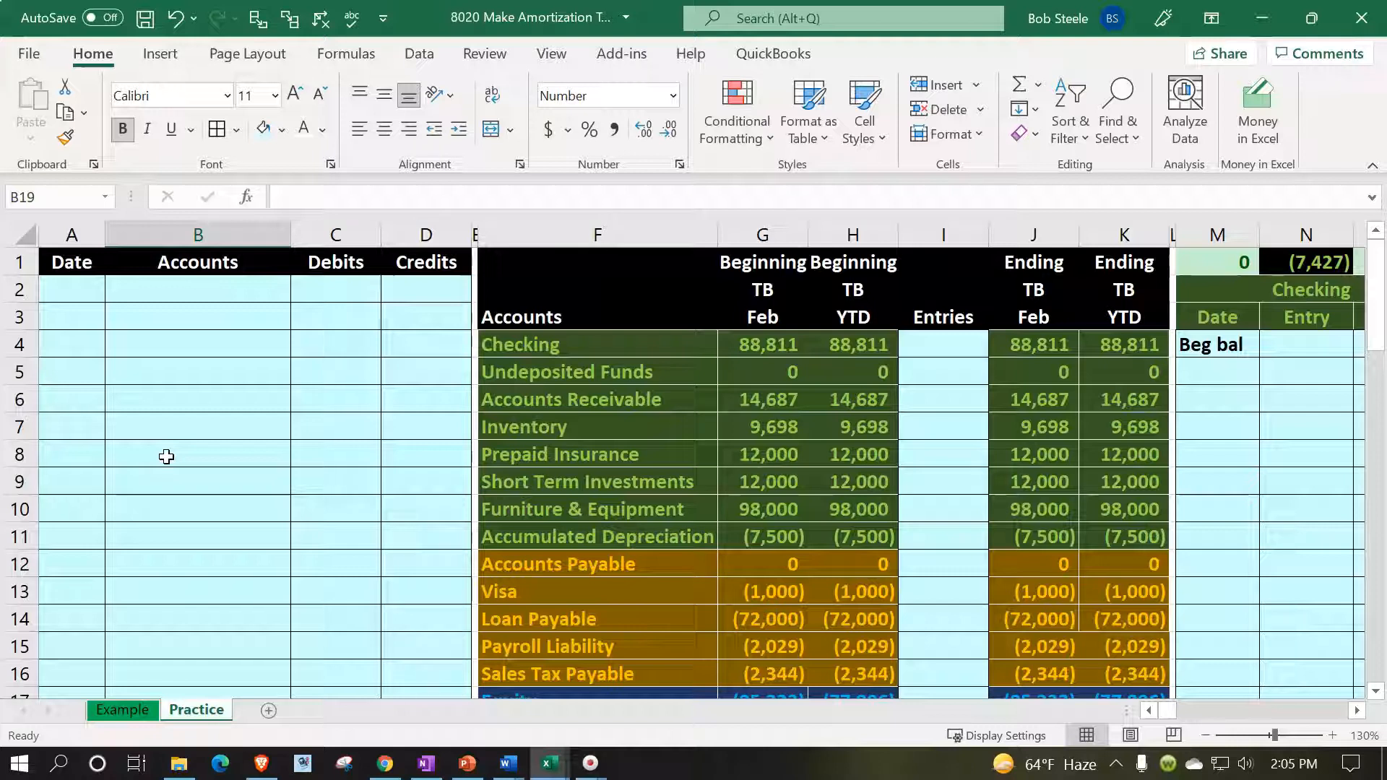
# Examine the completed 2/1 and 2/28 loan payment journal entries on the Example sheet
pyautogui.click(138, 712)
pyautogui.click(177, 711)
pyautogui.click(133, 722)
pyautogui.click(166, 613)
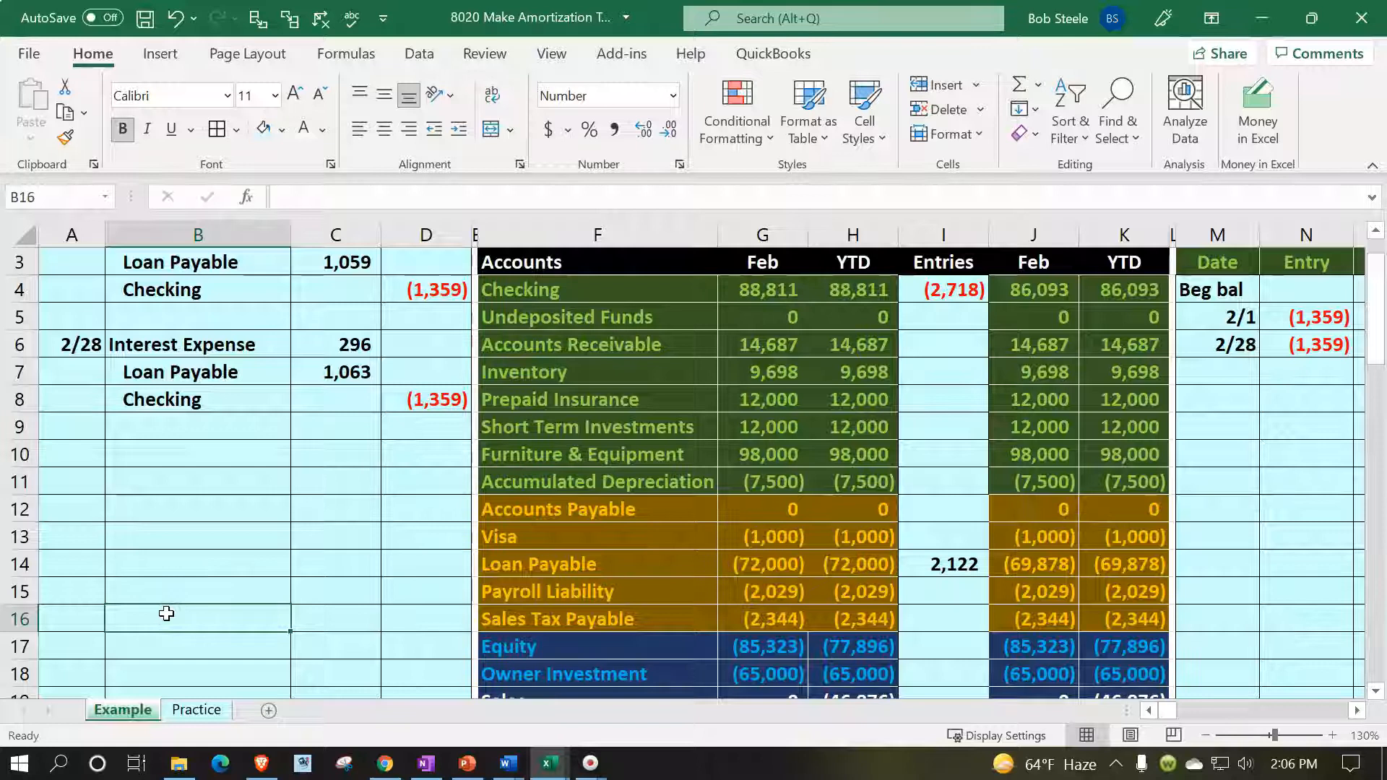
pyautogui.scroll(1, 167, 613)
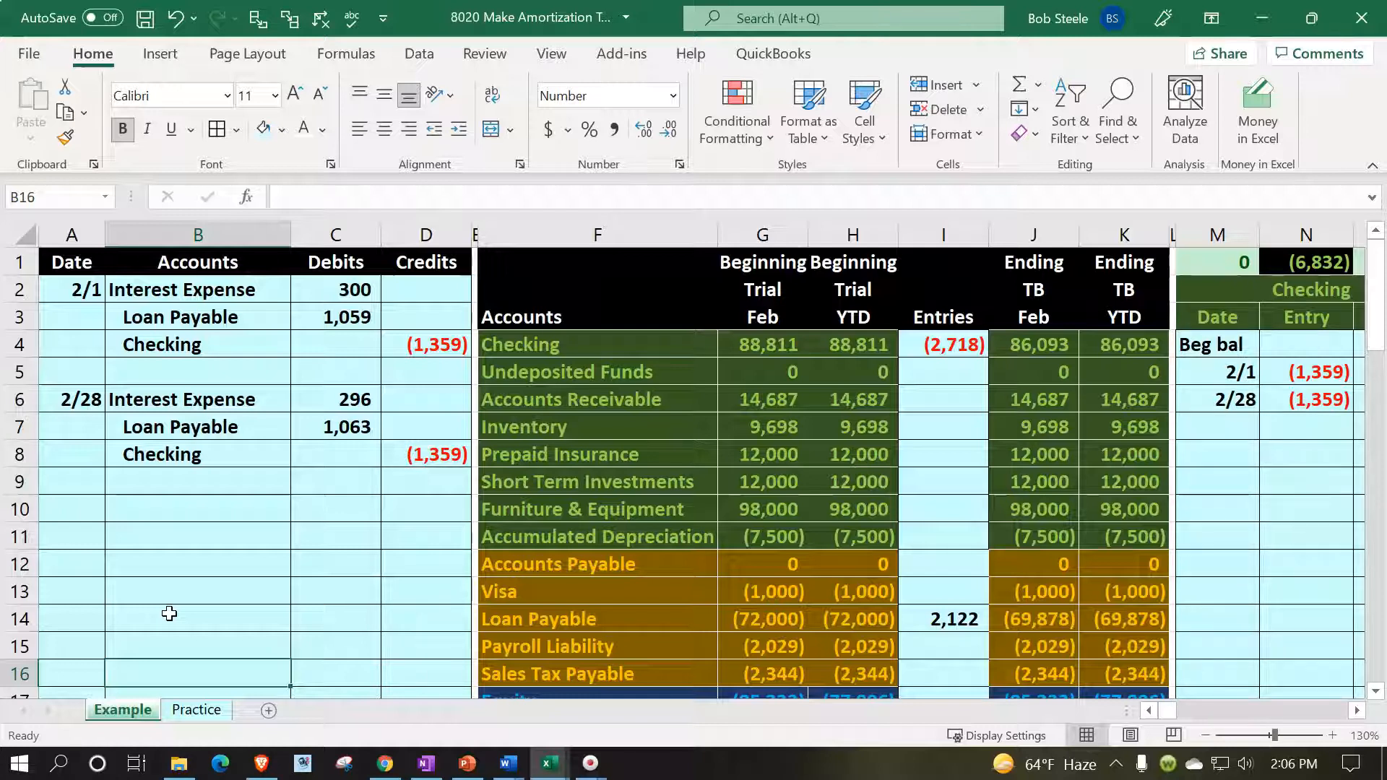
pyautogui.moveTo(85, 297); pyautogui.dragTo(395, 453)
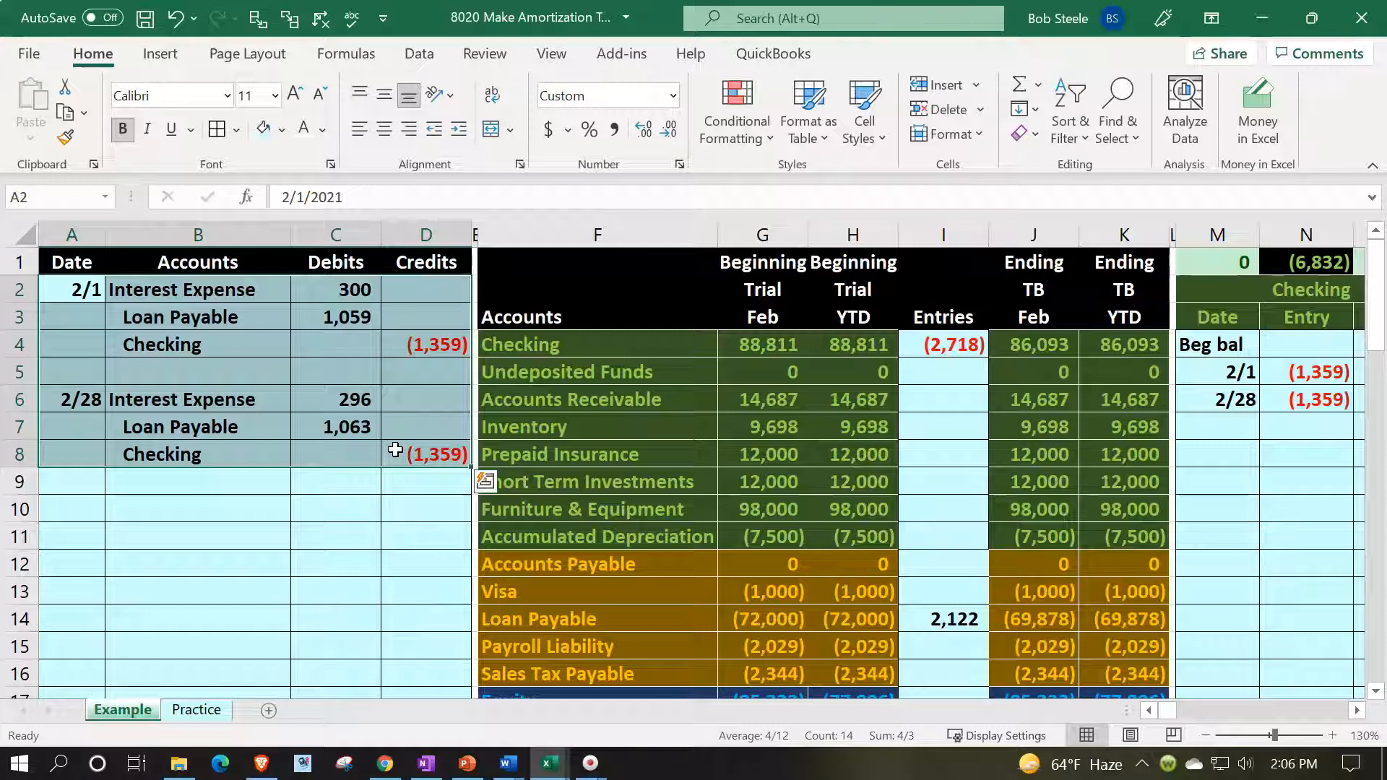
# On the Practice sheet, hide the general ledger columns M through EO between the trial balance and the loan details
pyautogui.click(196, 710)
pyautogui.click(305, 481)
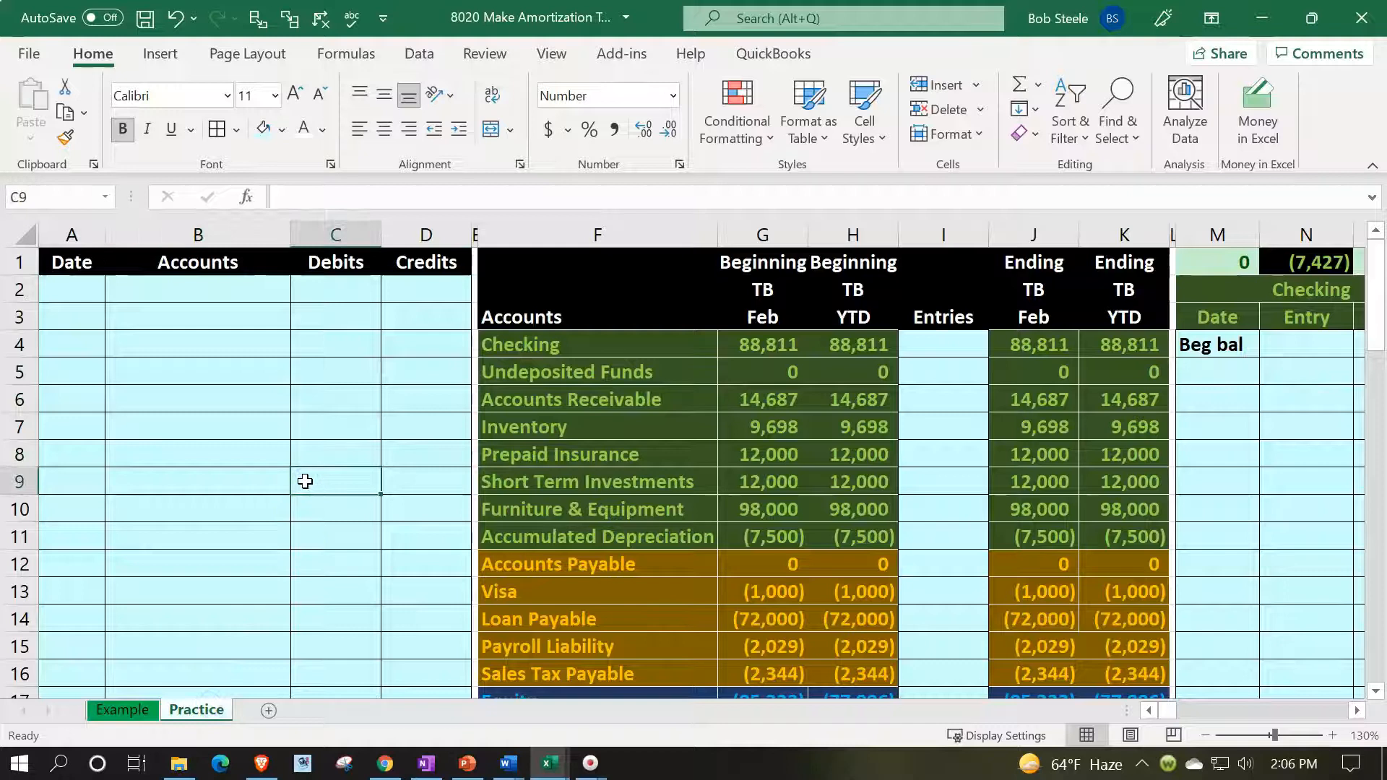
pyautogui.click(652, 369)
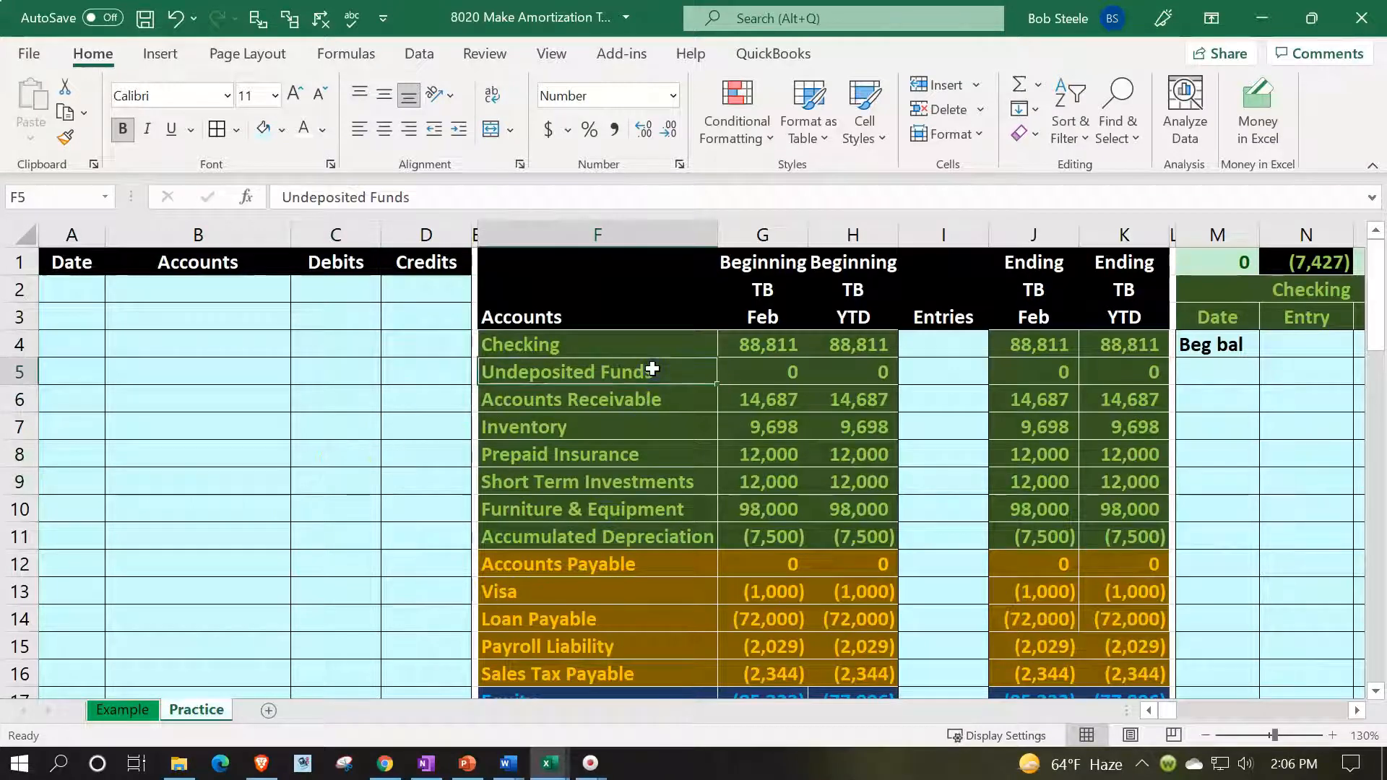
pyautogui.press('Right')
pyautogui.press('Right')
pyautogui.press('Right')
pyautogui.press('Right')
pyautogui.press('Right')
pyautogui.press('Right')
pyautogui.press('Right')
pyautogui.press('Right')
pyautogui.press('Right')
pyautogui.press('Right')
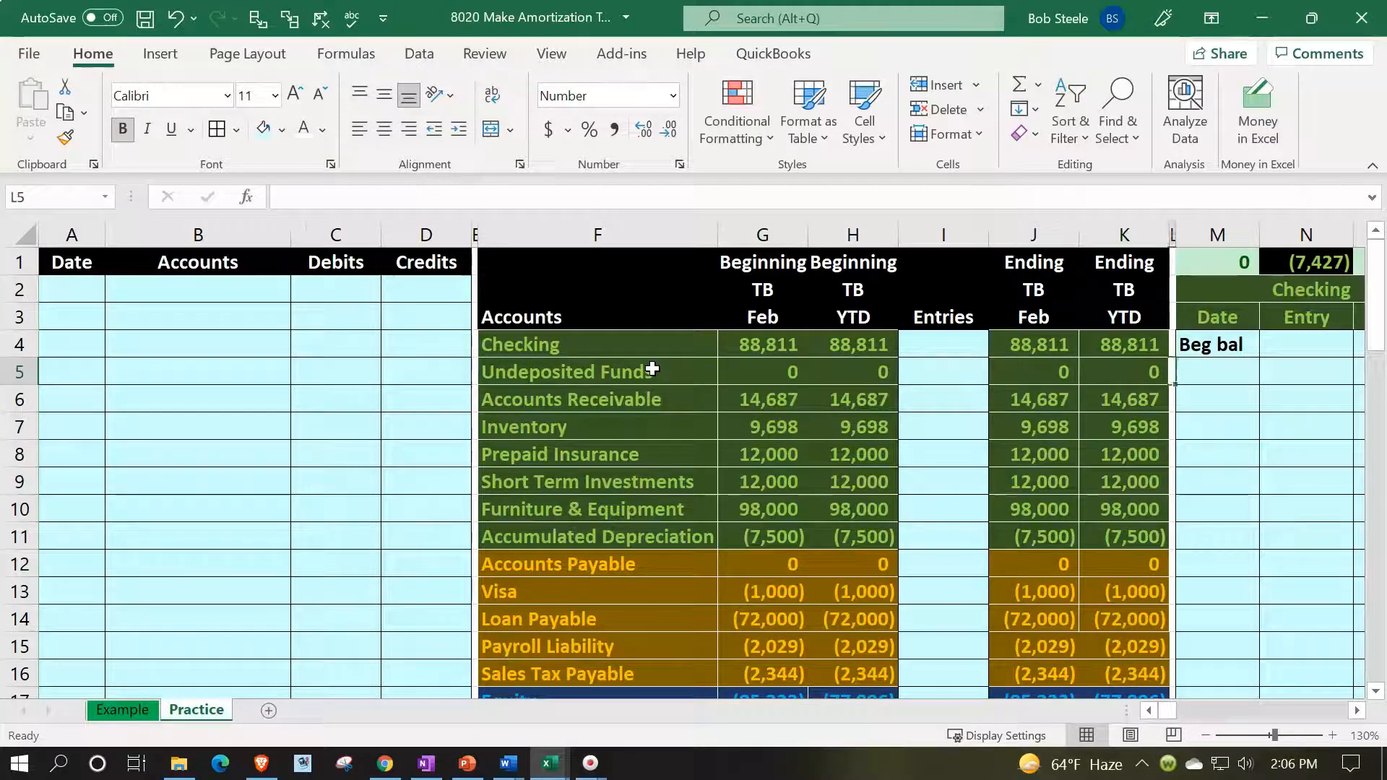
pyautogui.press('Right')
pyautogui.press('Right')
pyautogui.press('Right')
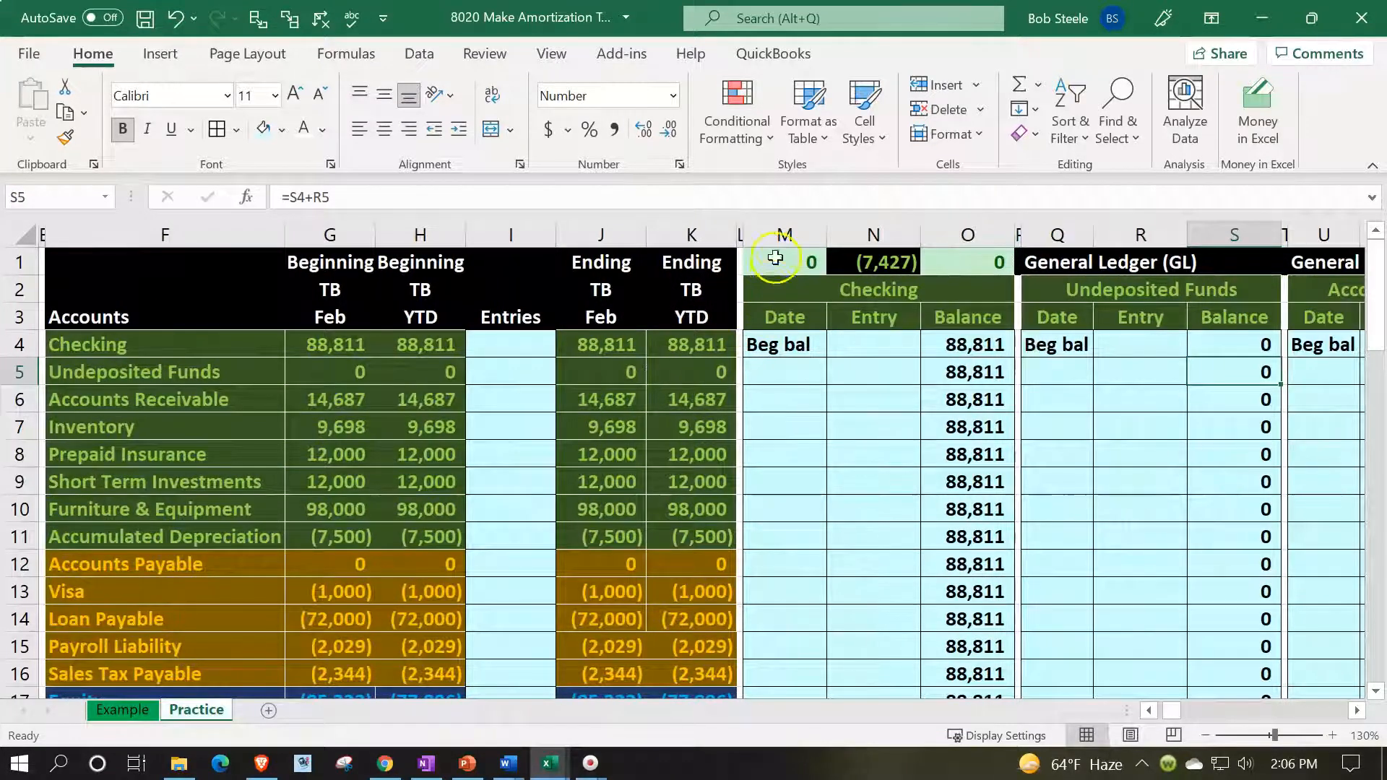
pyautogui.moveTo(779, 235); pyautogui.dragTo(166, 320)
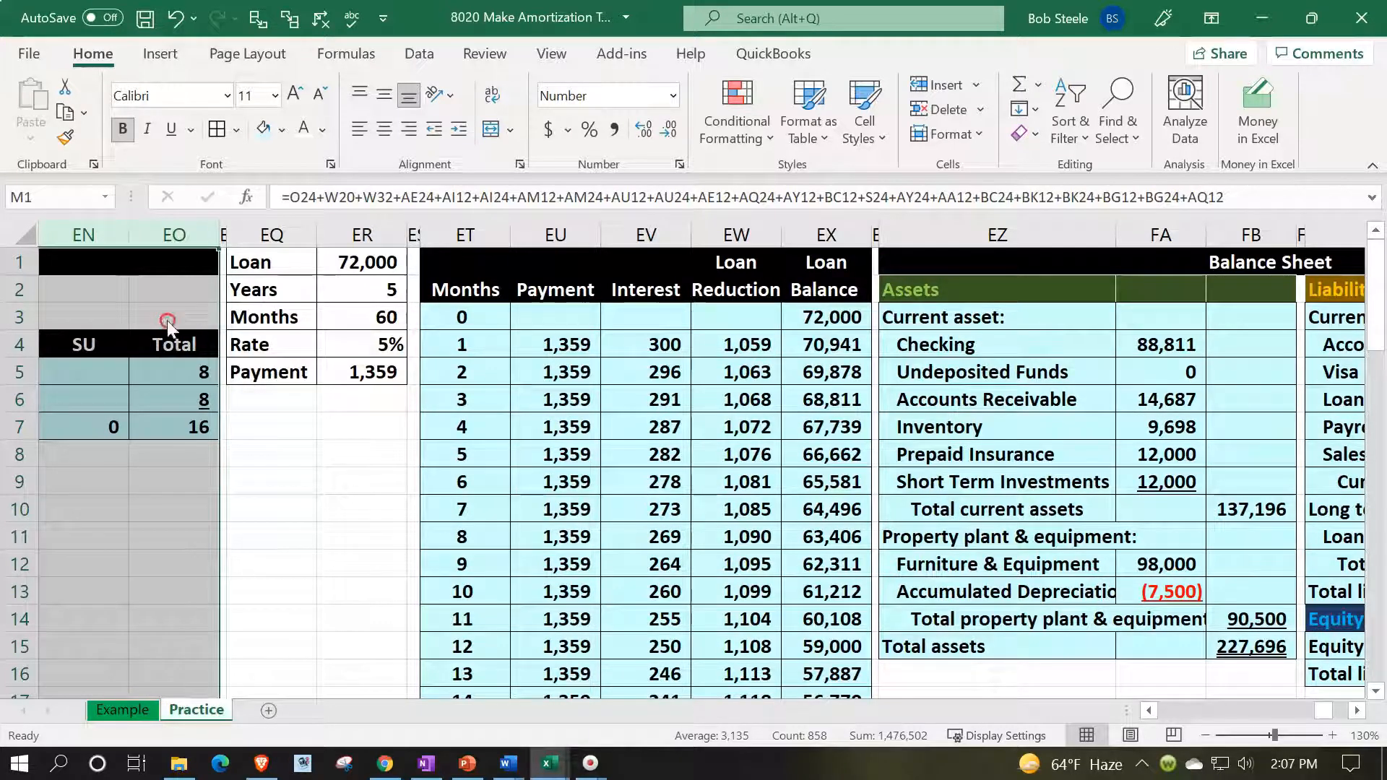
pyautogui.rightClick(167, 320)
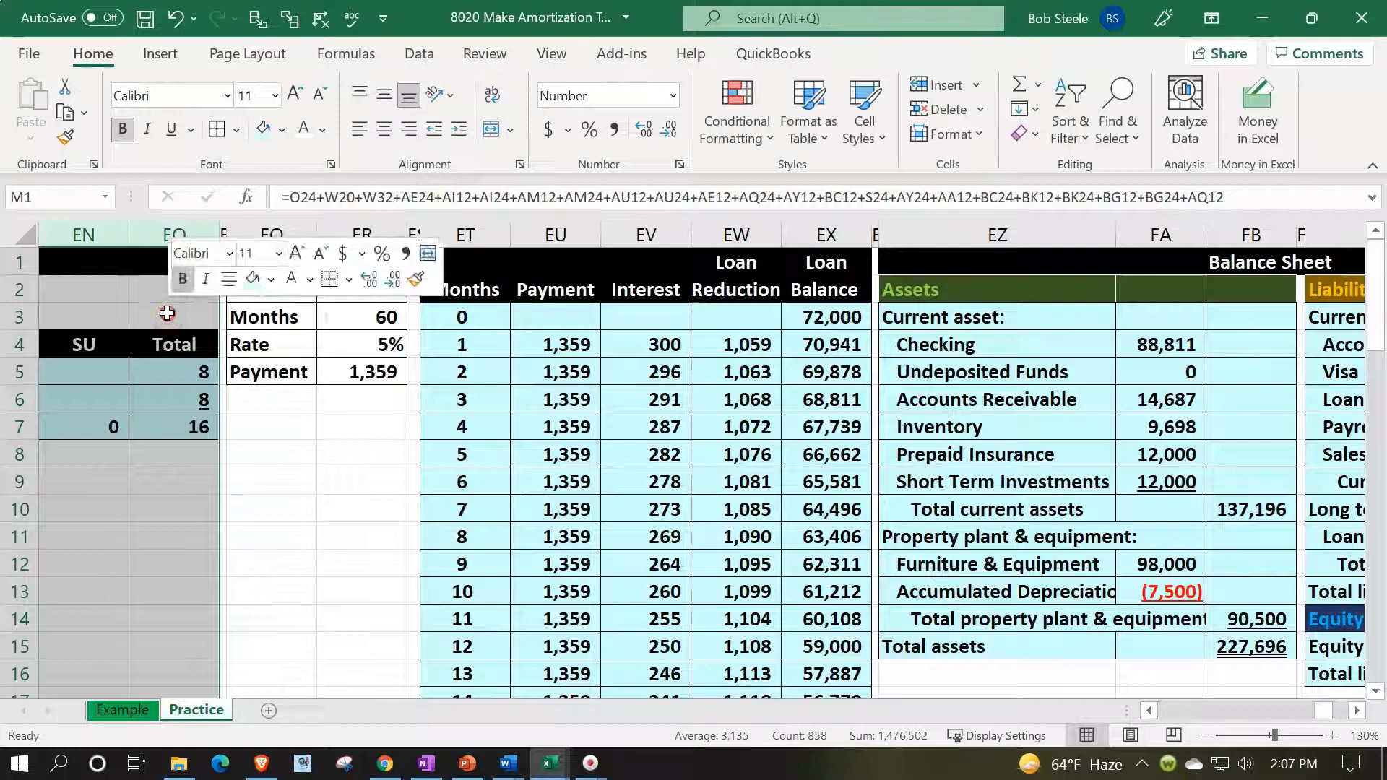
pyautogui.click(278, 655)
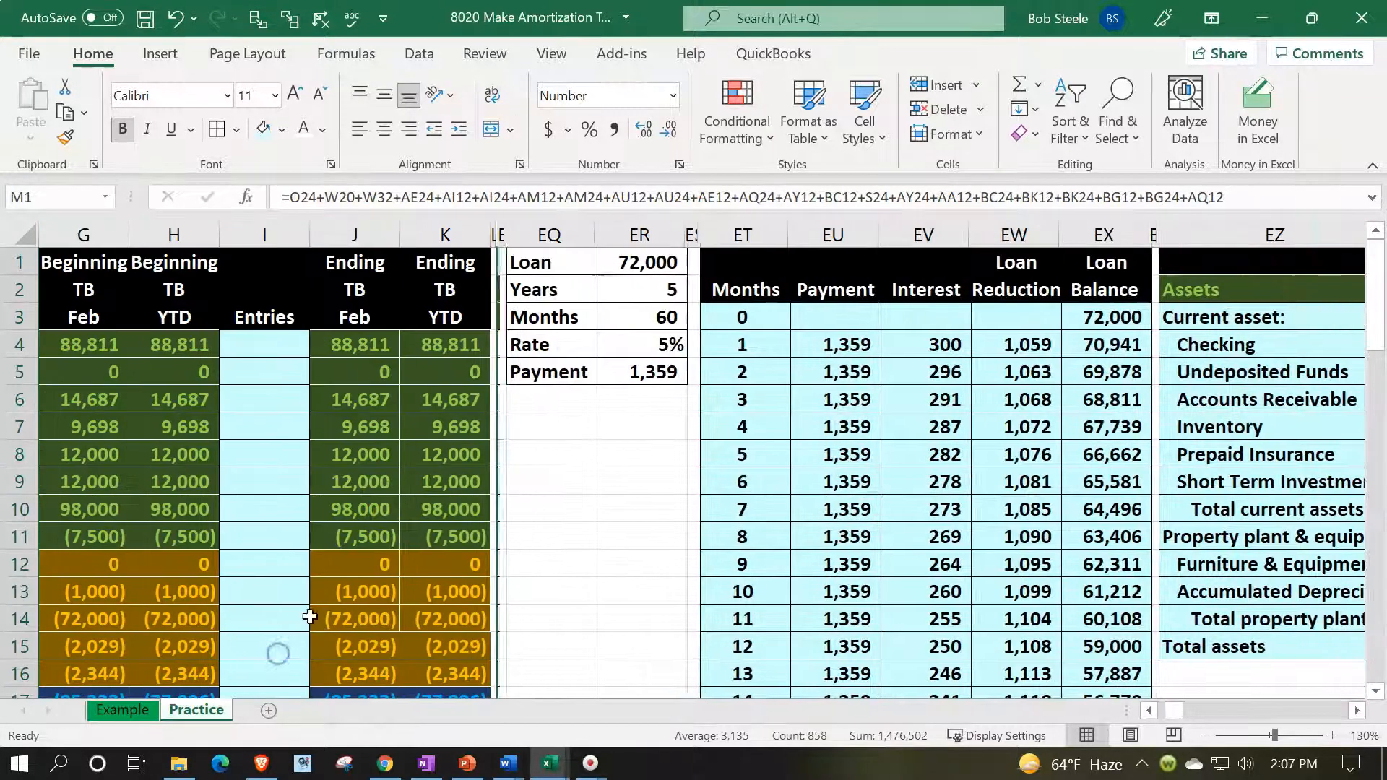
pyautogui.click(404, 506)
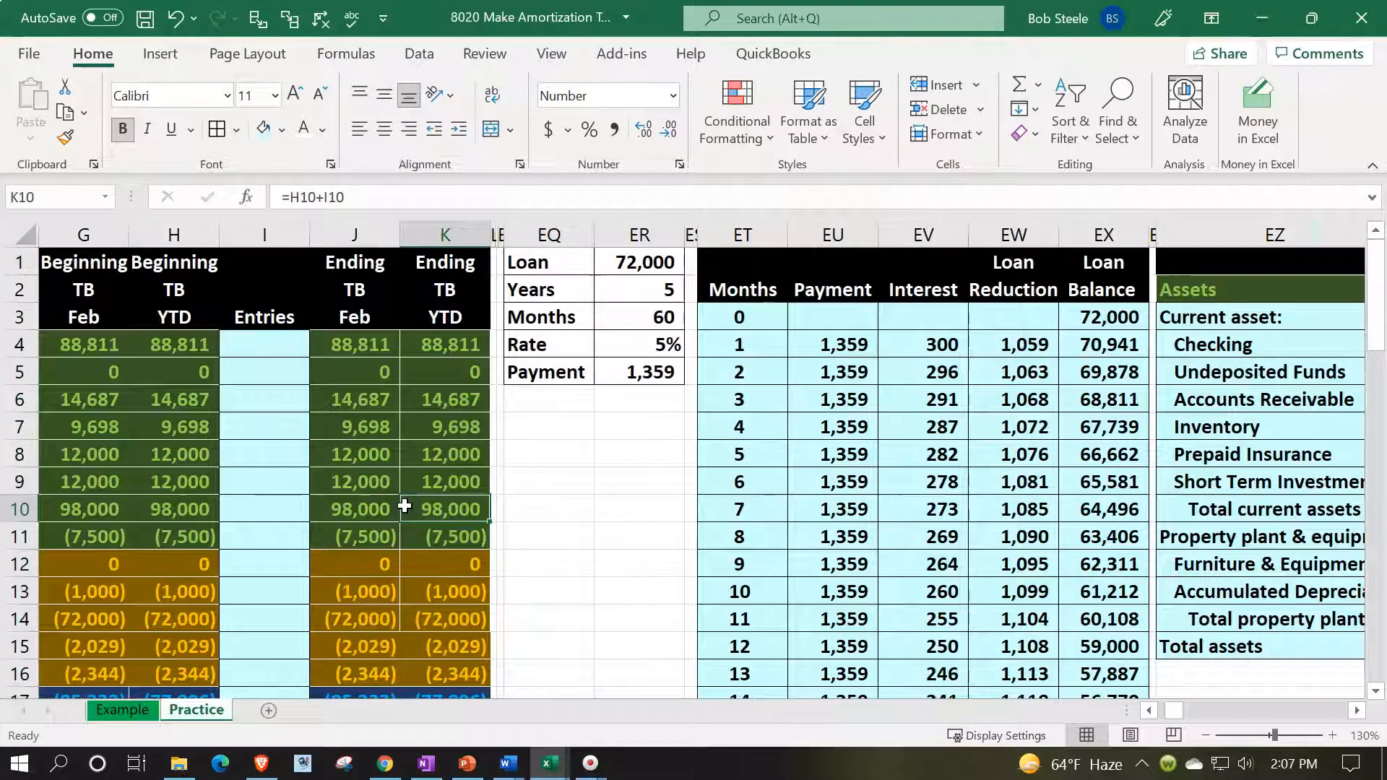
# Highlight the month 1 row of the amortization table, ET4:EX4, with a light green fill
pyautogui.press('Left')
pyautogui.press('Left')
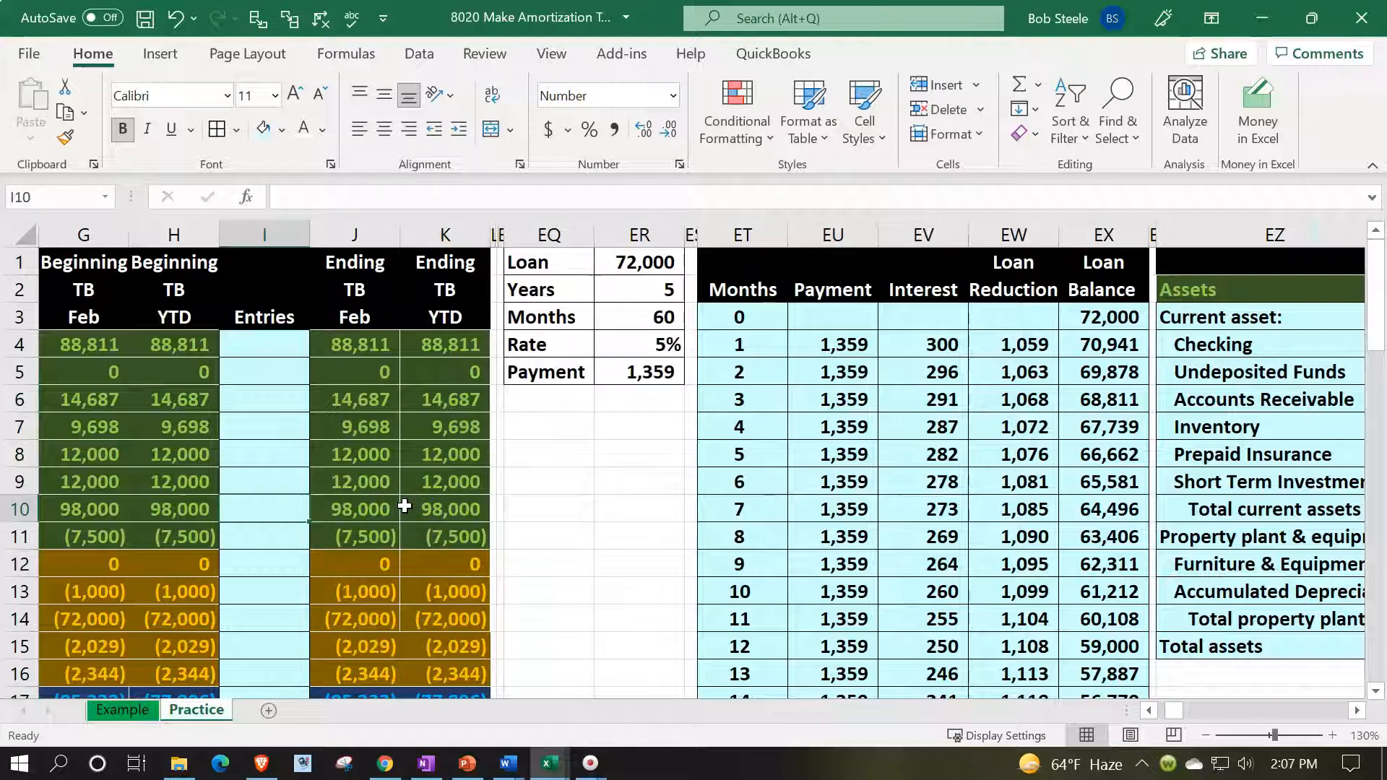
pyautogui.click(758, 333)
pyautogui.moveTo(757, 333); pyautogui.dragTo(1067, 347)
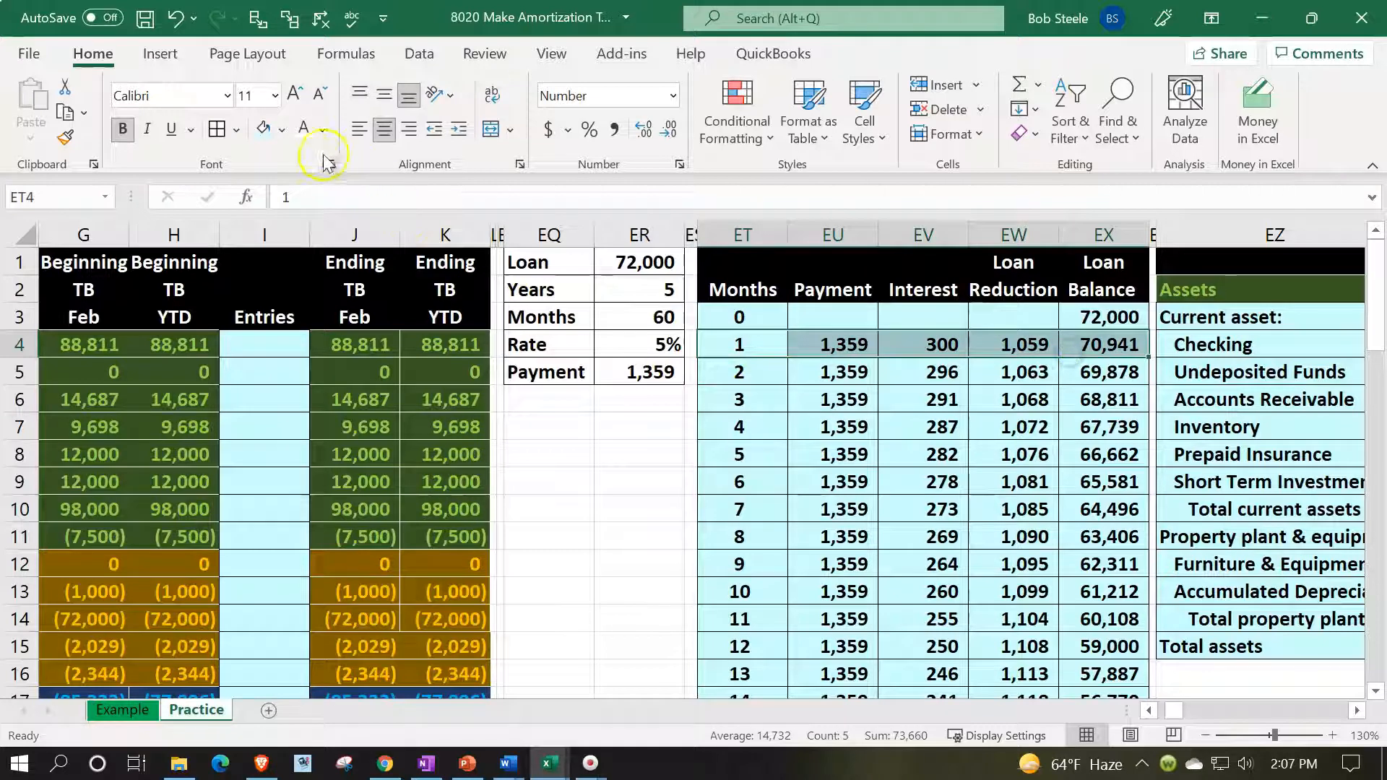
pyautogui.click(281, 130)
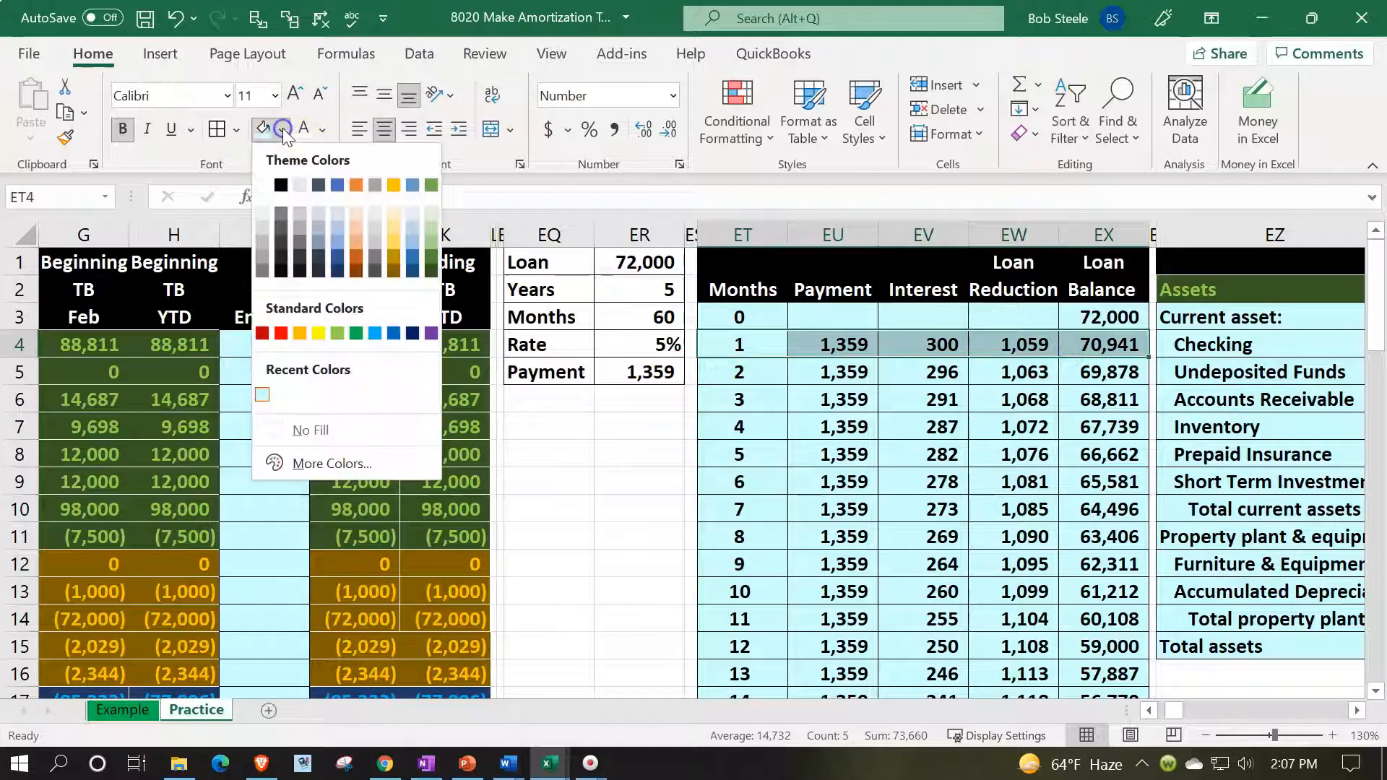
pyautogui.click(337, 332)
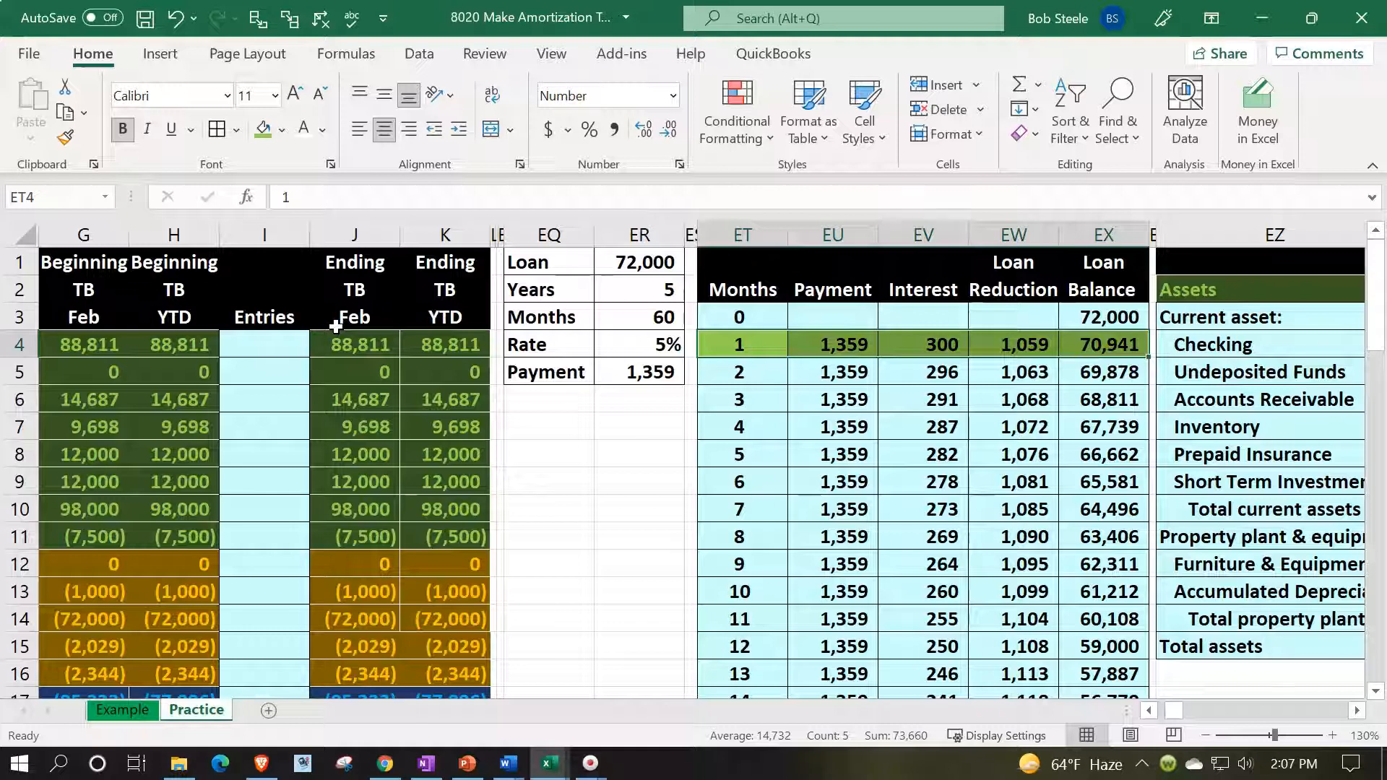
# Compare the Loan Payable balance in the trial balance with the loan terms and amortization table
pyautogui.scroll(-1, 336, 328)
pyautogui.click(468, 546)
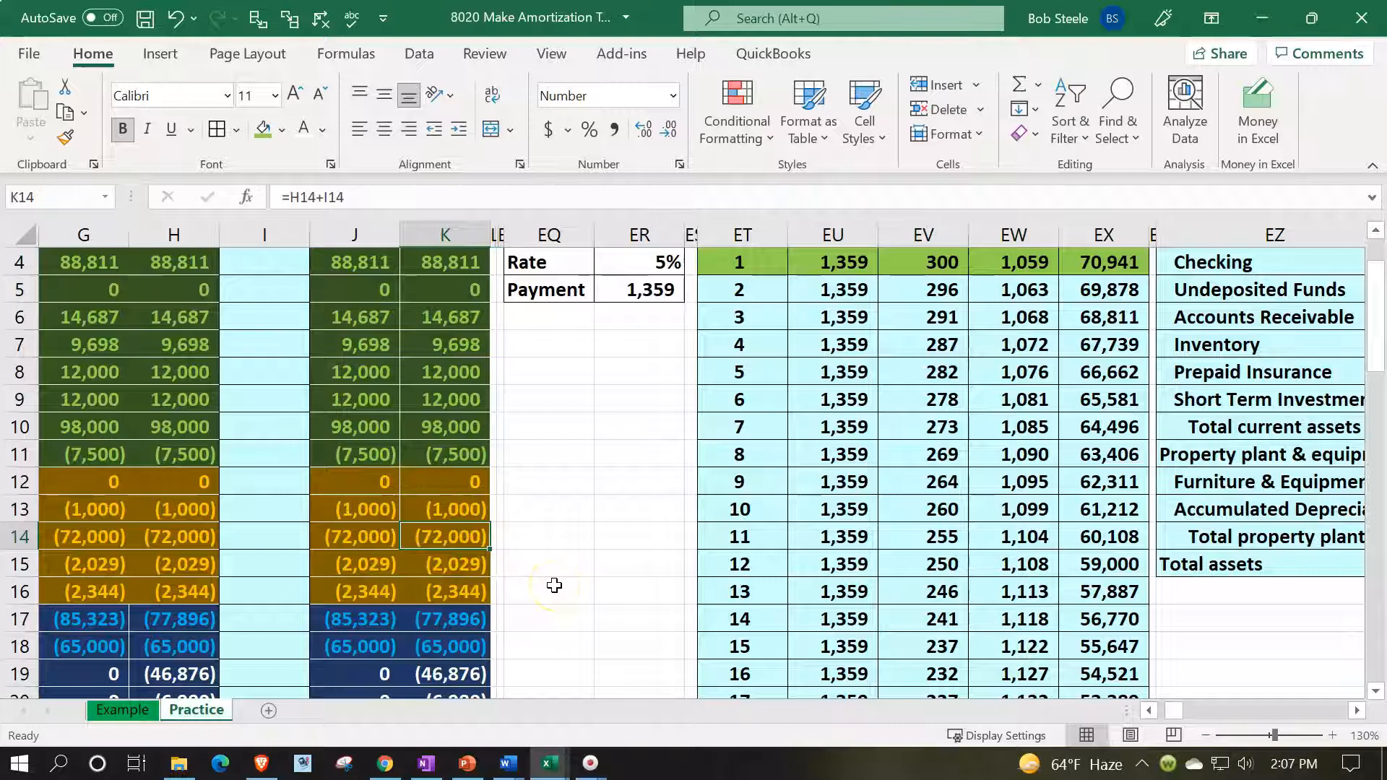
pyautogui.scroll(1, 554, 585)
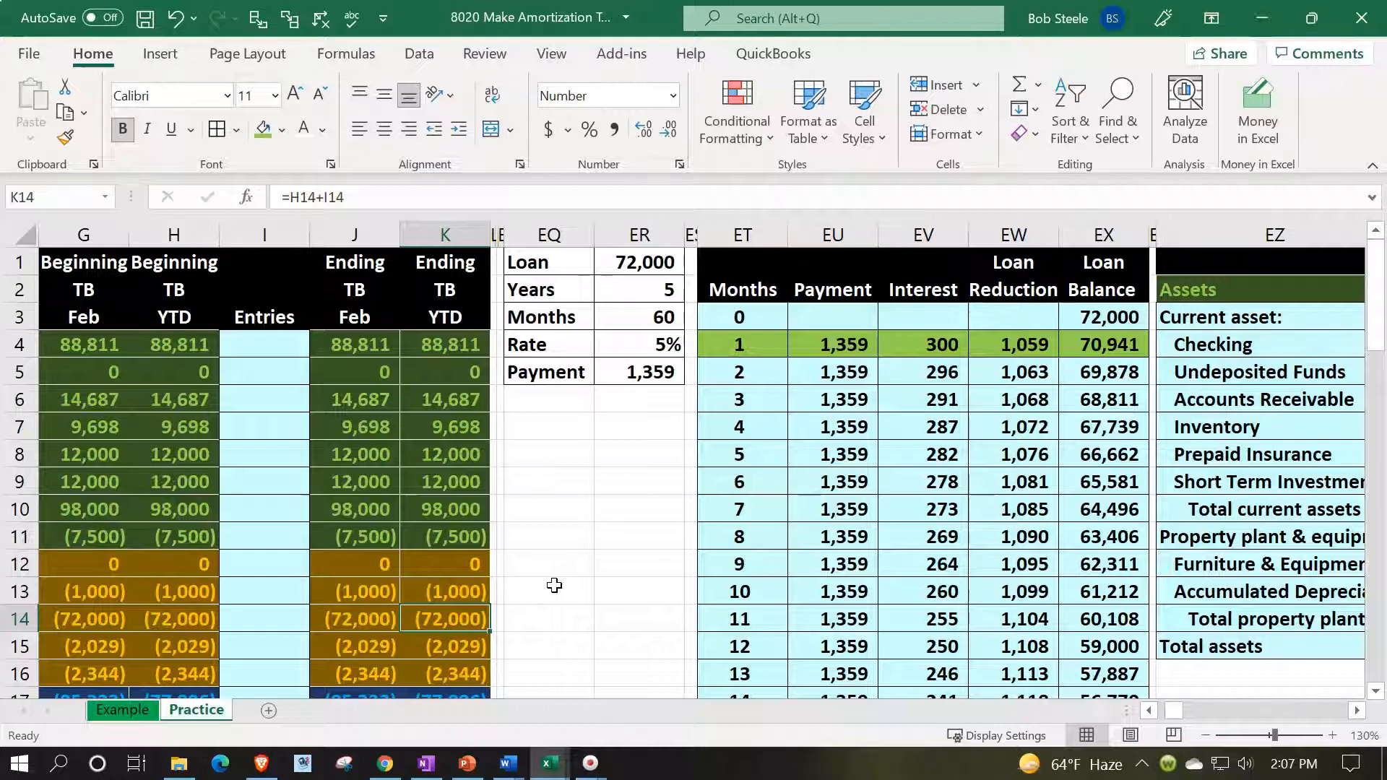
pyautogui.press('Left')
pyautogui.press('Left')
pyautogui.press('Left')
pyautogui.press('Left')
pyautogui.press('Left')
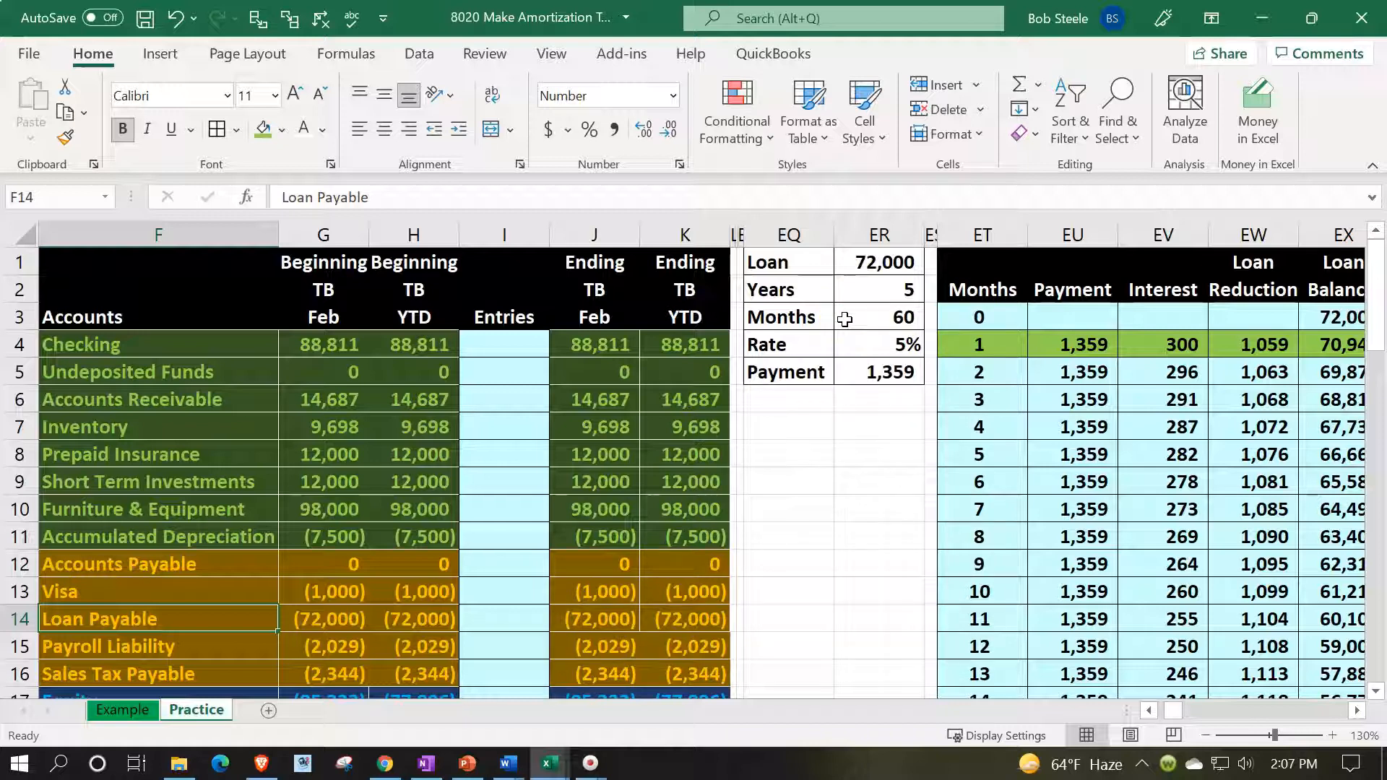
pyautogui.scroll(-1, 845, 319)
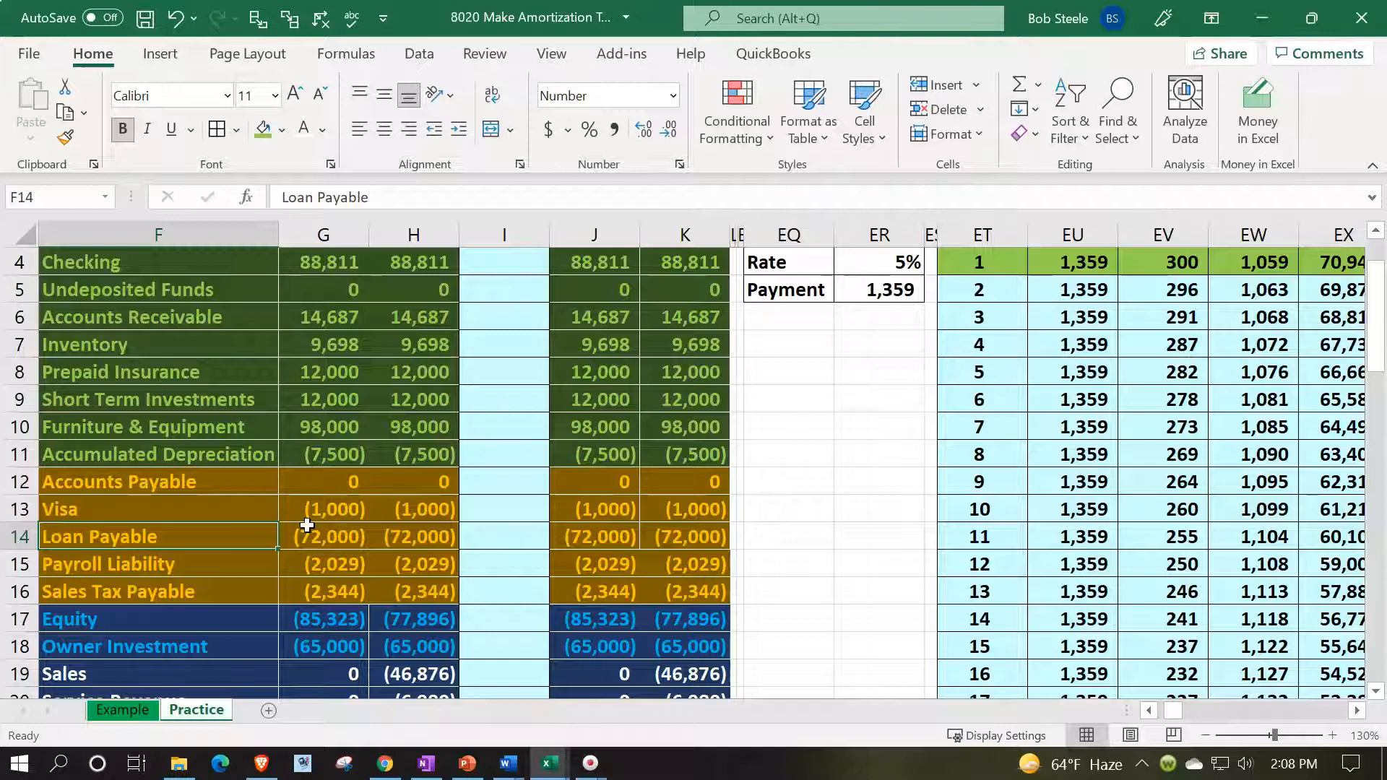
pyautogui.scroll(1, 307, 525)
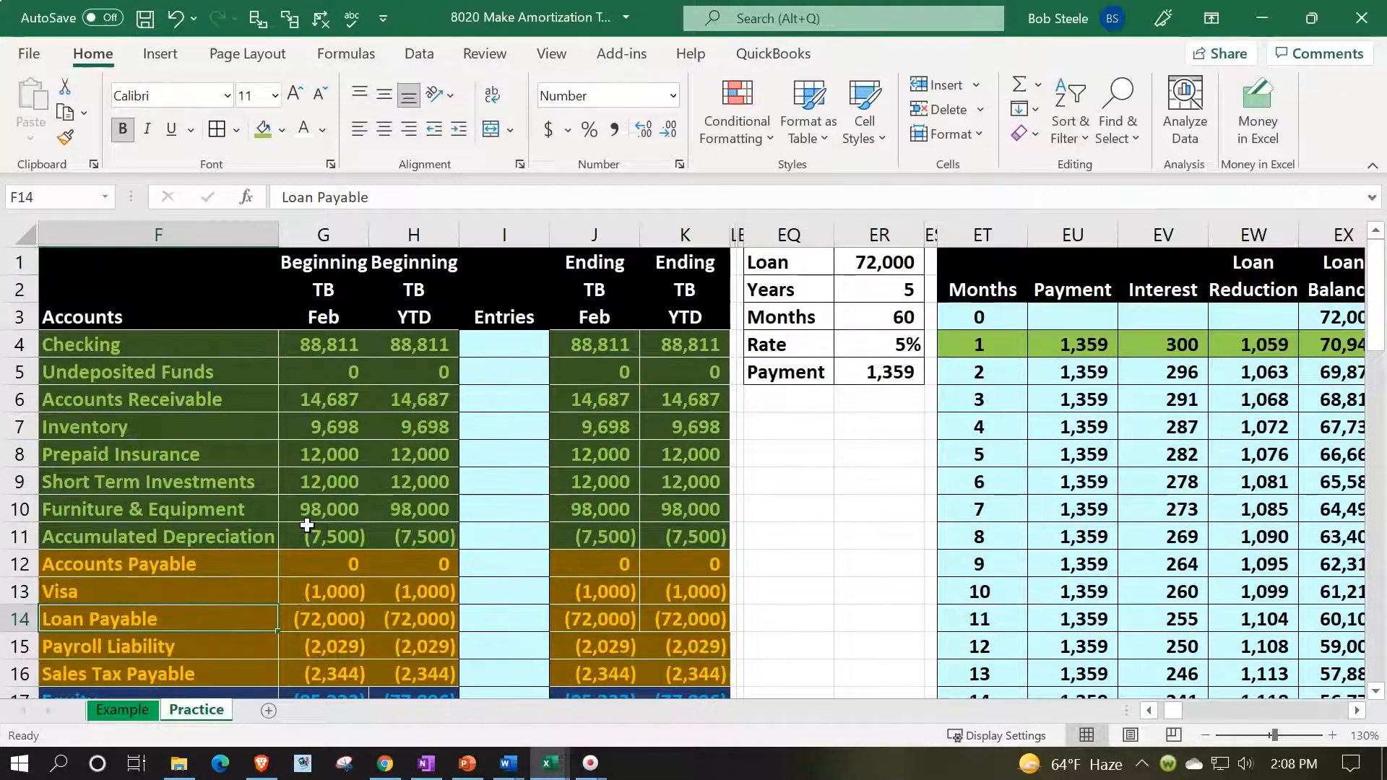
# Examine the payment, interest and loan reduction amounts for months 1 and 2 of the amortization table
pyautogui.click(1069, 344)
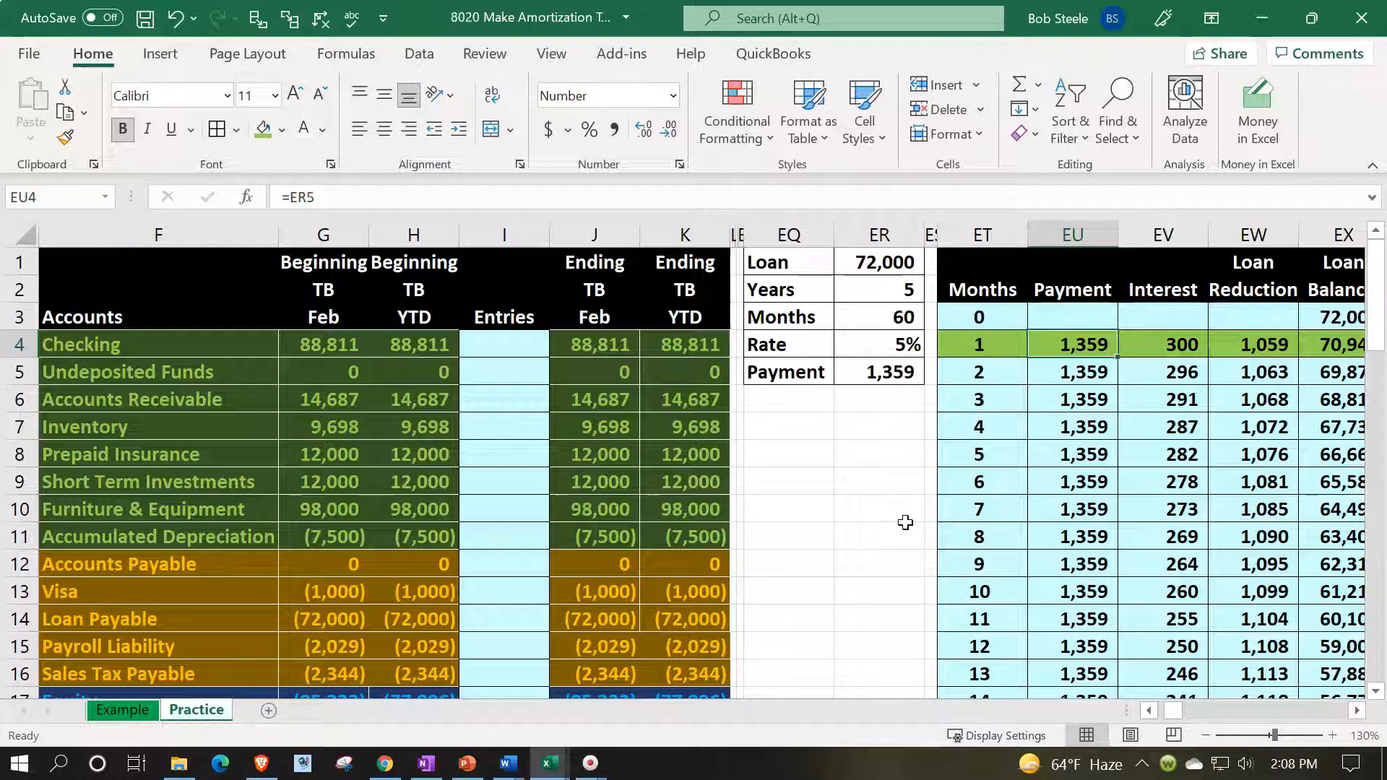
pyautogui.press('Right')
pyautogui.press('Right')
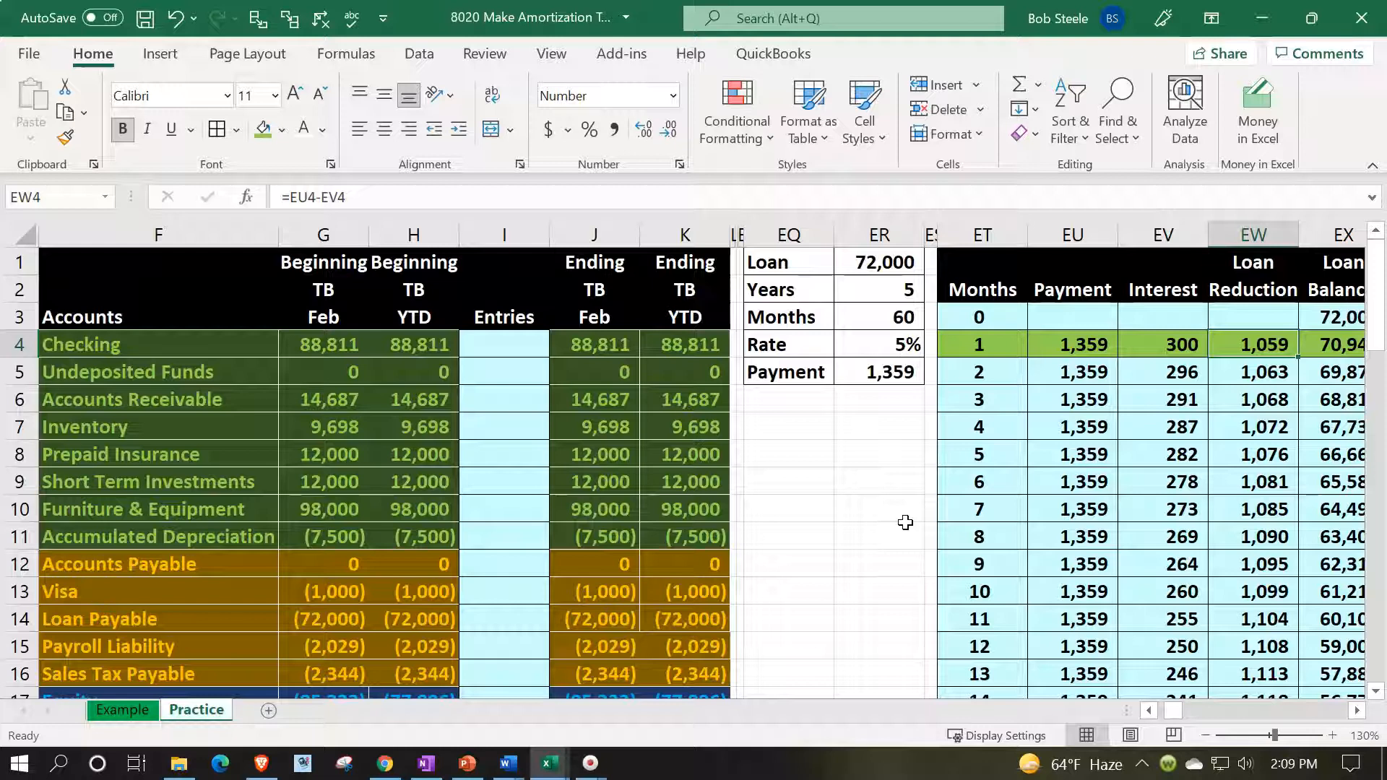
pyautogui.press('Left')
pyautogui.press('Left')
pyautogui.press('Down')
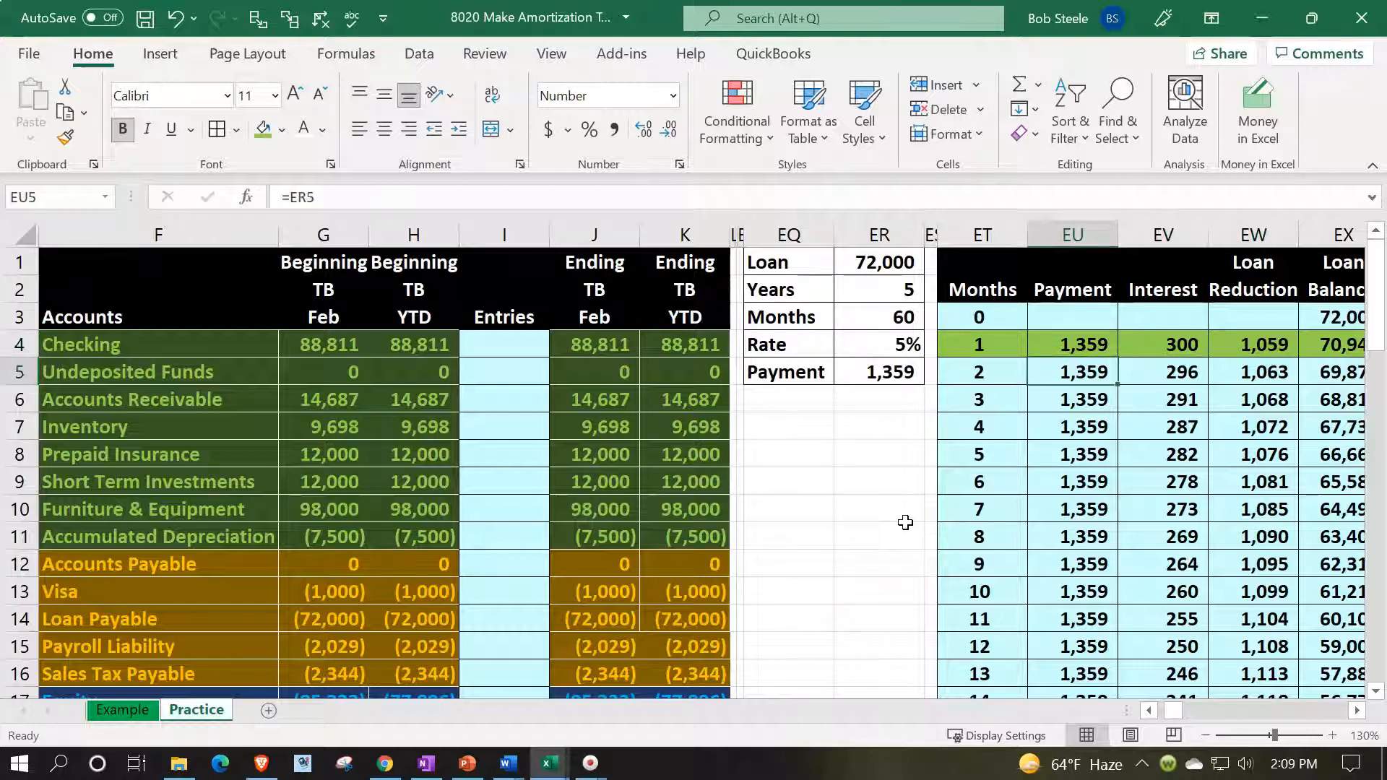
pyautogui.press('Right')
pyautogui.press('Right')
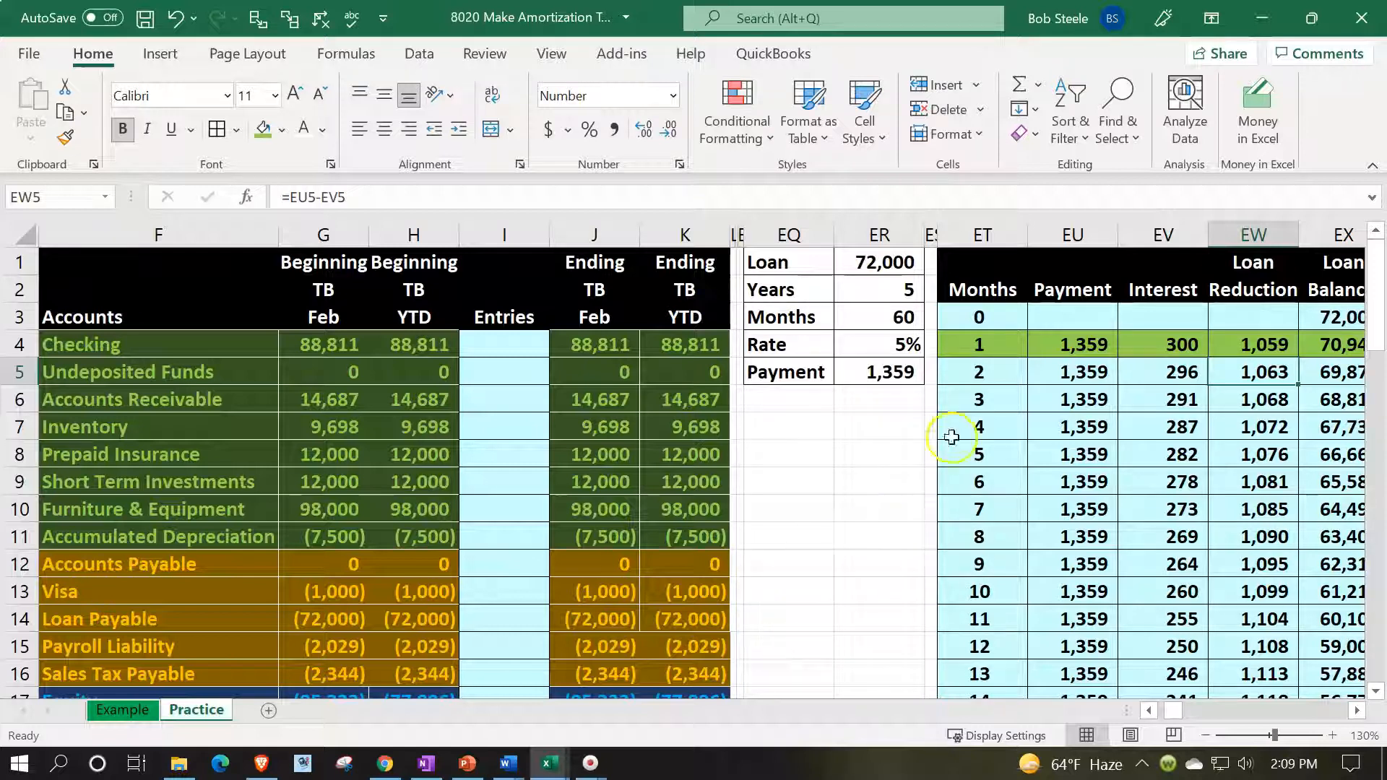
pyautogui.moveTo(1064, 344); pyautogui.dragTo(1222, 344)
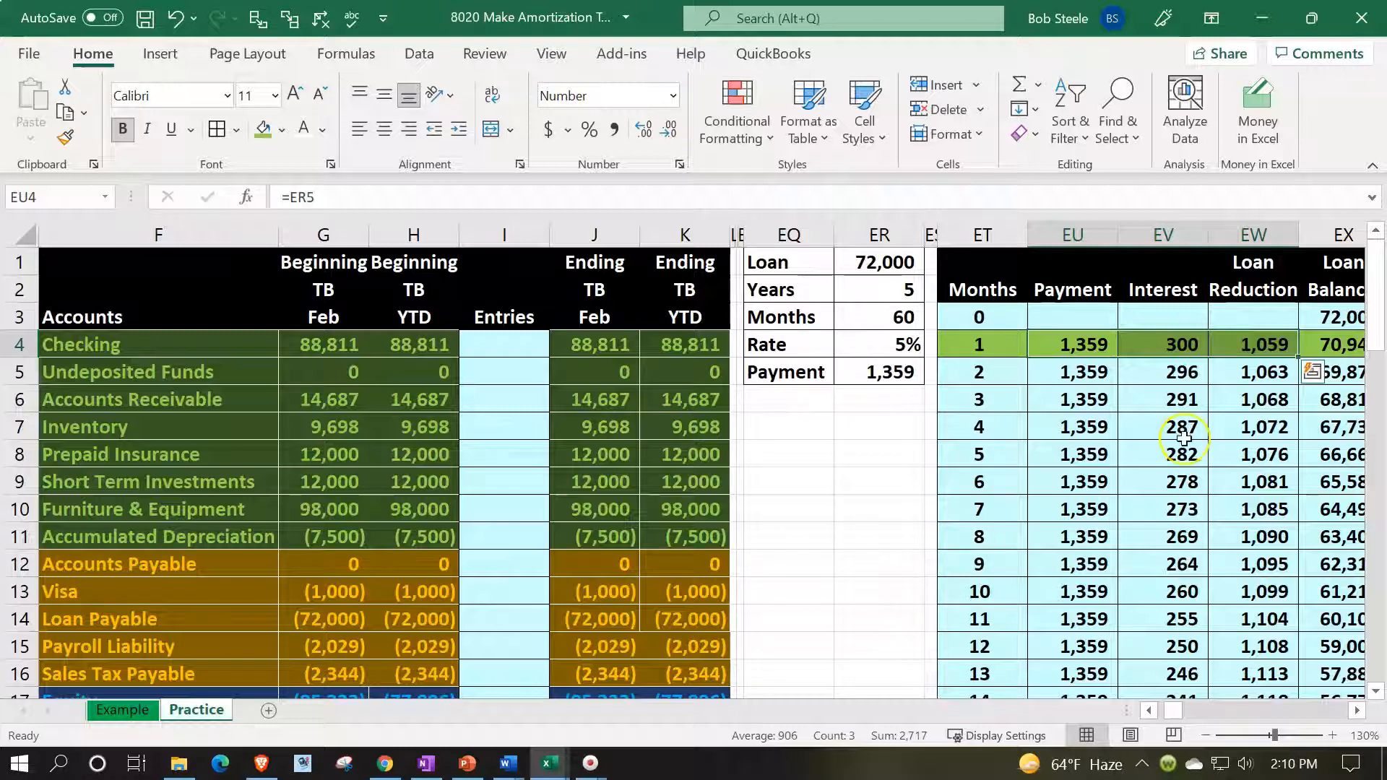
# Enter the date 2/1 in cell A2 to start the first loan payment journal entry
pyautogui.hotkey('ctrl', 'Left')
pyautogui.hotkey('ctrl', 'Left')
pyautogui.hotkey('ctrl', 'Left')
pyautogui.hotkey('ctrl', 'Left')
pyautogui.hotkey('ctrl', 'Left')
pyautogui.hotkey('ctrl', 'Left')
pyautogui.hotkey('ctrl', 'Left')
pyautogui.hotkey('ctrl', 'Left')
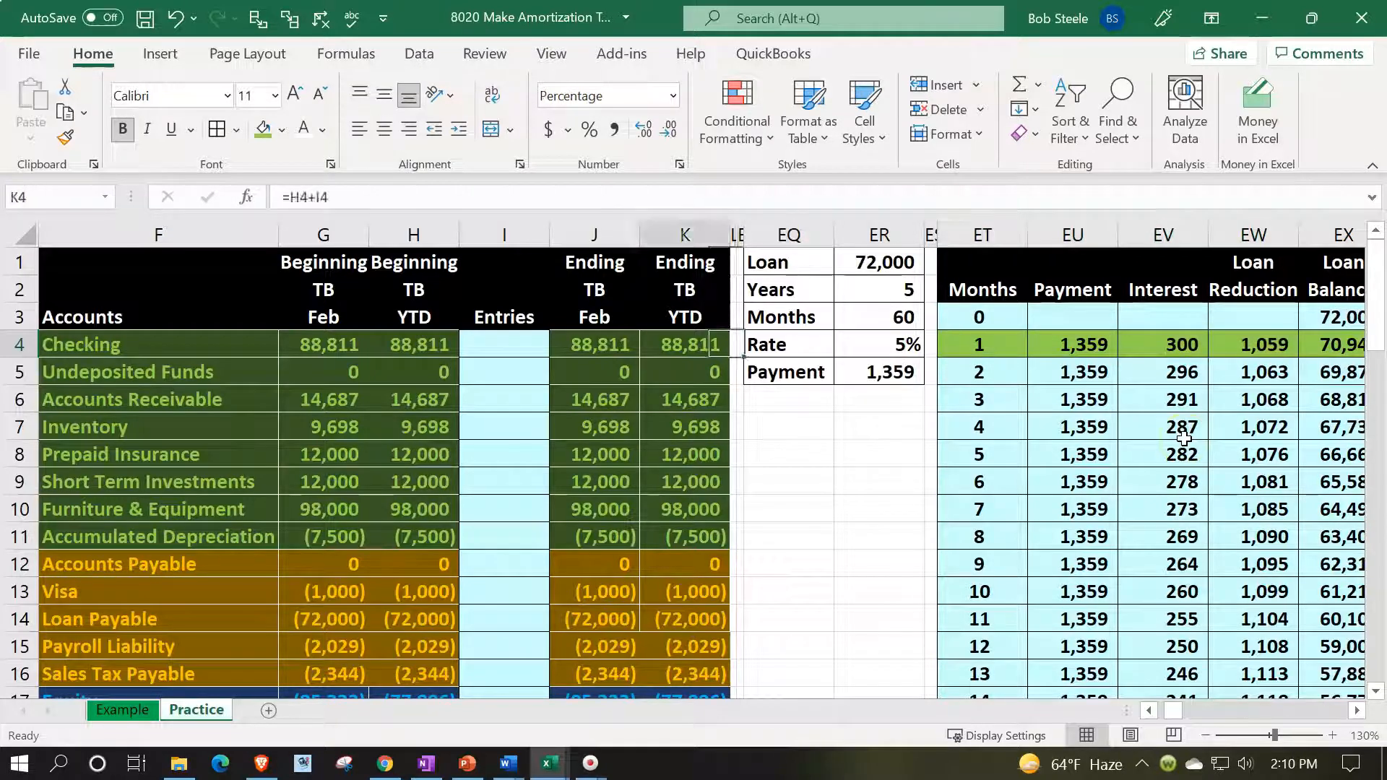
pyautogui.press('Up')
pyautogui.press('Up')
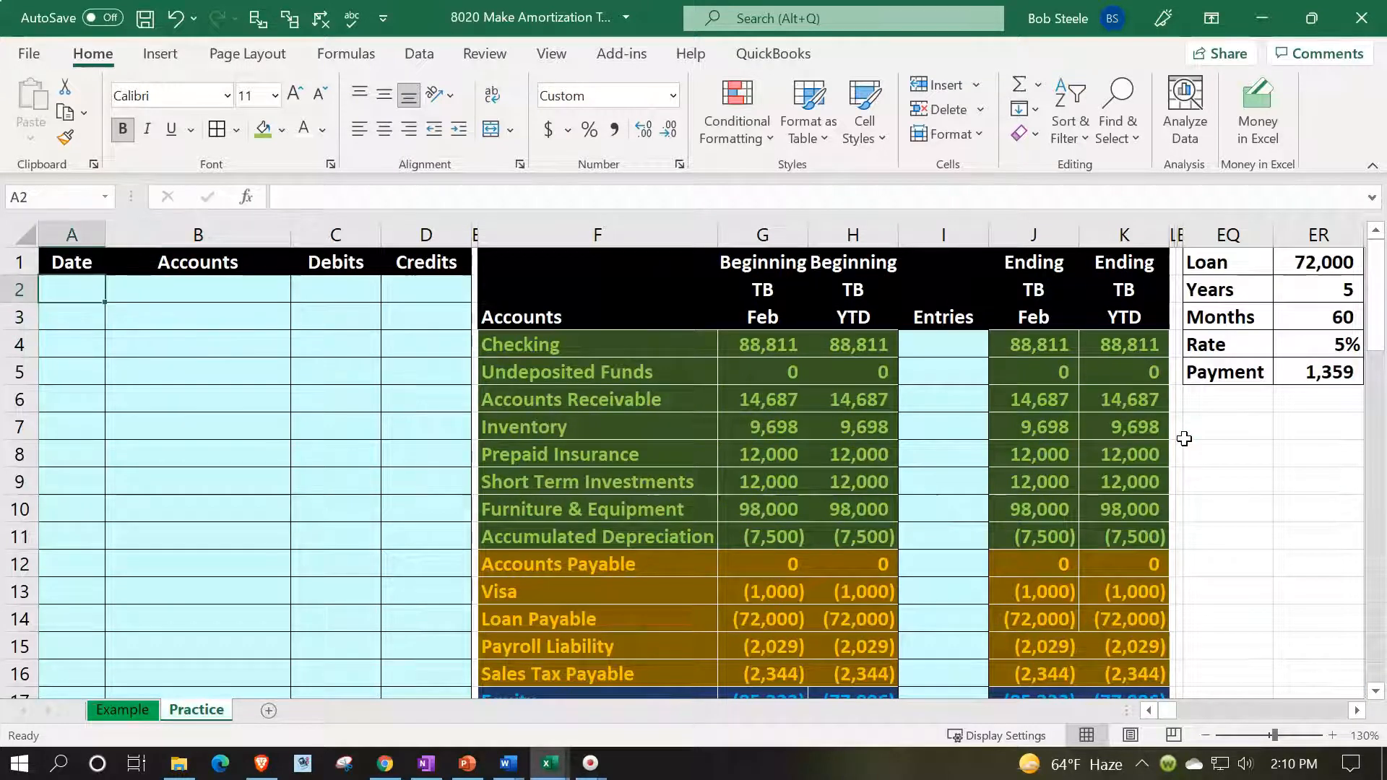
pyautogui.write('2/1')
pyautogui.hotkey('ctrl', 'Return')
pyautogui.press('Right')
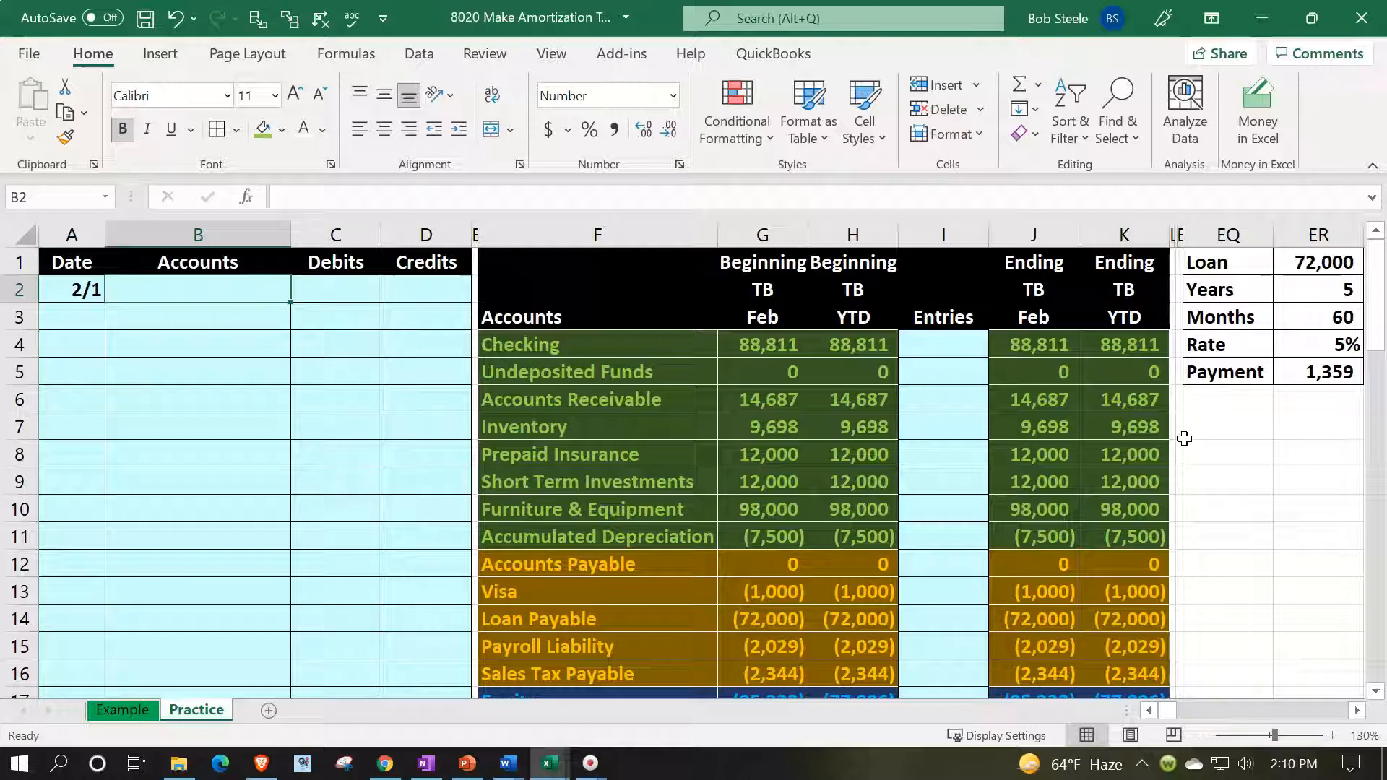
# Enter the Checking account name in B4 by linking it to trial balance cell F4
pyautogui.press('Down')
pyautogui.press('Down')
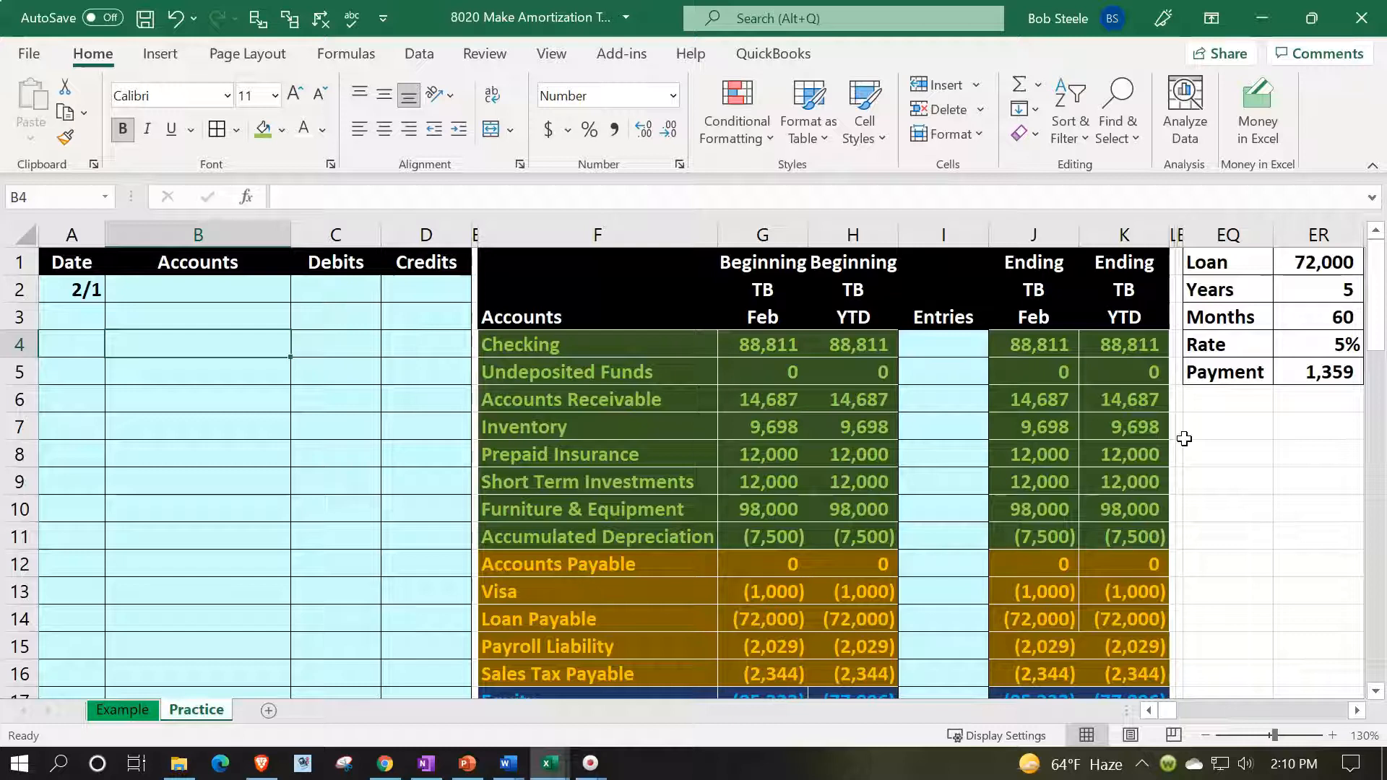
pyautogui.write('=')
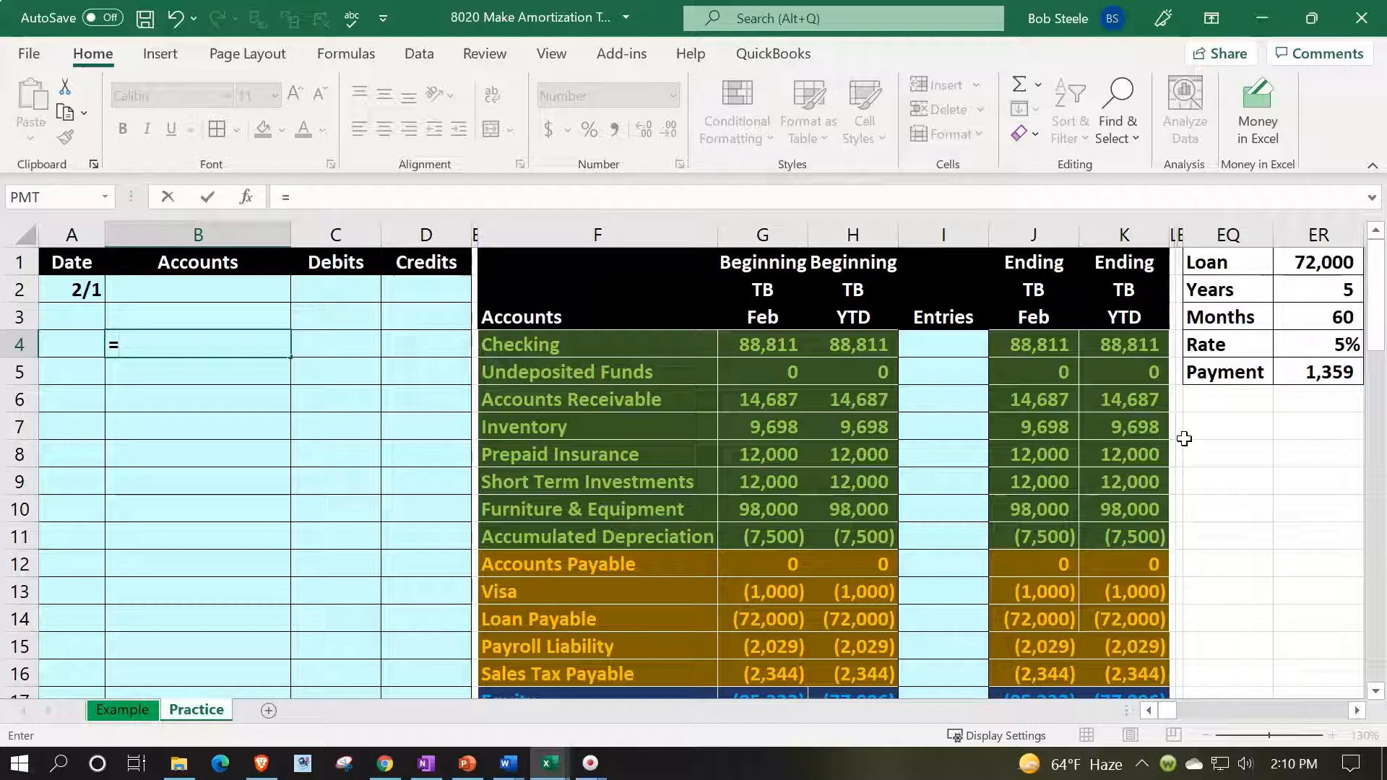
pyautogui.press('Right')
pyautogui.press('Right')
pyautogui.press('Right')
pyautogui.press('Right')
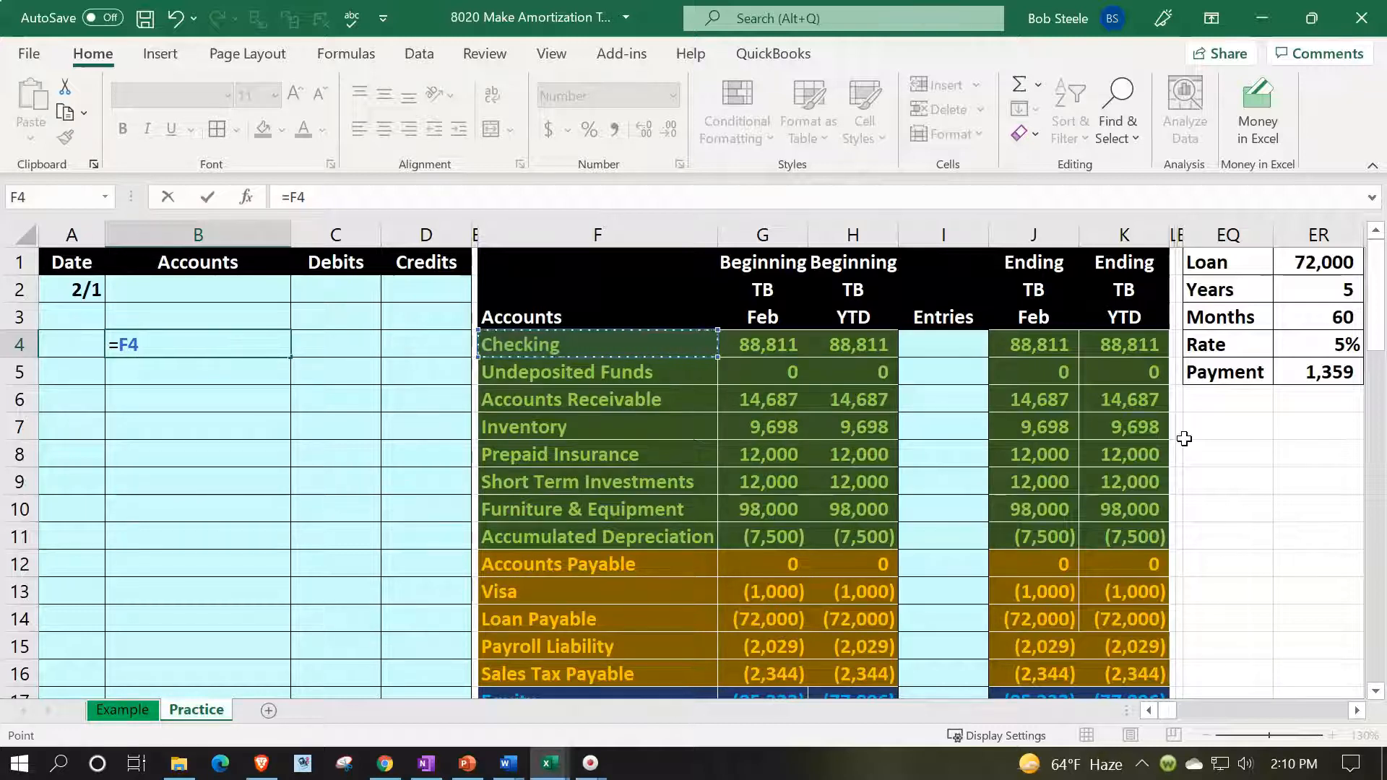
pyautogui.press('Return')
# Credit Checking in D4 with the negative of the month 1 payment, linked to amortization table cell EU4
pyautogui.press('Right')
pyautogui.press('Right')
pyautogui.press('Right')
pyautogui.press('Up')
pyautogui.press('Left')
pyautogui.write('-')
pyautogui.press('Right')
pyautogui.press('Right')
pyautogui.press('Right')
pyautogui.press('Right')
pyautogui.press('Right')
pyautogui.press('Right')
pyautogui.press('Right')
pyautogui.press('Right')
pyautogui.press('Right')
pyautogui.press('Right')
pyautogui.press('Right')
pyautogui.press('Right')
pyautogui.press('Right')
pyautogui.press('Right')
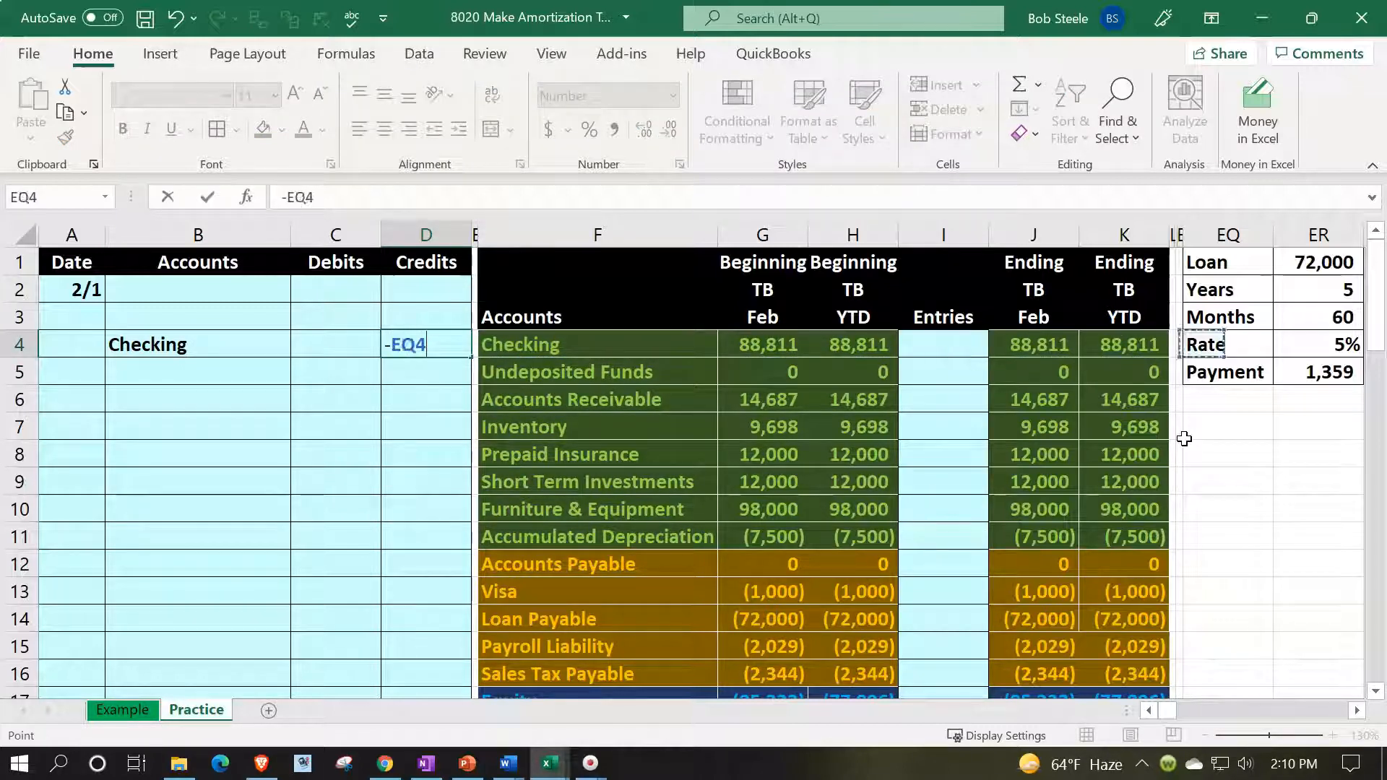
pyautogui.press('Left')
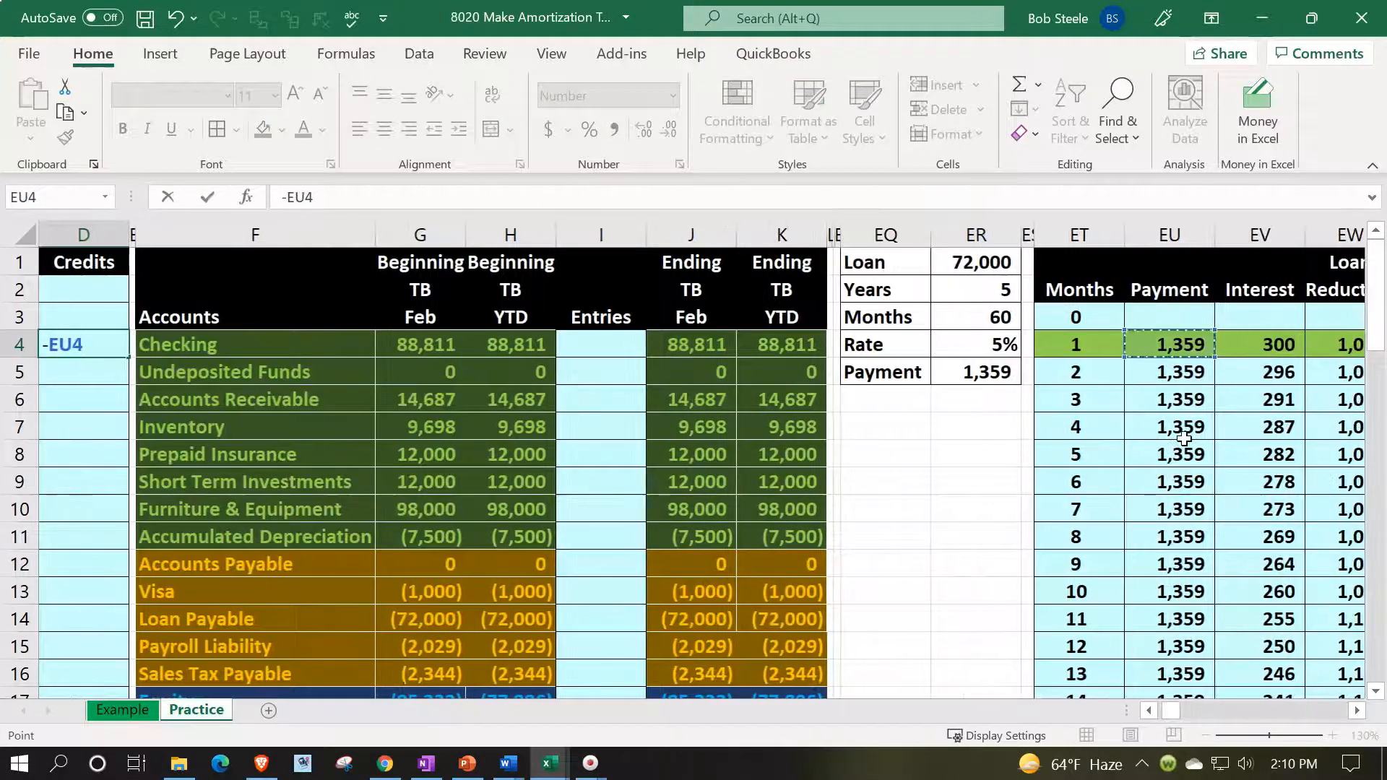
pyautogui.press('Return')
pyautogui.press('Up')
pyautogui.press('Home')
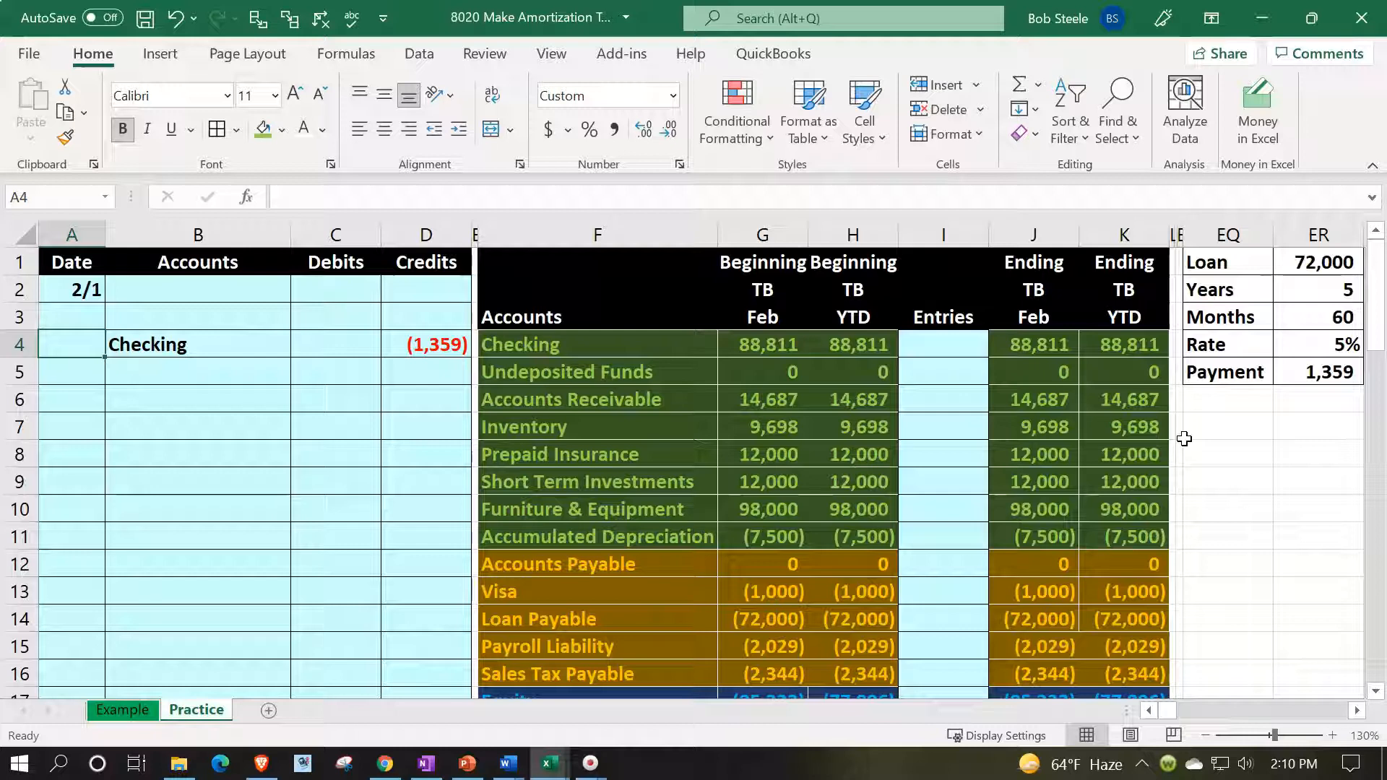
pyautogui.press('Right')
pyautogui.press('Up')
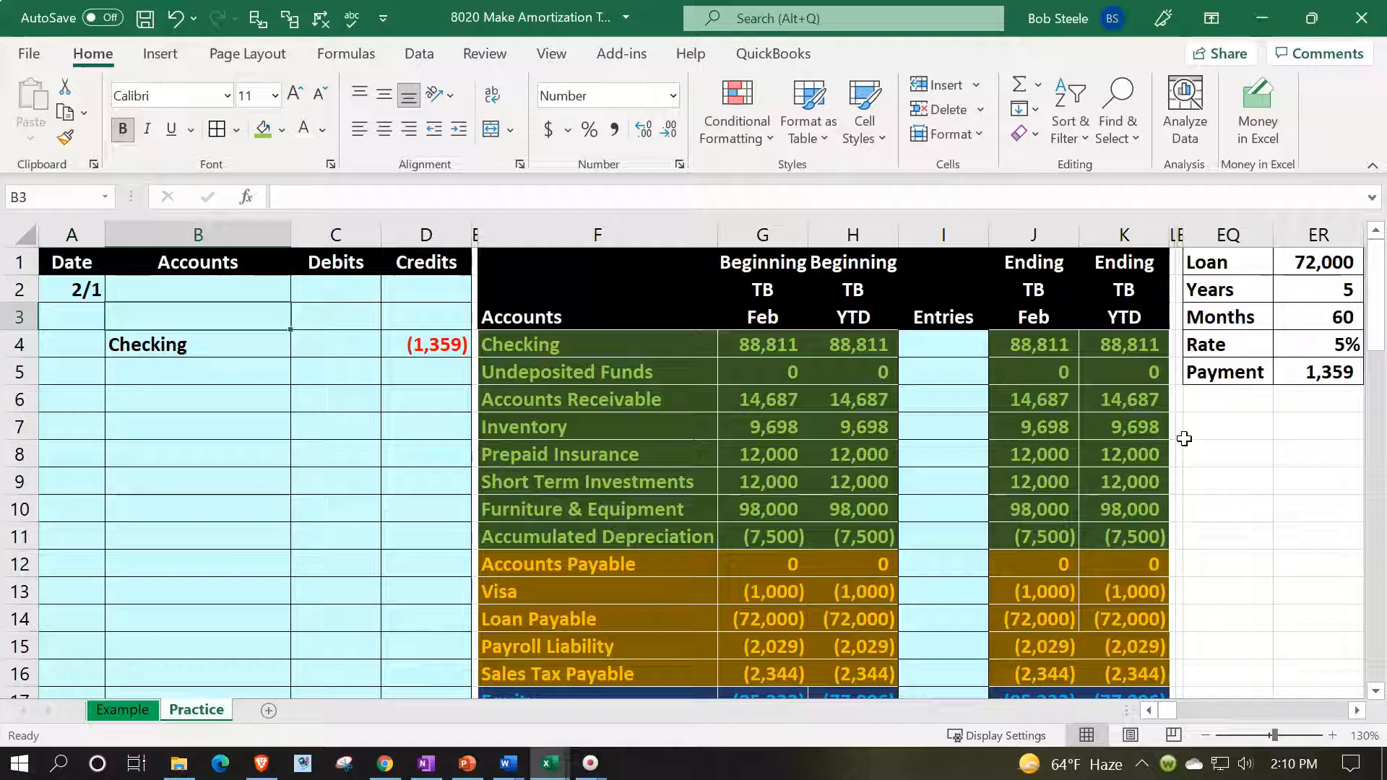
# Enter the Loan Payable account name in B3 by linking it to trial balance cell F14
pyautogui.write('=')
pyautogui.press('Down')
pyautogui.press('Down')
pyautogui.press('Down')
pyautogui.press('Down')
pyautogui.press('Down')
pyautogui.press('Down')
pyautogui.press('Down')
pyautogui.press('Down')
pyautogui.press('Down')
pyautogui.press('Down')
pyautogui.press('Right')
pyautogui.press('Right')
pyautogui.press('Right')
pyautogui.press('Right')
pyautogui.press('Down')
pyautogui.press('Return')
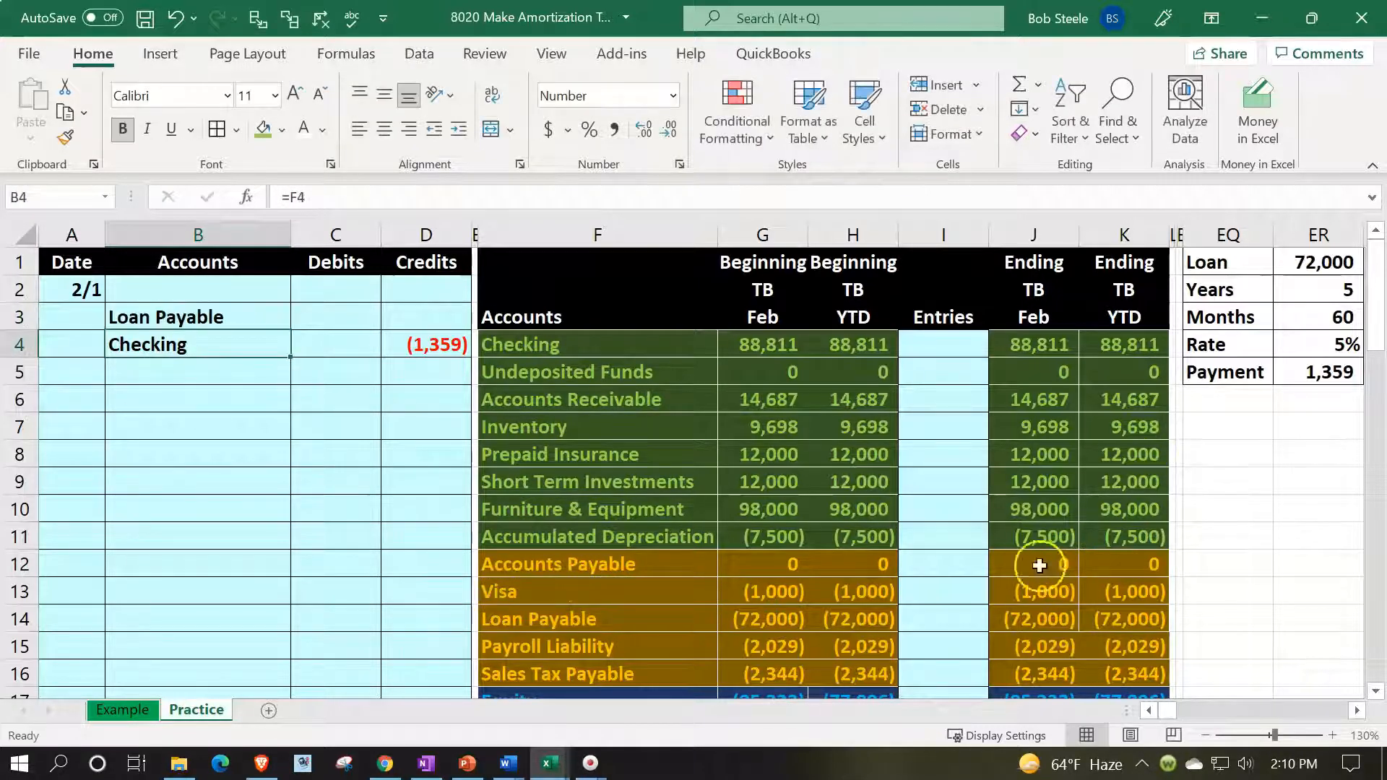
pyautogui.click(887, 622)
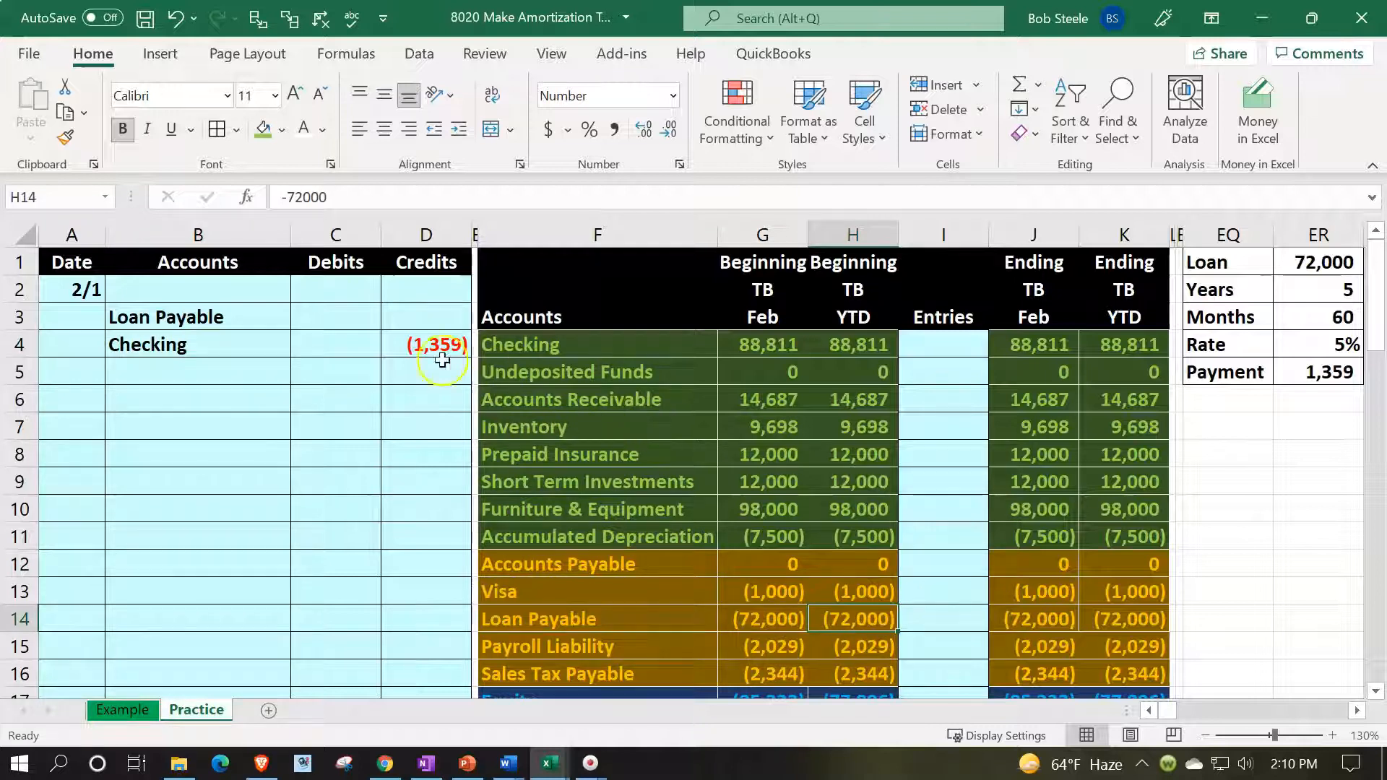
# Link the Loan Payable debit in C3 to the month 1 interest in amortization table cell EV4
pyautogui.click(377, 319)
pyautogui.write('=')
pyautogui.press('Right')
pyautogui.press('Right')
pyautogui.press('Right')
pyautogui.press('Right')
pyautogui.press('Right')
pyautogui.press('Right')
pyautogui.press('Right')
pyautogui.press('Right')
pyautogui.press('Right')
pyautogui.press('Right')
pyautogui.press('Right')
pyautogui.press('Right')
pyautogui.press('Right')
pyautogui.press('Right')
pyautogui.press('Right')
pyautogui.press('Right')
pyautogui.press('Right')
pyautogui.press('Right')
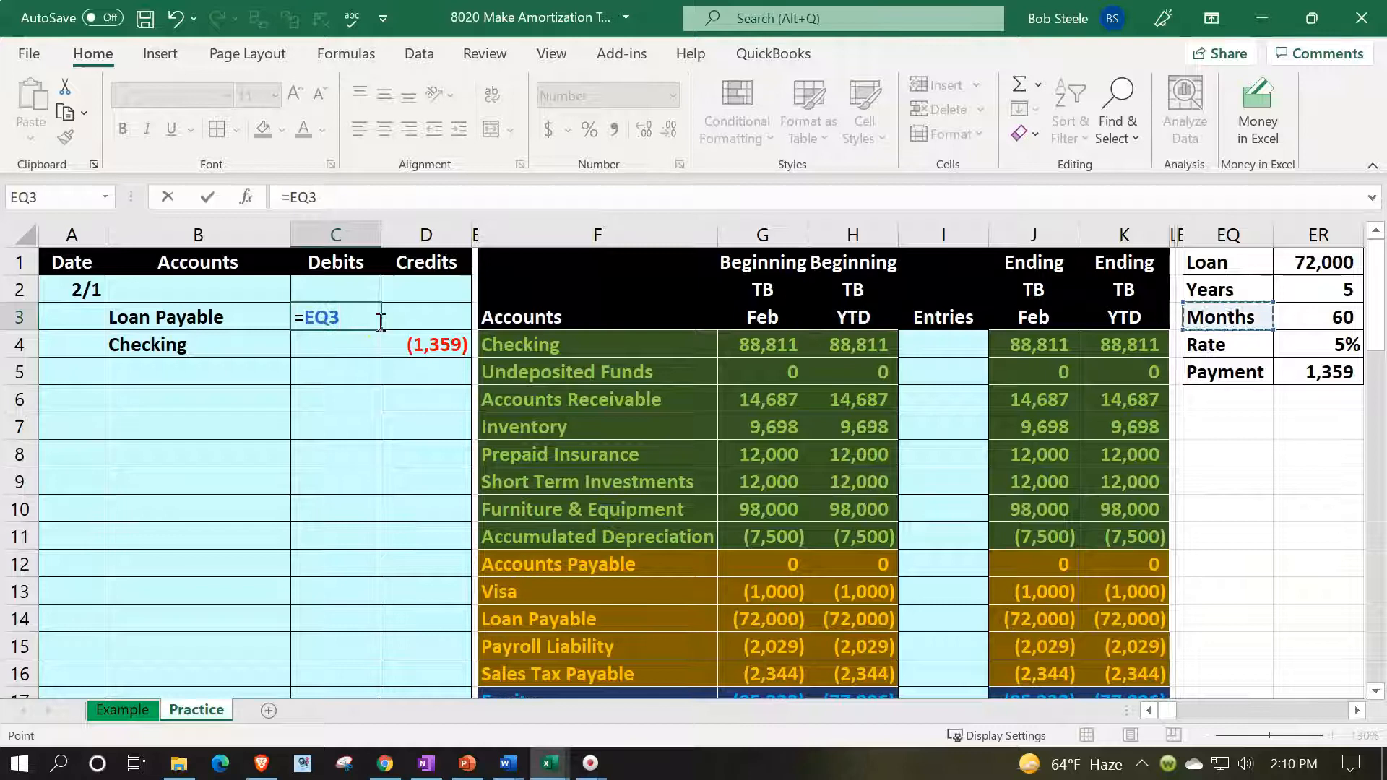
pyautogui.press('Right')
pyautogui.press('Left')
pyautogui.press('Left')
pyautogui.press('Left')
pyautogui.press('Left')
pyautogui.press('Down')
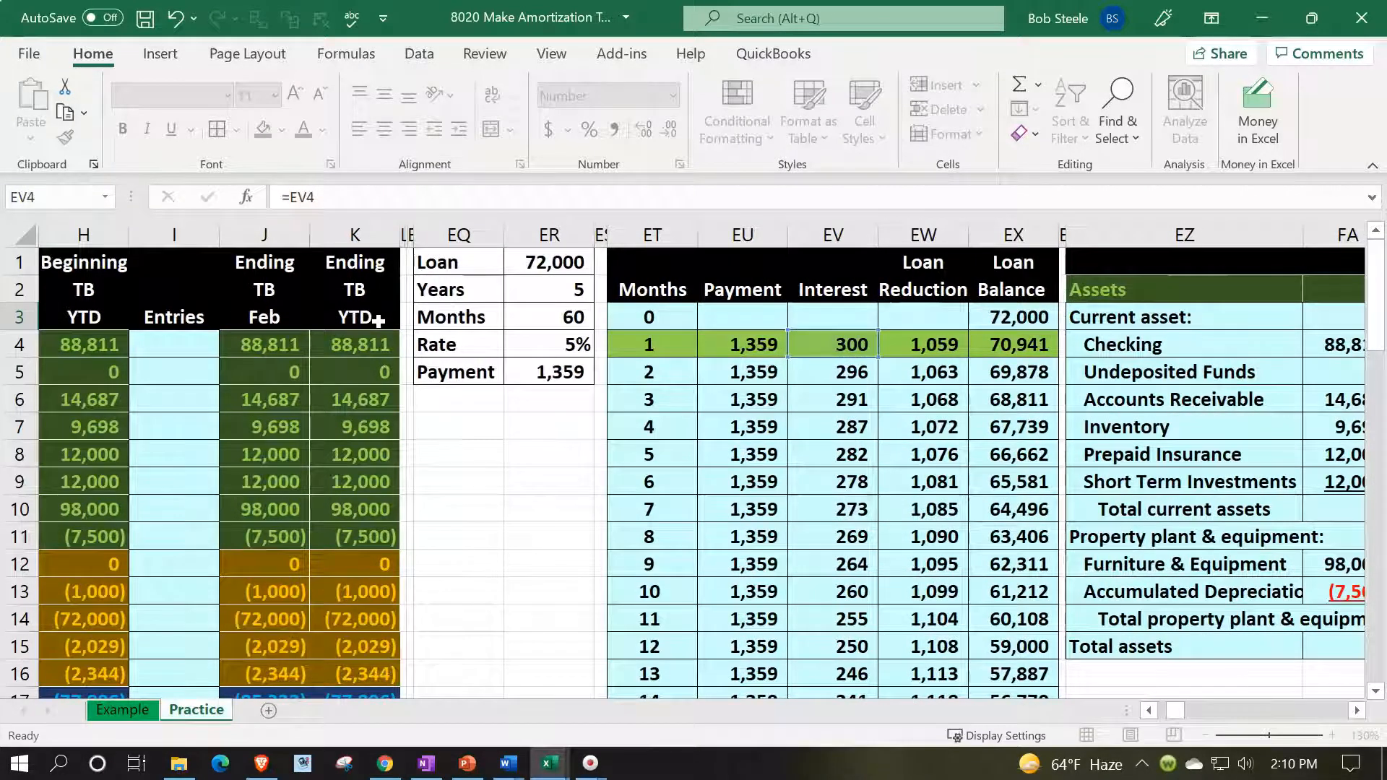
pyautogui.press('Return')
pyautogui.press('Left')
pyautogui.press('Left')
pyautogui.press('Right')
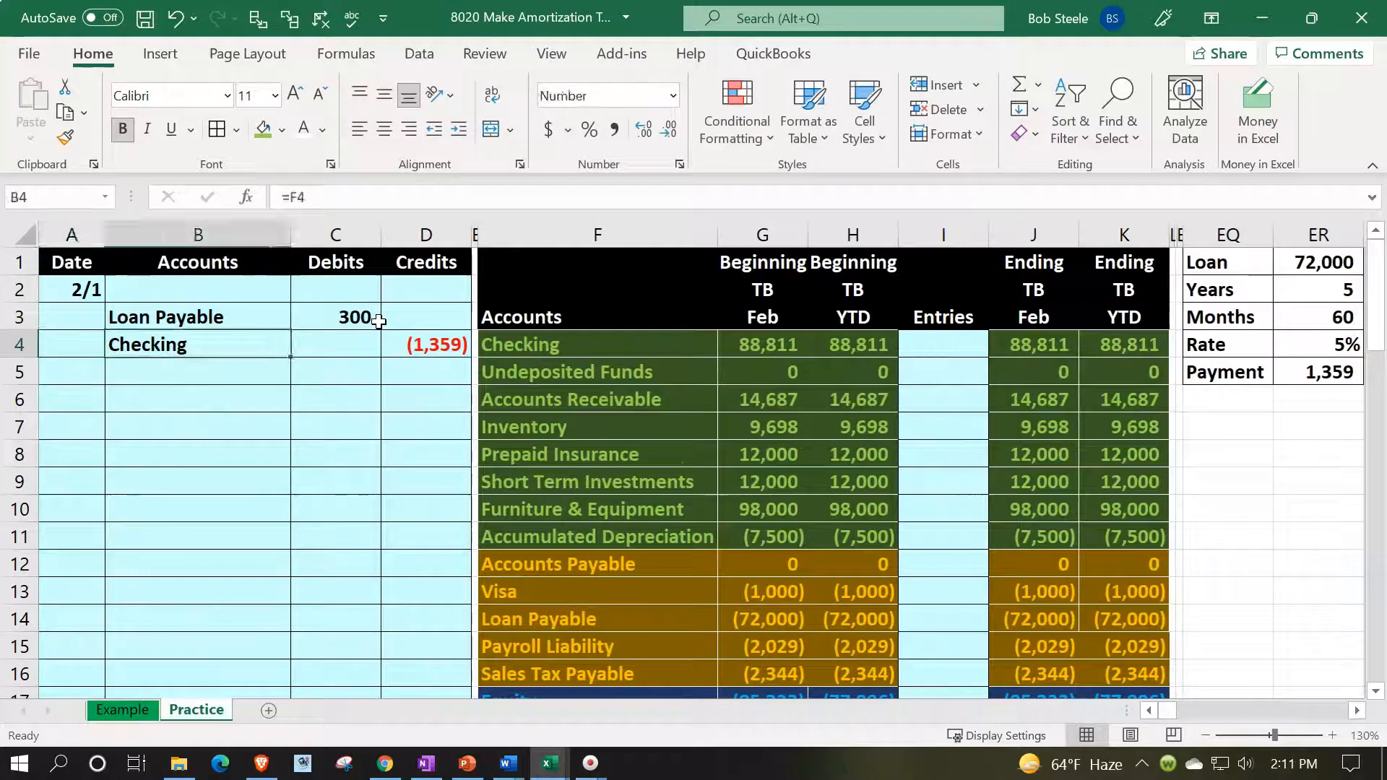
pyautogui.press('Up')
pyautogui.press('Up')
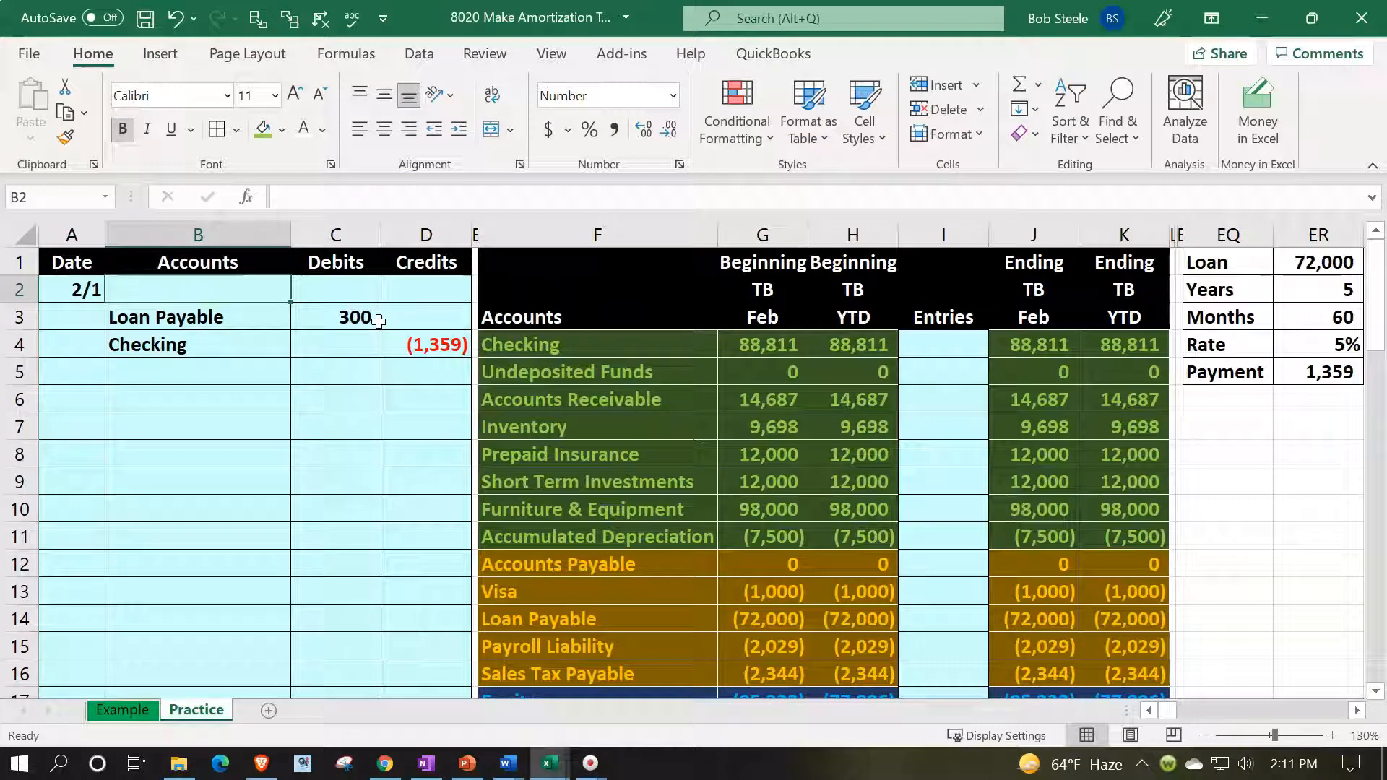
# Relink the Loan Payable debit in C3 to the month 1 loan reduction in amortization table cell EW4
pyautogui.click(378, 320)
pyautogui.doubleClick(379, 321)
pyautogui.press('BackSpace')
pyautogui.press('BackSpace')
pyautogui.press('BackSpace')
pyautogui.press('Right')
pyautogui.press('Right')
pyautogui.press('Right')
pyautogui.press('Right')
pyautogui.press('Right')
pyautogui.press('Right')
pyautogui.press('Right')
pyautogui.press('Right')
pyautogui.press('Right')
pyautogui.press('Right')
pyautogui.press('Right')
pyautogui.press('Right')
pyautogui.press('Right')
pyautogui.press('Right')
pyautogui.press('Right')
pyautogui.press('Right')
pyautogui.press('Right')
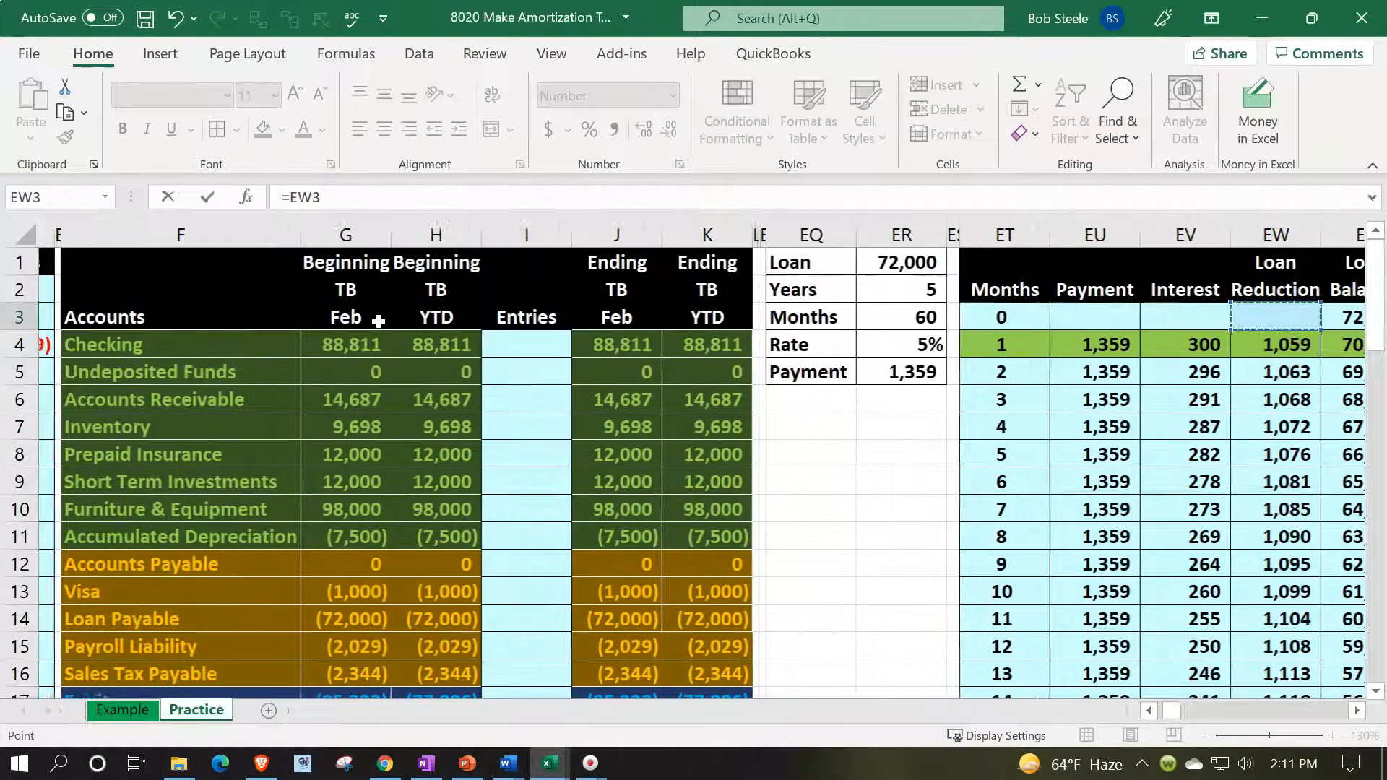
pyautogui.press('Right')
pyautogui.press('Down')
pyautogui.press('Down')
pyautogui.press('Left')
pyautogui.press('Up')
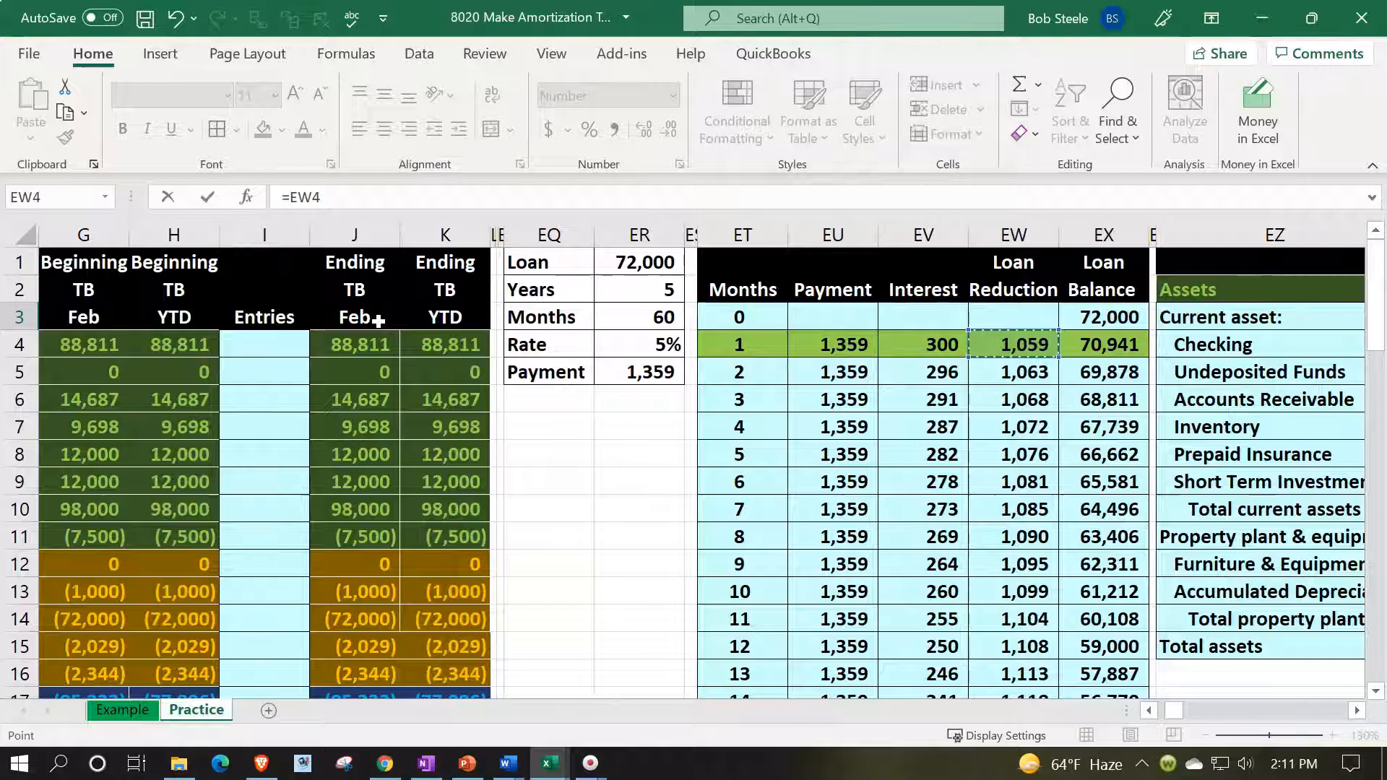
pyautogui.press('Return')
# Enter the balancing interest debit in C2 as the negative sum of C3:D4
pyautogui.press('Left')
pyautogui.press('Left')
pyautogui.press('Up')
pyautogui.press('Up')
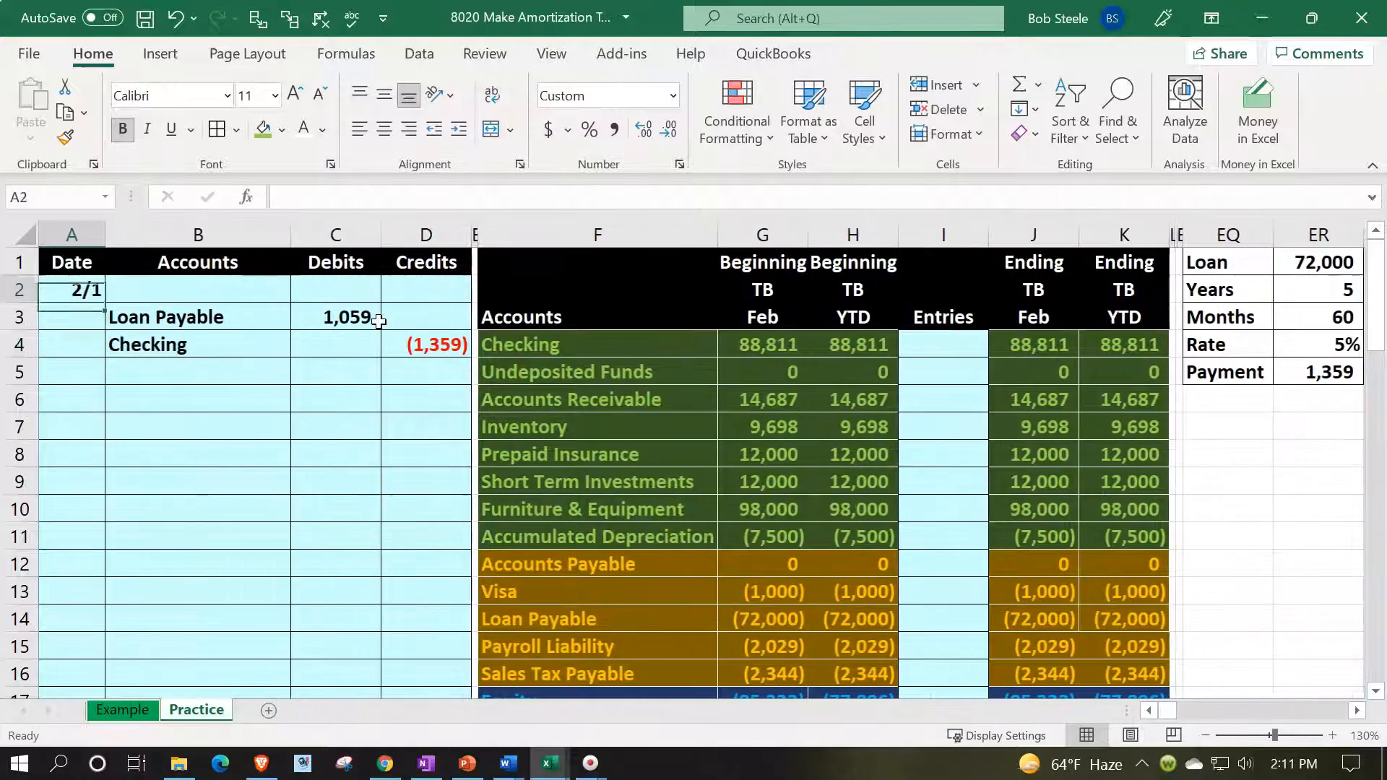
pyautogui.press('Right')
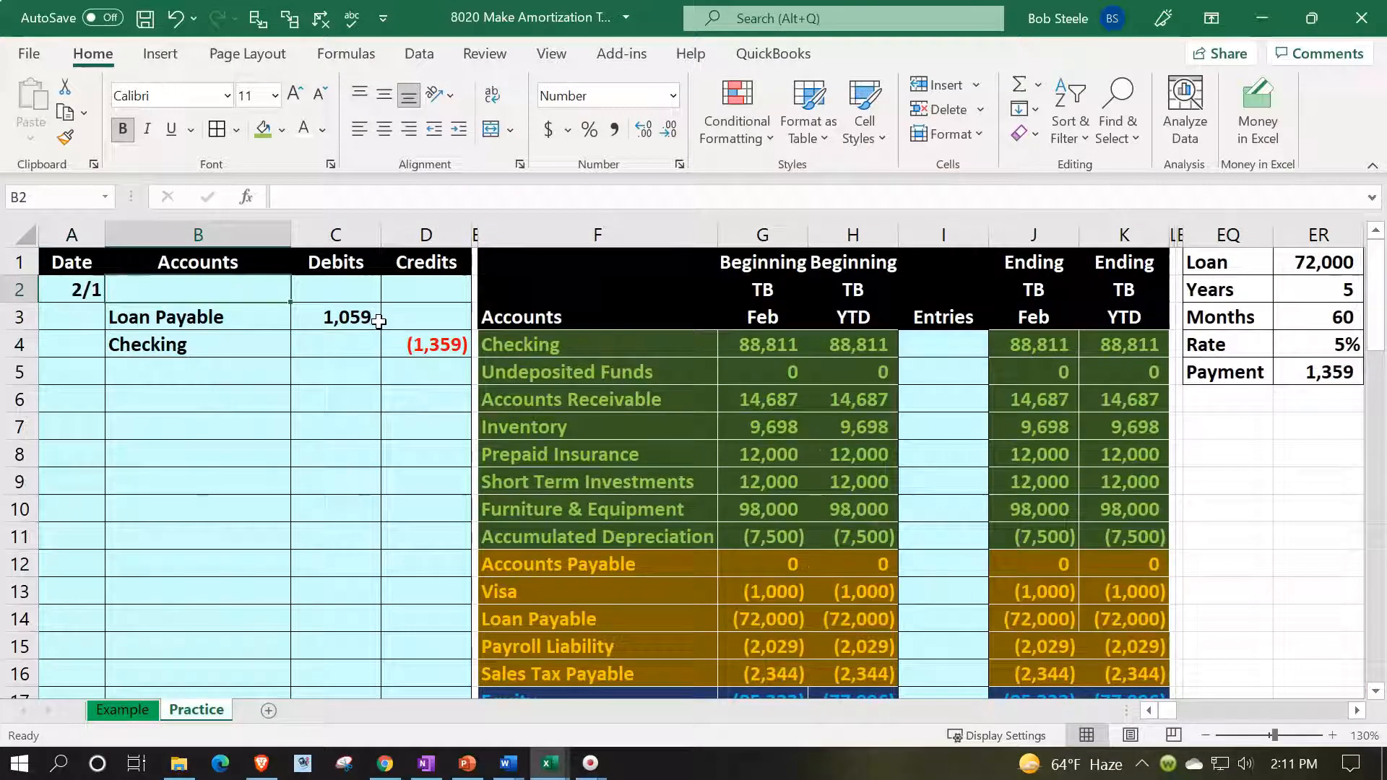
pyautogui.press('Right')
pyautogui.write('-sum(')
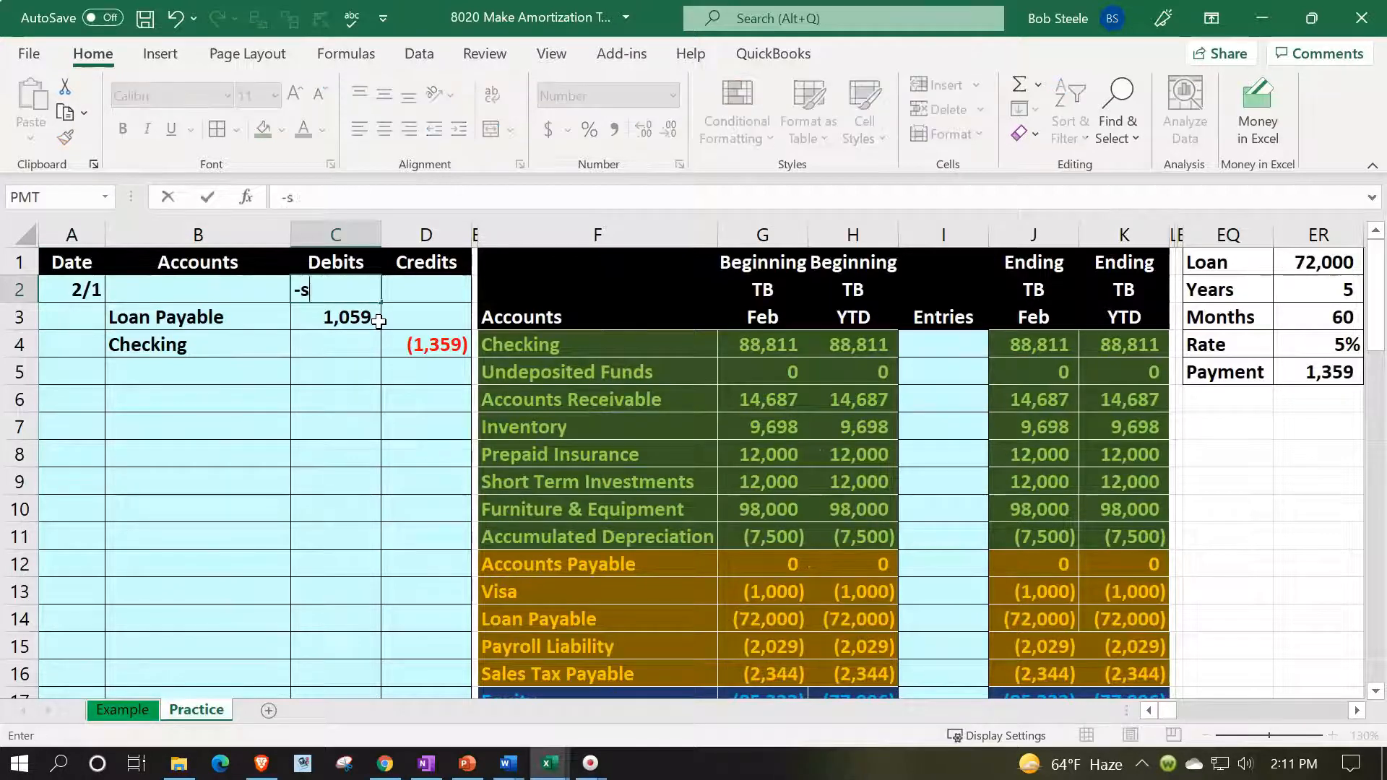
pyautogui.press('Down')
pyautogui.hotkey('shift', 'Right')
pyautogui.hotkey('shift', 'Down')
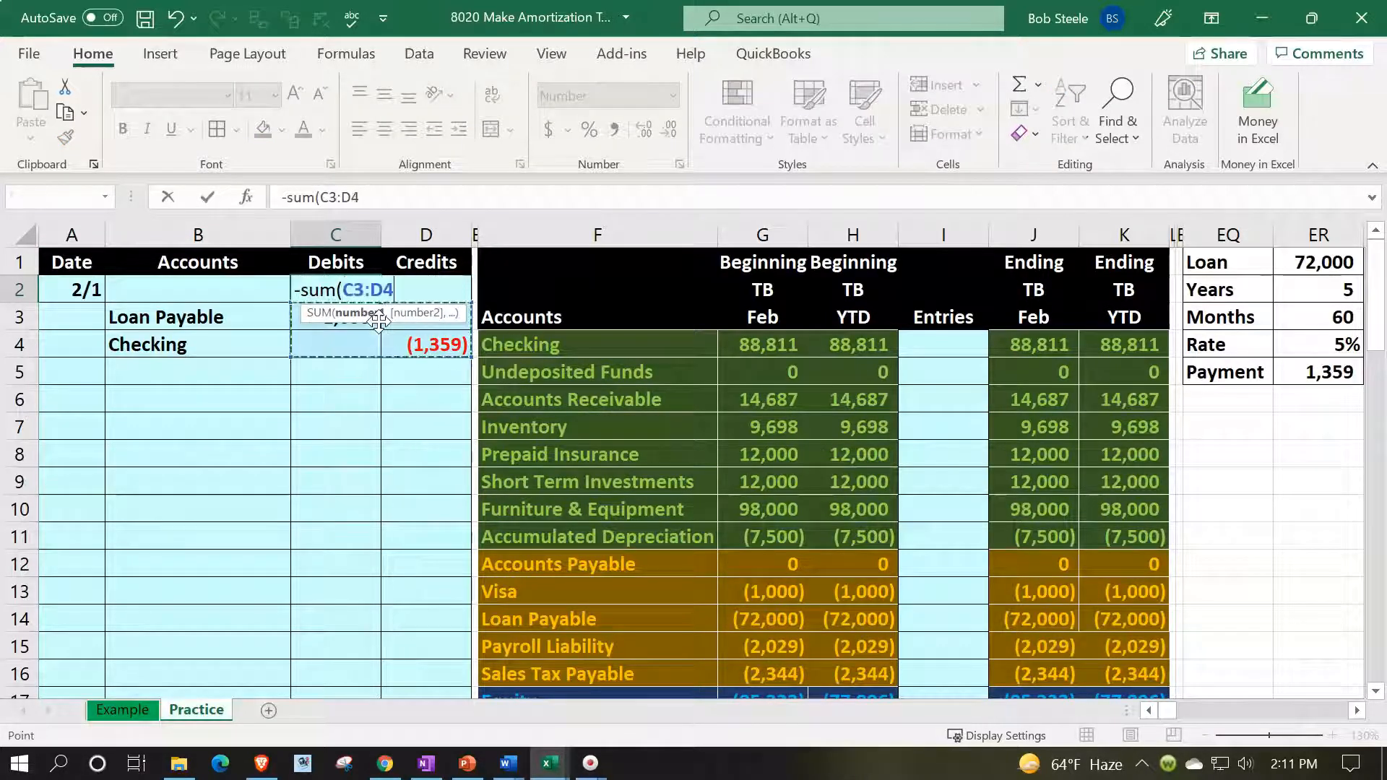
pyautogui.press('Return')
# Check the C2 interest debit against the month 1 interest in the amortization table
pyautogui.press('Up')
pyautogui.press('Right')
pyautogui.press('Right')
pyautogui.press('Right')
pyautogui.press('Right')
pyautogui.press('Right')
pyautogui.press('Right')
pyautogui.press('Right')
pyautogui.press('Right')
pyautogui.press('Right')
pyautogui.press('Right')
pyautogui.press('Right')
pyautogui.press('Right')
pyautogui.press('Right')
pyautogui.press('Right')
pyautogui.press('Right')
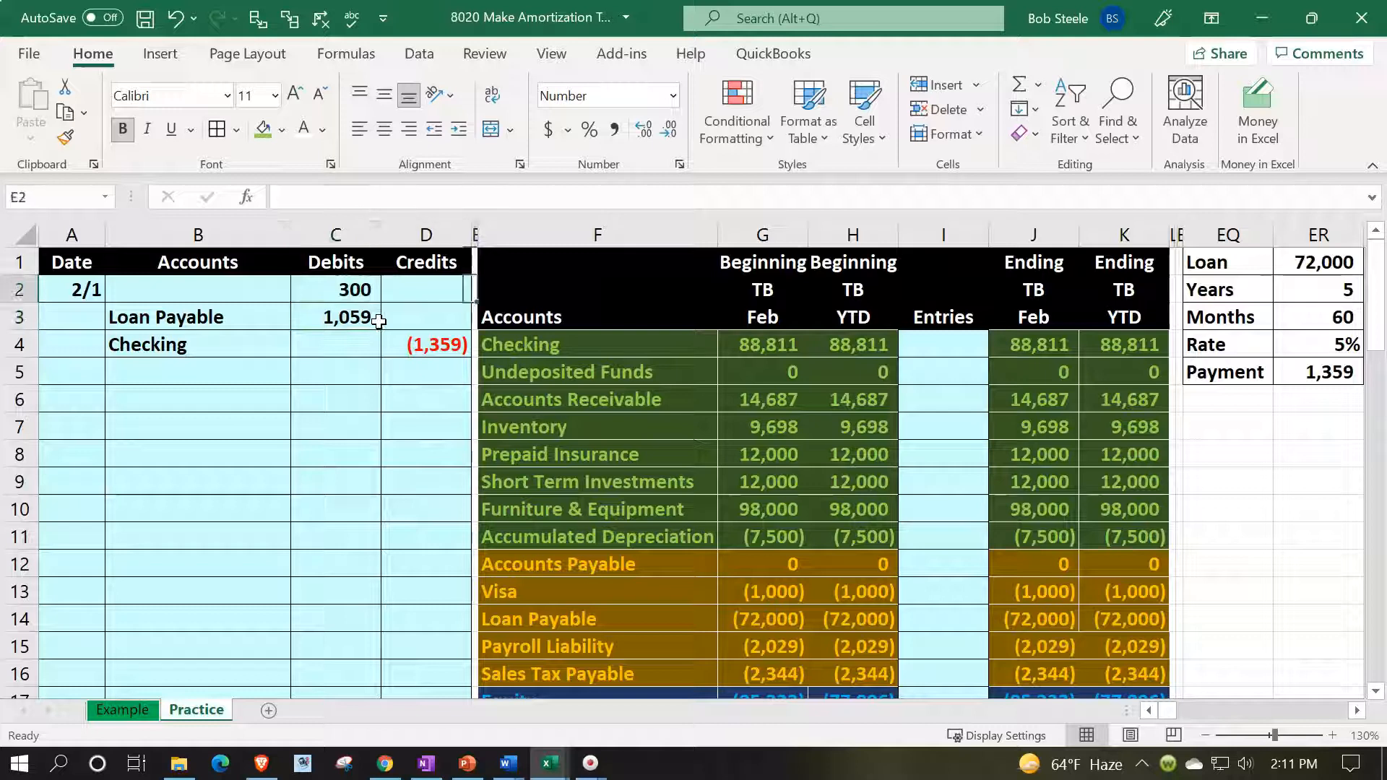
pyautogui.press('Down')
pyautogui.press('Right')
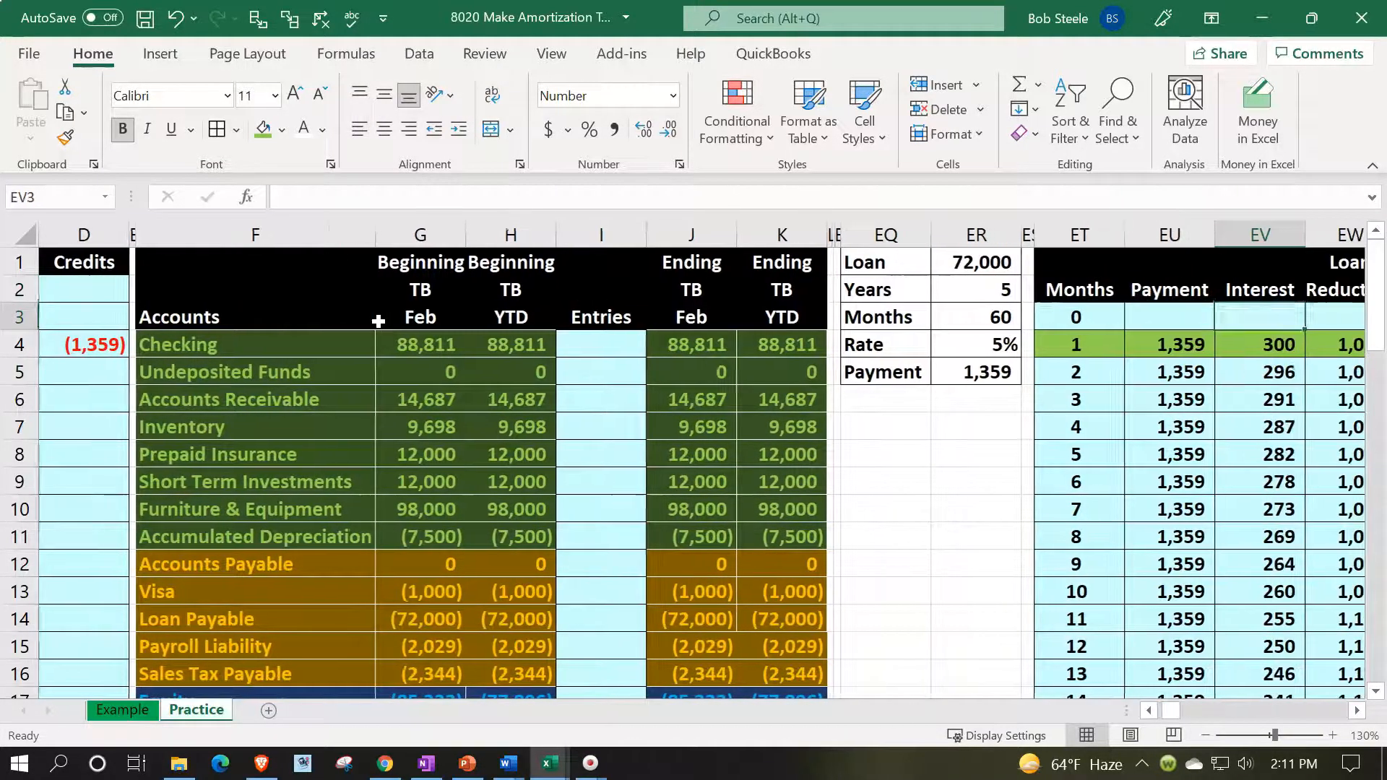
pyautogui.press('Down')
pyautogui.press('Left')
pyautogui.press('Left')
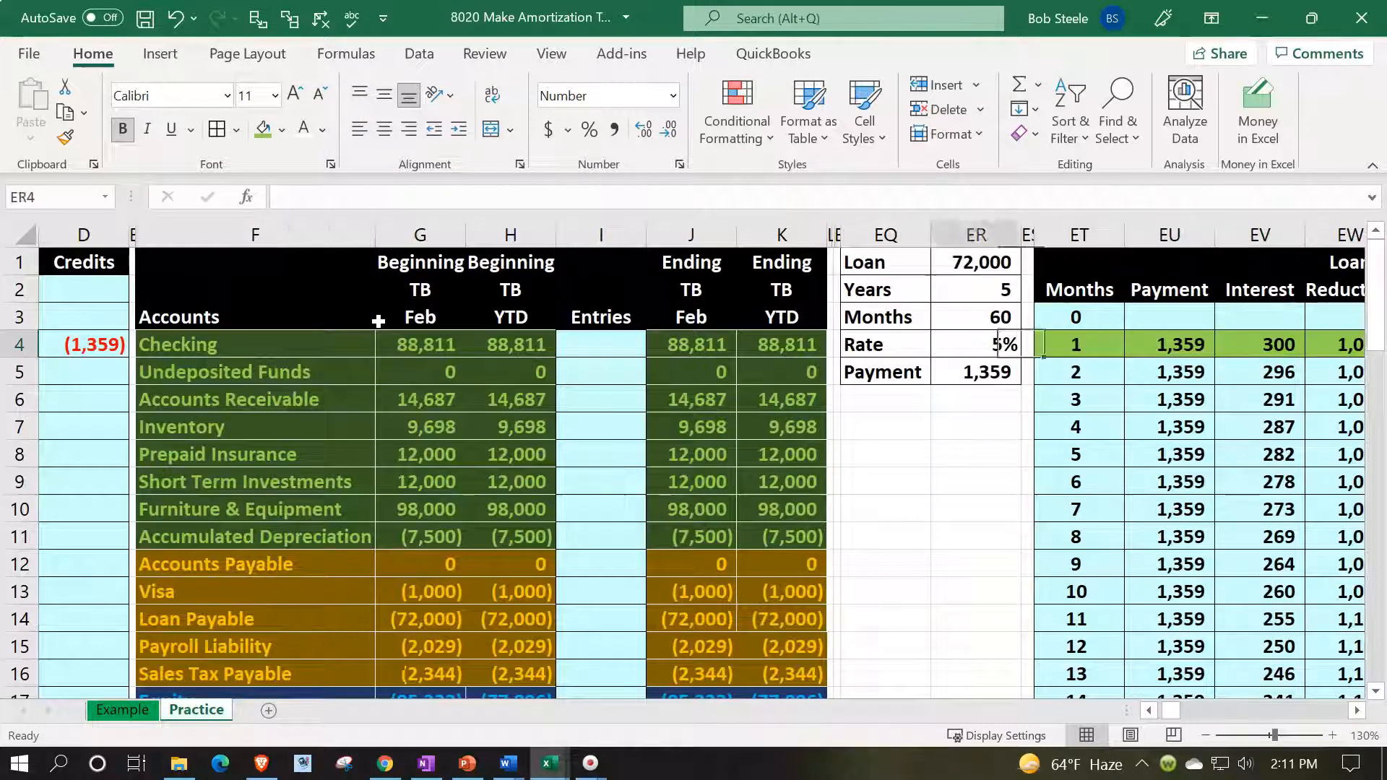
pyautogui.press('Home')
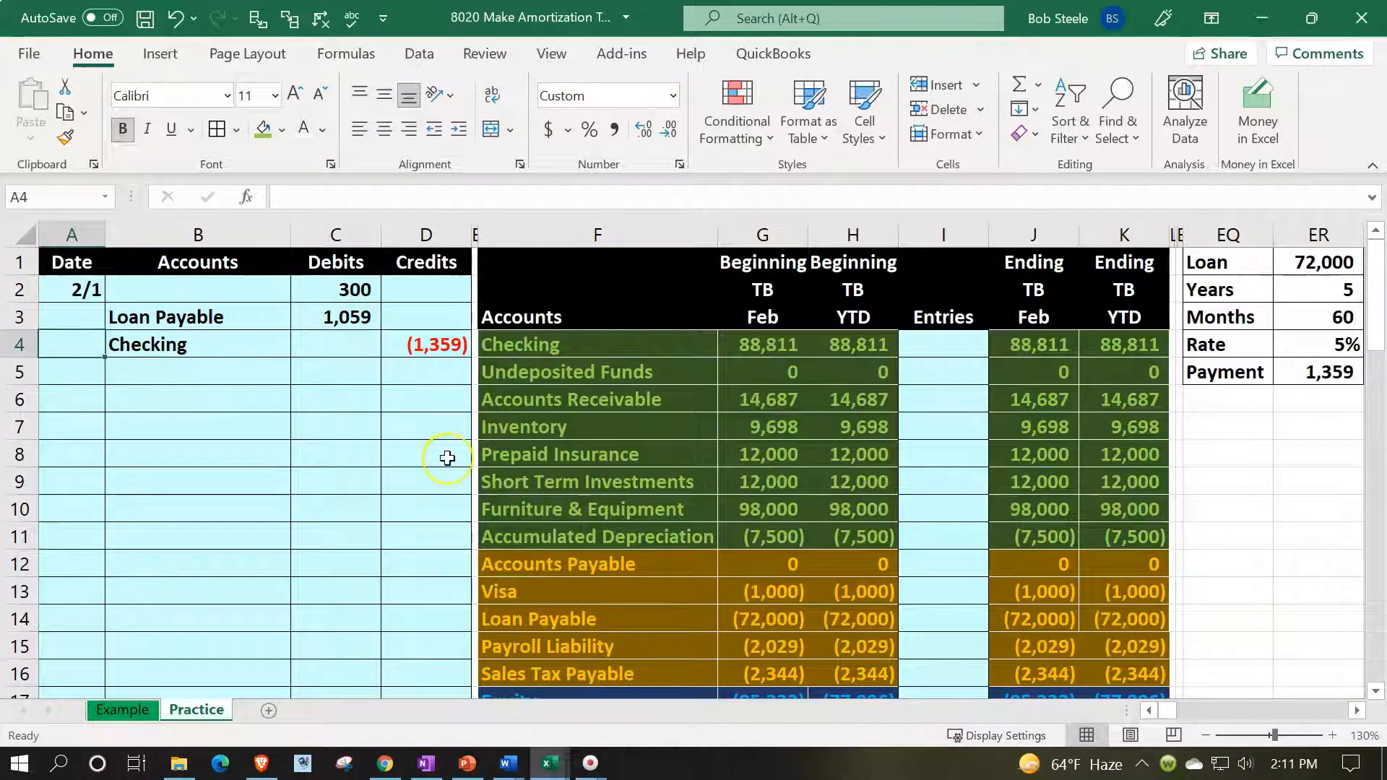
# Insert cells above Total debits & credits by shifting F27:K27 down, and copy the Utilities row's formatting for them
pyautogui.scroll(-3, 447, 458)
pyautogui.scroll(-2, 447, 458)
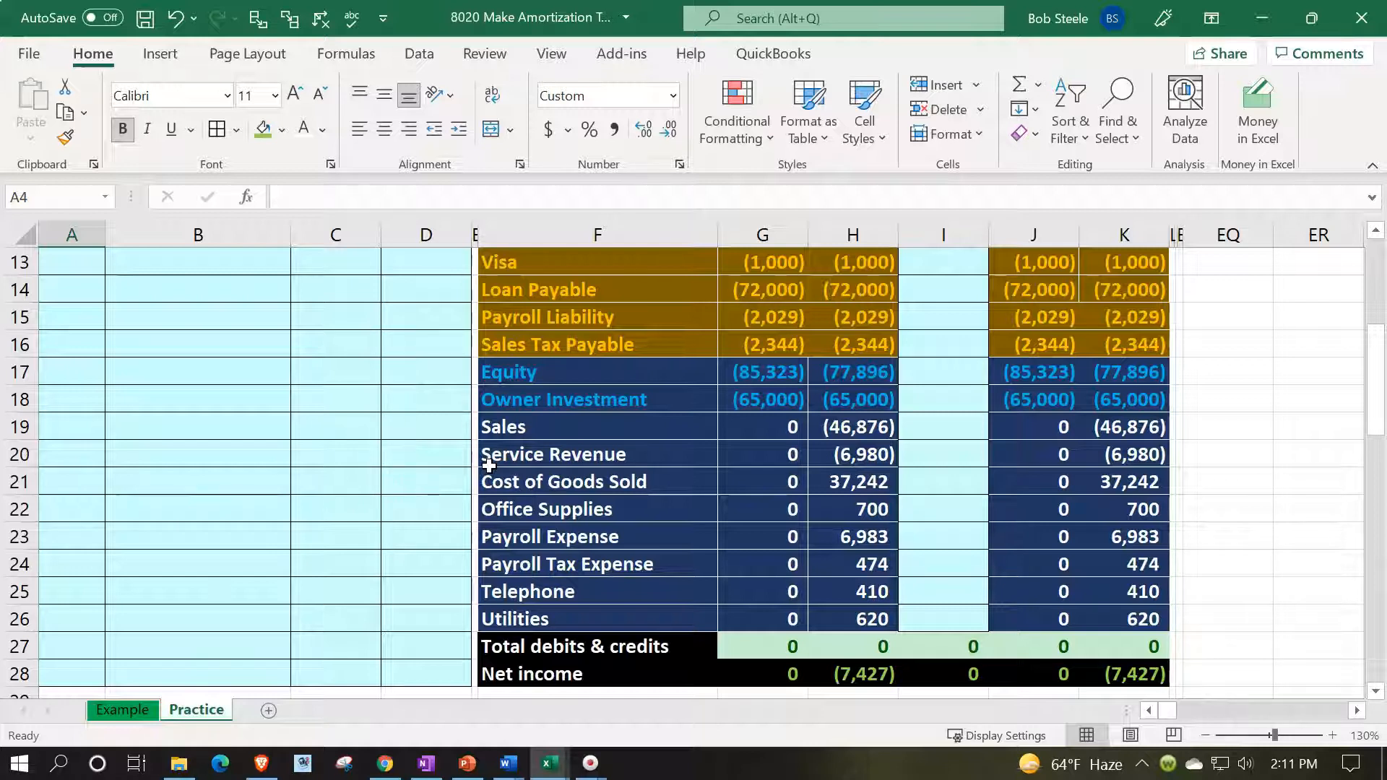
pyautogui.scroll(-1, 489, 466)
pyautogui.click(498, 563)
pyautogui.moveTo(593, 564); pyautogui.dragTo(1106, 567)
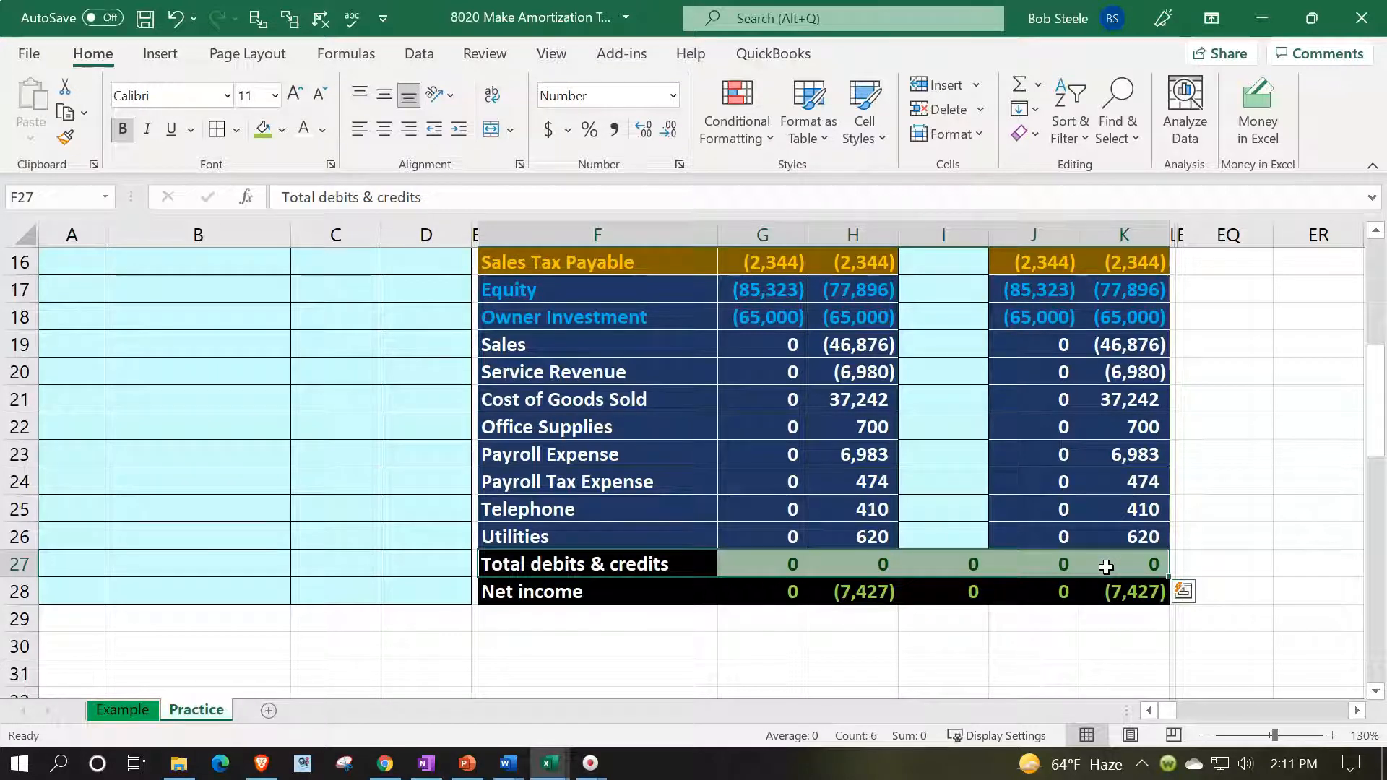
pyautogui.rightClick(761, 561)
pyautogui.click(811, 302)
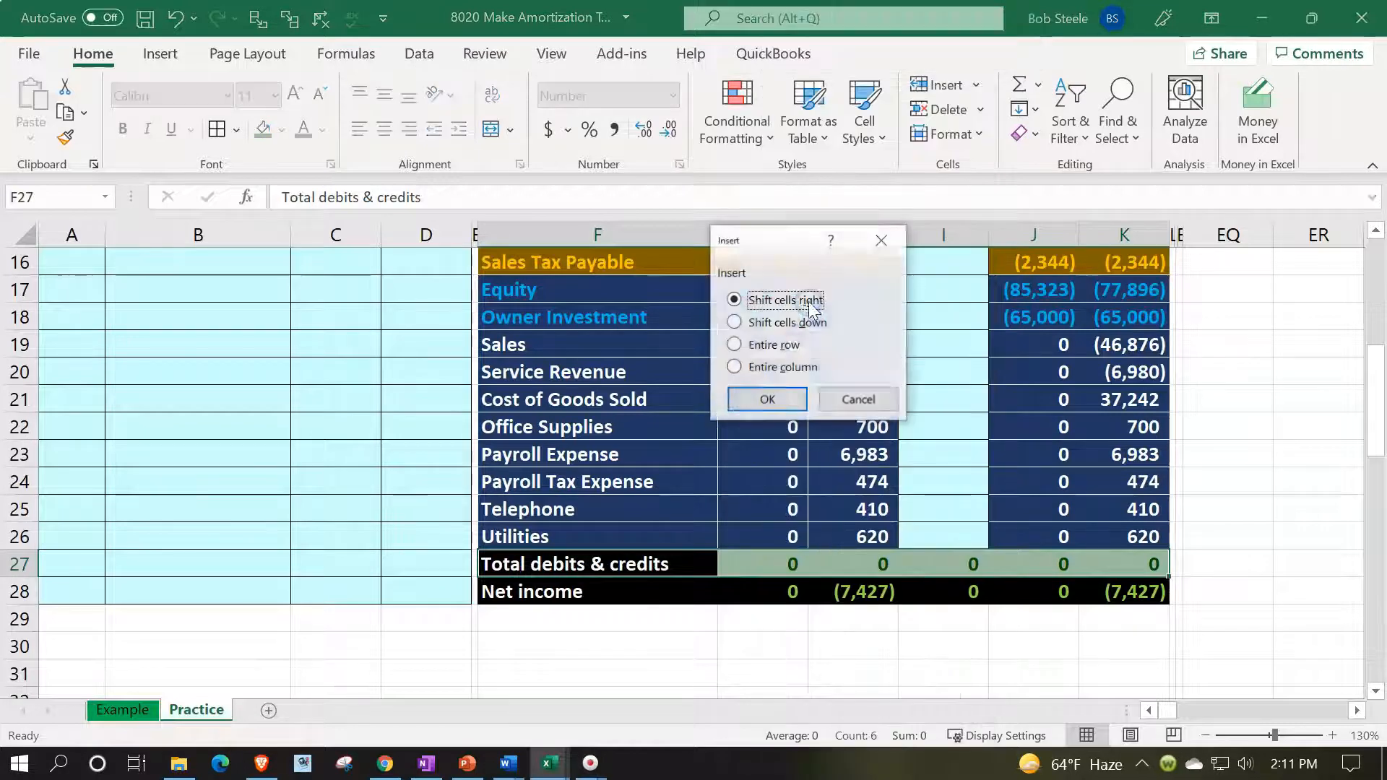
pyautogui.click(765, 322)
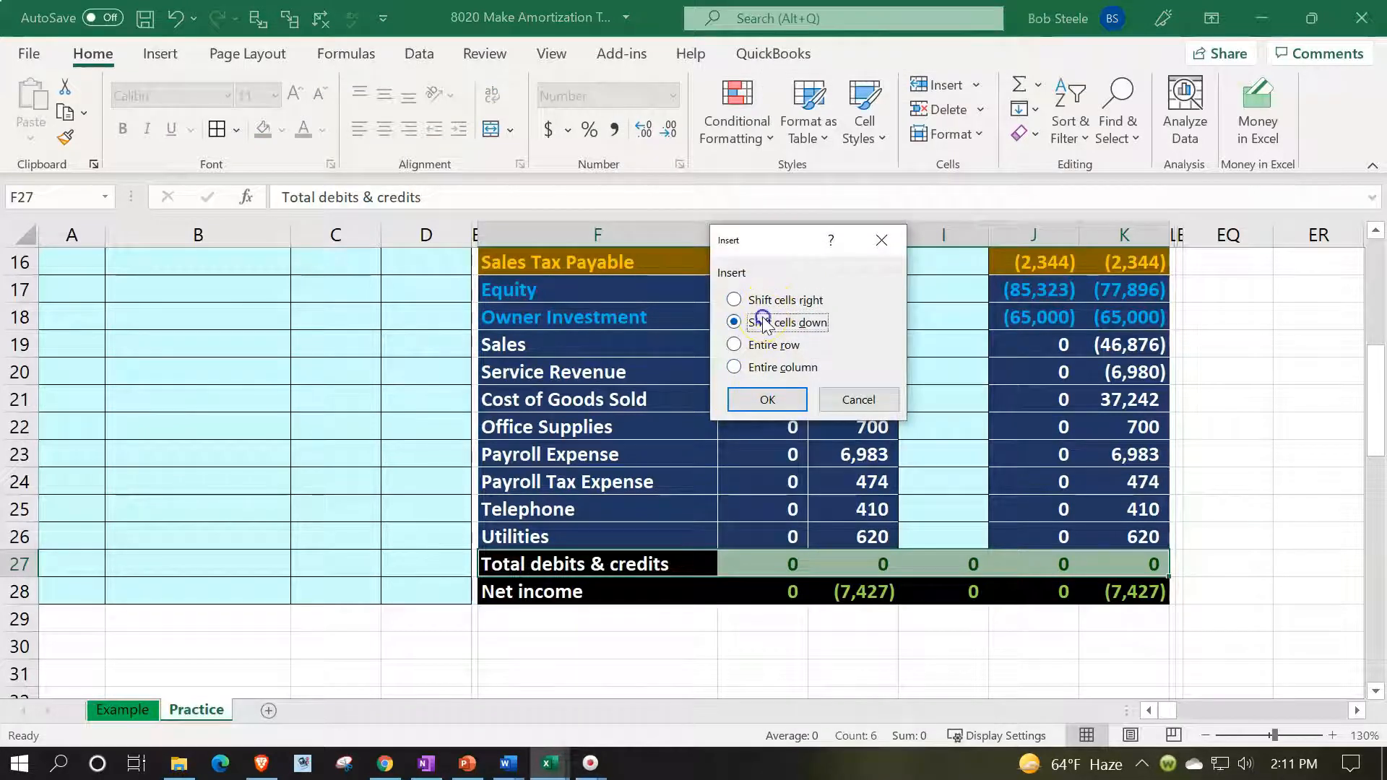
pyautogui.click(766, 399)
pyautogui.moveTo(681, 536); pyautogui.dragTo(1118, 528)
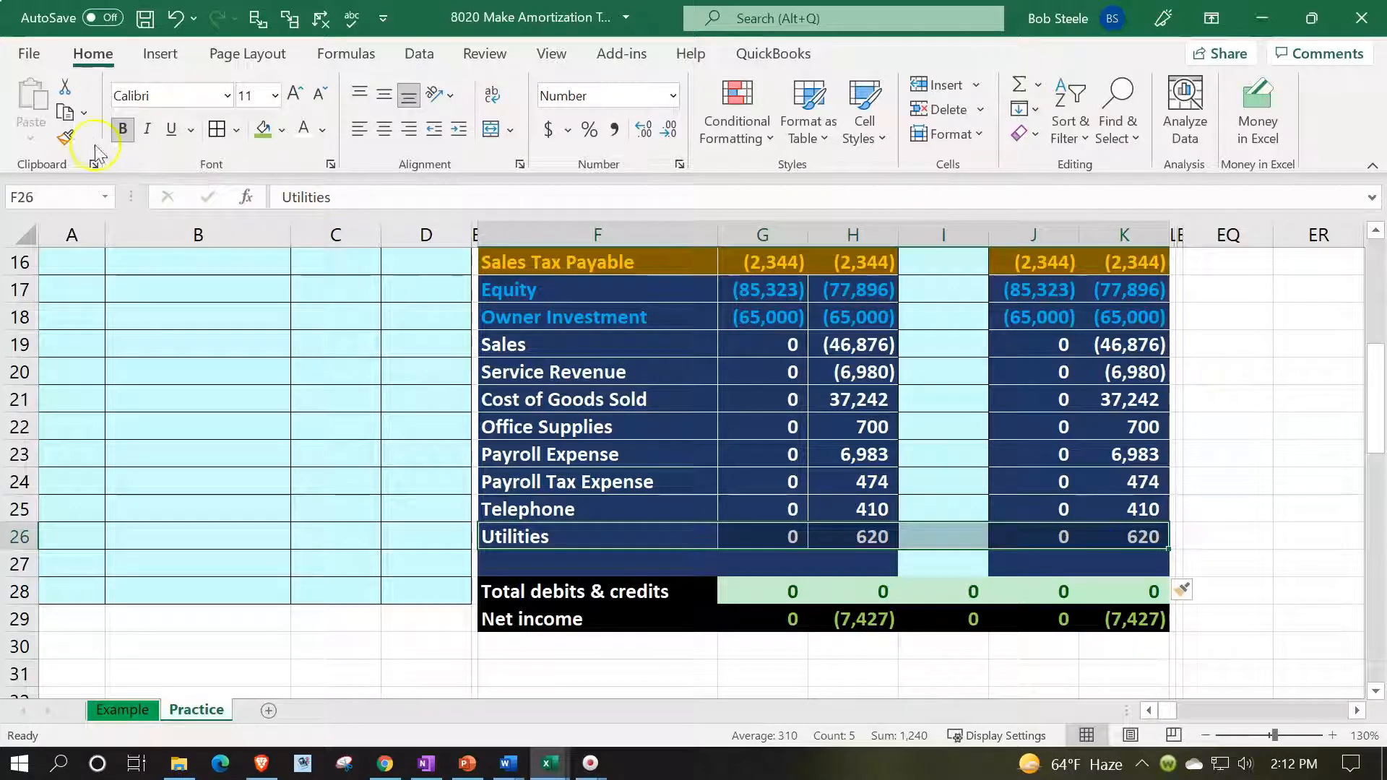
pyautogui.click(65, 139)
pyautogui.press('Down')
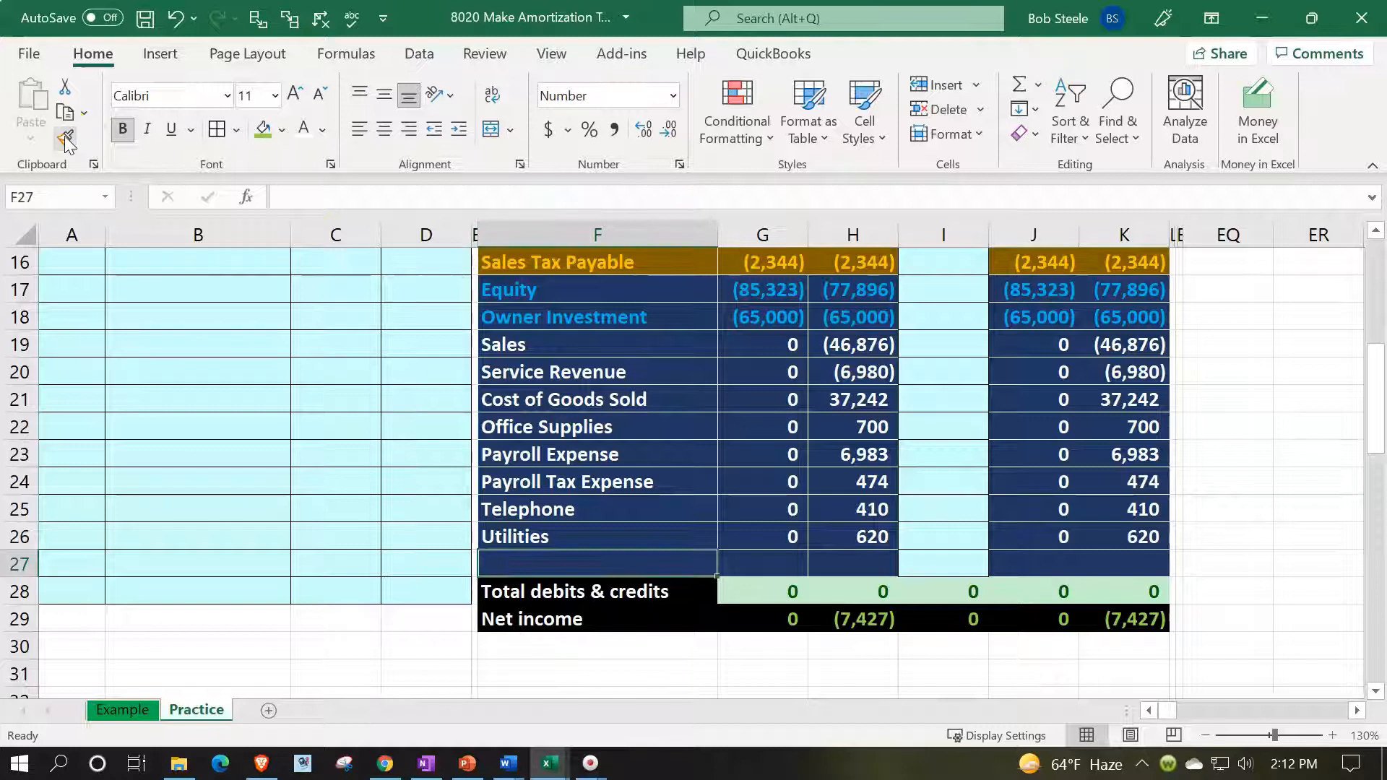
# Add an Interest Expense account in F27 with beginning balances of 0 in G27 and H27
pyautogui.write('Interest e')
pyautogui.press('BackSpace')
pyautogui.write('Expense')
pyautogui.press('Tab')
pyautogui.write('0')
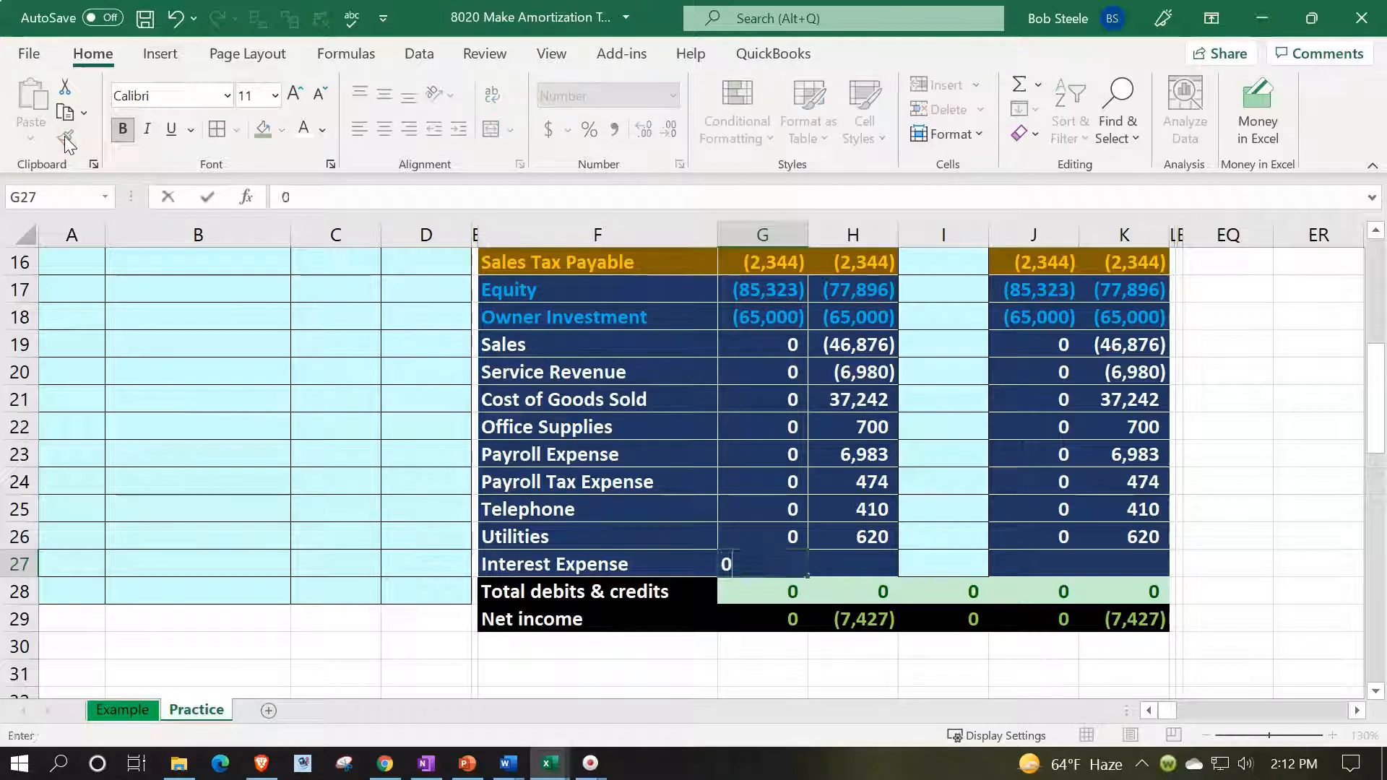
pyautogui.press('Tab')
pyautogui.press('Tab')
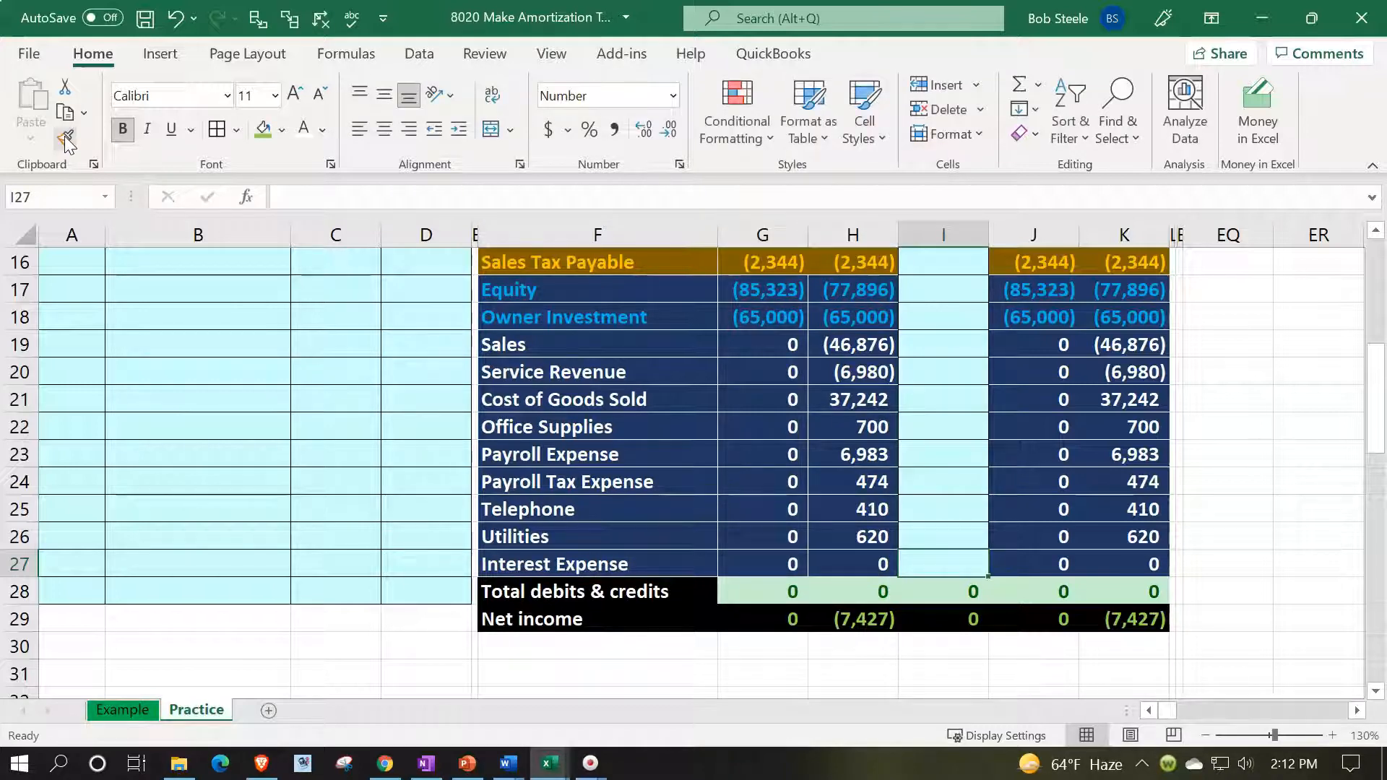
# Extend the net income sum in G29 to include Interest Expense, and copy the G28:G29 formulas across to column K
pyautogui.doubleClick(782, 589)
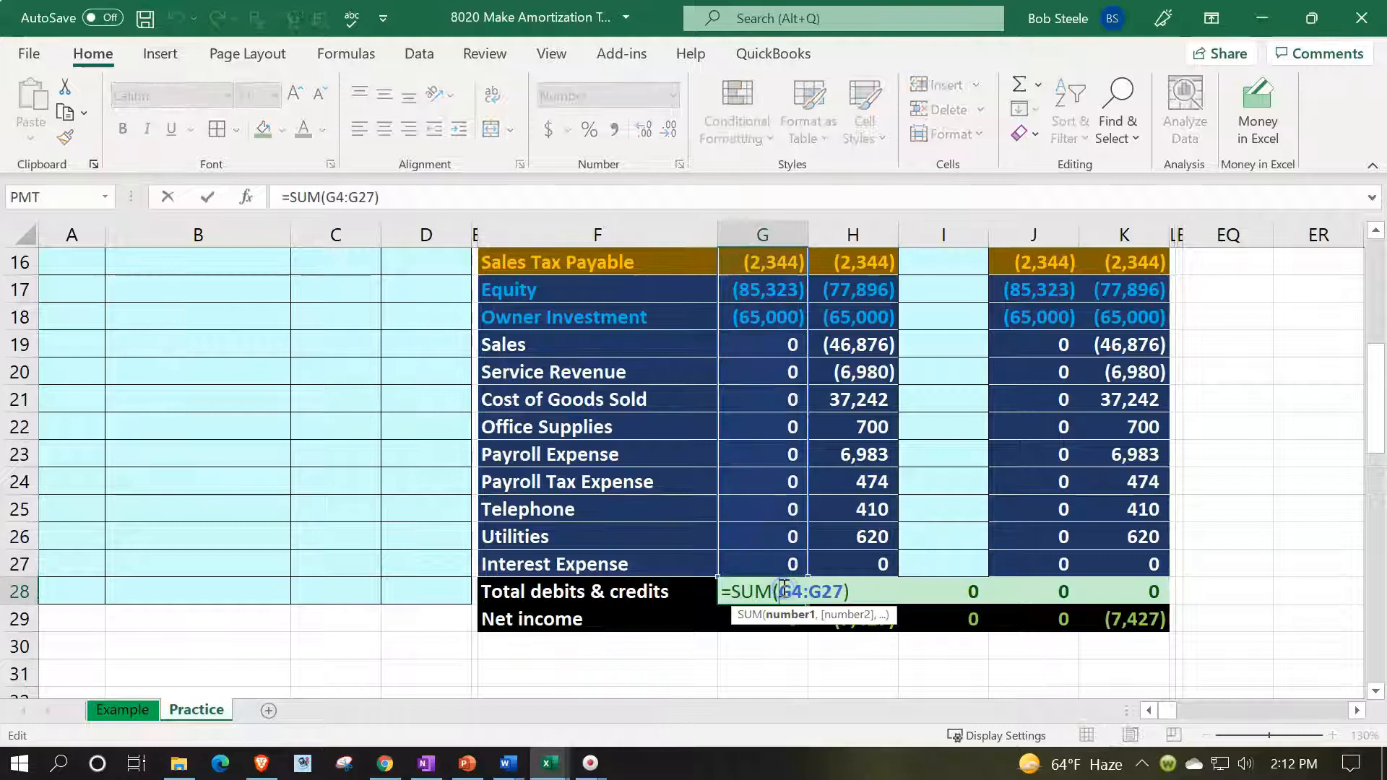
pyautogui.press('Return')
pyautogui.doubleClick(774, 620)
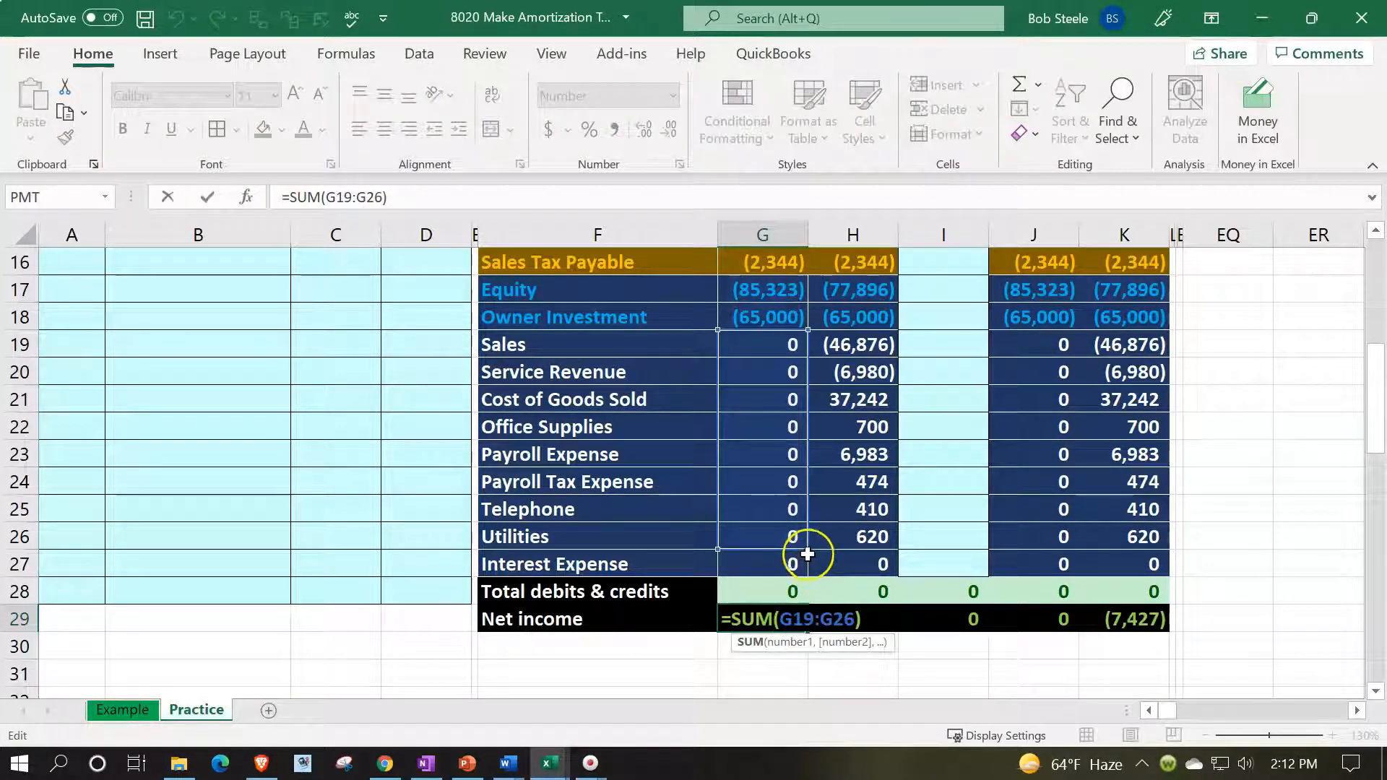
pyautogui.moveTo(806, 544); pyautogui.dragTo(1144, 632)
pyautogui.press('Return')
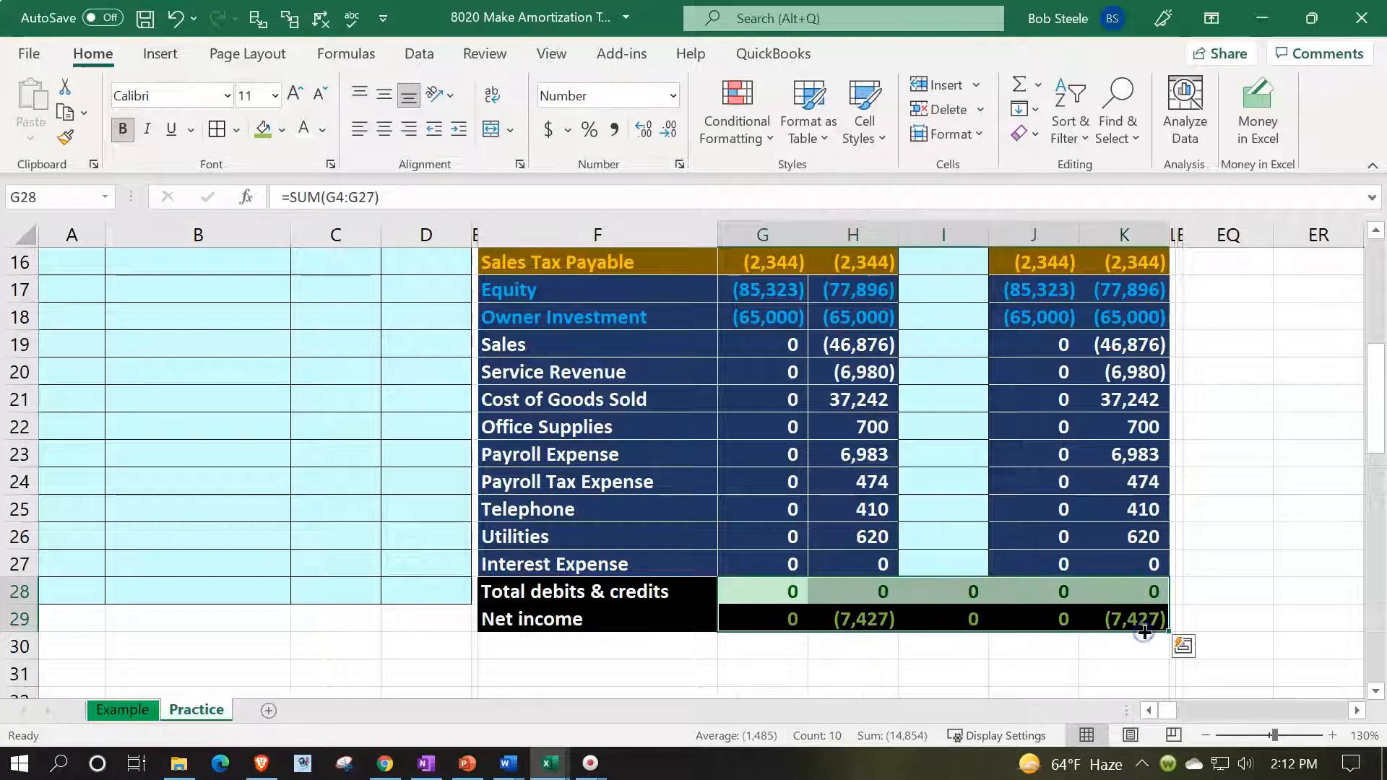
pyautogui.doubleClick(1140, 619)
pyautogui.press('Return')
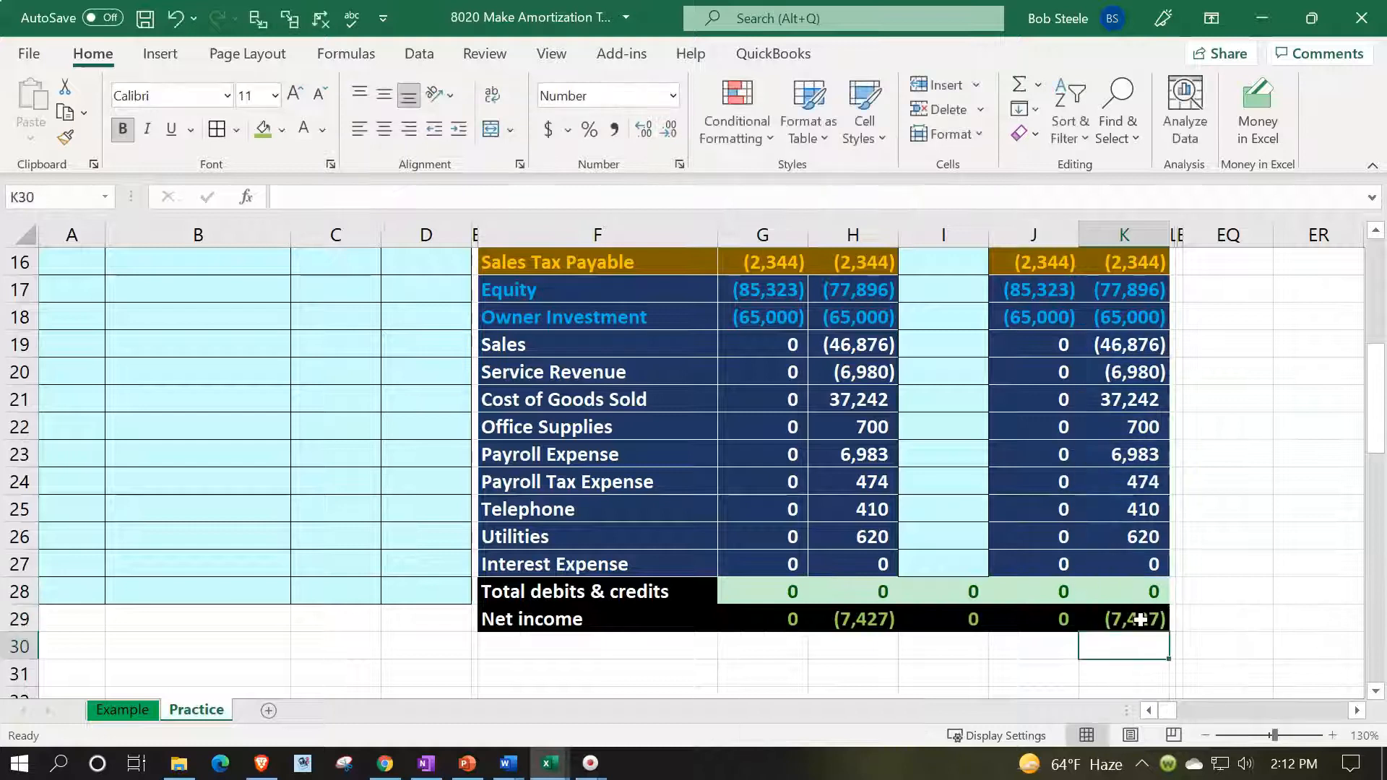
# Link the first debit's account name in B2 to the Interest Expense account in F27
pyautogui.click(307, 589)
pyautogui.scroll(4, 305, 587)
pyautogui.scroll(1, 305, 588)
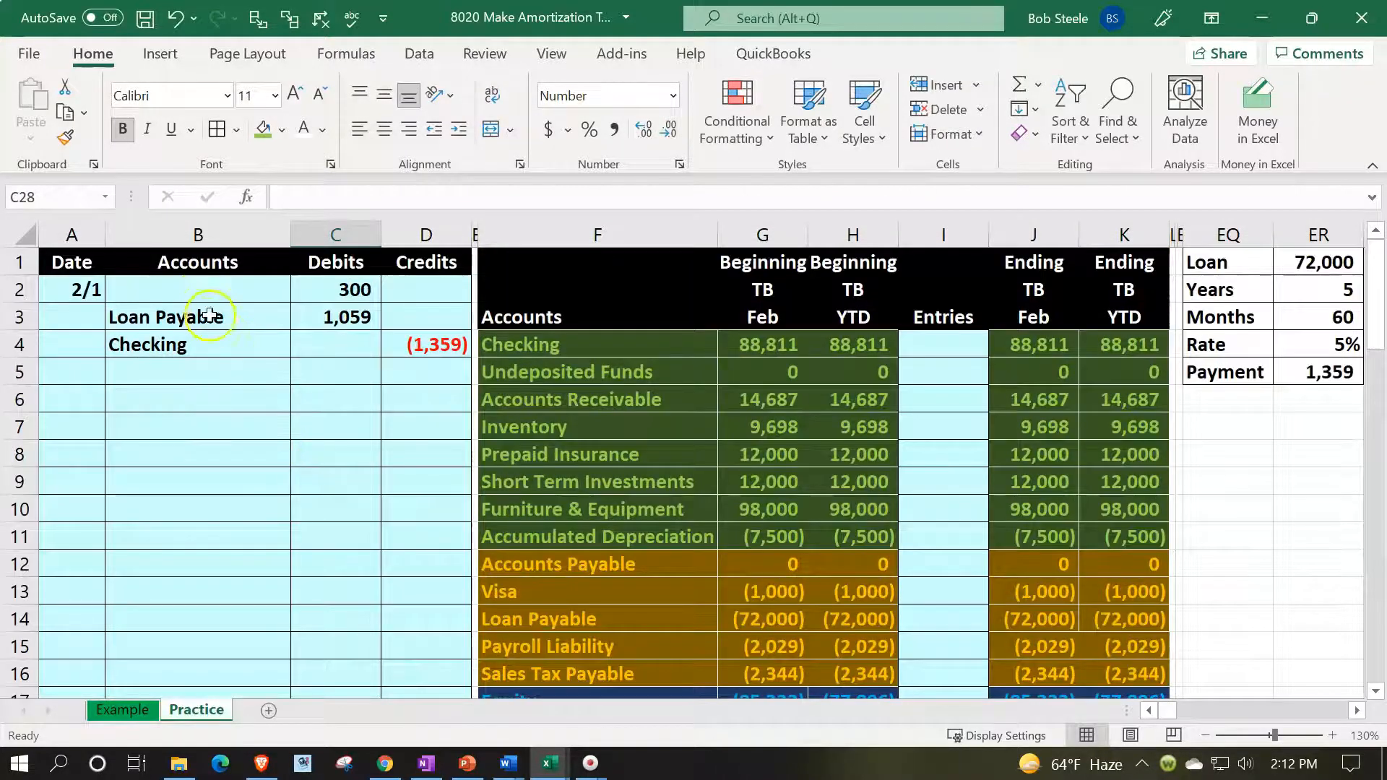
pyautogui.click(198, 292)
pyautogui.write('=')
pyautogui.press('Down')
pyautogui.press('Down')
pyautogui.press('Down')
pyautogui.press('Down')
pyautogui.press('Down')
pyautogui.press('Down')
pyautogui.press('Down')
pyautogui.press('Down')
pyautogui.press('Down')
pyautogui.press('Down')
pyautogui.press('Down')
pyautogui.press('Down')
pyautogui.press('Down')
pyautogui.press('Down')
pyautogui.press('Down')
pyautogui.press('Down')
pyautogui.press('Down')
pyautogui.press('Down')
pyautogui.press('Down')
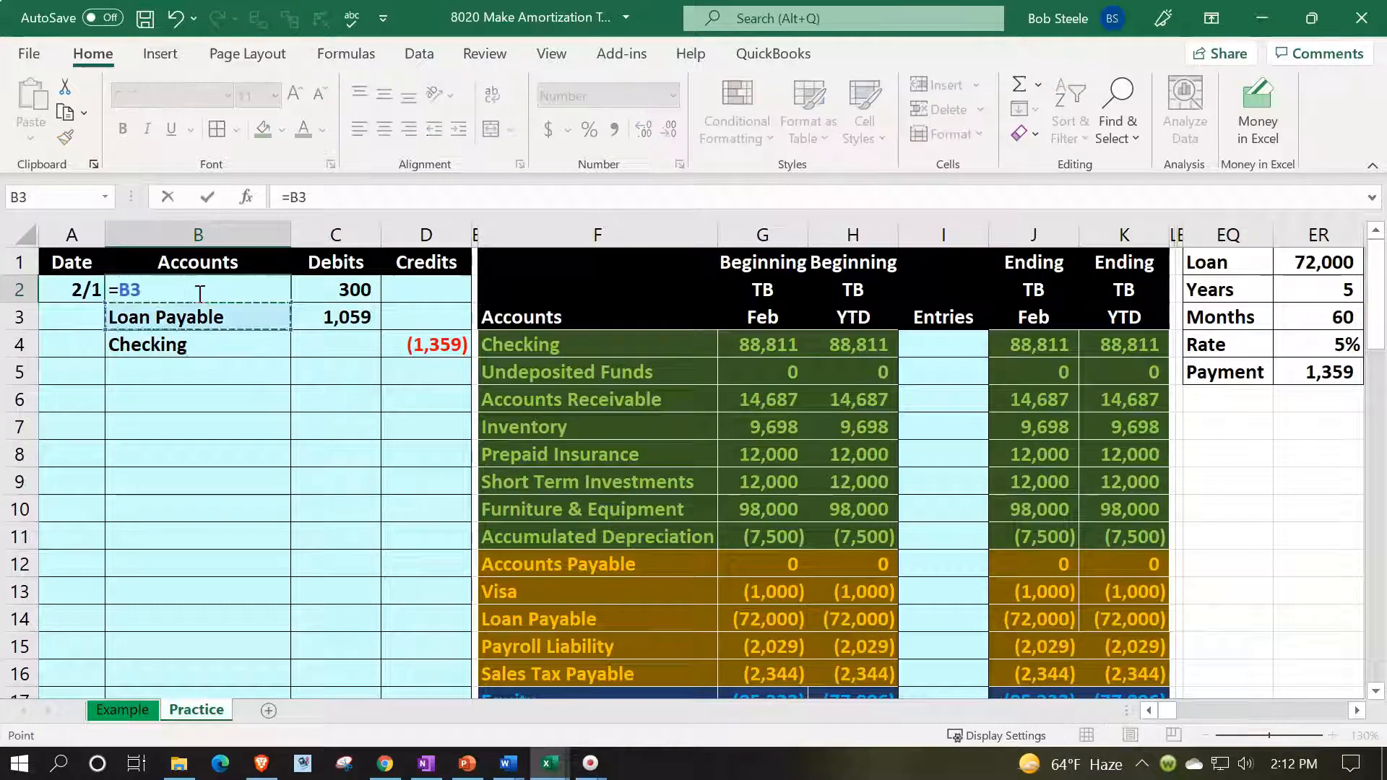
pyautogui.press('Down')
pyautogui.press('Right')
pyautogui.press('Right')
pyautogui.press('Down')
pyautogui.press('Down')
pyautogui.press('Down')
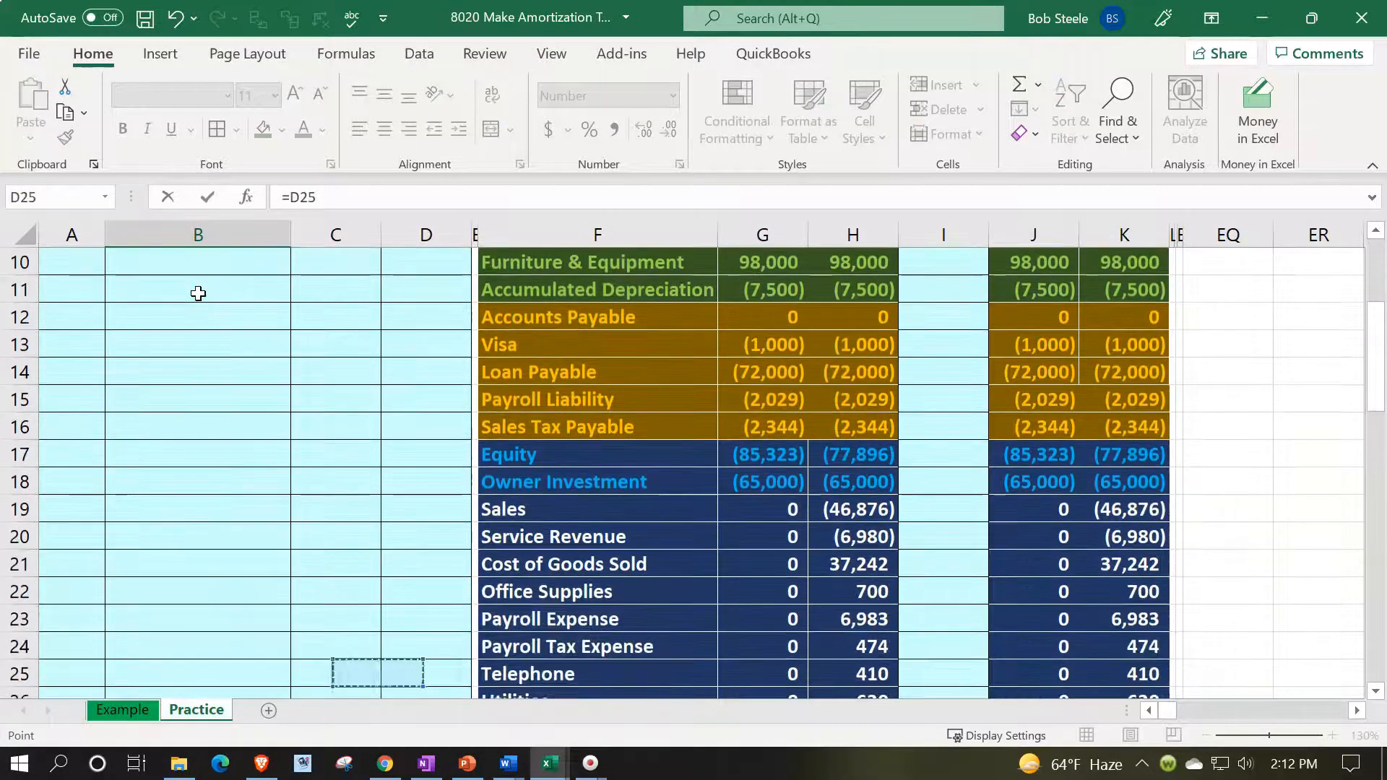
pyautogui.press('Down')
pyautogui.press('Down')
pyautogui.press('Right')
pyautogui.press('Down')
pyautogui.press('Up')
pyautogui.press('Right')
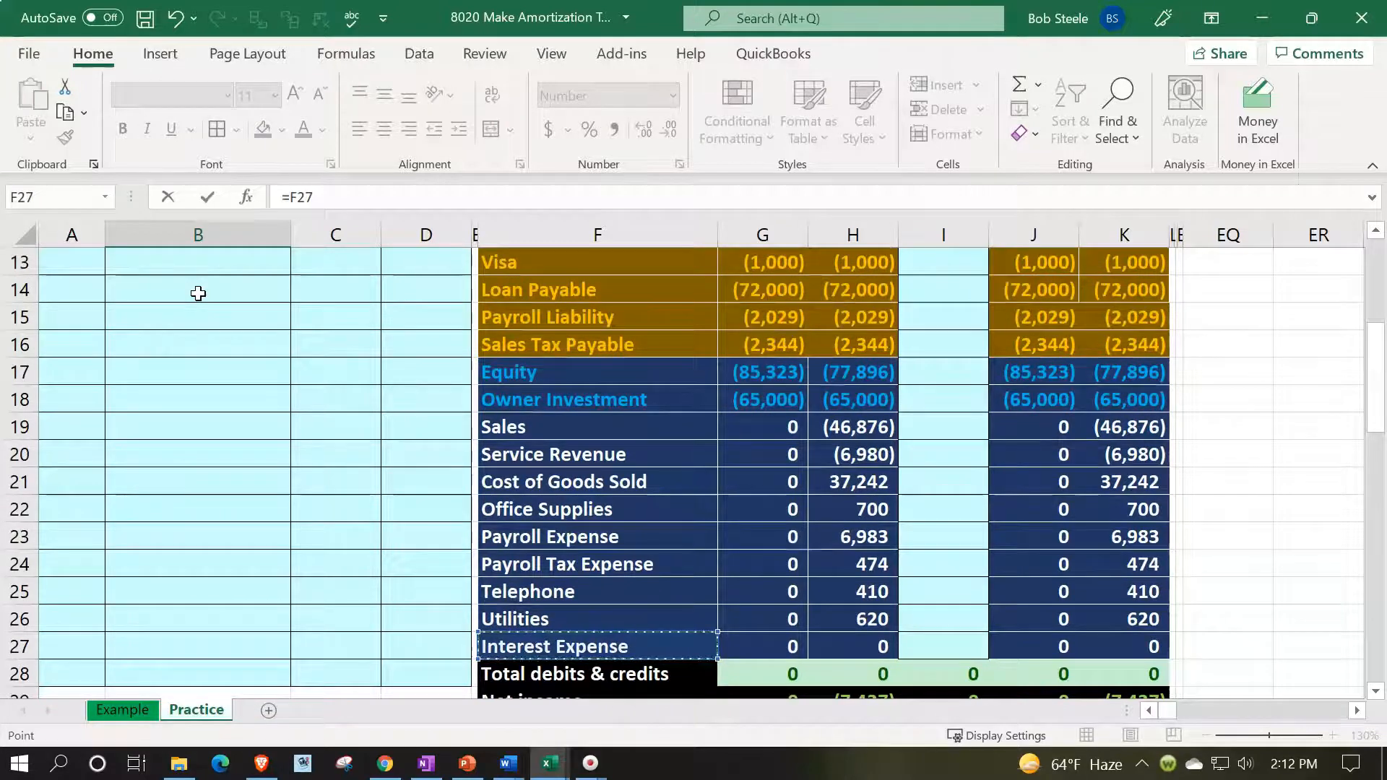
pyautogui.press('Return')
# Indent the Checking account name in B4 of the journal entry
pyautogui.press('Up')
pyautogui.press('Up')
pyautogui.press('Down')
pyautogui.press('Down')
pyautogui.press('Down')
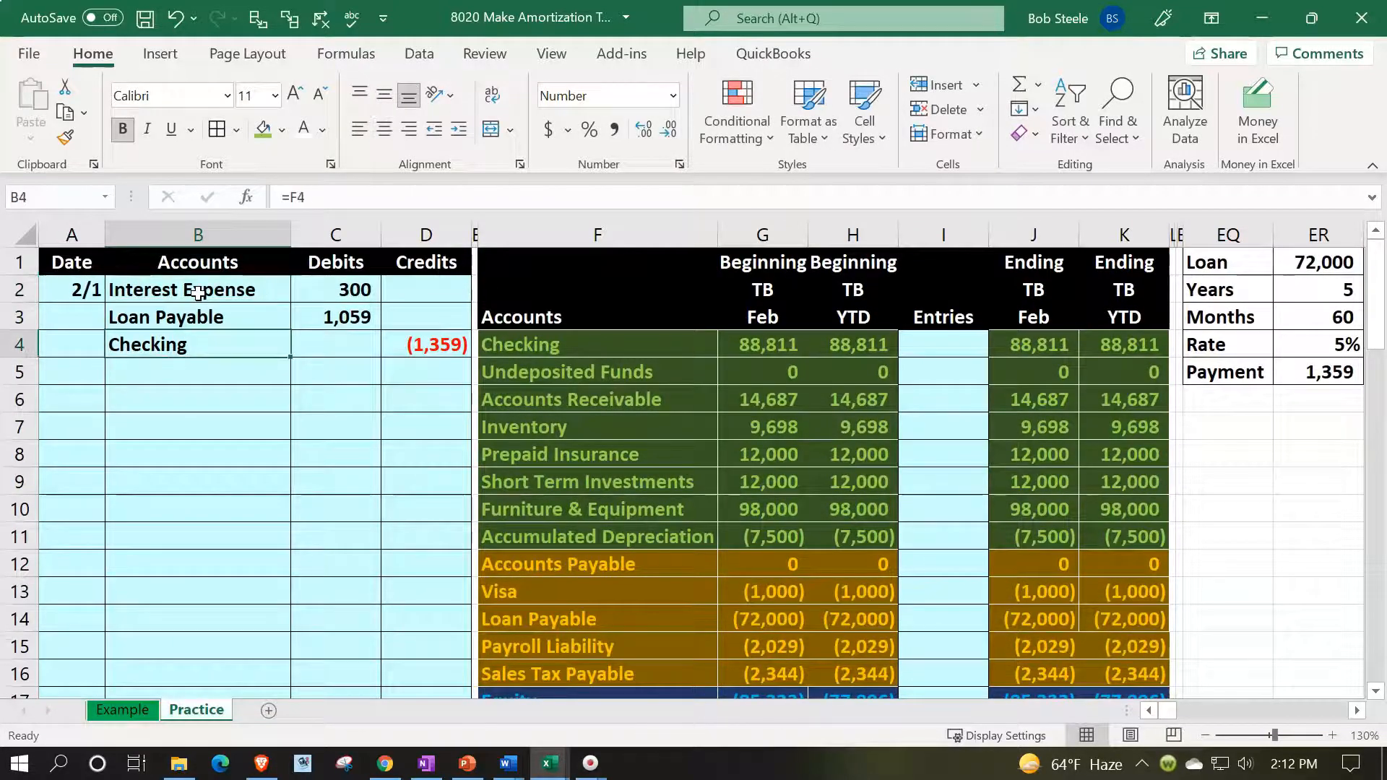
pyautogui.click(458, 130)
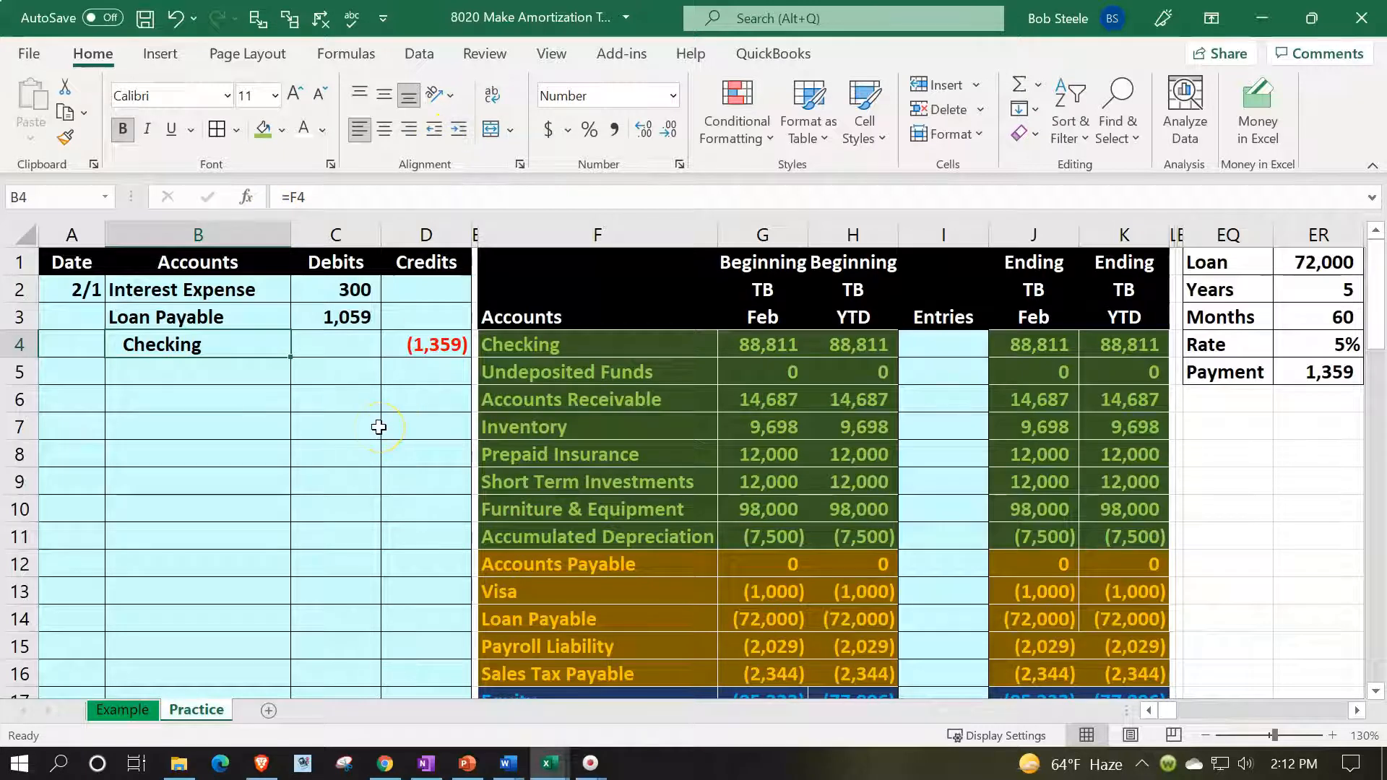
# Post the interest debit to the trial balance by linking the Interest Expense entry in I27 to C2
pyautogui.moveTo(245, 295); pyautogui.dragTo(314, 297)
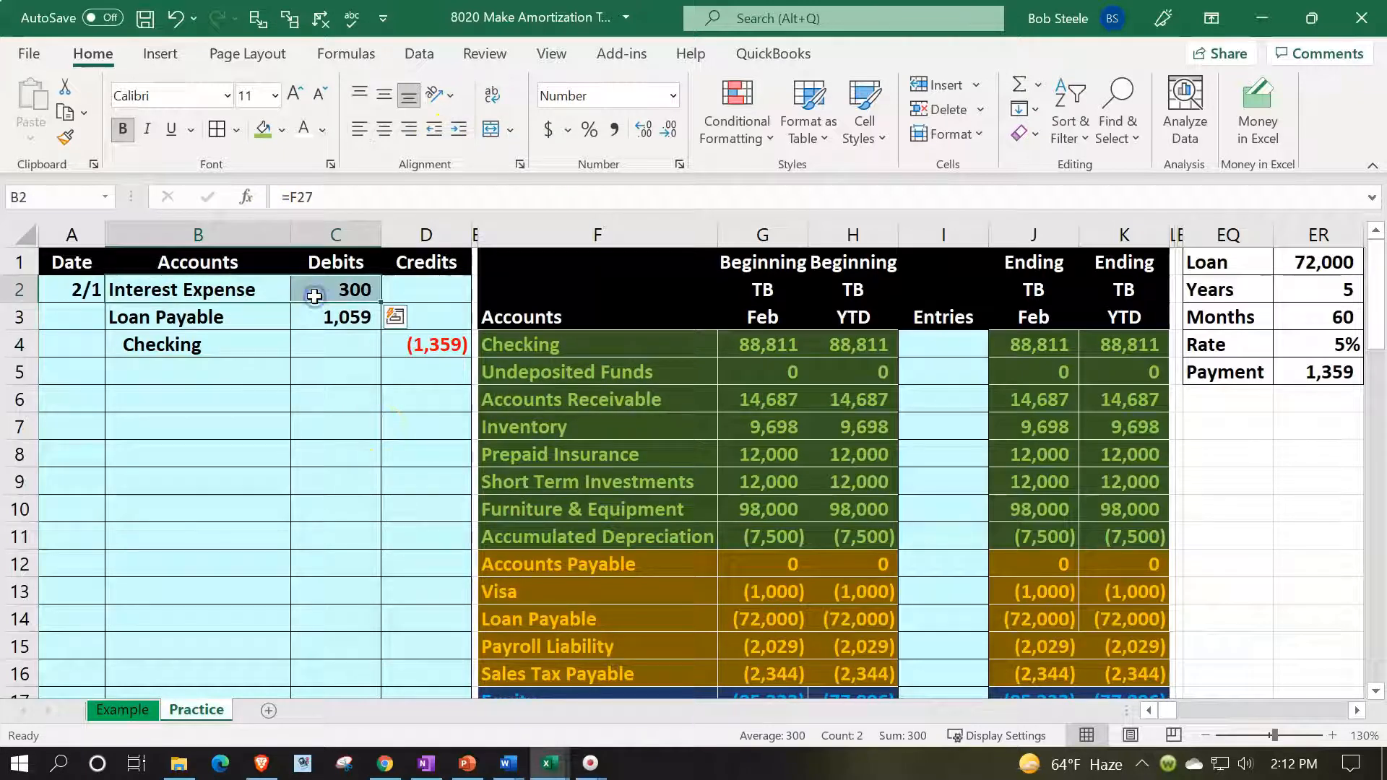
pyautogui.press('Down')
pyautogui.press('Down')
pyautogui.press('Down')
pyautogui.press('Down')
pyautogui.press('Down')
pyautogui.press('Down')
pyautogui.press('Down')
pyautogui.press('Down')
pyautogui.press('Down')
pyautogui.press('Down')
pyautogui.press('Down')
pyautogui.press('Down')
pyautogui.press('Down')
pyautogui.press('Down')
pyautogui.press('Down')
pyautogui.press('Down')
pyautogui.press('Down')
pyautogui.press('Down')
pyautogui.press('Down')
pyautogui.press('Down')
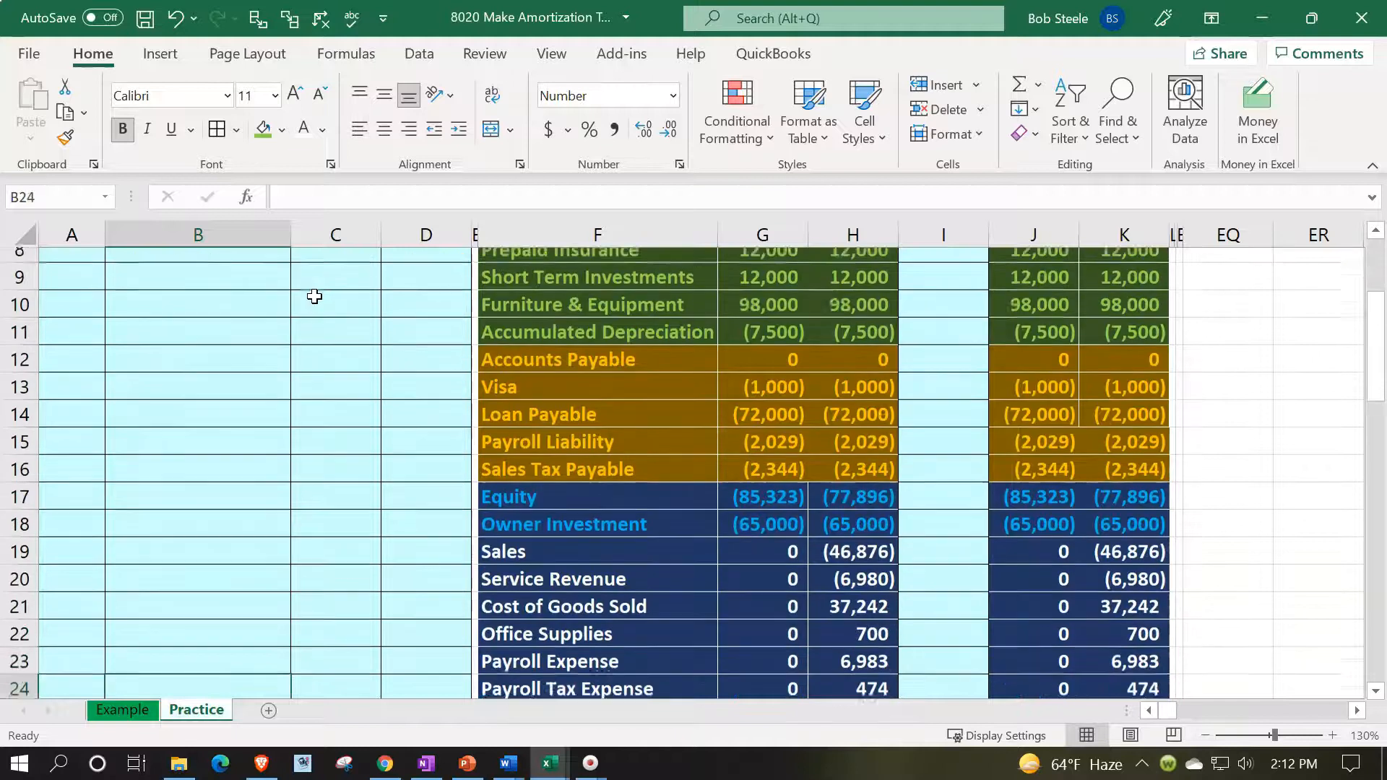
pyautogui.press('Right')
pyautogui.press('Right')
pyautogui.press('Down')
pyautogui.press('Down')
pyautogui.press('Right')
pyautogui.press('Right')
pyautogui.press('Right')
pyautogui.press('Right')
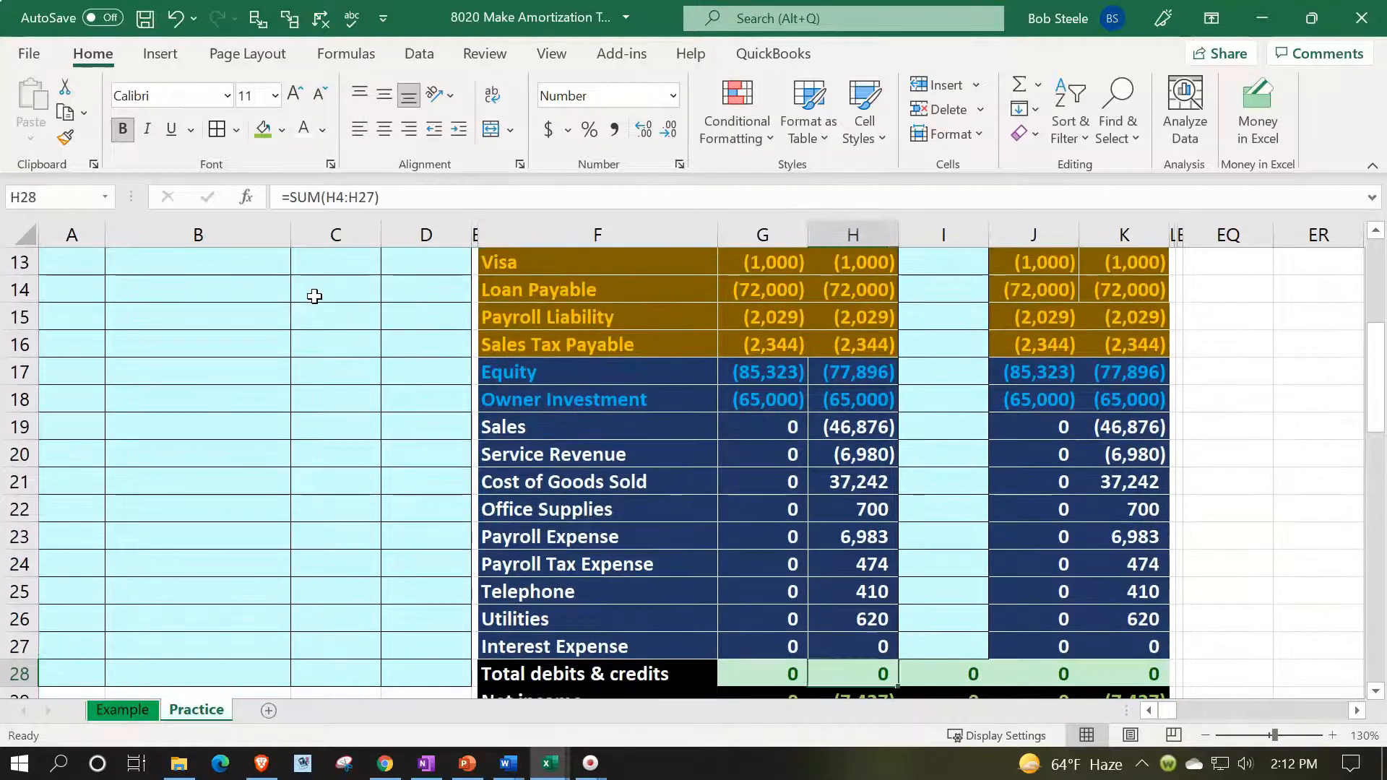
pyautogui.press('Right')
pyautogui.press('Up')
pyautogui.write('=')
pyautogui.press('Left')
pyautogui.press('Left')
pyautogui.press('Left')
pyautogui.press('Left')
pyautogui.press('Left')
pyautogui.press('Left')
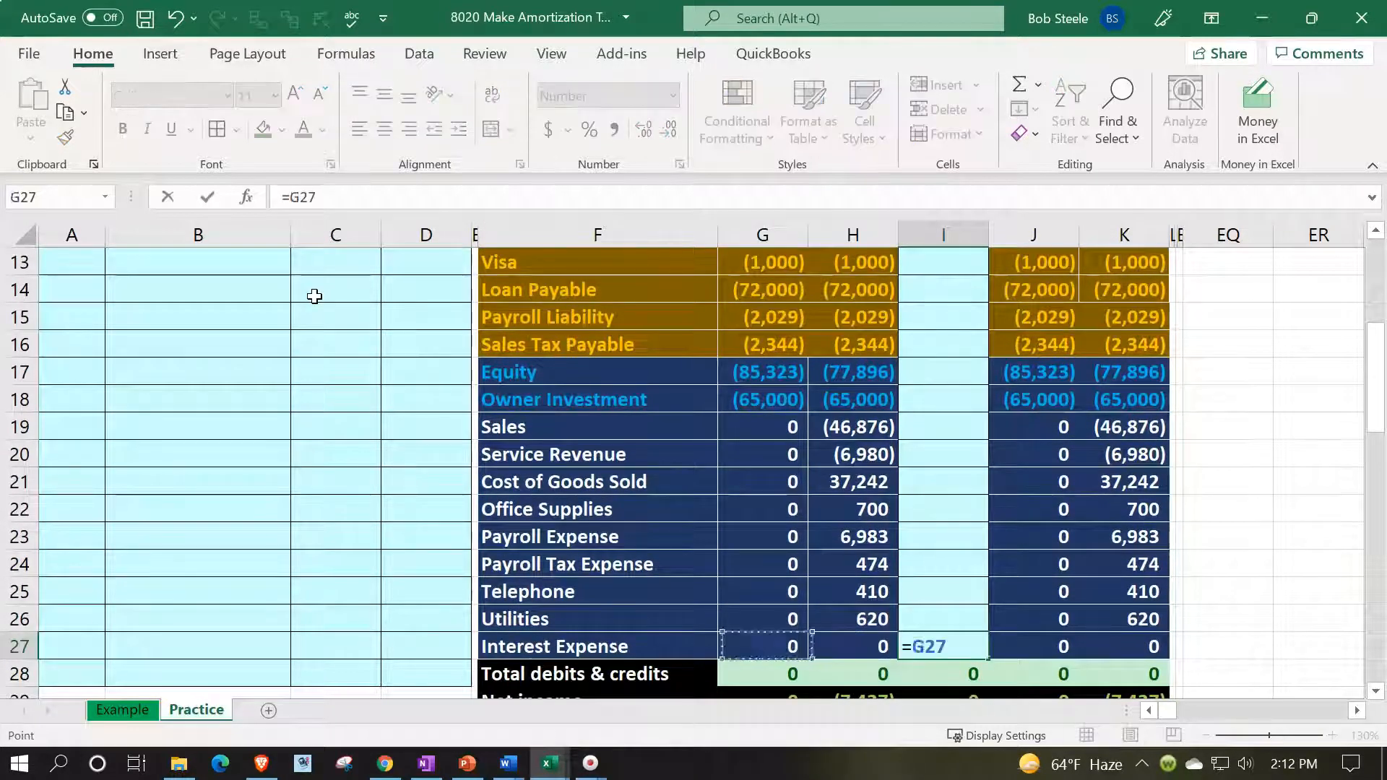
pyautogui.press('Up')
pyautogui.press('Up')
pyautogui.press('Up')
pyautogui.press('Up')
pyautogui.press('Up')
pyautogui.press('Up')
pyautogui.press('Up')
pyautogui.press('Up')
pyautogui.press('Up')
pyautogui.press('Up')
pyautogui.press('Up')
pyautogui.press('Up')
pyautogui.press('Up')
pyautogui.press('Up')
pyautogui.press('Up')
pyautogui.press('Up')
pyautogui.press('Up')
pyautogui.press('Up')
pyautogui.press('Up')
pyautogui.press('Up')
pyautogui.press('Up')
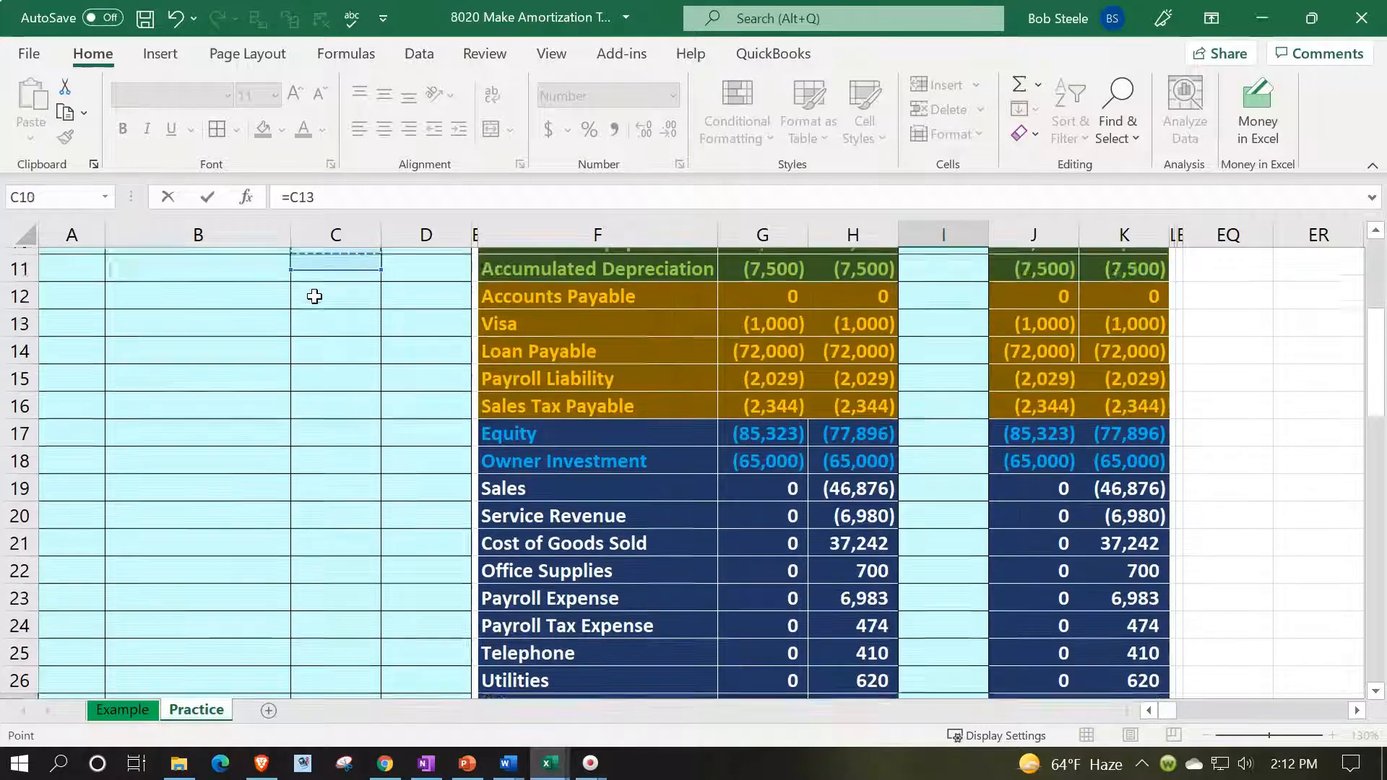
pyautogui.press('Down')
pyautogui.press('Return')
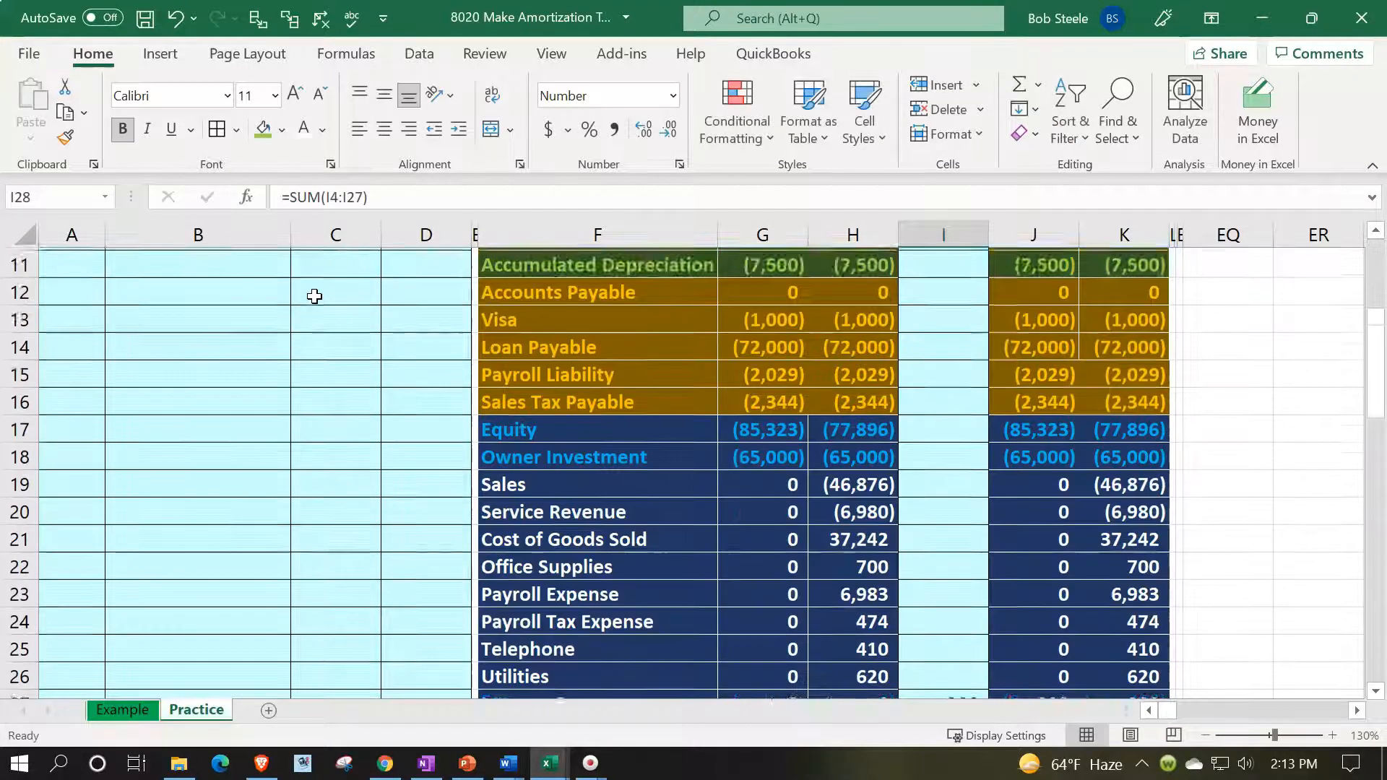
pyautogui.press('Down')
pyautogui.press('Right')
pyautogui.press('Down')
pyautogui.press('Down')
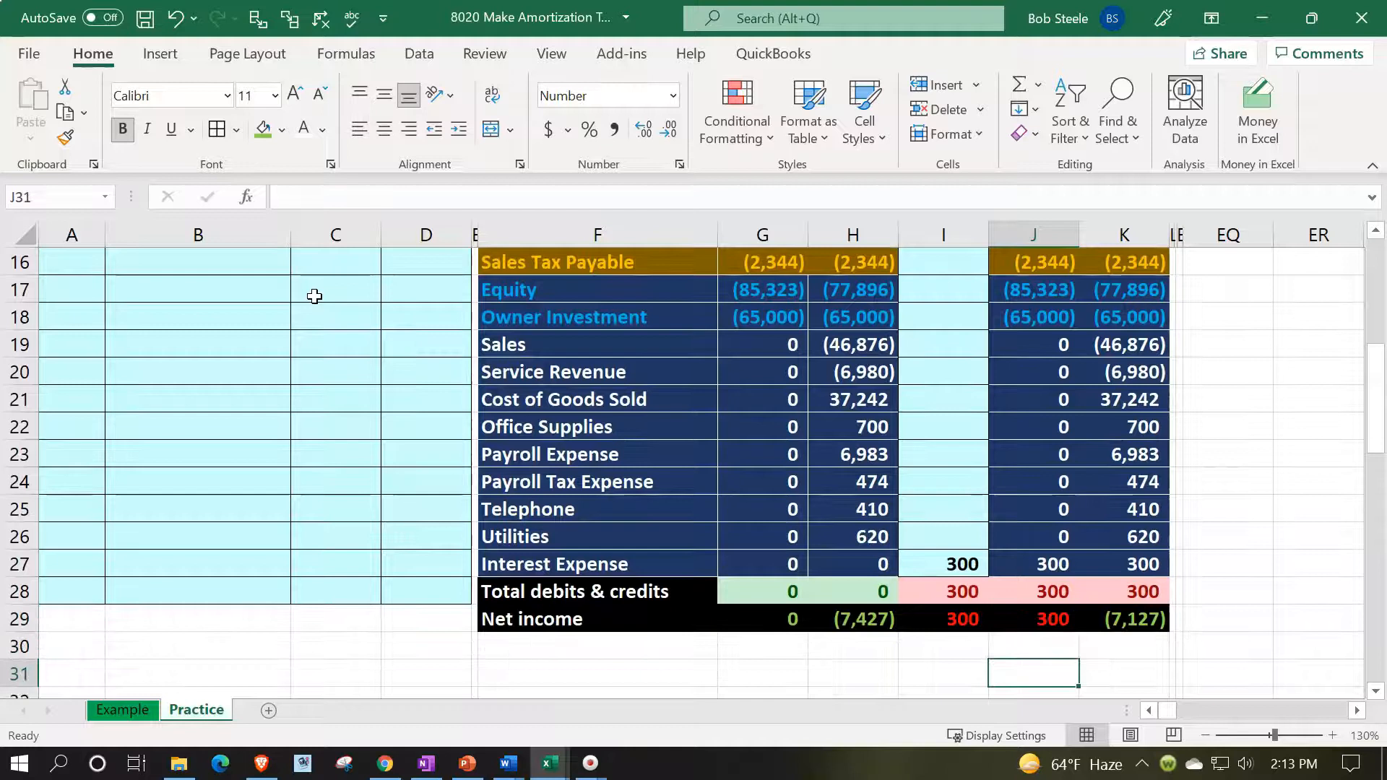
# Post the loan principal debit by linking the Entries cell I15, in the Payroll Liability row, to C3
pyautogui.scroll(5, 313, 462)
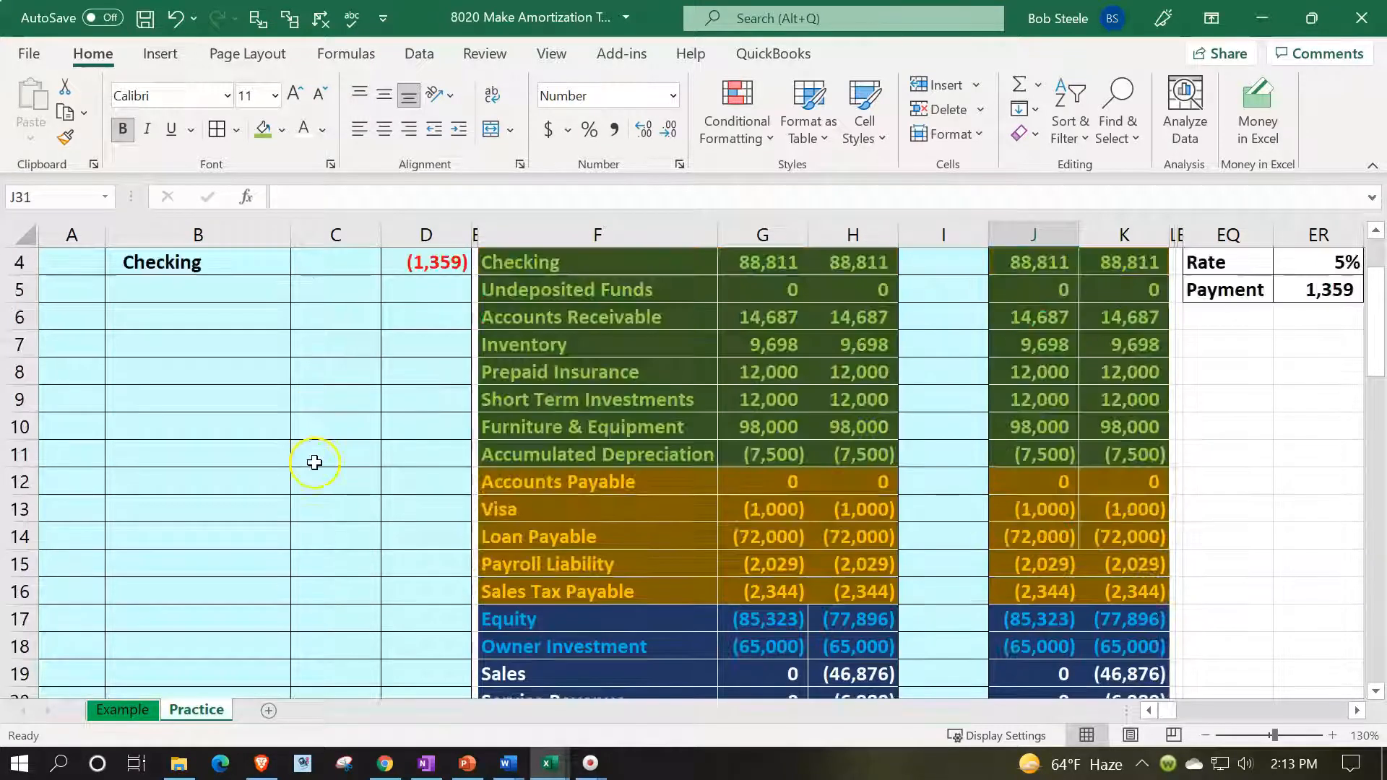
pyautogui.moveTo(220, 318); pyautogui.dragTo(380, 315)
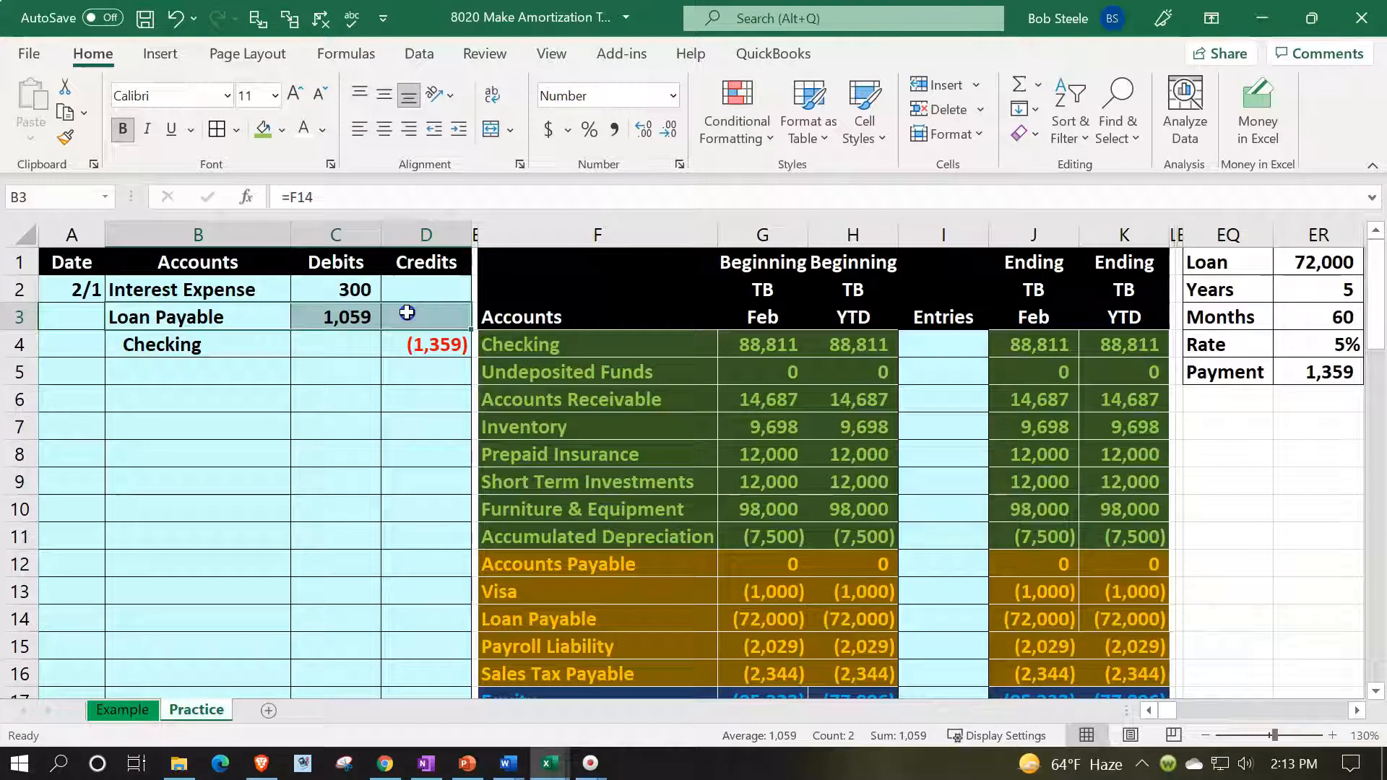
pyautogui.click(523, 594)
pyautogui.press('Down')
pyautogui.press('Down')
pyautogui.press('Right')
pyautogui.press('Right')
pyautogui.press('Right')
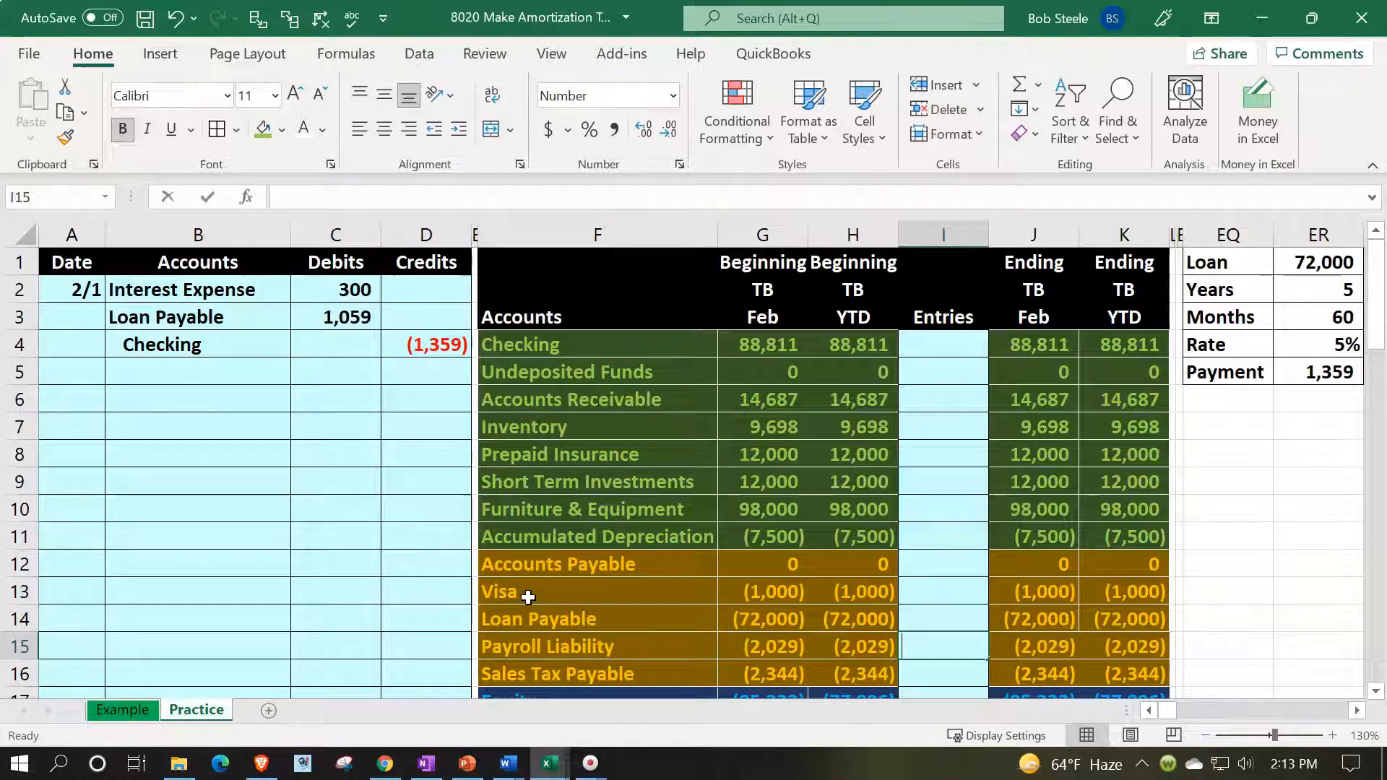
pyautogui.write('=')
pyautogui.press('Left')
pyautogui.press('Left')
pyautogui.press('Left')
pyautogui.press('Left')
pyautogui.press('Left')
pyautogui.press('Left')
pyautogui.press('Up')
pyautogui.press('Up')
pyautogui.press('Up')
pyautogui.press('Up')
pyautogui.press('Up')
pyautogui.press('Up')
pyautogui.press('Up')
pyautogui.press('Up')
pyautogui.press('Up')
pyautogui.press('Up')
pyautogui.press('Up')
pyautogui.press('Up')
pyautogui.press('Return')
pyautogui.press('Up')
pyautogui.press('Left')
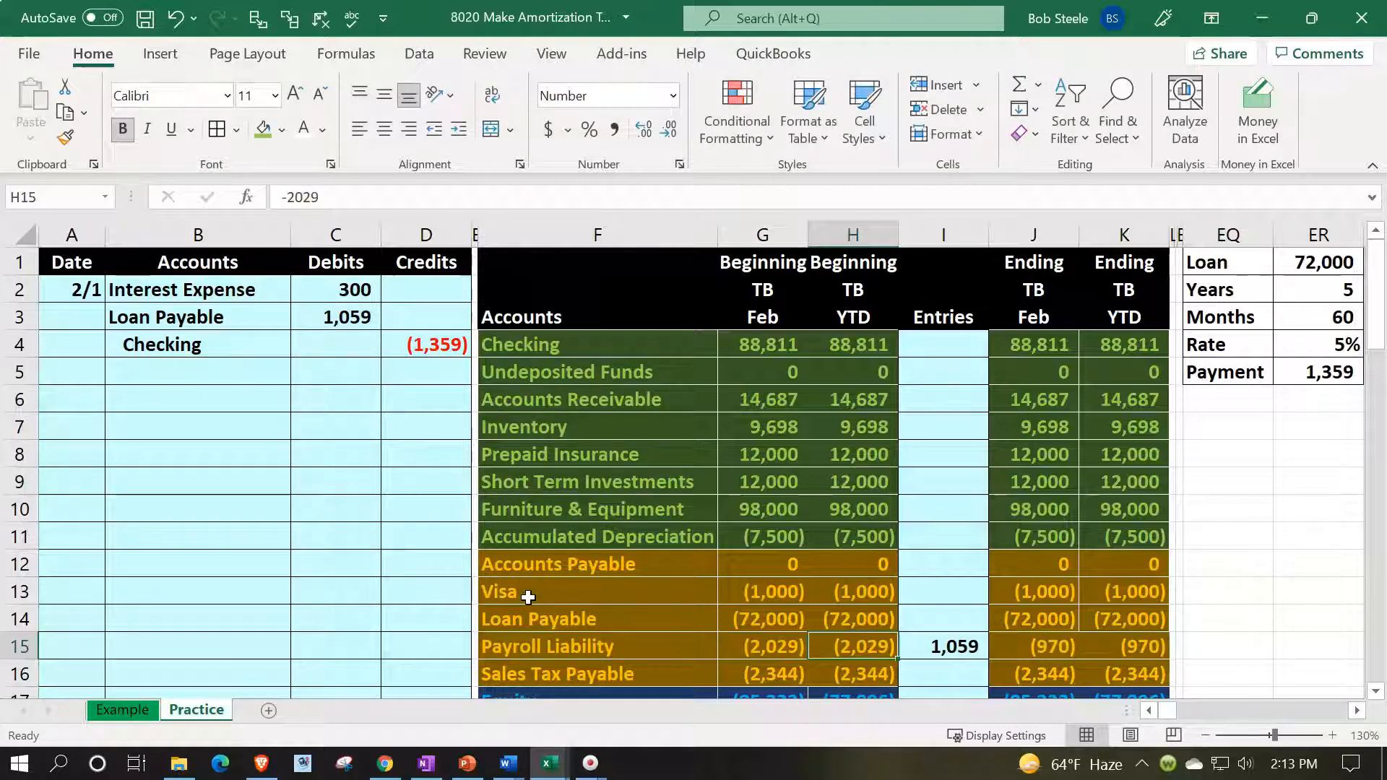
pyautogui.press('Right')
pyautogui.press('Right')
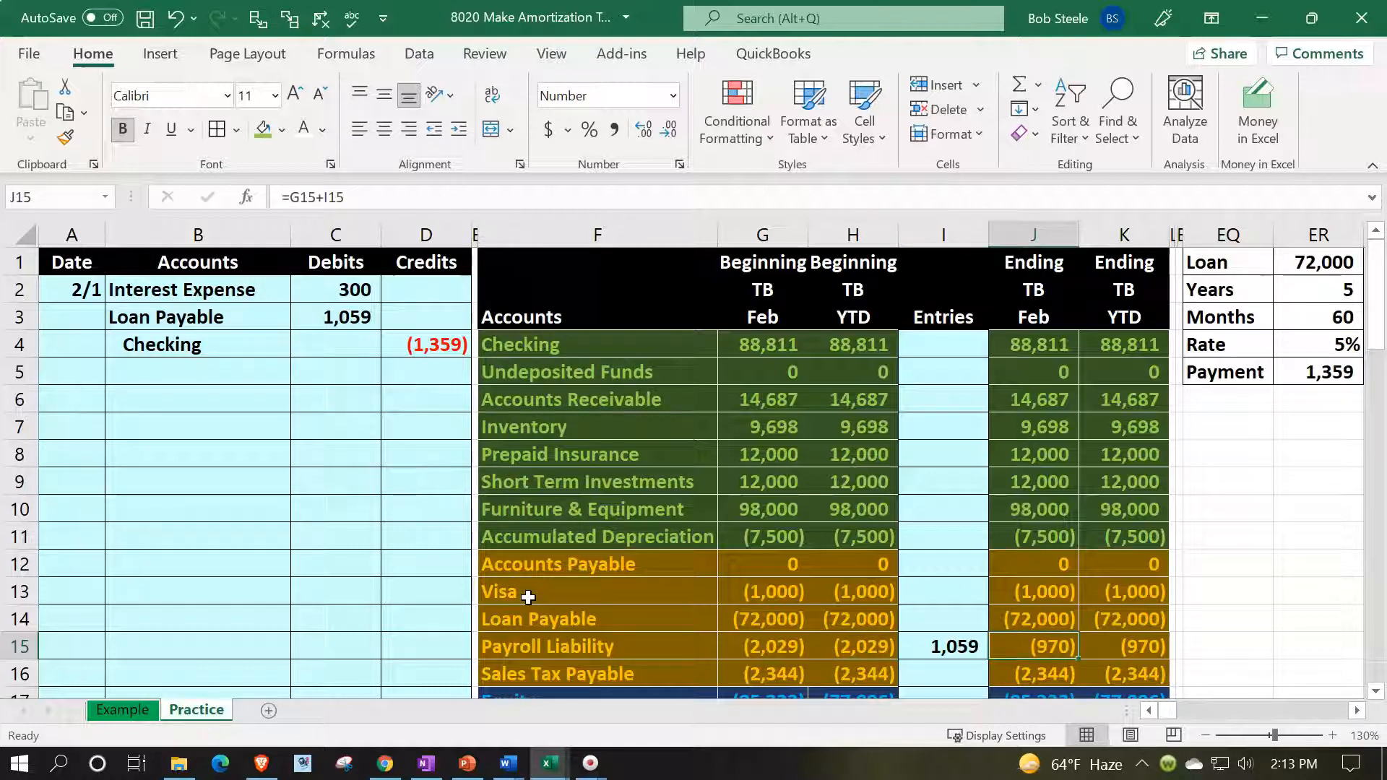
# Clear the misplaced amount from the Payroll Liability entry in I15 and link the Loan Payable entry in I14 to the C3 debit
pyautogui.press('Left')
pyautogui.press('Delete')
pyautogui.press('Up')
pyautogui.write('=')
pyautogui.press('Left')
pyautogui.press('Left')
pyautogui.press('Left')
pyautogui.press('Left')
pyautogui.press('Left')
pyautogui.press('Up')
pyautogui.press('Up')
pyautogui.press('Up')
pyautogui.press('Up')
pyautogui.press('Up')
pyautogui.press('Up')
pyautogui.press('Up')
pyautogui.press('Up')
pyautogui.press('Up')
pyautogui.press('Up')
pyautogui.press('Up')
pyautogui.press('Left')
pyautogui.press('Return')
pyautogui.press('Up')
pyautogui.press('Right')
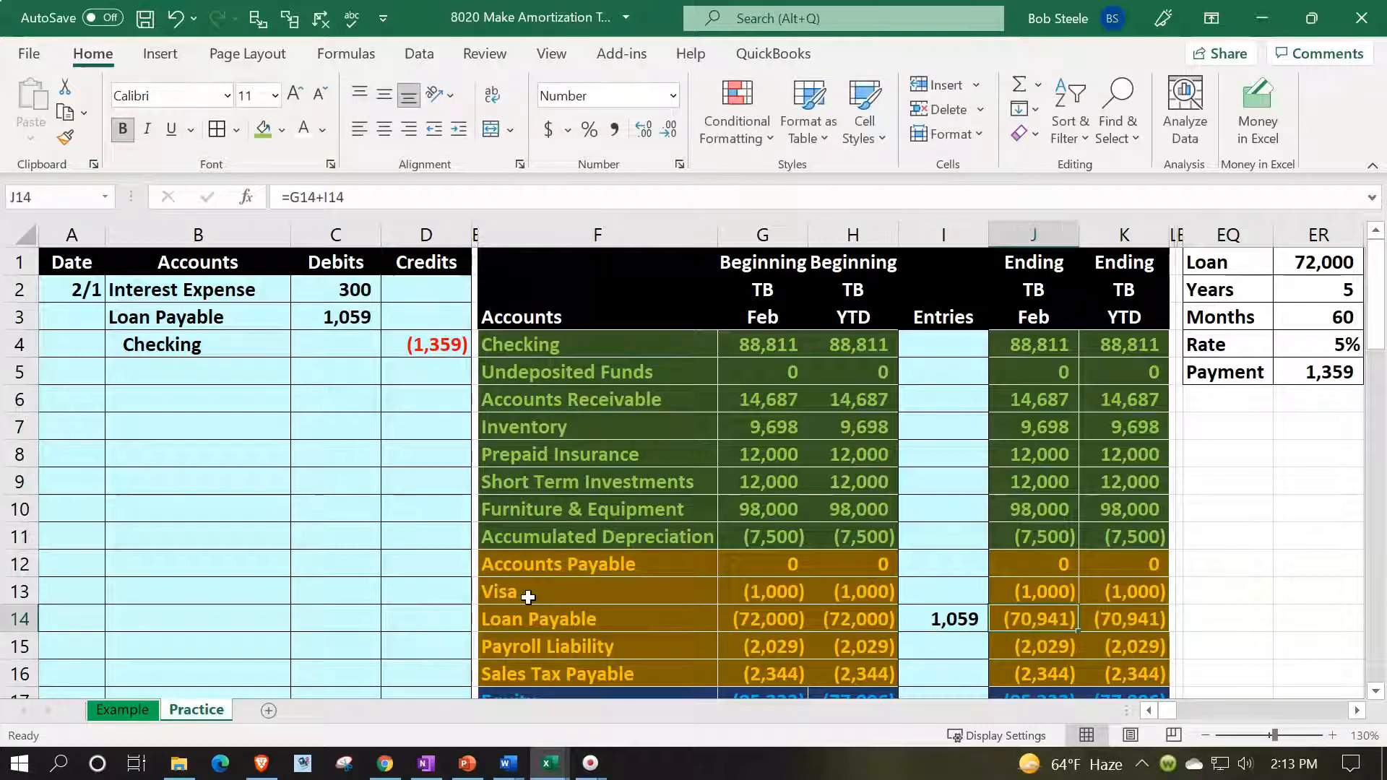
# Examine the February and year-to-date ending balances, especially the income and expense accounts in rows 19 to 27 and net income
pyautogui.press('Right')
pyautogui.press('Right')
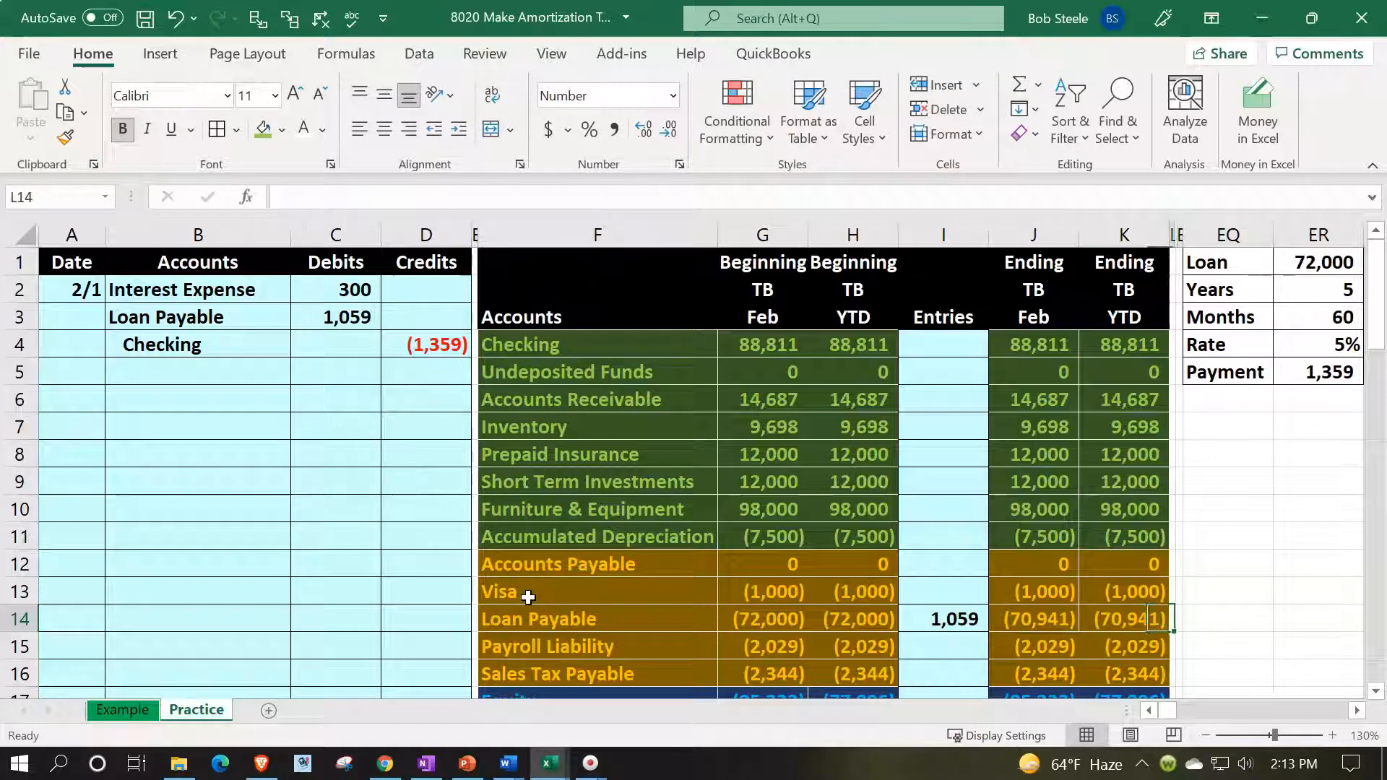
pyautogui.scroll(-4, 910, 621)
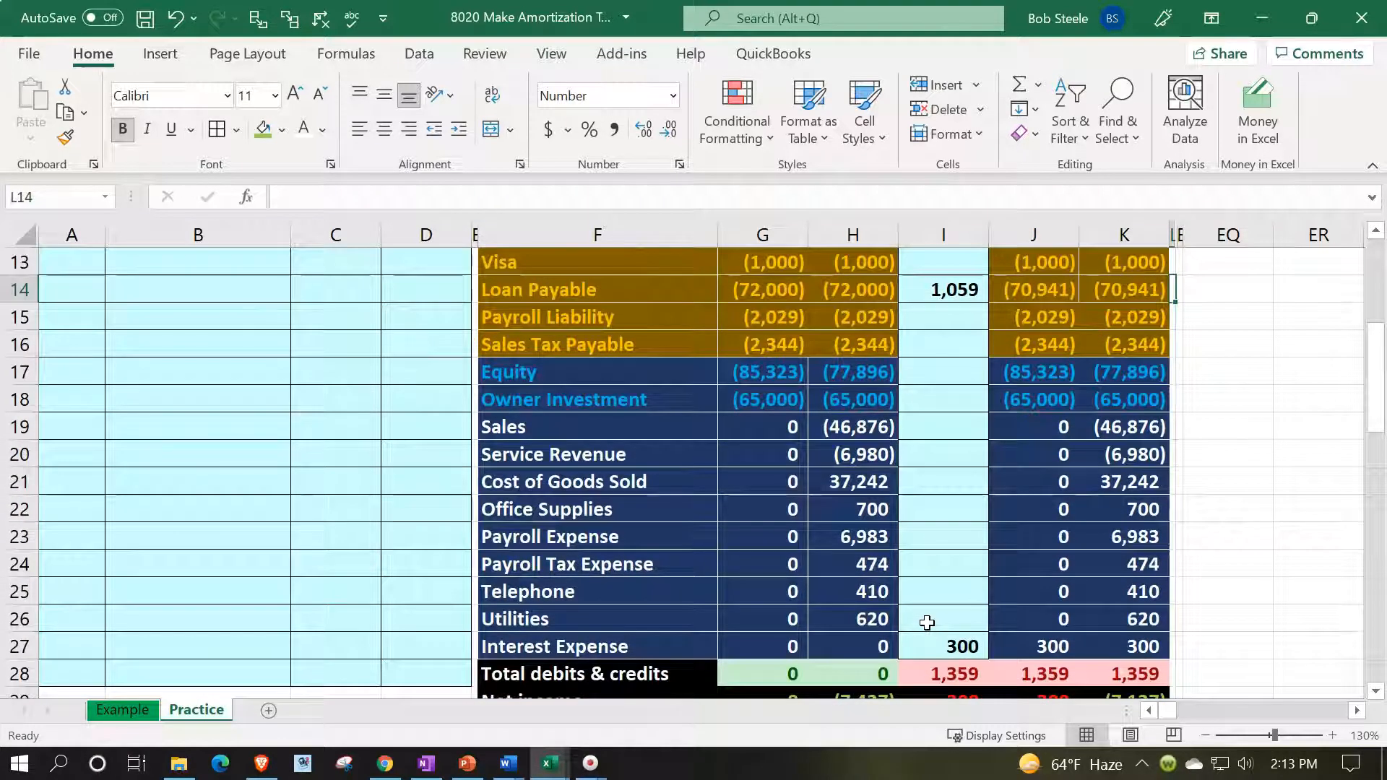
pyautogui.click(1033, 647)
pyautogui.moveTo(1061, 428); pyautogui.dragTo(1053, 650)
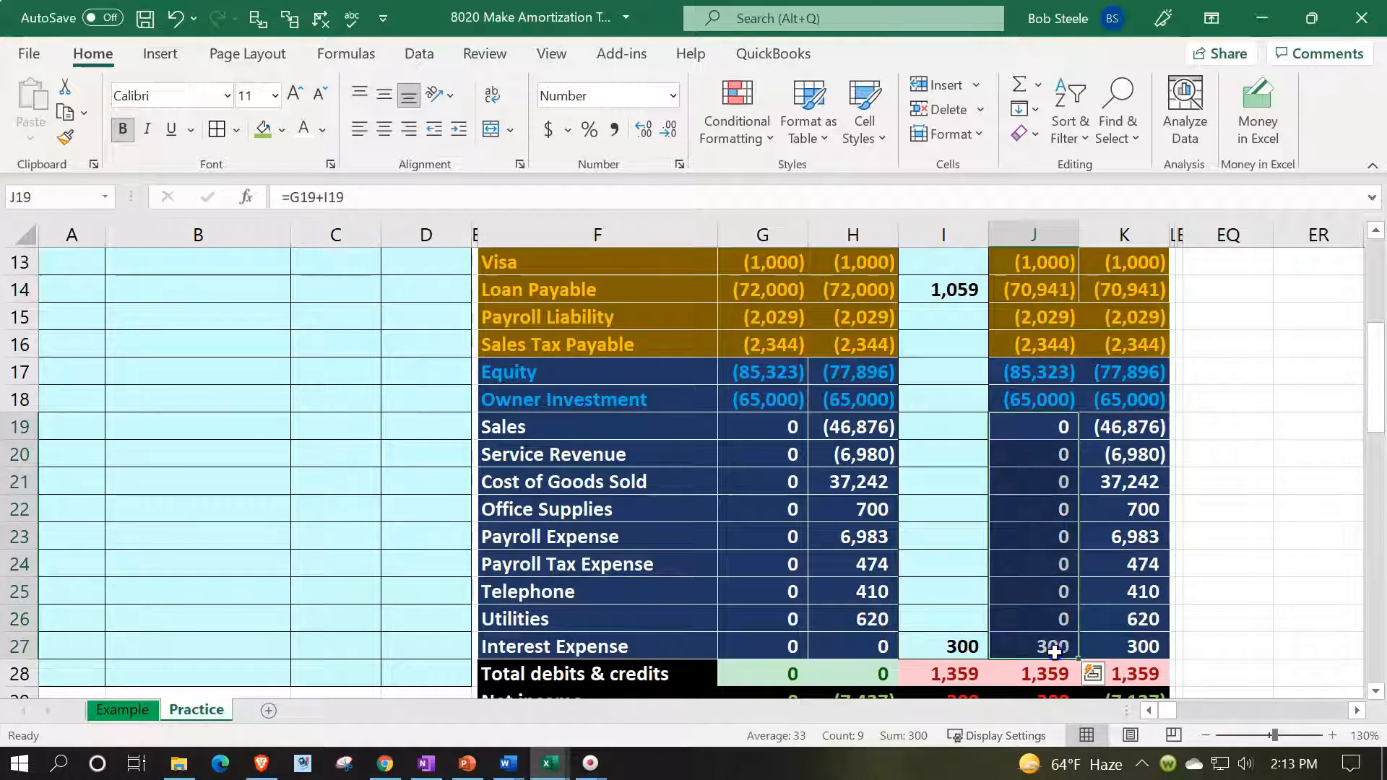
pyautogui.scroll(4, 1053, 650)
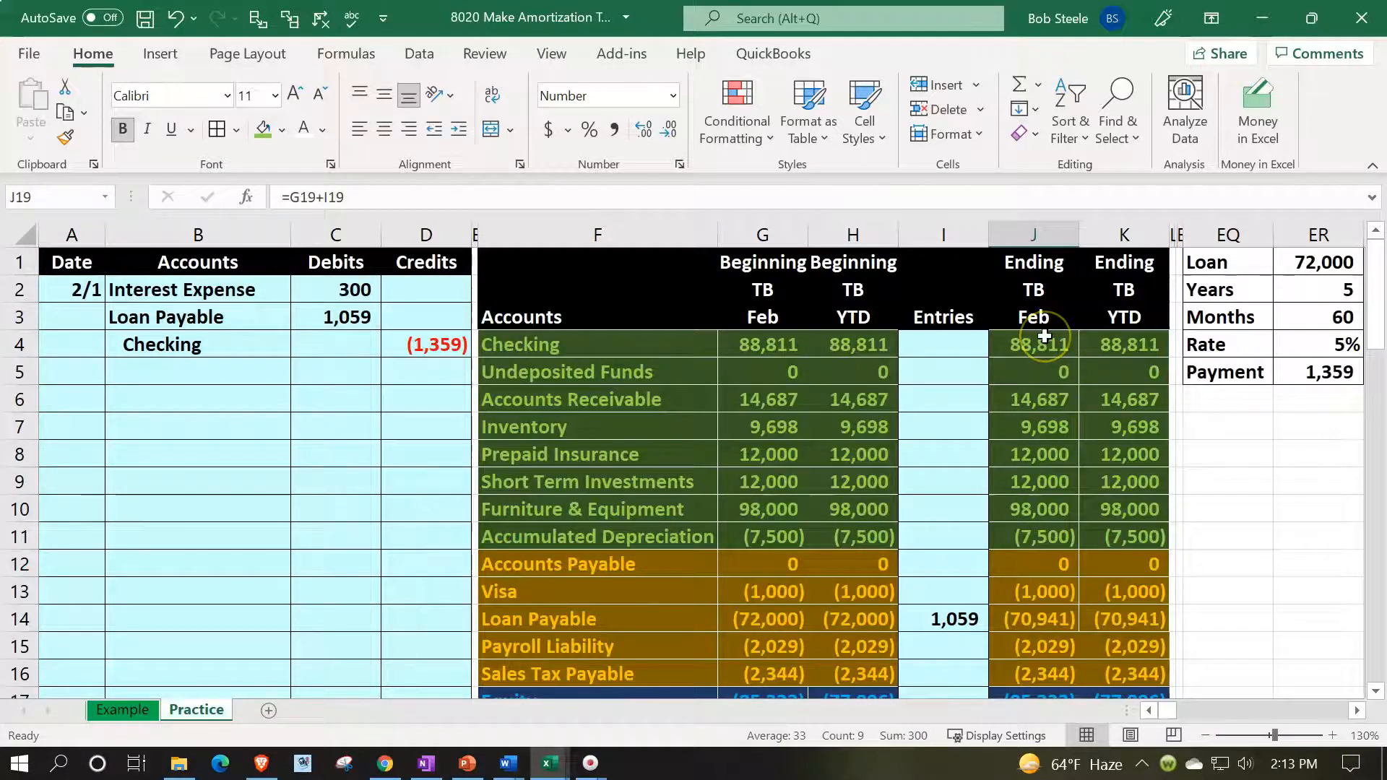
pyautogui.scroll(-4, 1044, 336)
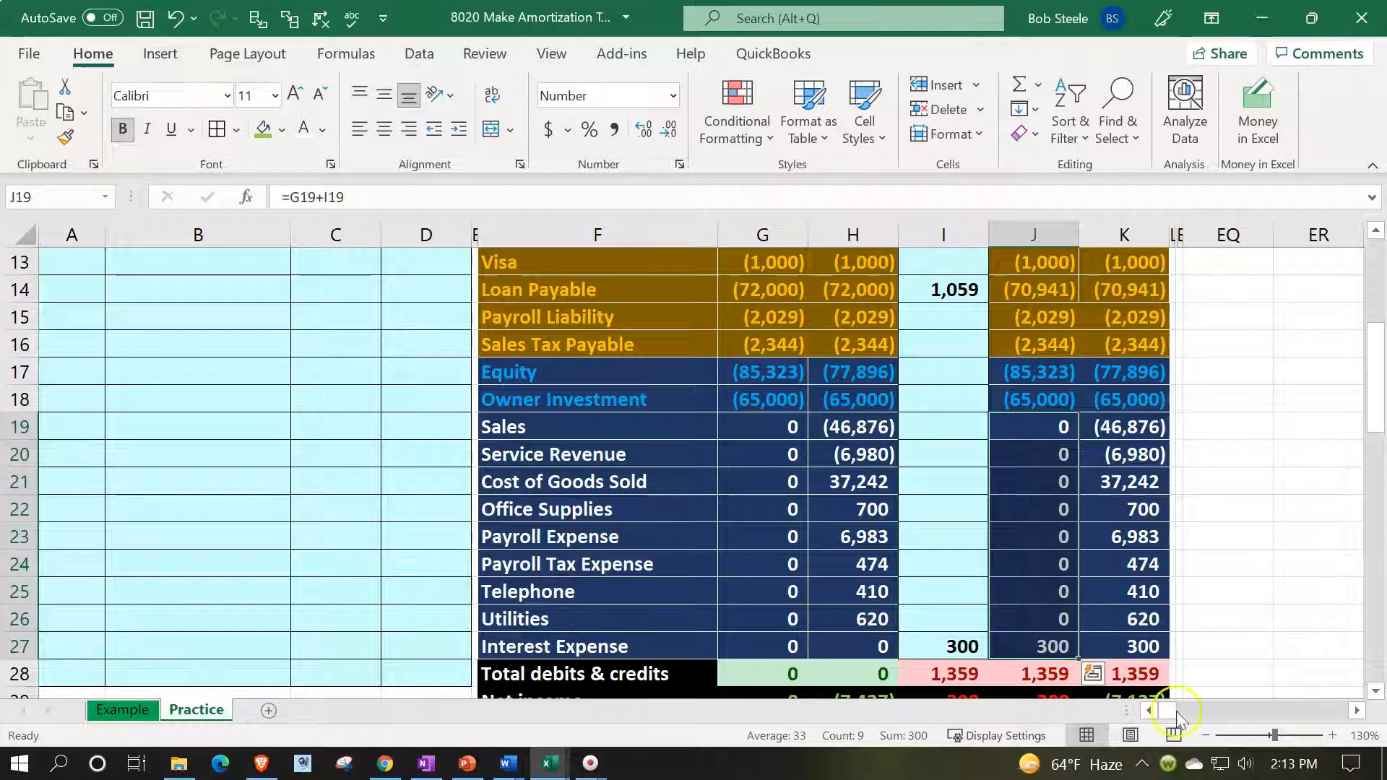
pyautogui.moveTo(1136, 425); pyautogui.dragTo(1138, 644)
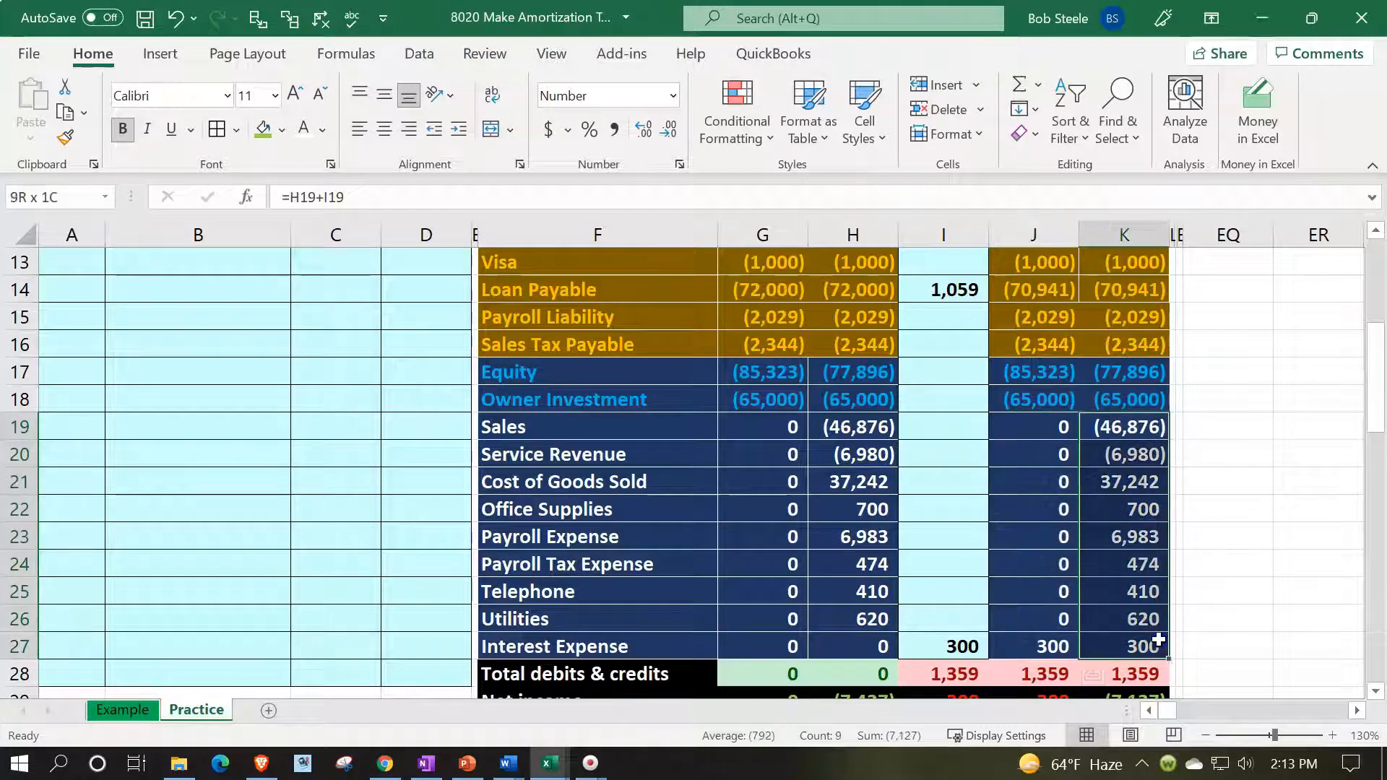
pyautogui.scroll(-1, 1067, 645)
pyautogui.click(1053, 619)
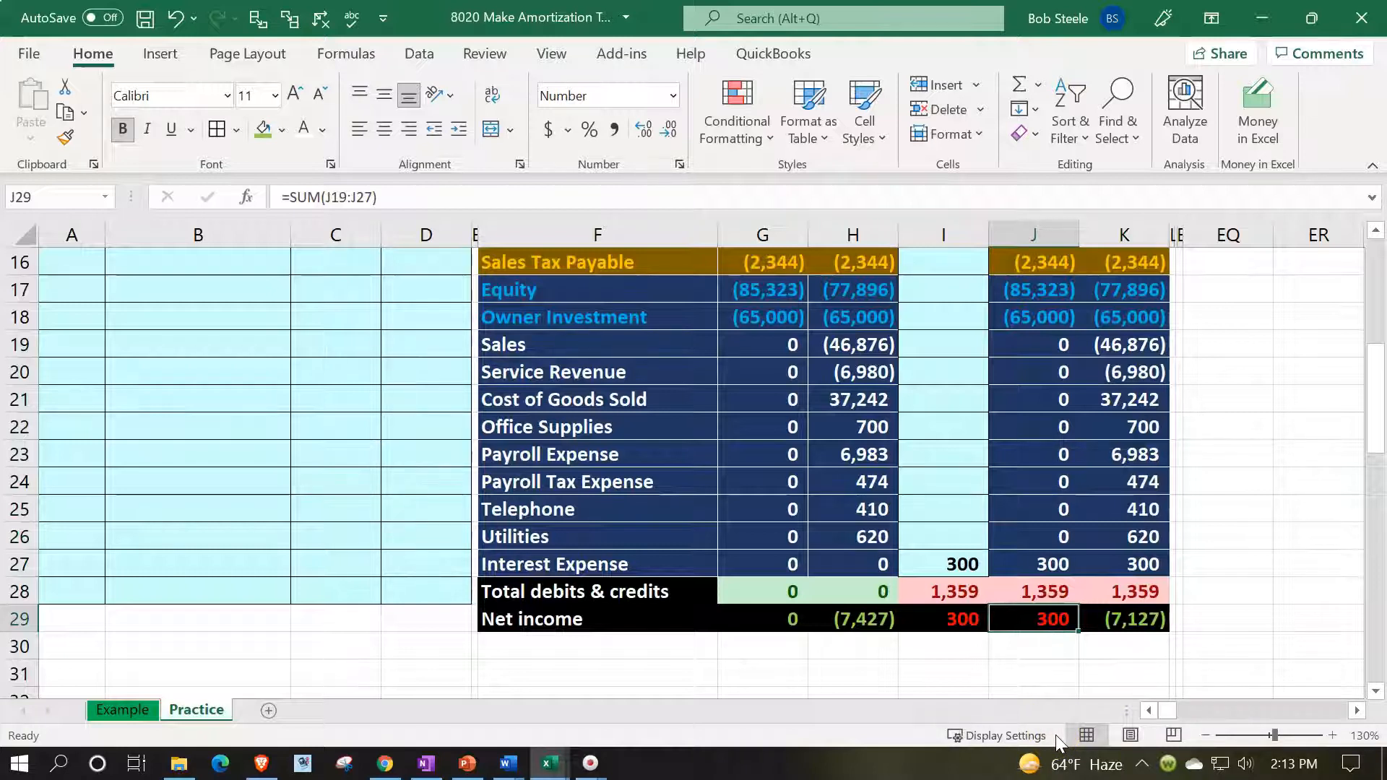
pyautogui.press('Right')
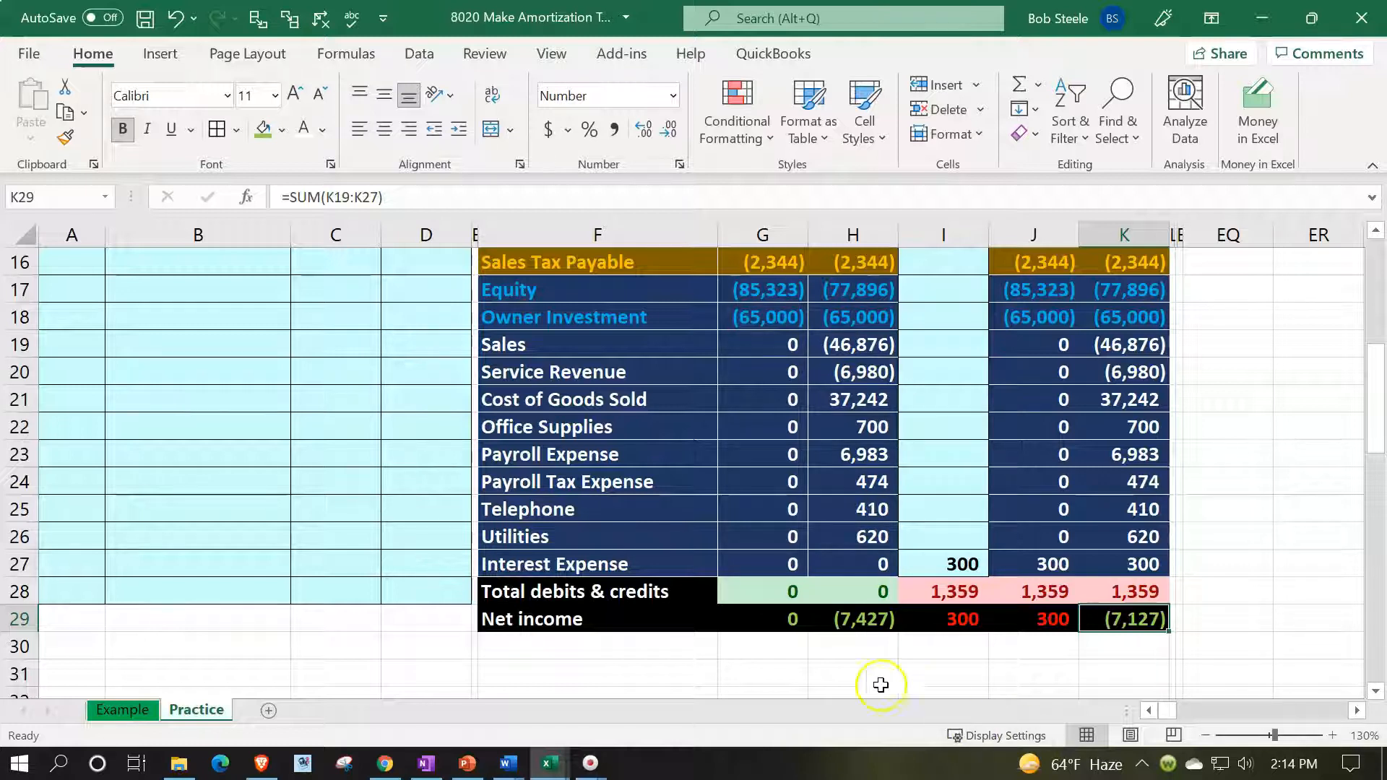
pyautogui.scroll(5, 913, 647)
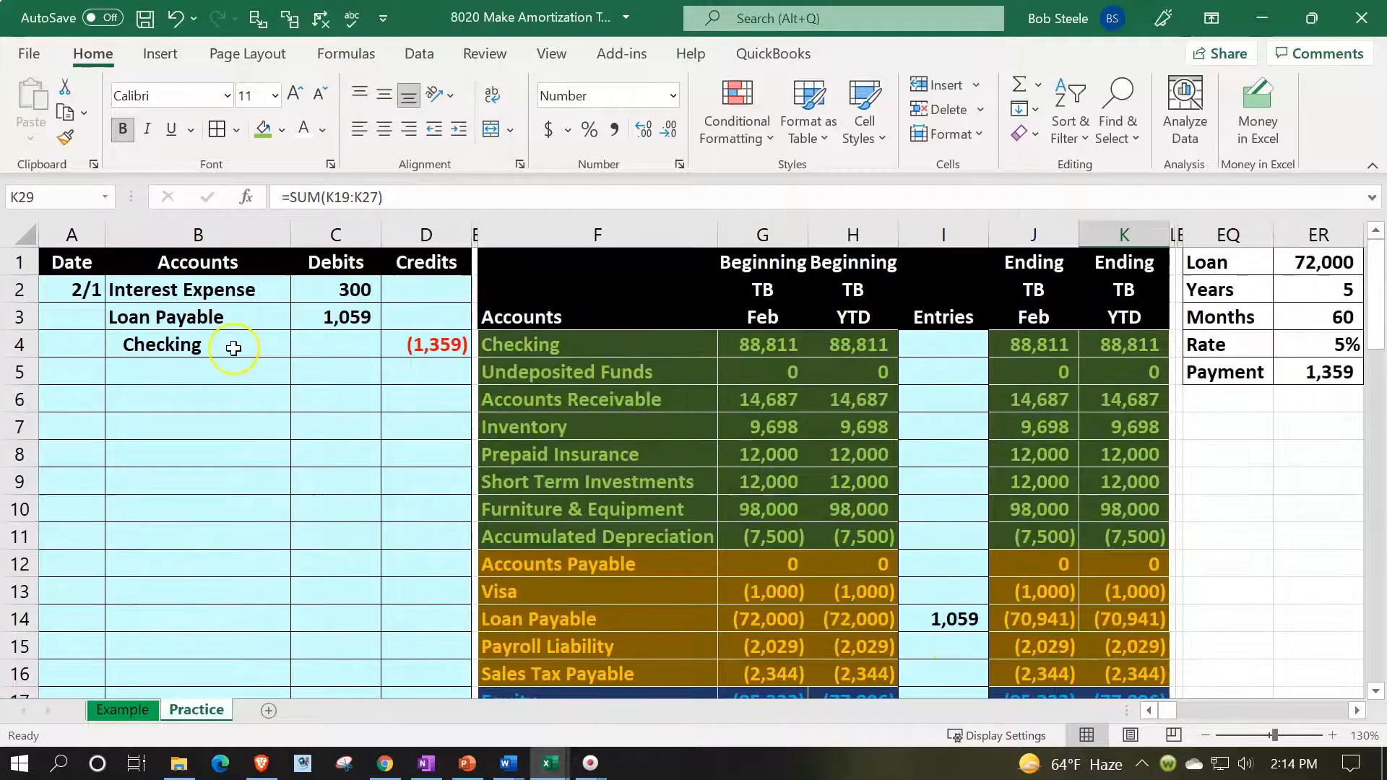
# Post the checking credit to the trial balance by linking the Checking entry in I4 to D4
pyautogui.moveTo(238, 347); pyautogui.dragTo(444, 347)
pyautogui.click(953, 347)
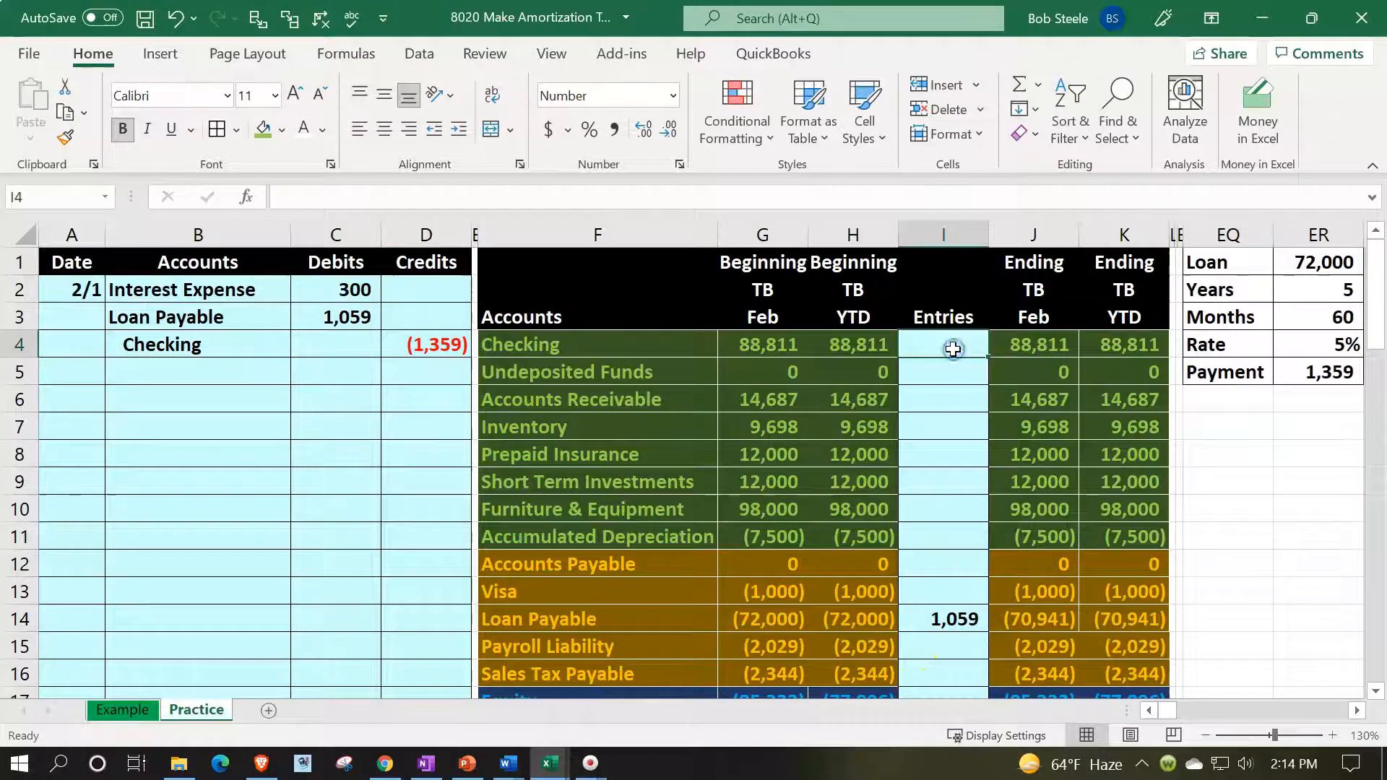
pyautogui.write('=')
pyautogui.press('Left')
pyautogui.press('Left')
pyautogui.press('Left')
pyautogui.press('Left')
pyautogui.press('Left')
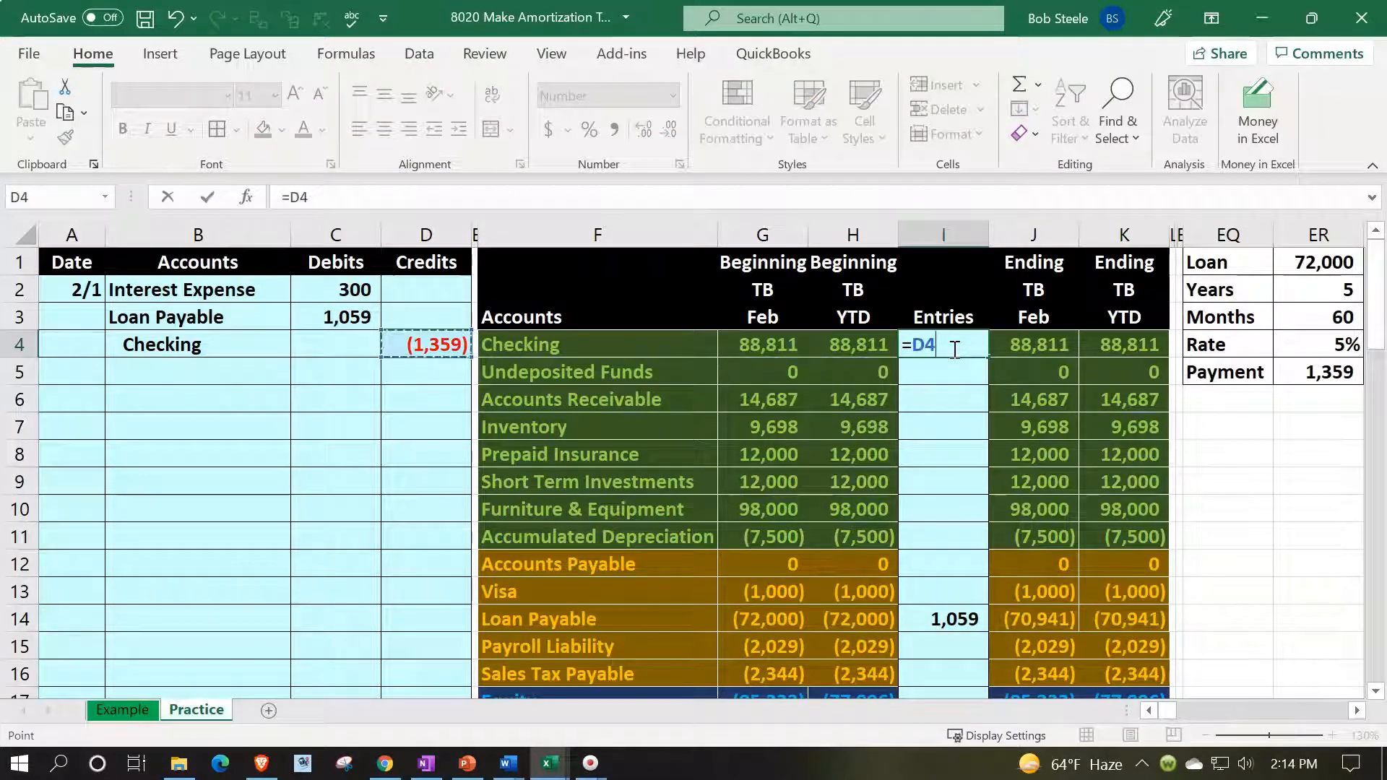
pyautogui.press('Return')
pyautogui.scroll(-4, 951, 349)
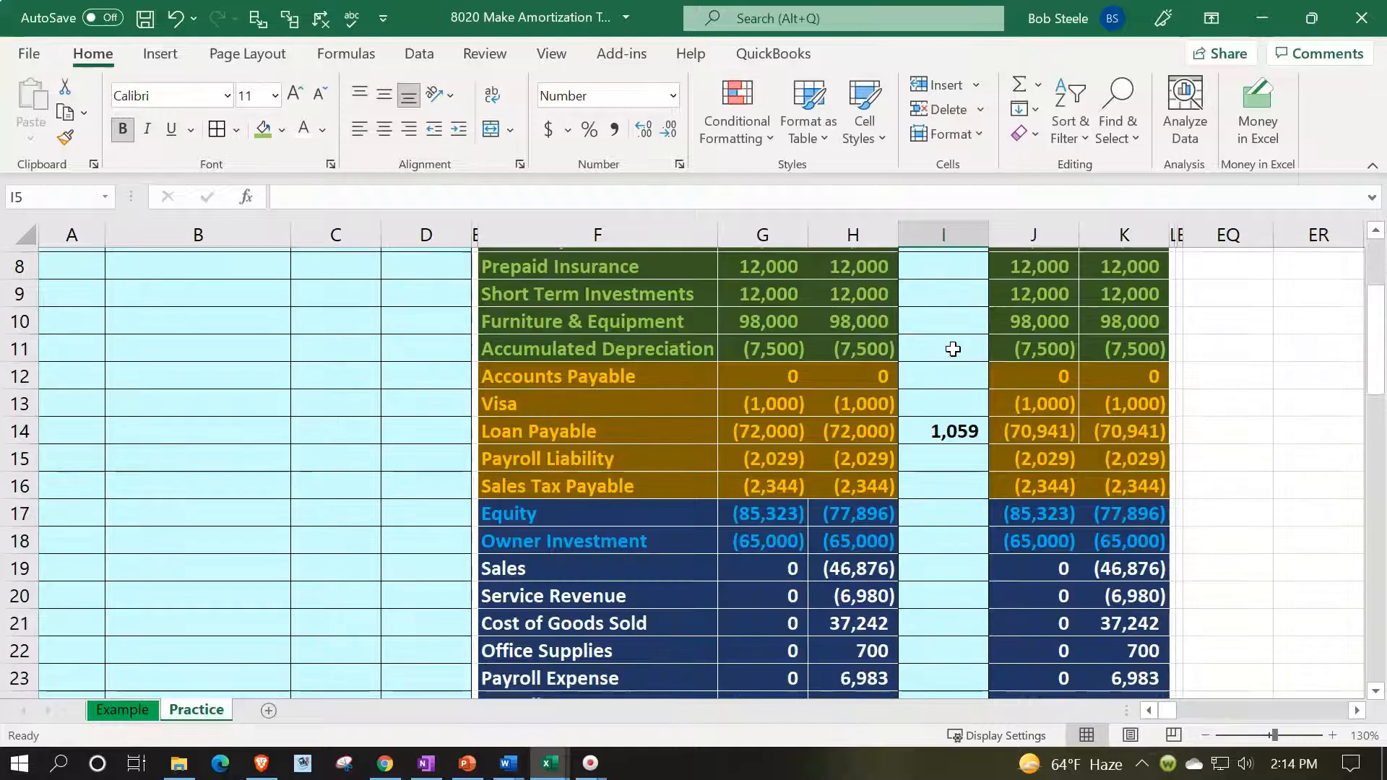
pyautogui.moveTo(799, 427); pyautogui.dragTo(1120, 632)
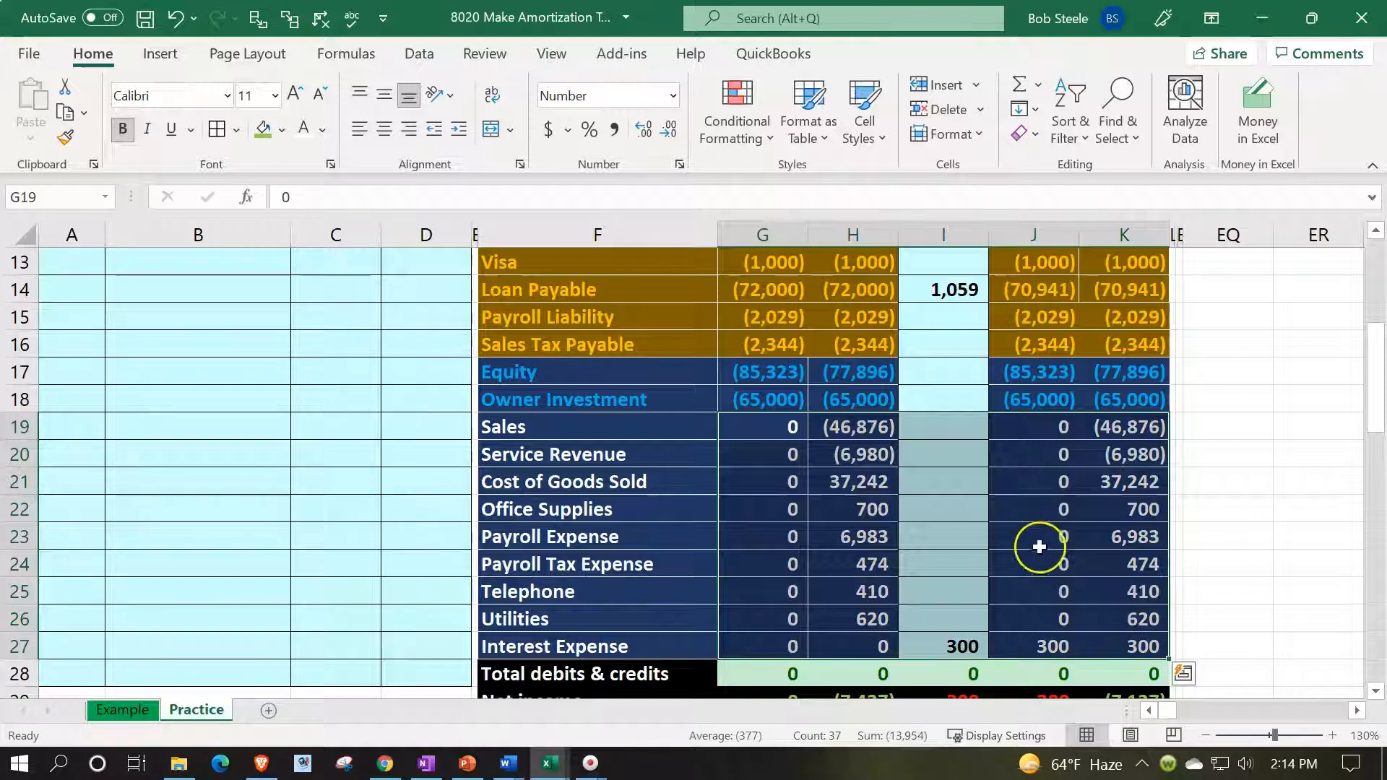
pyautogui.moveTo(801, 376); pyautogui.dragTo(1126, 637)
pyautogui.scroll(4, 1125, 637)
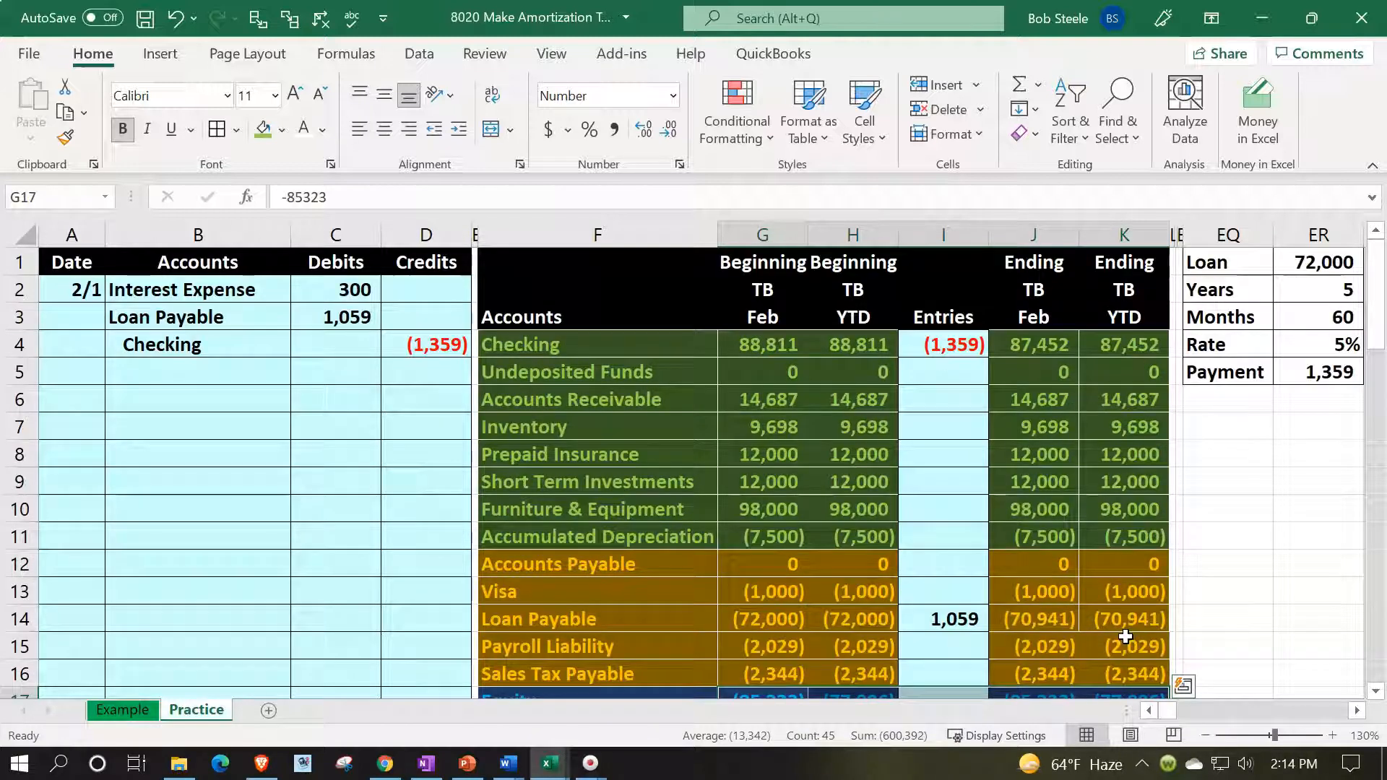
# Date the second journal entry 2/28 in cell A6
pyautogui.click(691, 426)
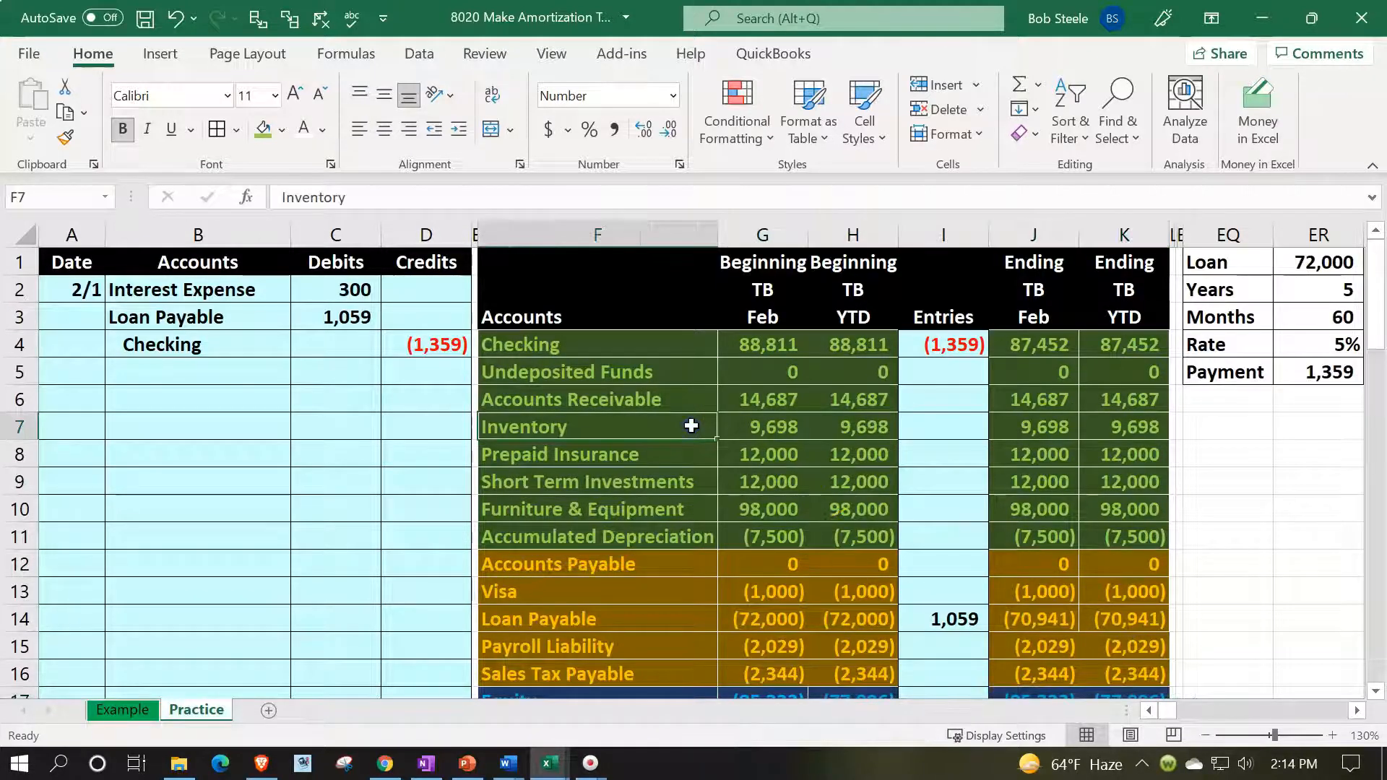
pyautogui.press('Left')
pyautogui.press('Left')
pyautogui.press('Left')
pyautogui.press('Left')
pyautogui.press('Left')
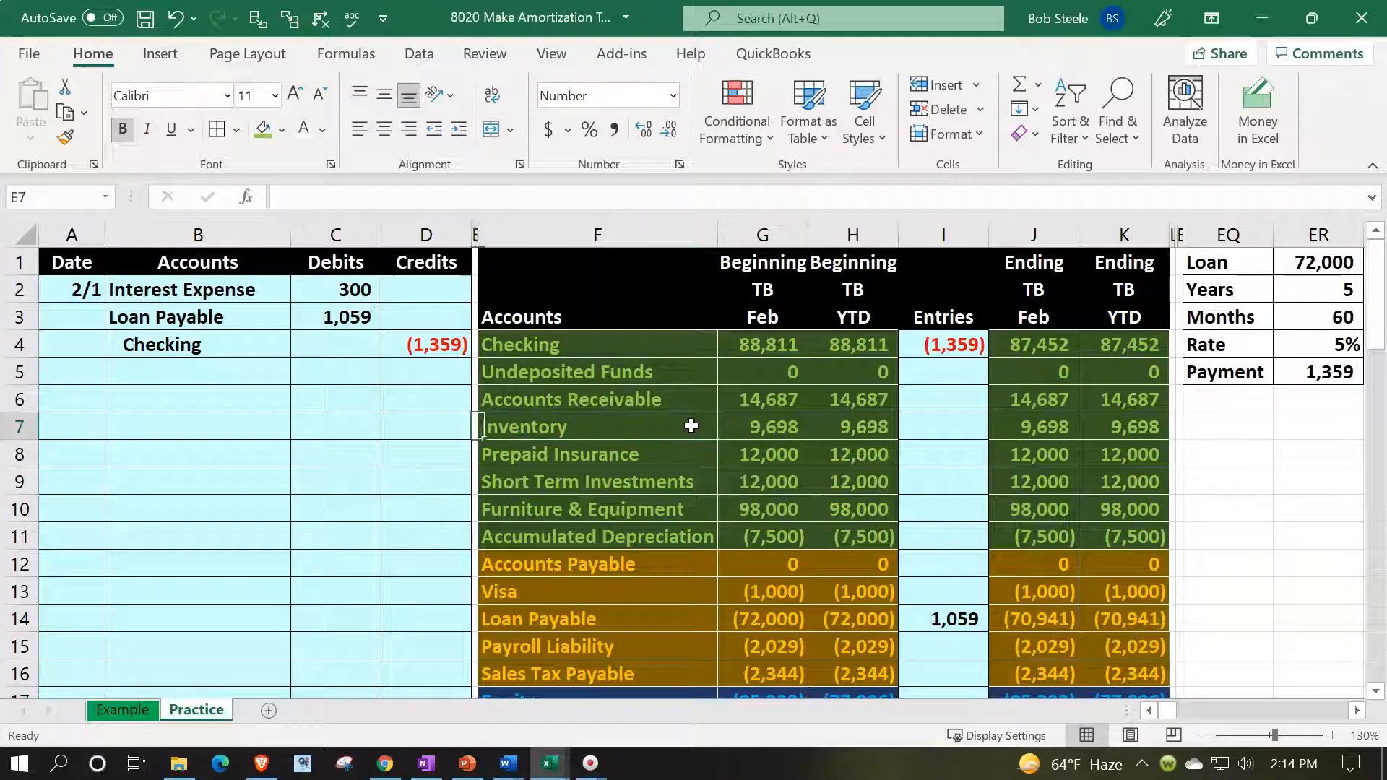
pyautogui.press('Up')
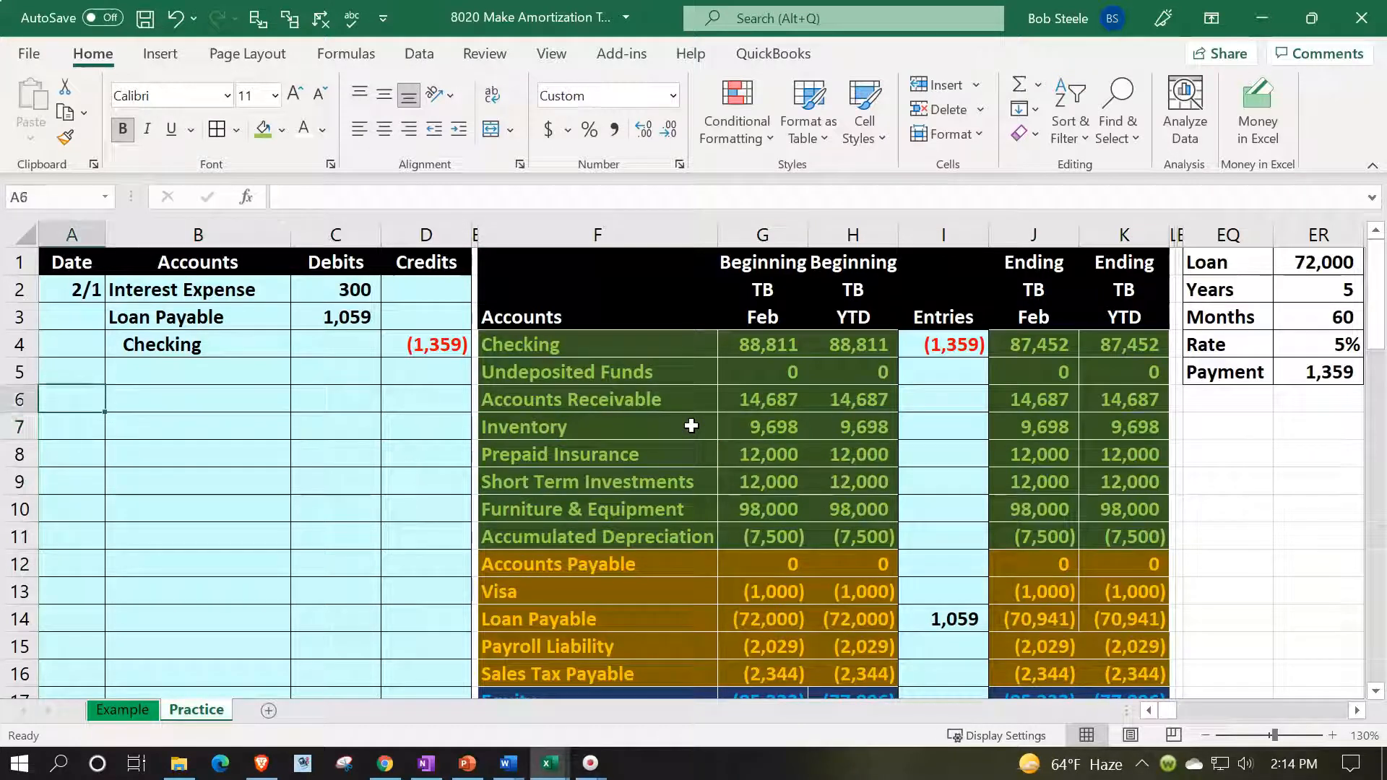
pyautogui.write('2/28')
pyautogui.press('Return')
pyautogui.press('Up')
# Change the fill of the month 1 row in the amortization table, ET4:EX4, to the light blue of the surrounding rows
pyautogui.press('Right')
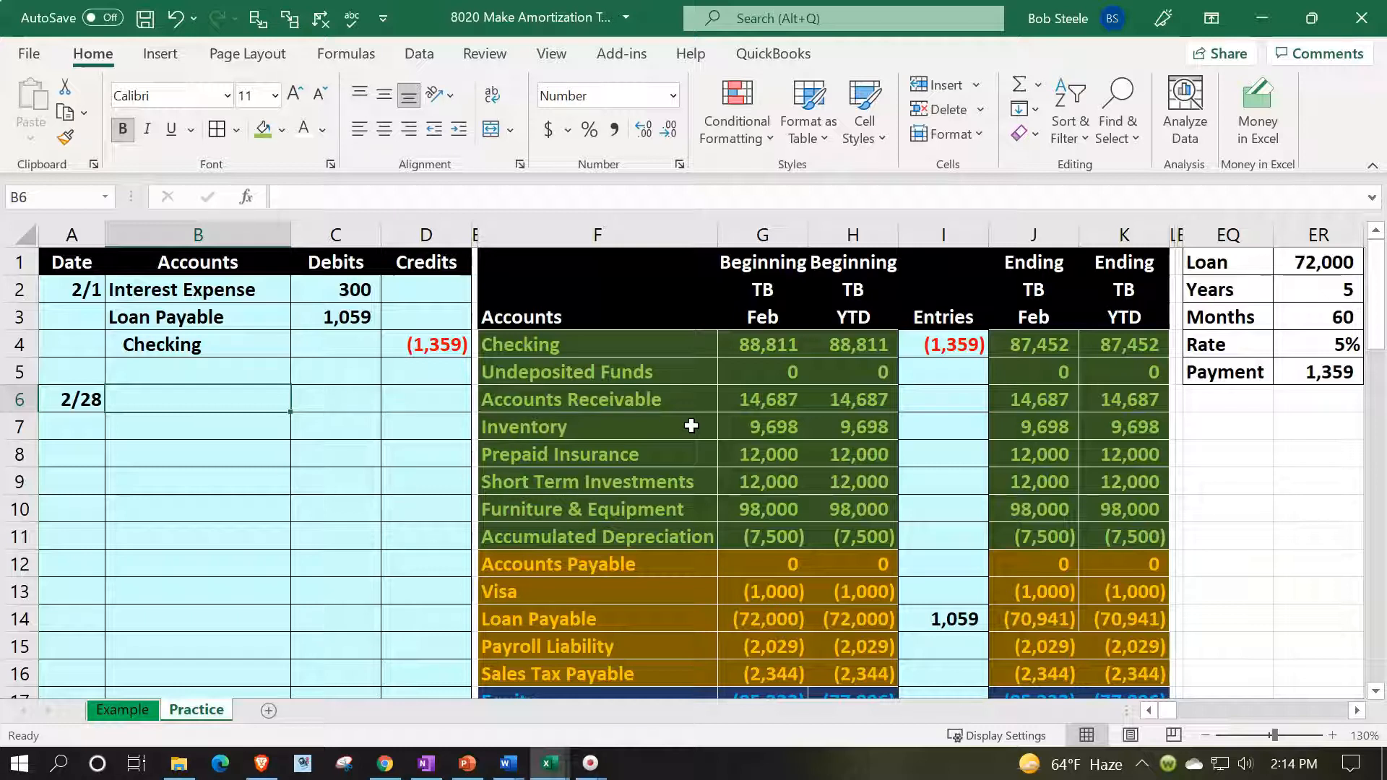
pyautogui.press('Right')
pyautogui.press('Right')
pyautogui.press('Right')
pyautogui.press('Right')
pyautogui.press('Right')
pyautogui.press('Right')
pyautogui.press('Right')
pyautogui.press('Right')
pyautogui.press('Right')
pyautogui.press('Right')
pyautogui.press('Right')
pyautogui.press('Right')
pyautogui.press('Right')
pyautogui.press('Right')
pyautogui.press('Right')
pyautogui.press('Right')
pyautogui.press('Right')
pyautogui.press('Right')
pyautogui.press('Right')
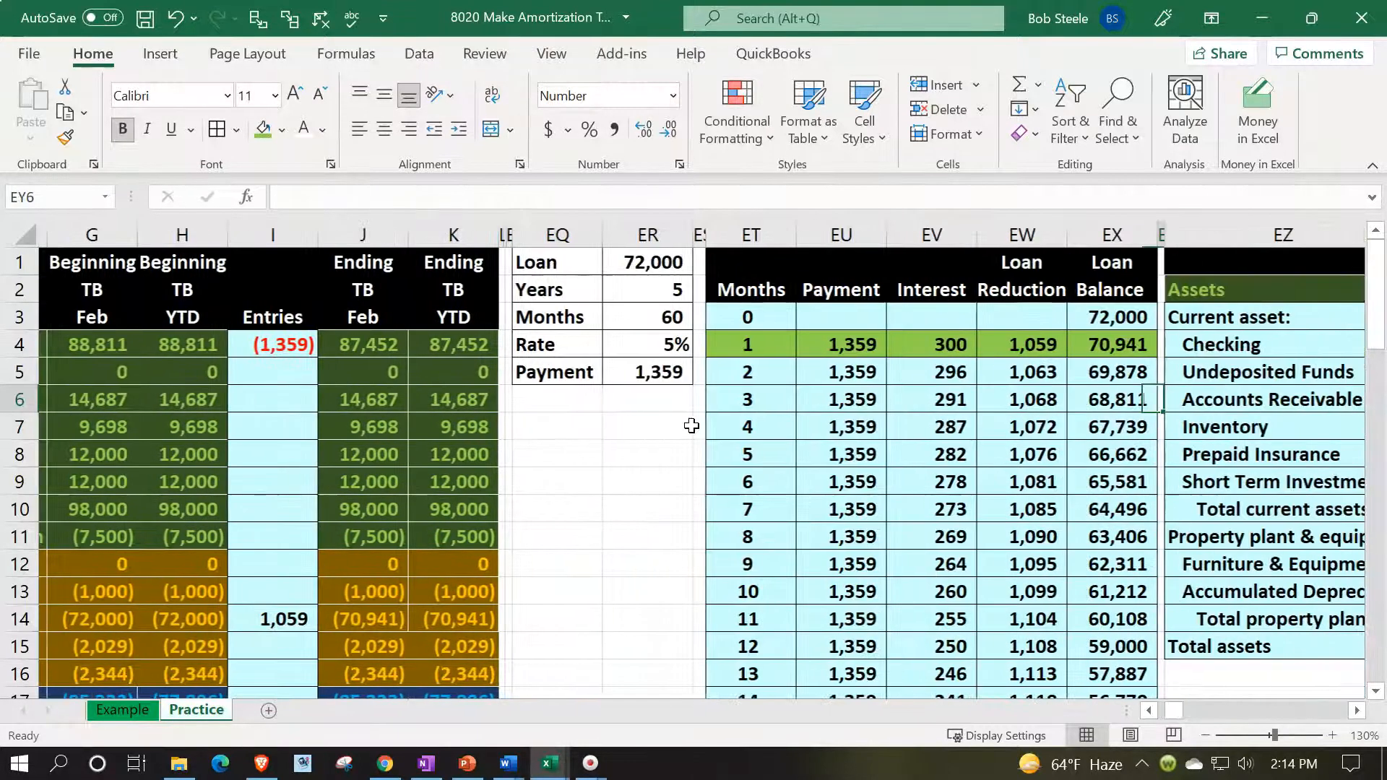
pyautogui.press('Right')
pyautogui.moveTo(669, 350); pyautogui.dragTo(1011, 345)
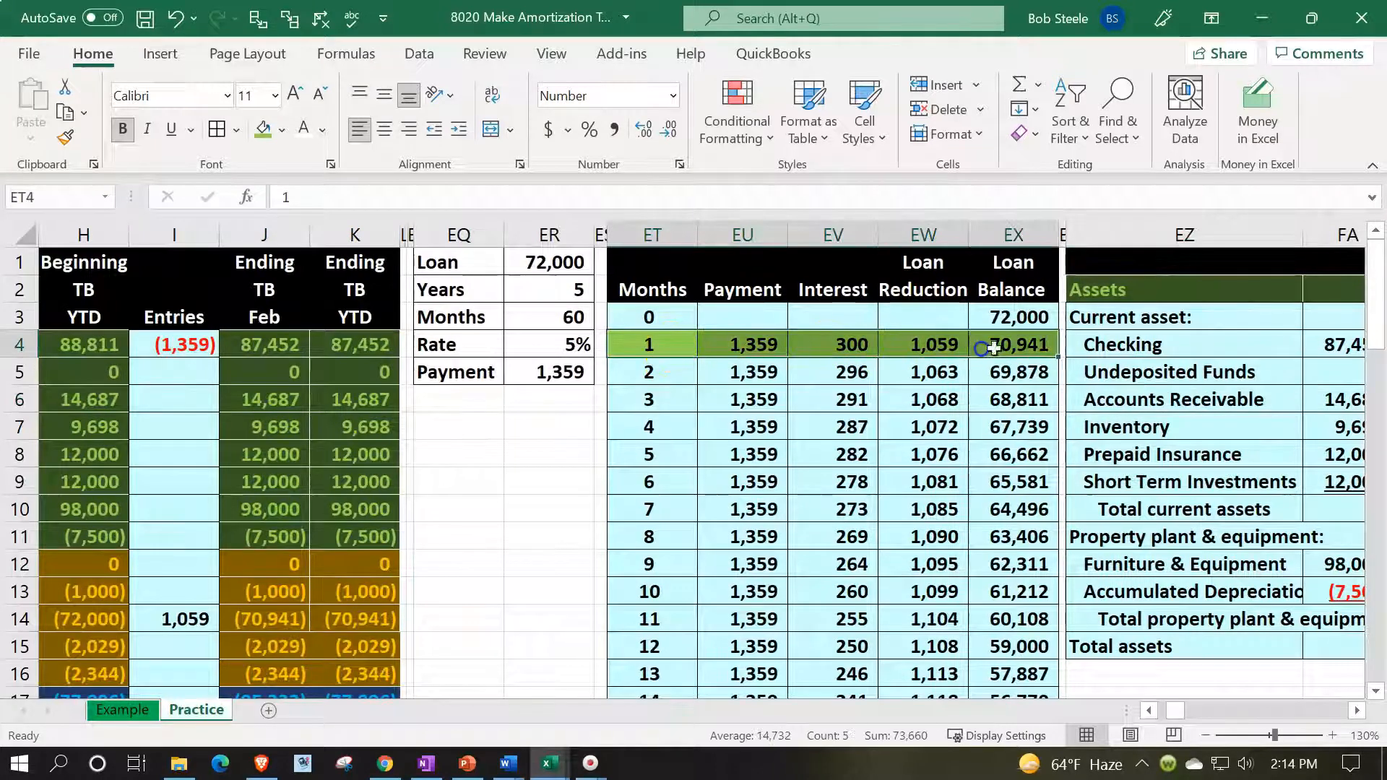
pyautogui.click(281, 130)
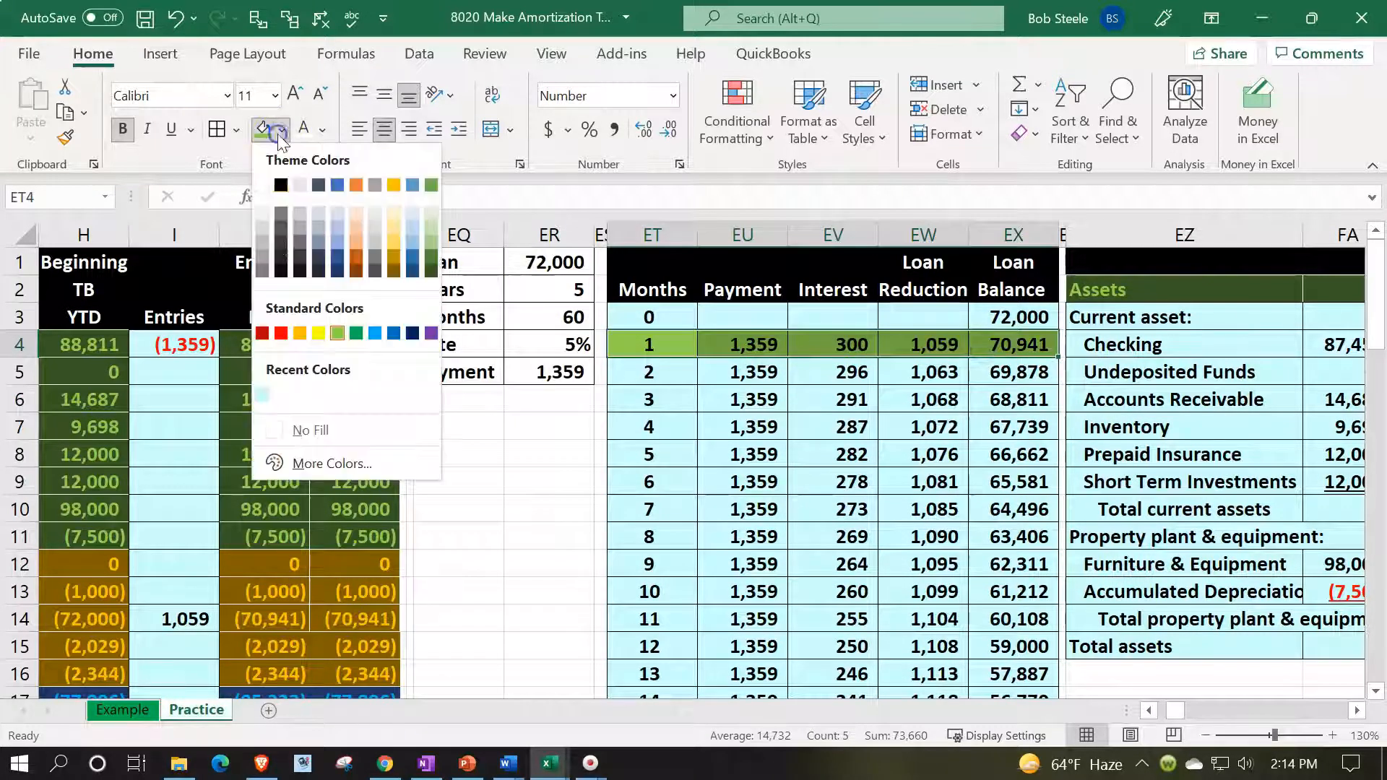
pyautogui.click(303, 469)
pyautogui.click(304, 258)
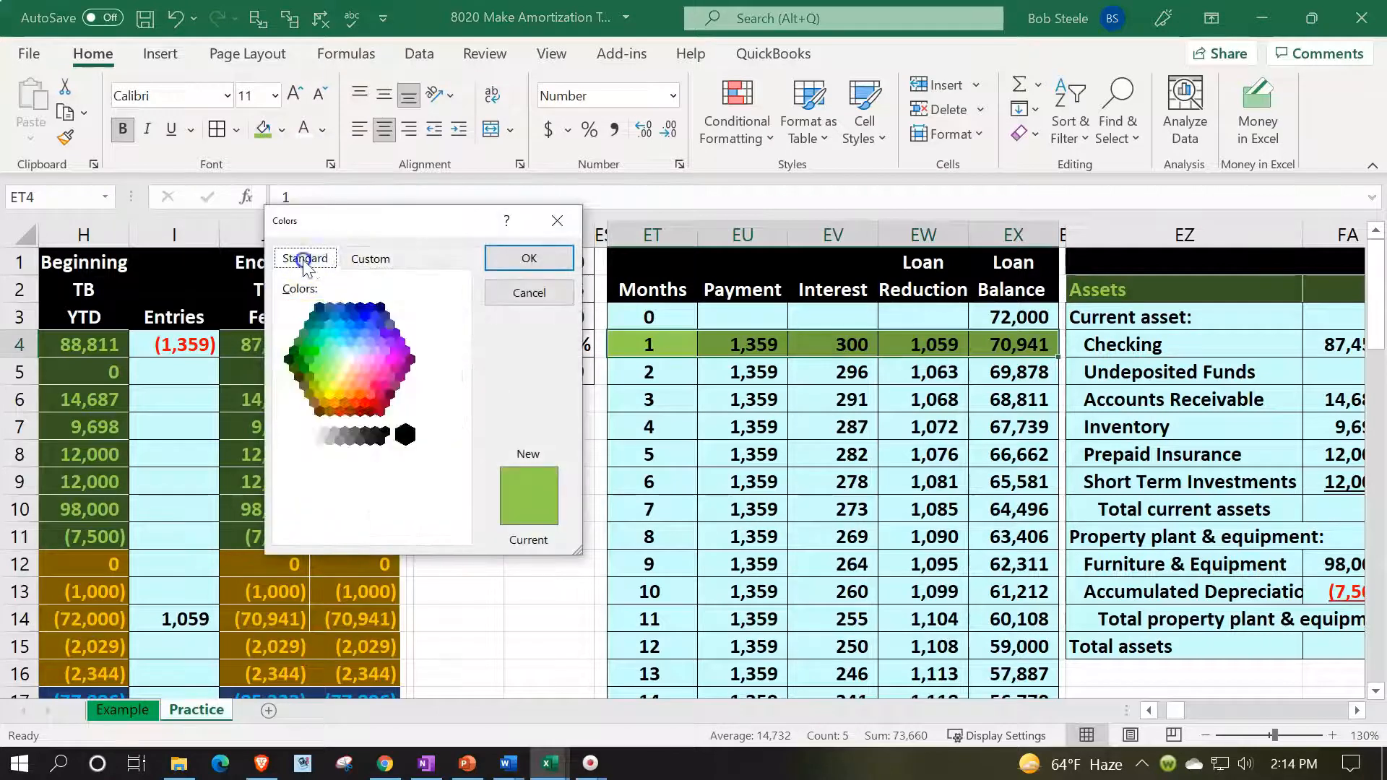
pyautogui.click(345, 351)
pyautogui.click(508, 271)
# Fill the month 2 row of the amortization table, ET5:EX5, with the standard light green
pyautogui.moveTo(625, 369); pyautogui.dragTo(997, 375)
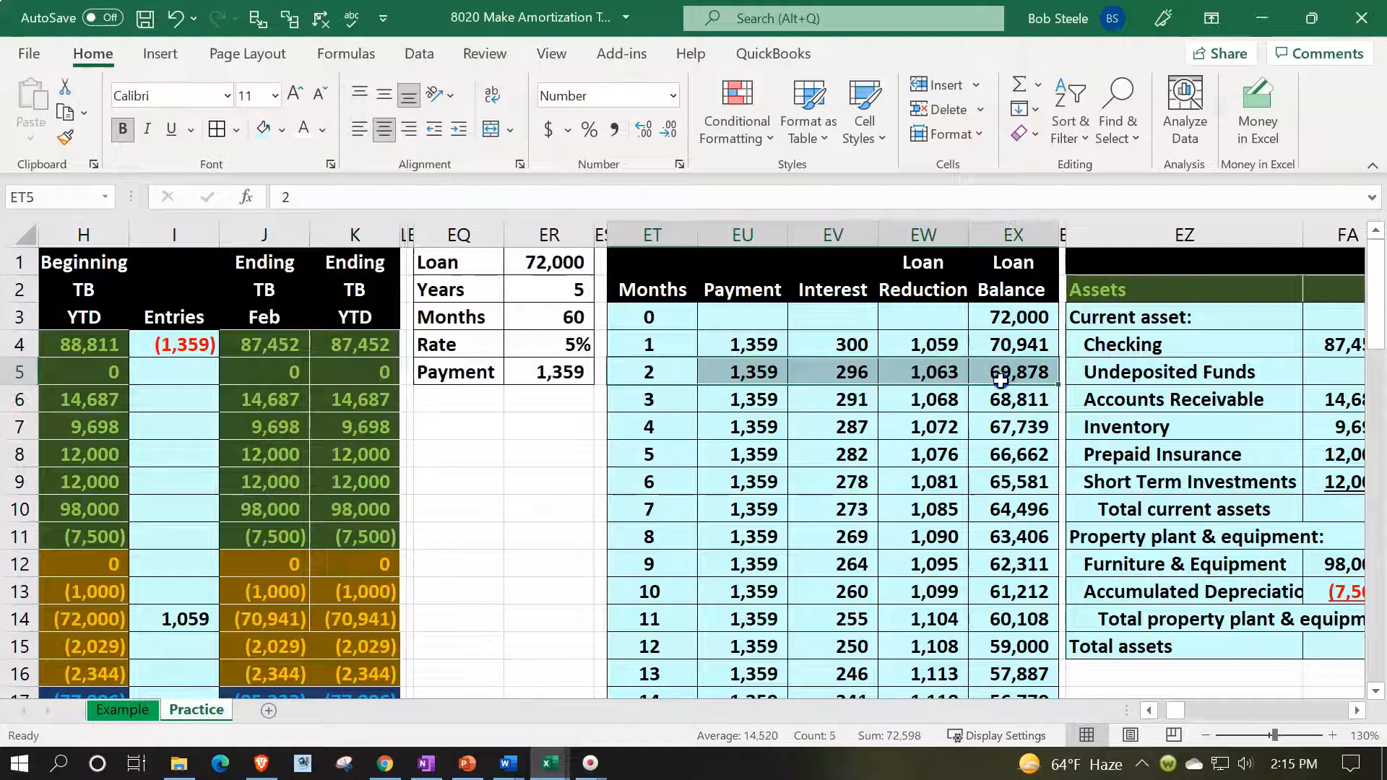
pyautogui.click(283, 136)
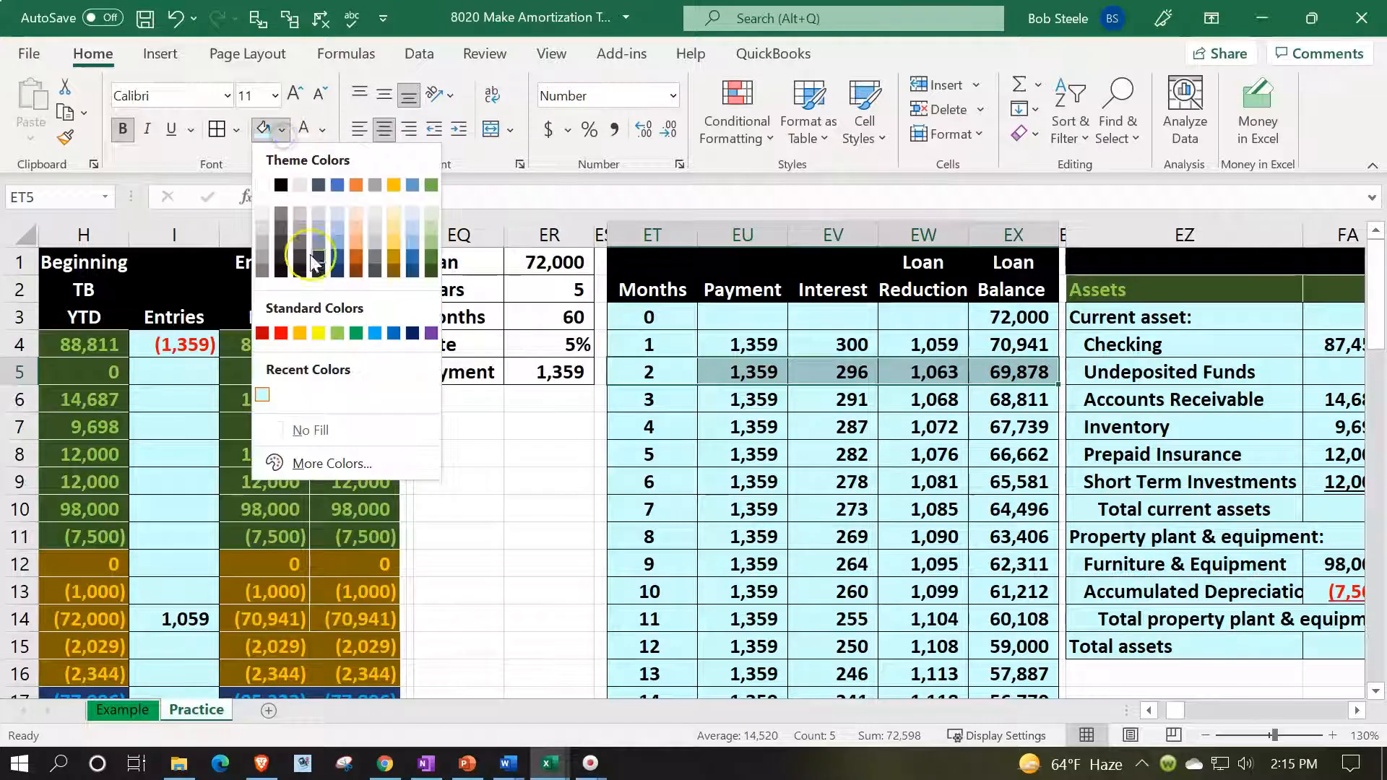
pyautogui.click(334, 334)
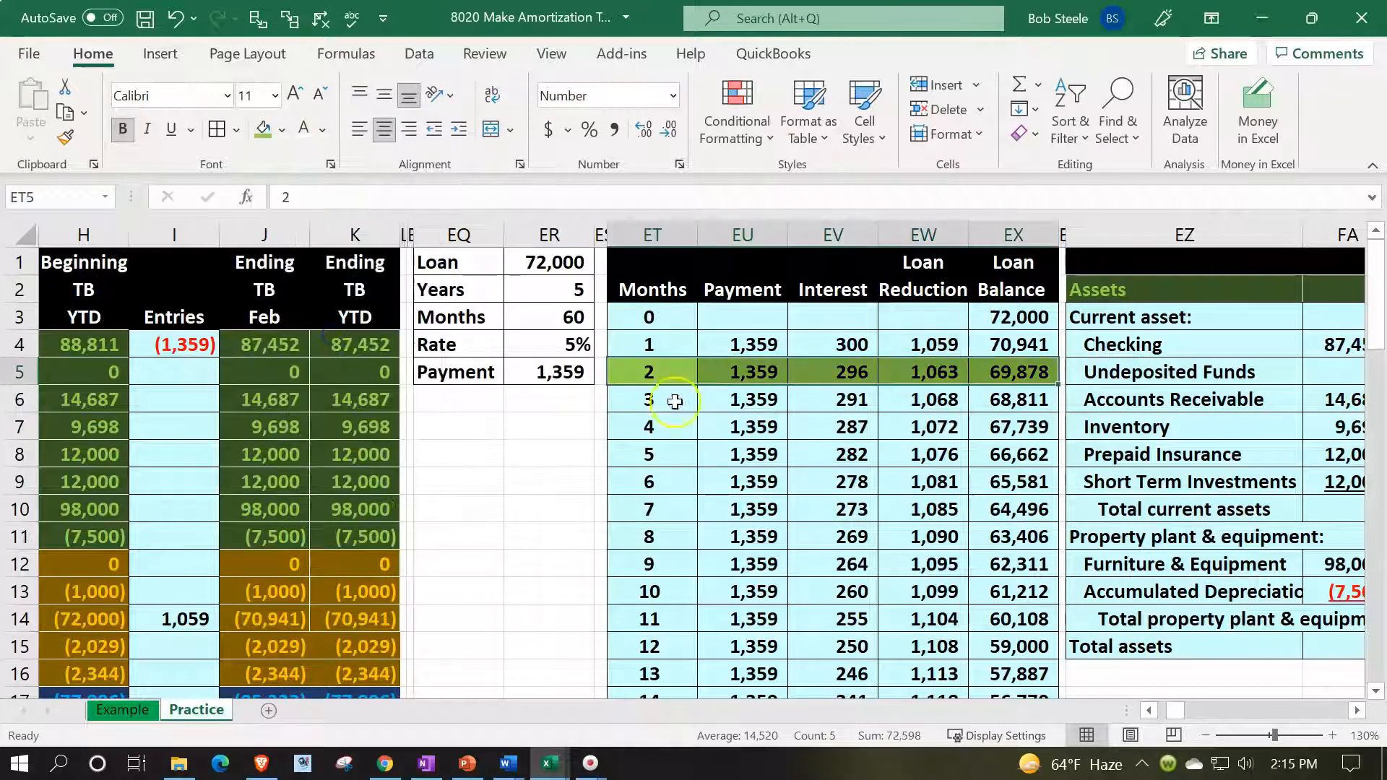
# Link the second entry's first account name in B6 to the Interest Expense account in F27
pyautogui.click(674, 402)
pyautogui.press('Left')
pyautogui.press('Left')
pyautogui.press('Left')
pyautogui.press('Left')
pyautogui.press('Left')
pyautogui.press('Left')
pyautogui.press('Left')
pyautogui.press('Left')
pyautogui.press('Left')
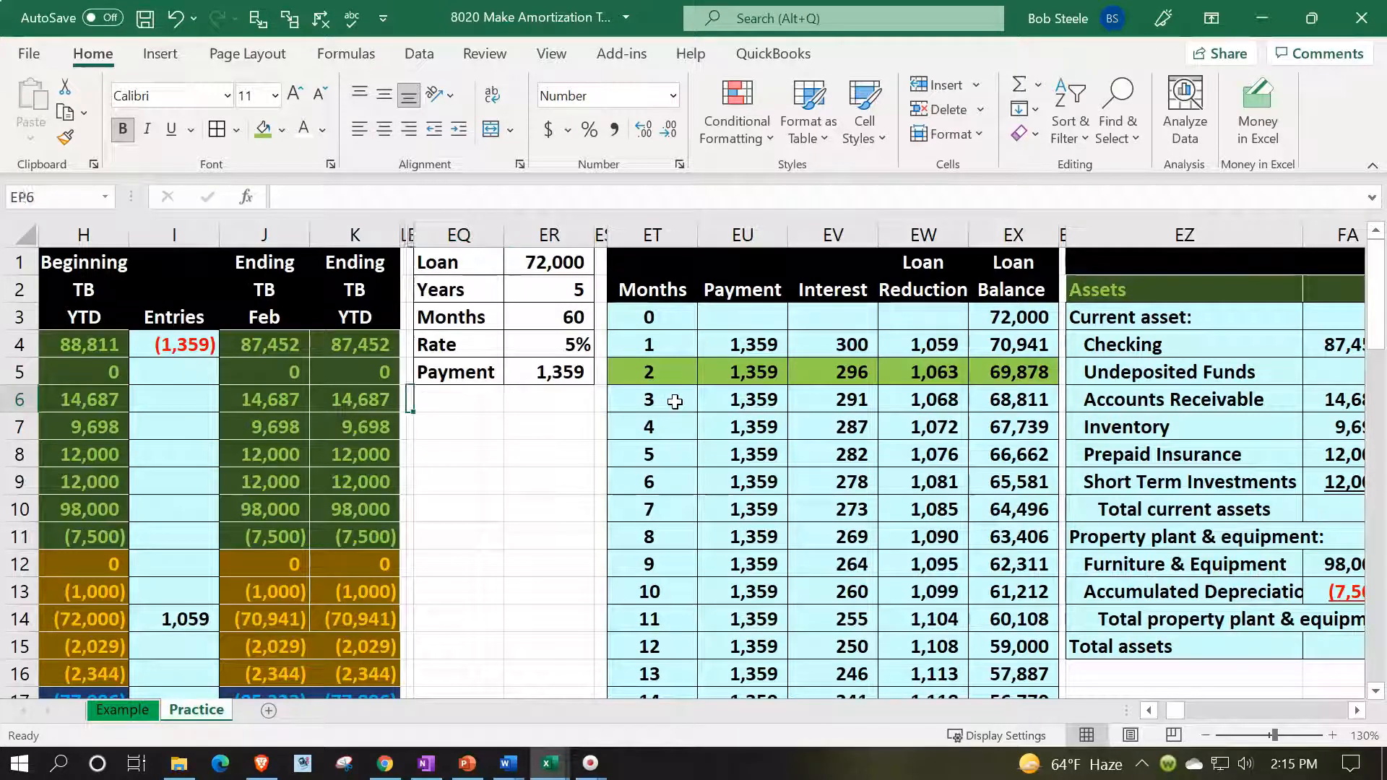
pyautogui.press('Left')
pyautogui.press('Left')
pyautogui.press('Left')
pyautogui.press('Left')
pyautogui.press('Left')
pyautogui.press('Left')
pyautogui.press('Left')
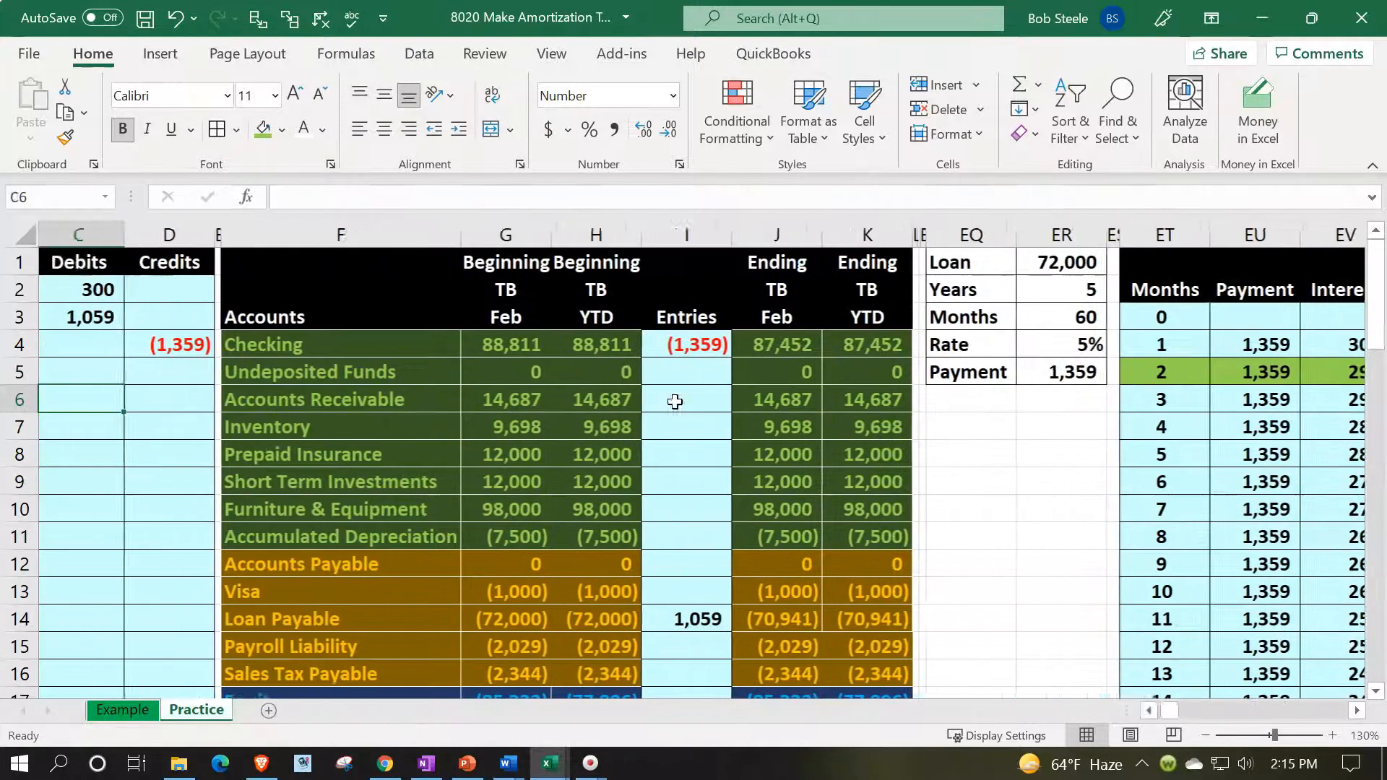
pyautogui.press('Right')
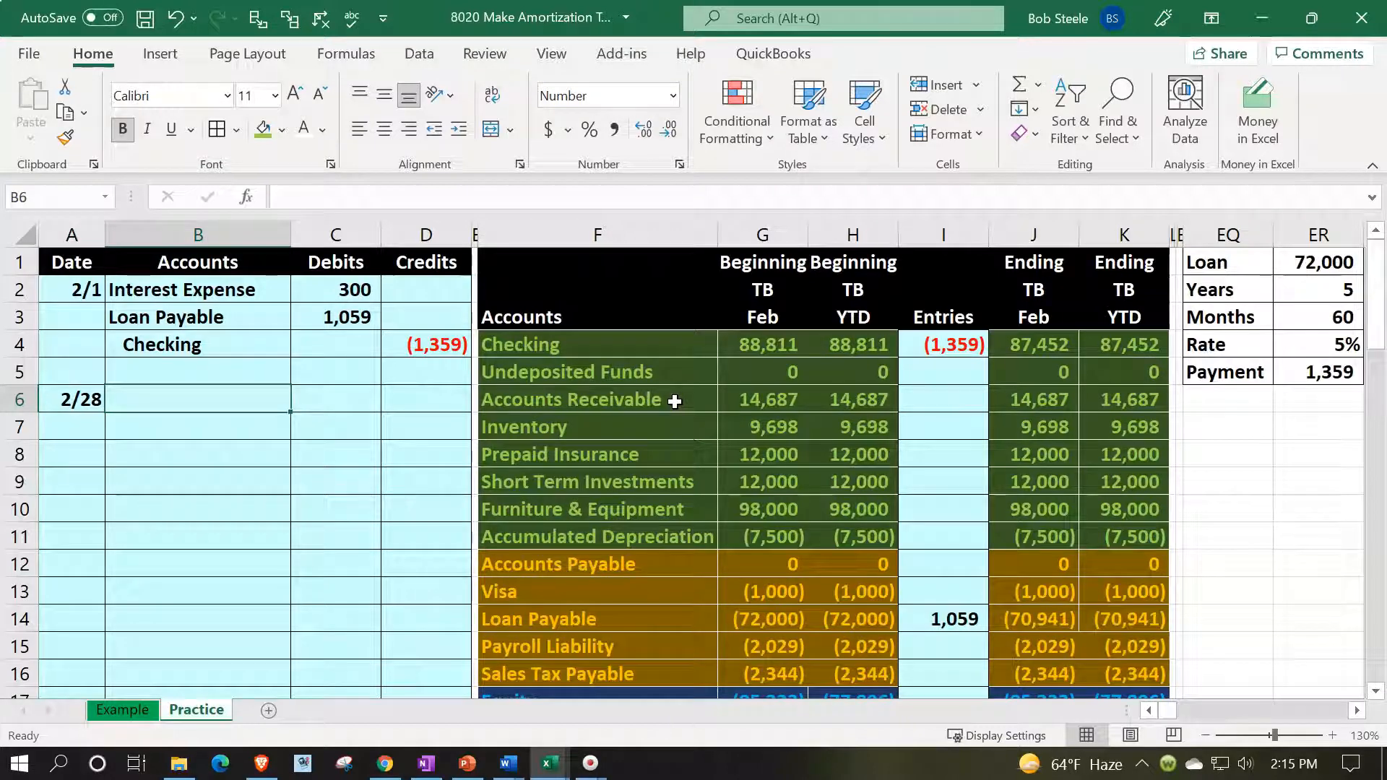
pyautogui.write('=')
pyautogui.press('Down')
pyautogui.press('Down')
pyautogui.press('Down')
pyautogui.press('Down')
pyautogui.press('Down')
pyautogui.press('Down')
pyautogui.press('Down')
pyautogui.press('Down')
pyautogui.press('Down')
pyautogui.press('Down')
pyautogui.press('Down')
pyautogui.press('Down')
pyautogui.press('Down')
pyautogui.press('Down')
pyautogui.press('Down')
pyautogui.press('Down')
pyautogui.press('Down')
pyautogui.press('Down')
pyautogui.press('Down')
pyautogui.press('Down')
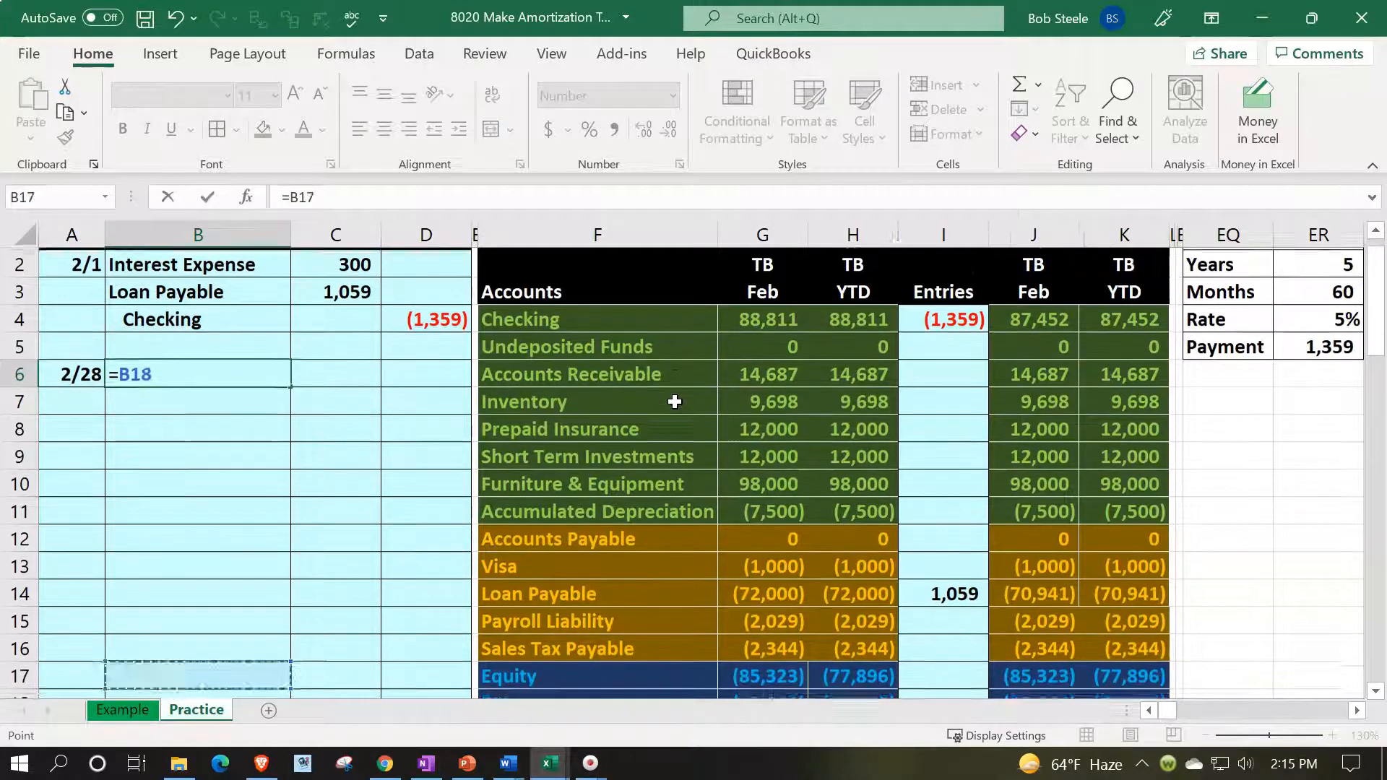
pyautogui.press('Right')
pyautogui.press('Right')
pyautogui.press('Right')
pyautogui.press('Down')
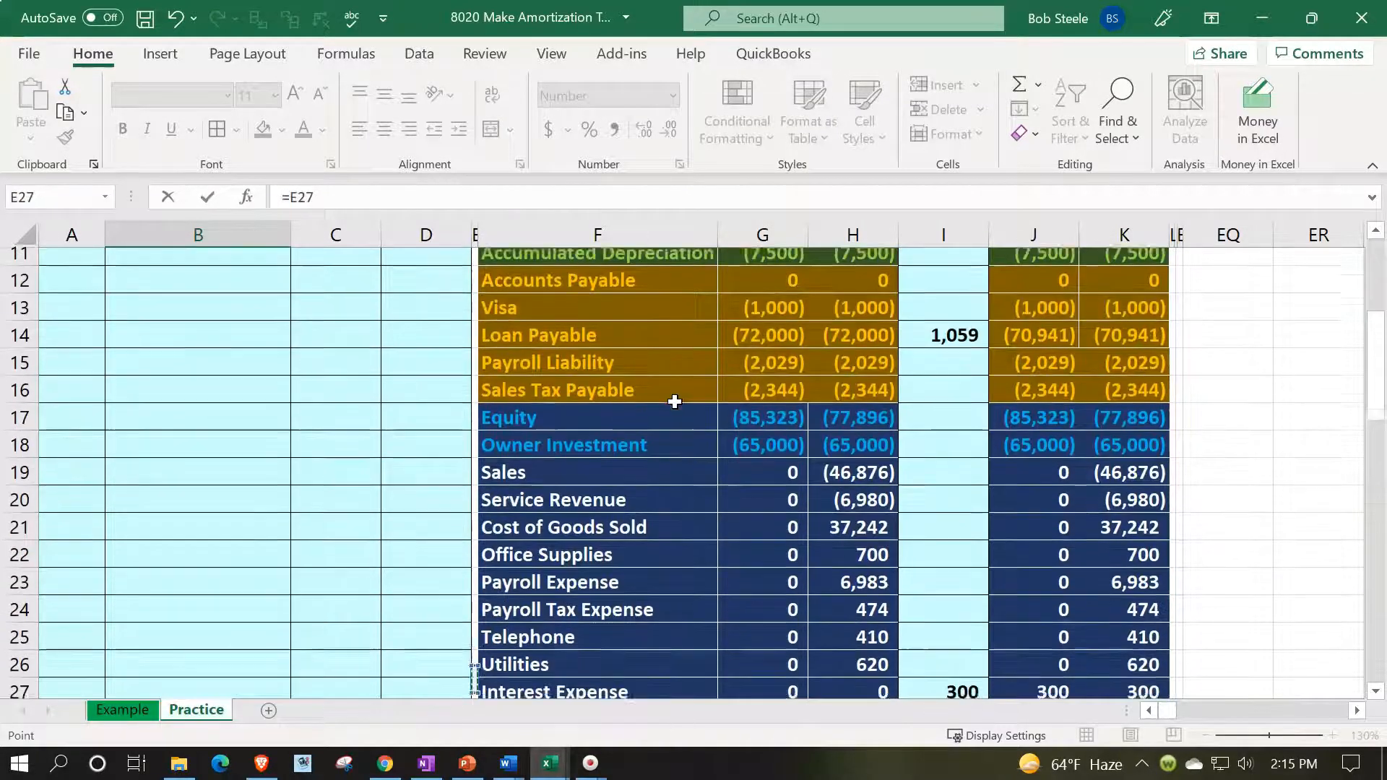
pyautogui.press('Right')
pyautogui.press('Return')
pyautogui.press('Up')
# Link the second entry's next account name in B7 to the Loan Payable account in F14
pyautogui.scroll(1, 674, 402)
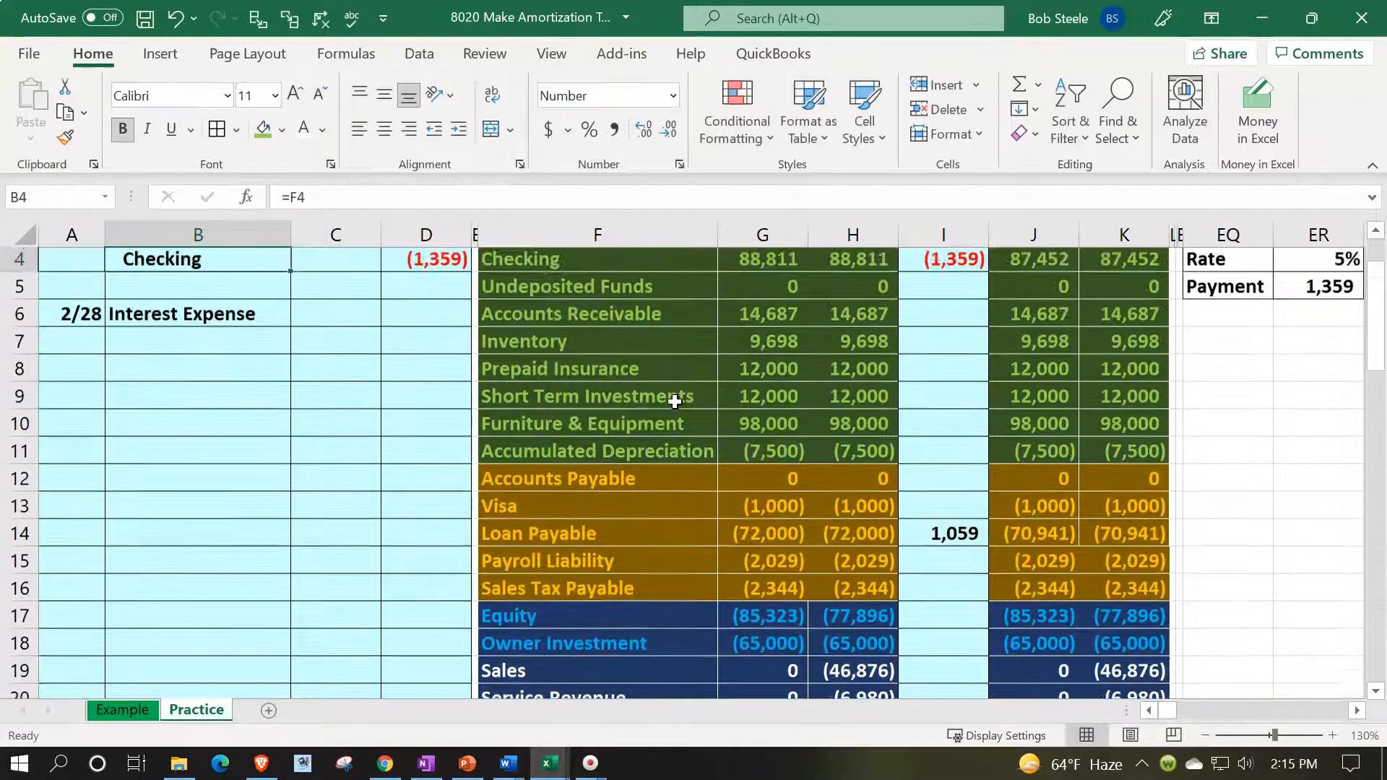
pyautogui.press('Down')
pyautogui.write('=')
pyautogui.press('Right')
pyautogui.press('Right')
pyautogui.press('Right')
pyautogui.press('Right')
pyautogui.press('Down')
pyautogui.press('Down')
pyautogui.press('Down')
pyautogui.press('Down')
pyautogui.press('Down')
pyautogui.press('Down')
pyautogui.press('Down')
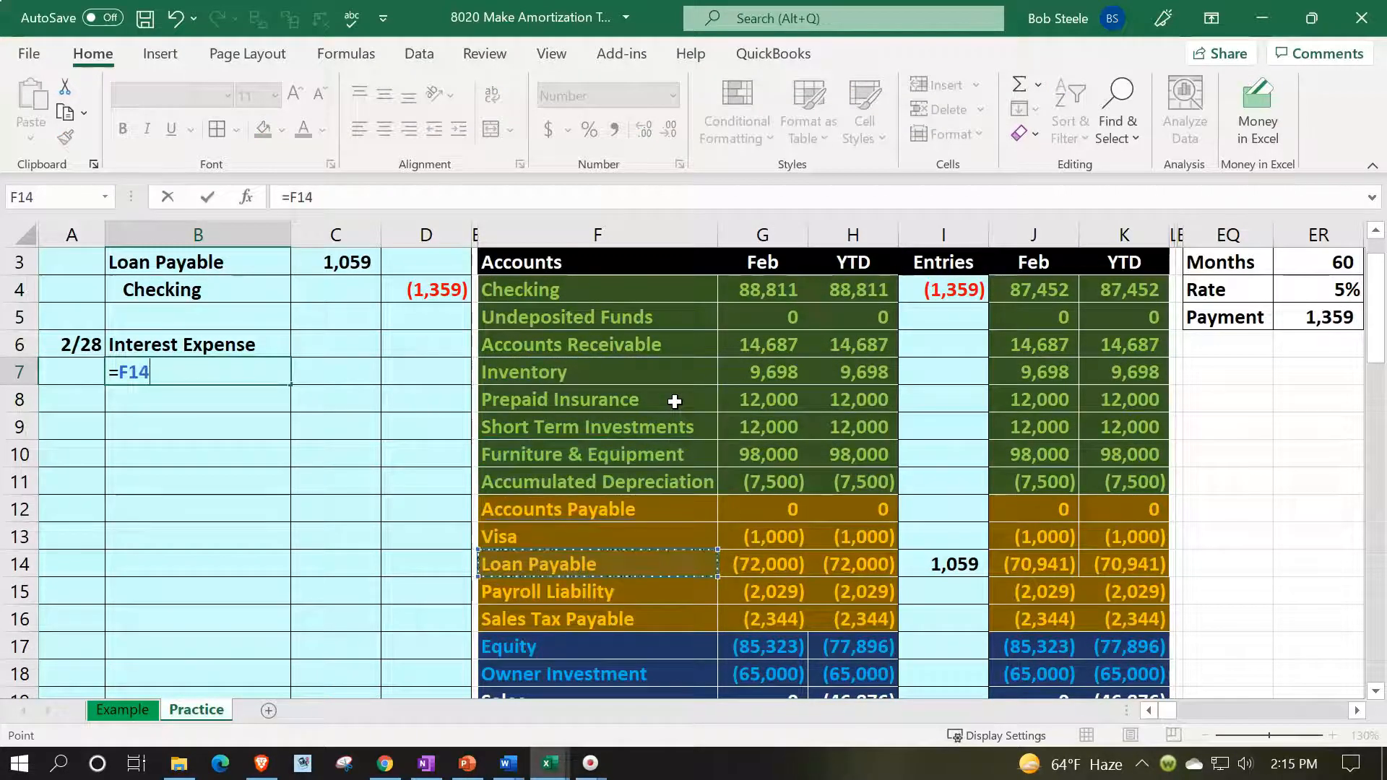
pyautogui.press('Return')
# Link the second entry's last account name in B8 to the Checking account in F4
pyautogui.write('=')
pyautogui.press('Right')
pyautogui.press('Right')
pyautogui.press('Right')
pyautogui.press('Up')
pyautogui.press('Up')
pyautogui.press('Up')
pyautogui.press('Up')
pyautogui.press('Right')
pyautogui.press('Return')
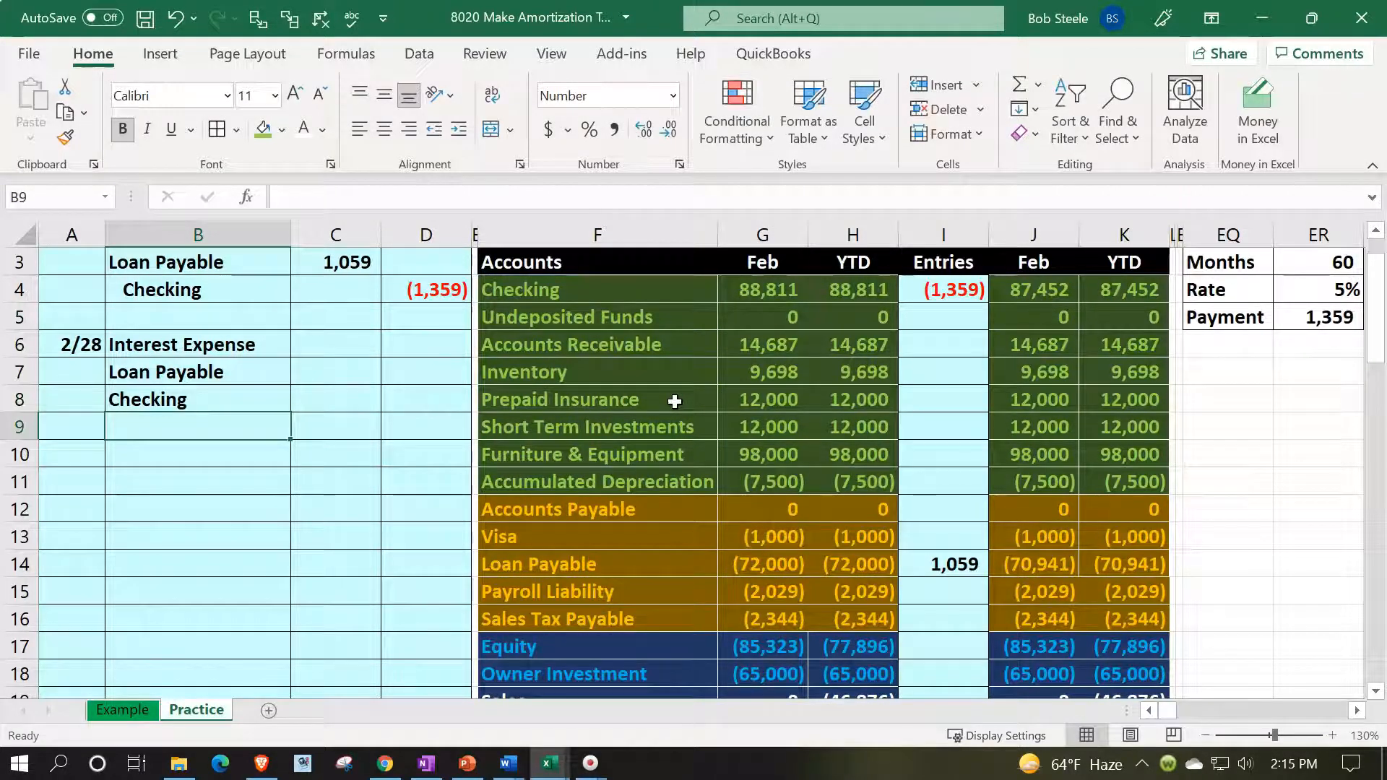
# Indent the Checking account name in B8 of the 2/28 entry by one level
pyautogui.scroll(1, 549, 448)
pyautogui.click(245, 448)
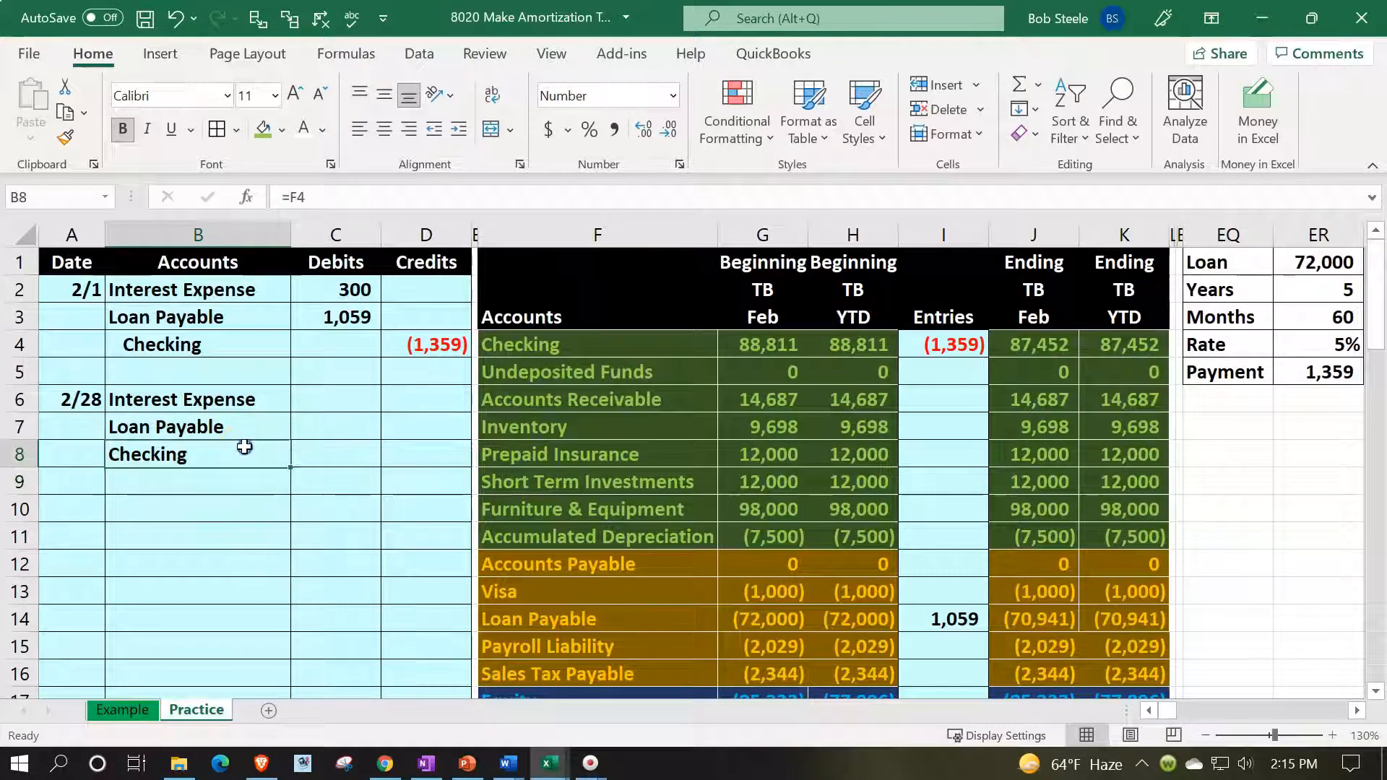
pyautogui.click(460, 130)
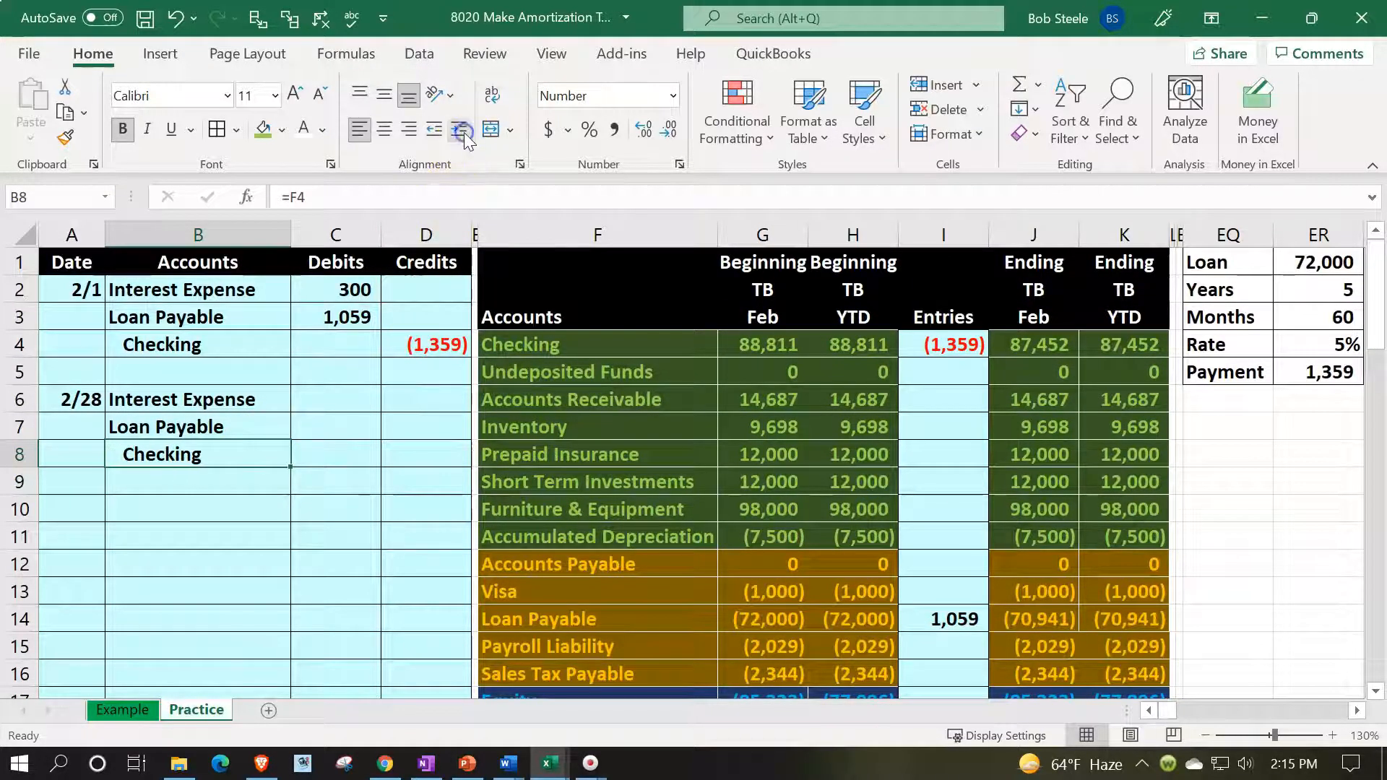
# Enter the 2/28 Checking credit in D8 as the negative of the month 2 payment in EU5
pyautogui.press('Right')
pyautogui.press('Right')
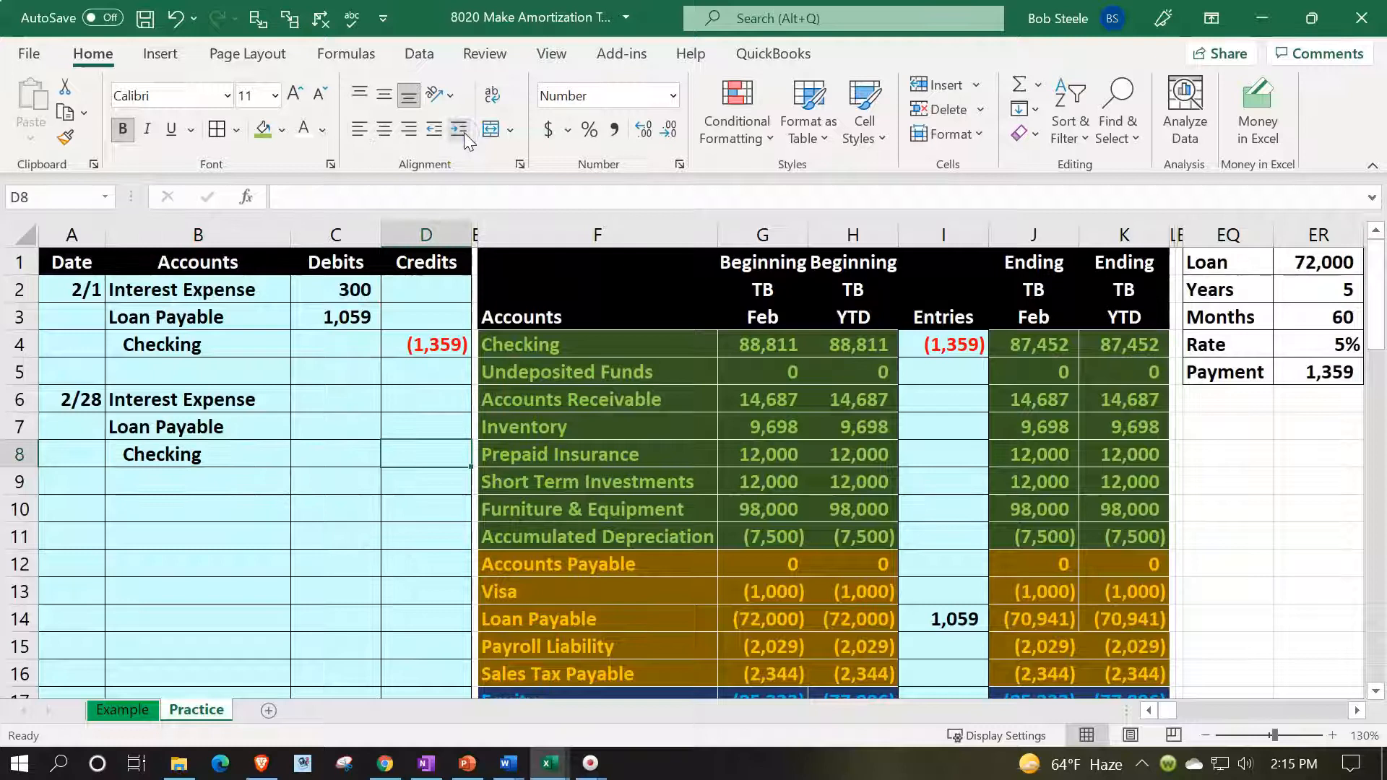
pyautogui.write('-')
pyautogui.press('Right')
pyautogui.press('Right')
pyautogui.hotkey('ctrl', 'Right')
pyautogui.hotkey('ctrl', 'Right')
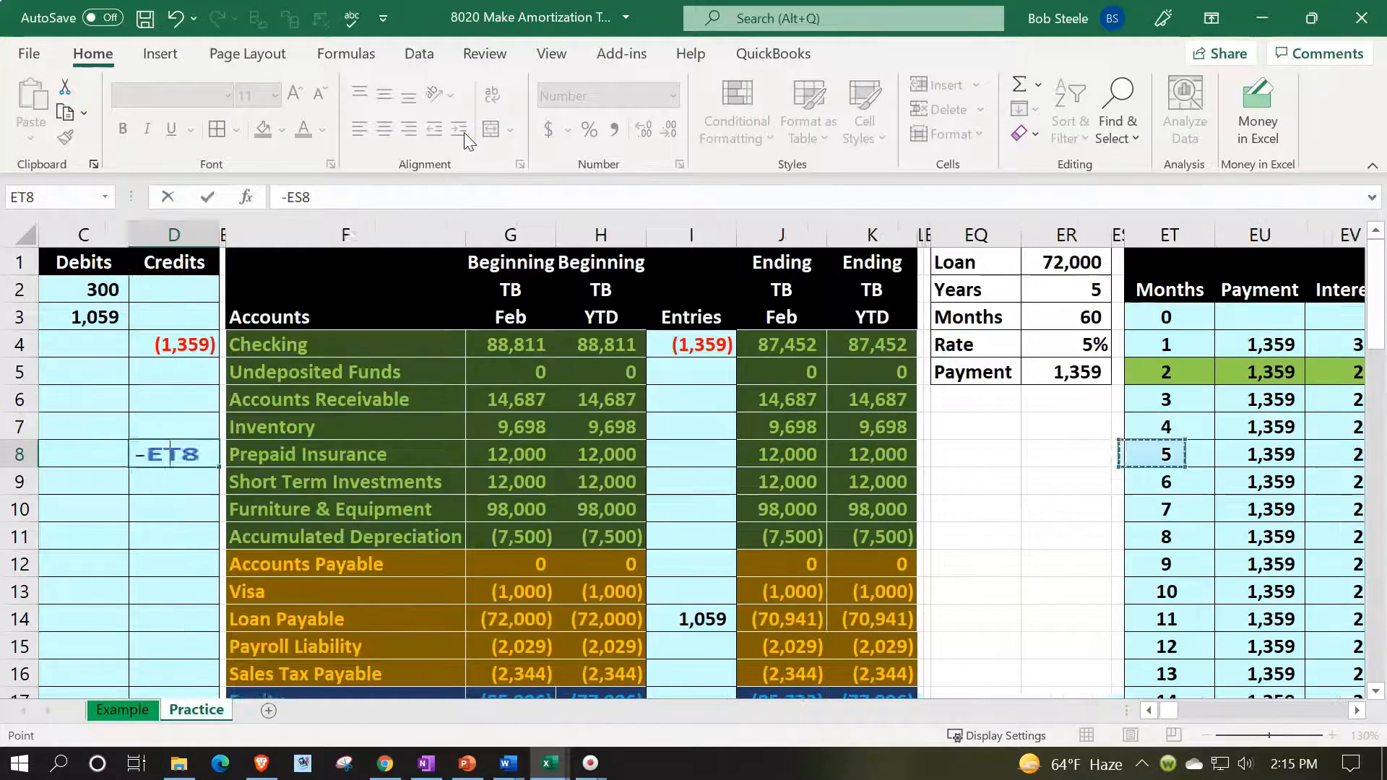
pyautogui.hotkey('ctrl', 'Right')
pyautogui.press('Right')
pyautogui.press('Up')
pyautogui.press('Up')
pyautogui.press('Up')
pyautogui.press('Left')
pyautogui.press('Left')
pyautogui.press('Left')
pyautogui.press('Left')
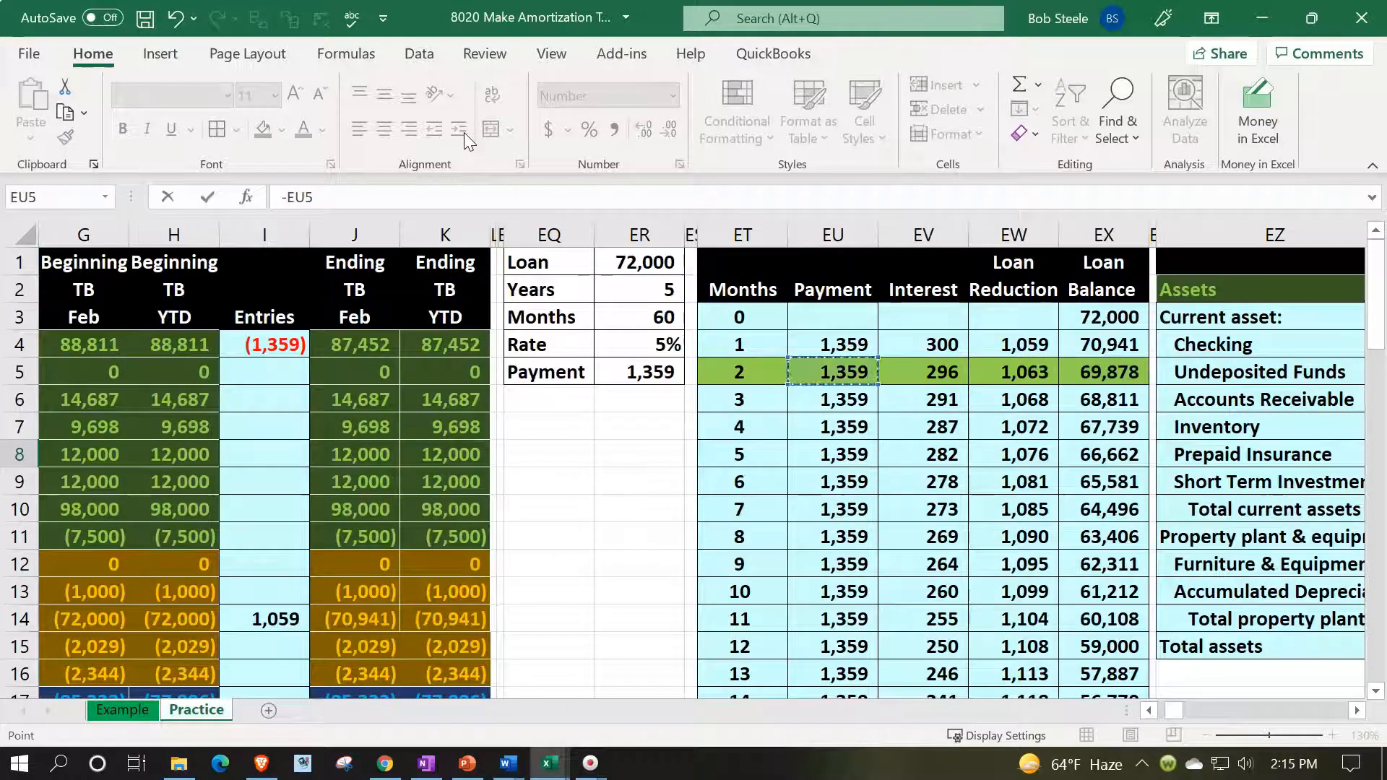
pyautogui.press('Return')
# Link the 2/28 Loan Payable debit in C7 to the month 2 loan reduction in EW5
pyautogui.press('Right')
pyautogui.press('Right')
pyautogui.press('Right')
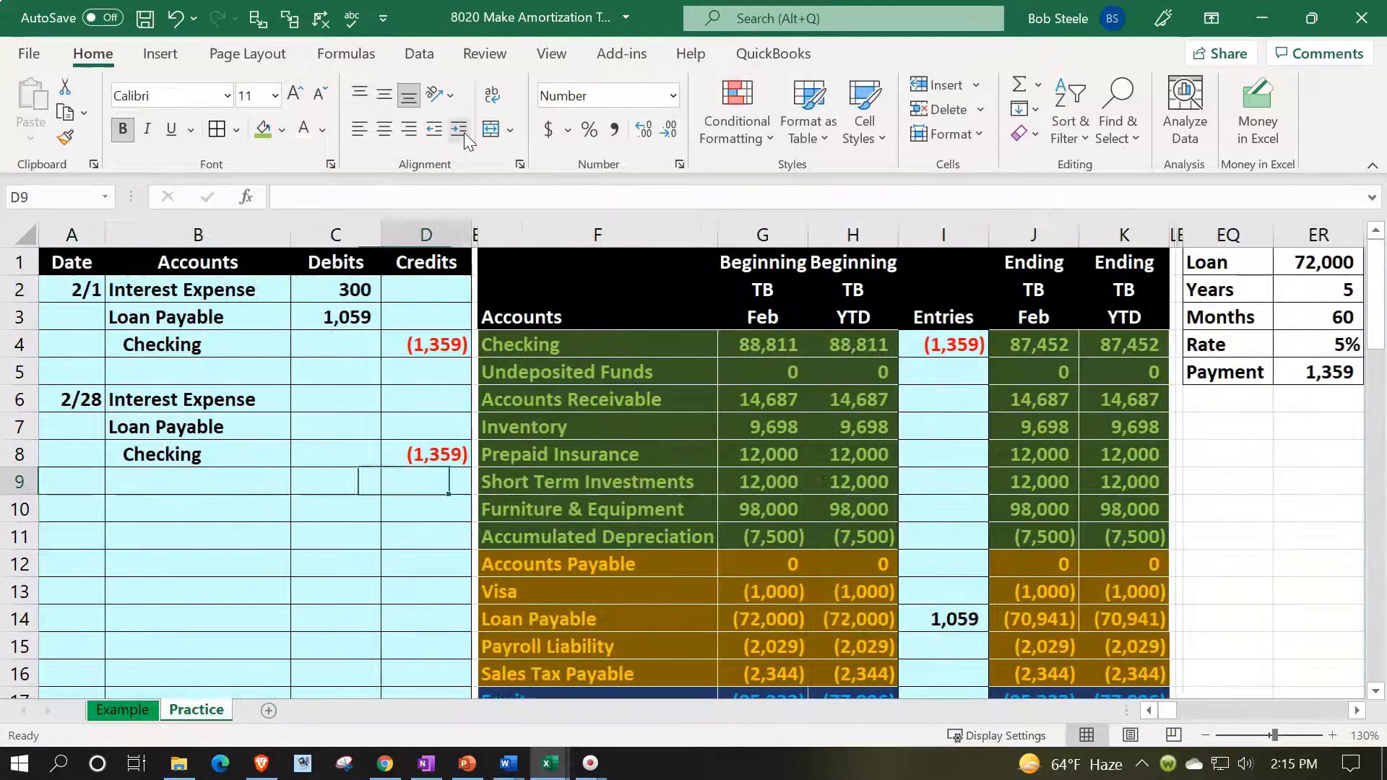
pyautogui.press('Up')
pyautogui.press('Up')
pyautogui.press('Left')
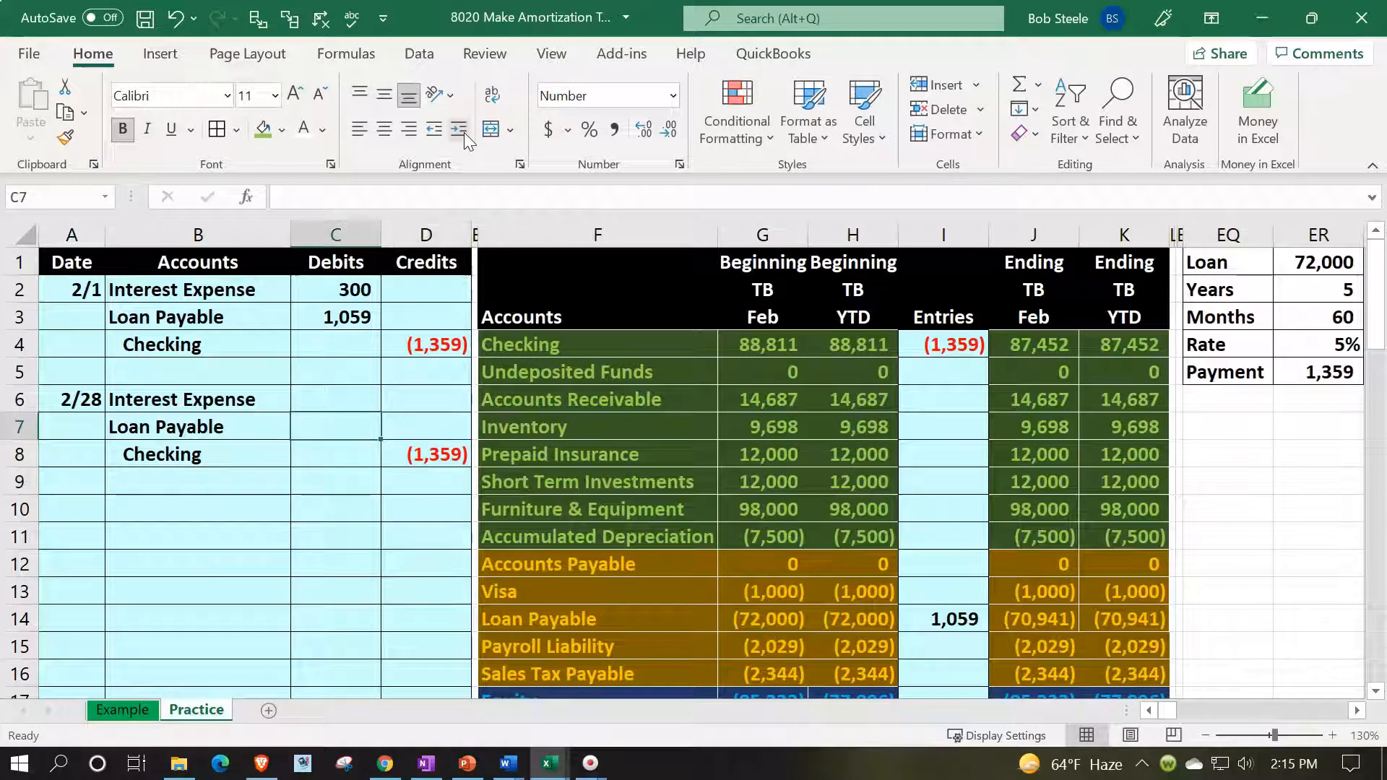
pyautogui.write('=')
pyautogui.press('Right')
pyautogui.press('Right')
pyautogui.press('Right')
pyautogui.press('Right')
pyautogui.press('Right')
pyautogui.press('Right')
pyautogui.press('Right')
pyautogui.press('Right')
pyautogui.press('Right')
pyautogui.press('Right')
pyautogui.press('Right')
pyautogui.press('Right')
pyautogui.press('Right')
pyautogui.press('Right')
pyautogui.press('Right')
pyautogui.press('Right')
pyautogui.press('Right')
pyautogui.press('Right')
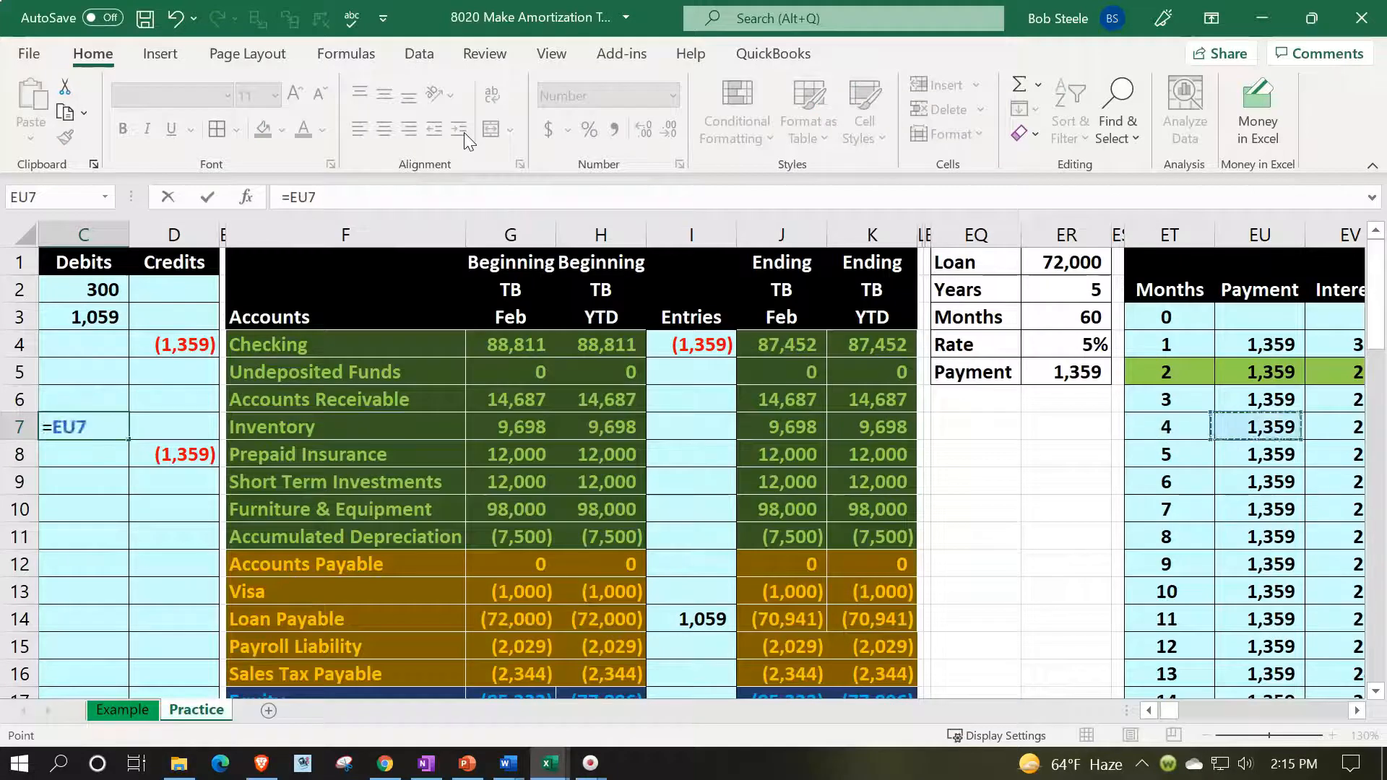
pyautogui.press('Up')
pyautogui.press('Up')
pyautogui.press('Left')
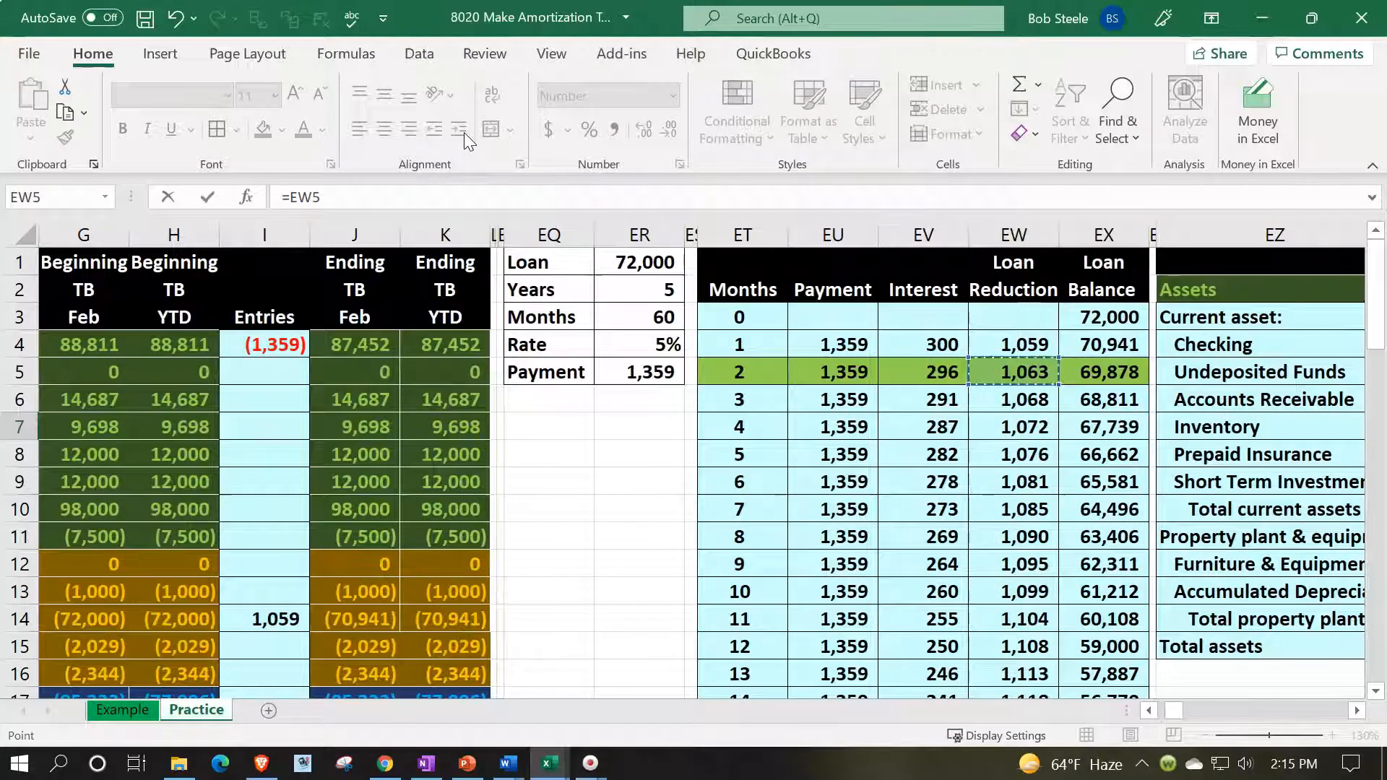
pyautogui.press('Return')
# Calculate the 2/28 Interest Expense debit in C6 as the balancing amount with -SUM(C7:D8)
pyautogui.press('Left')
pyautogui.press('Left')
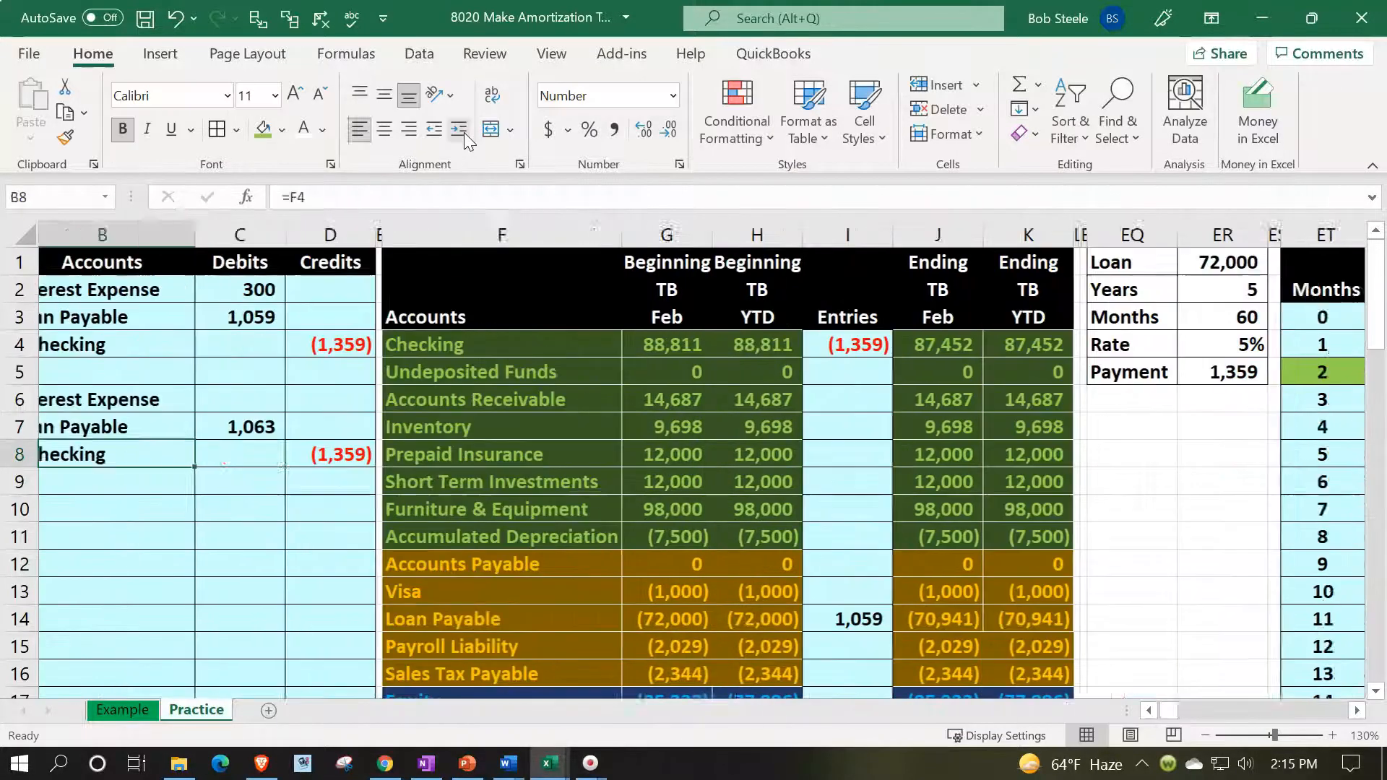
pyautogui.press('Up')
pyautogui.press('Right')
pyautogui.press('Right')
pyautogui.press('Up')
pyautogui.write('-sum(')
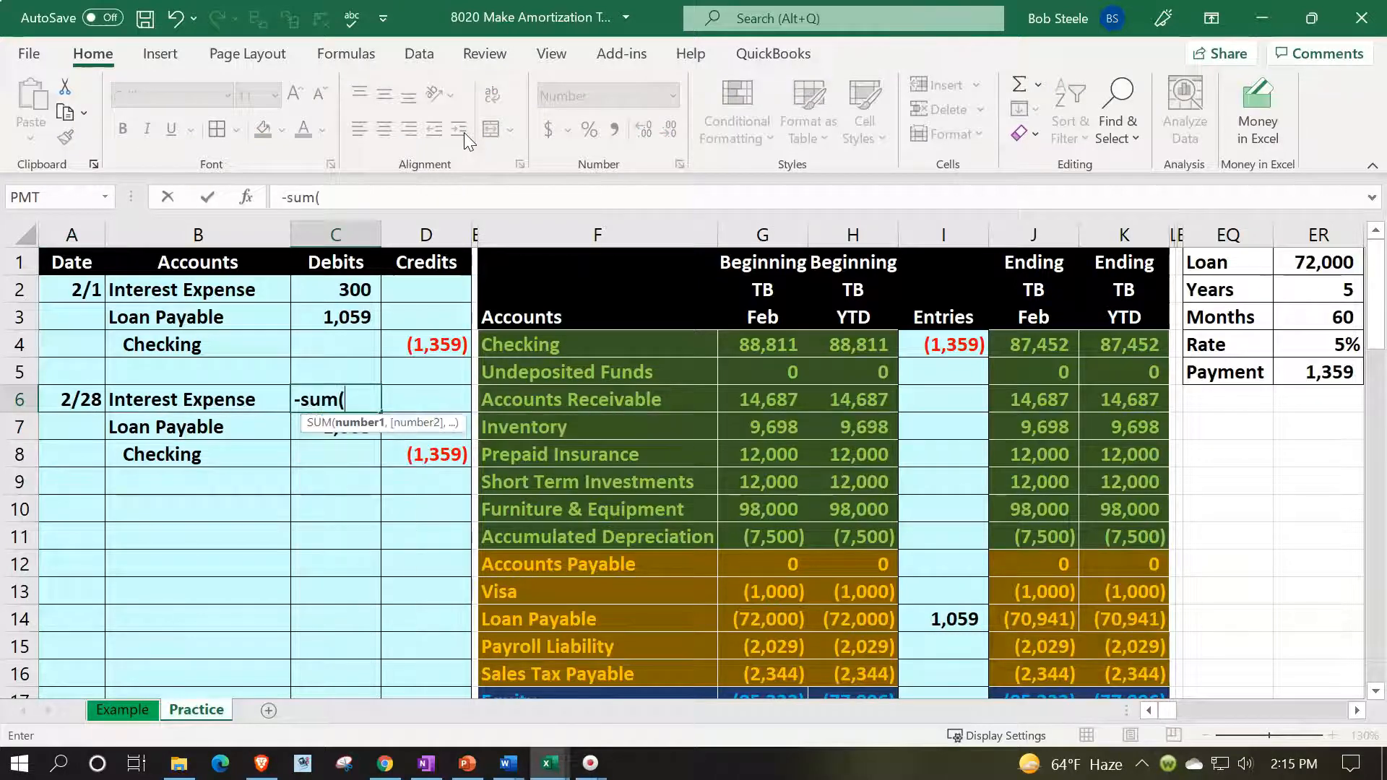
pyautogui.press('Down')
pyautogui.hotkey('shift', 'Down')
pyautogui.hotkey('shift', 'Right')
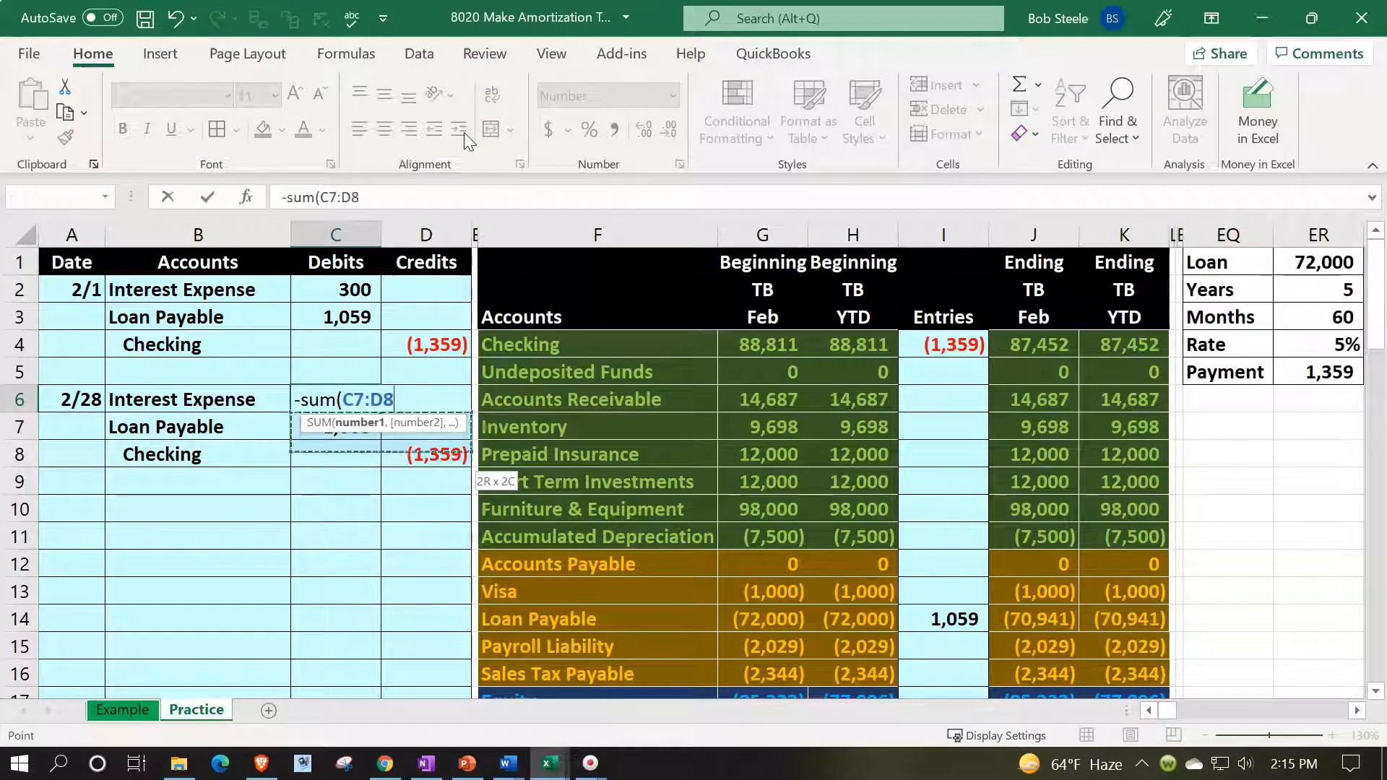
pyautogui.press('Return')
# Compare the 2/28 interest debit with the month 2 interest in EV5, and check the 2/1 entry's formulas in D4 and C2
pyautogui.press('Up')
pyautogui.press('Right')
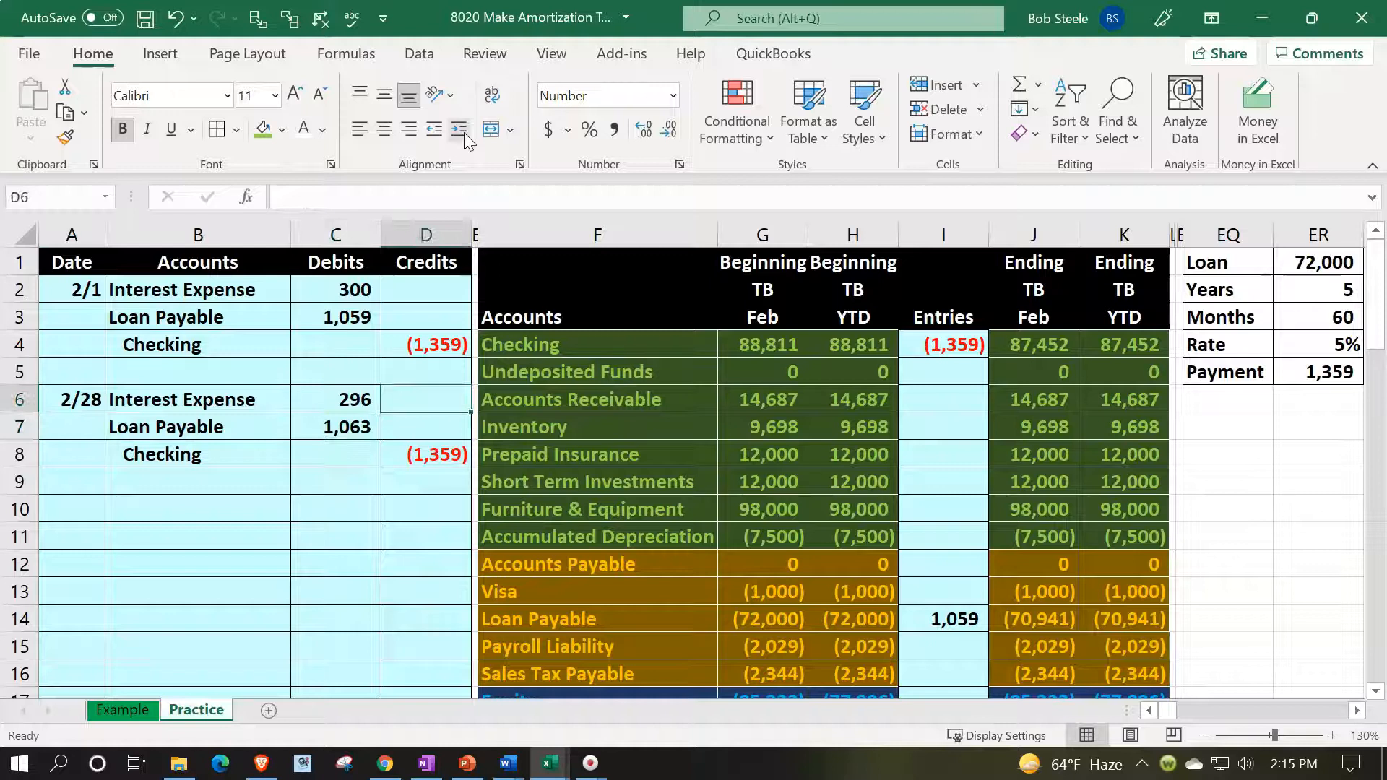
pyautogui.press('Right')
pyautogui.press('Right')
pyautogui.press('Right')
pyautogui.press('Right')
pyautogui.press('Right')
pyautogui.press('Right')
pyautogui.press('Right')
pyautogui.press('Right')
pyautogui.press('Right')
pyautogui.press('Right')
pyautogui.press('Right')
pyautogui.press('Right')
pyautogui.press('Right')
pyautogui.press('Right')
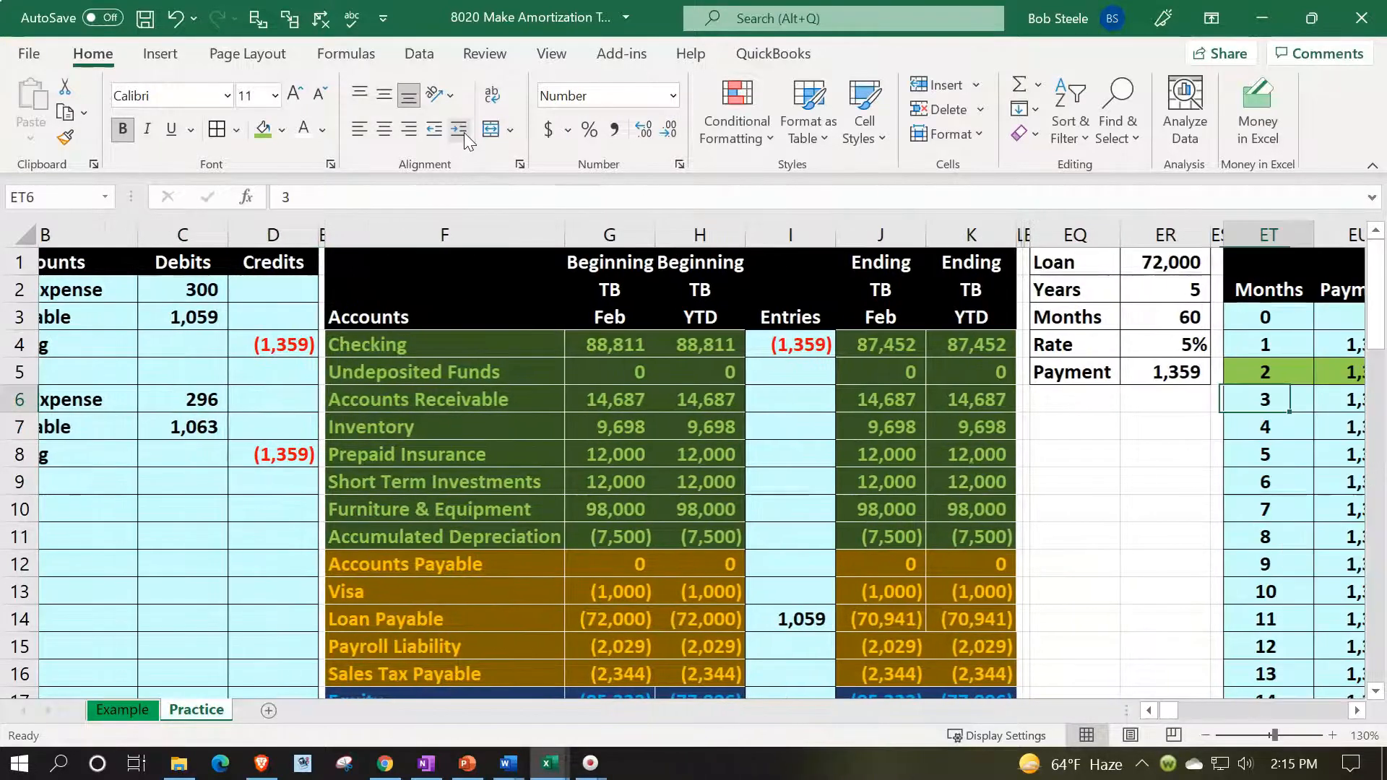
pyautogui.press('Up')
pyautogui.press('Right')
pyautogui.press('Up')
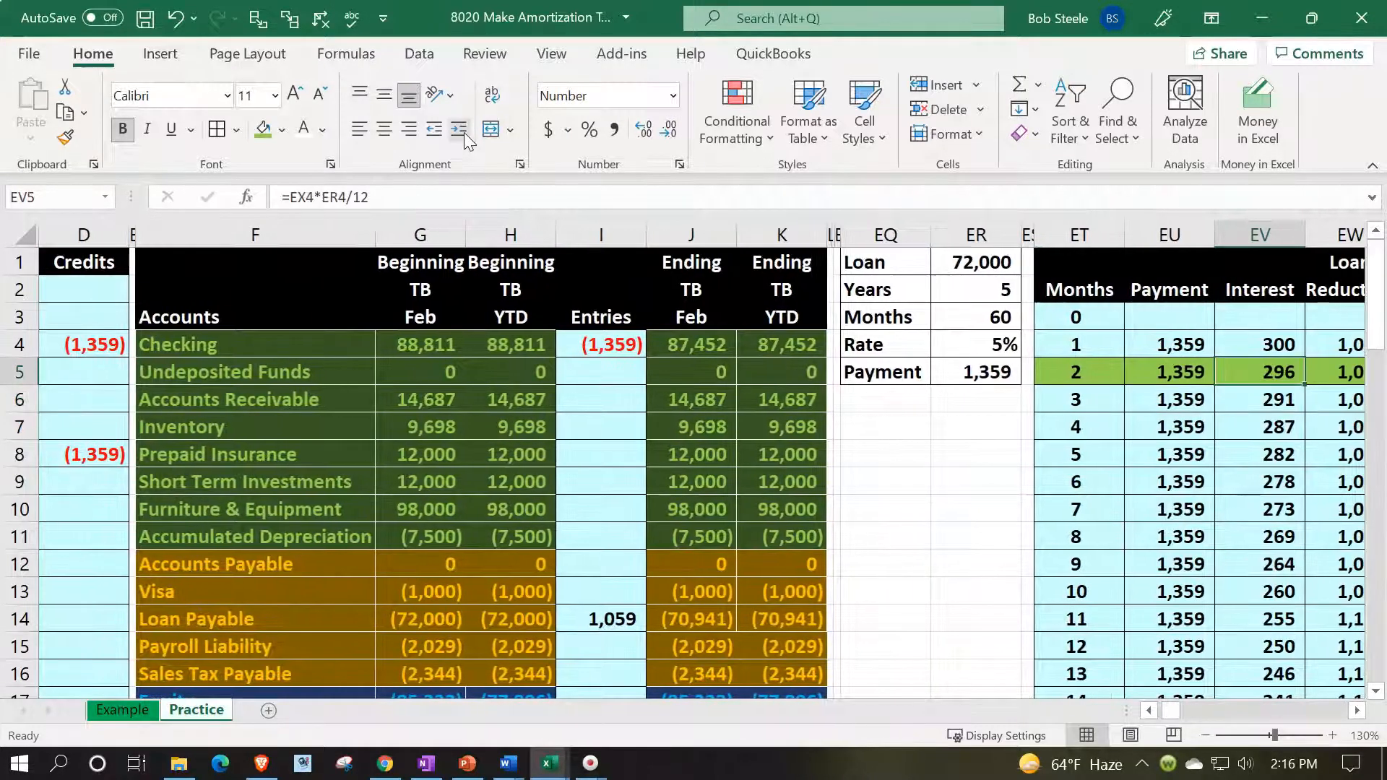
pyautogui.press('Left')
pyautogui.press('Left')
pyautogui.press('Left')
pyautogui.press('Left')
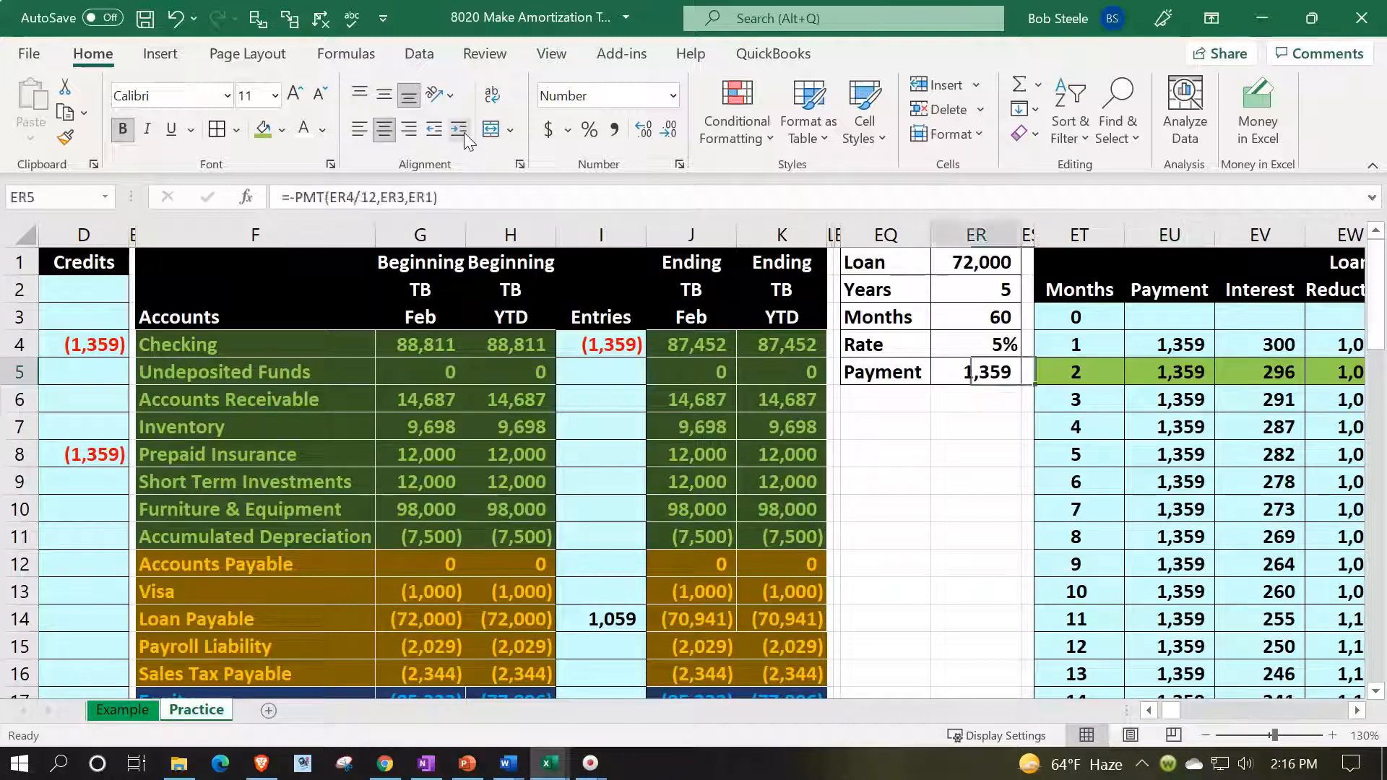
pyautogui.press('Home')
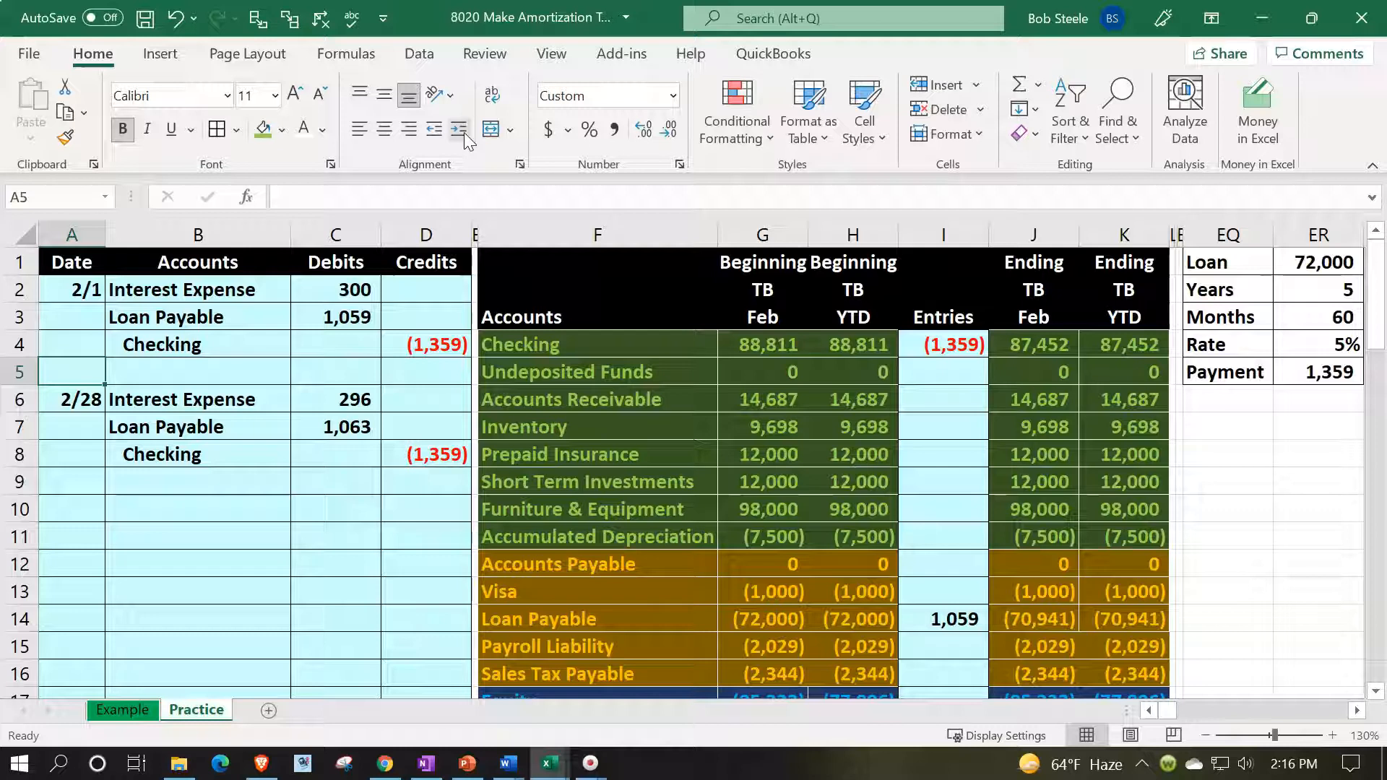
pyautogui.click(413, 332)
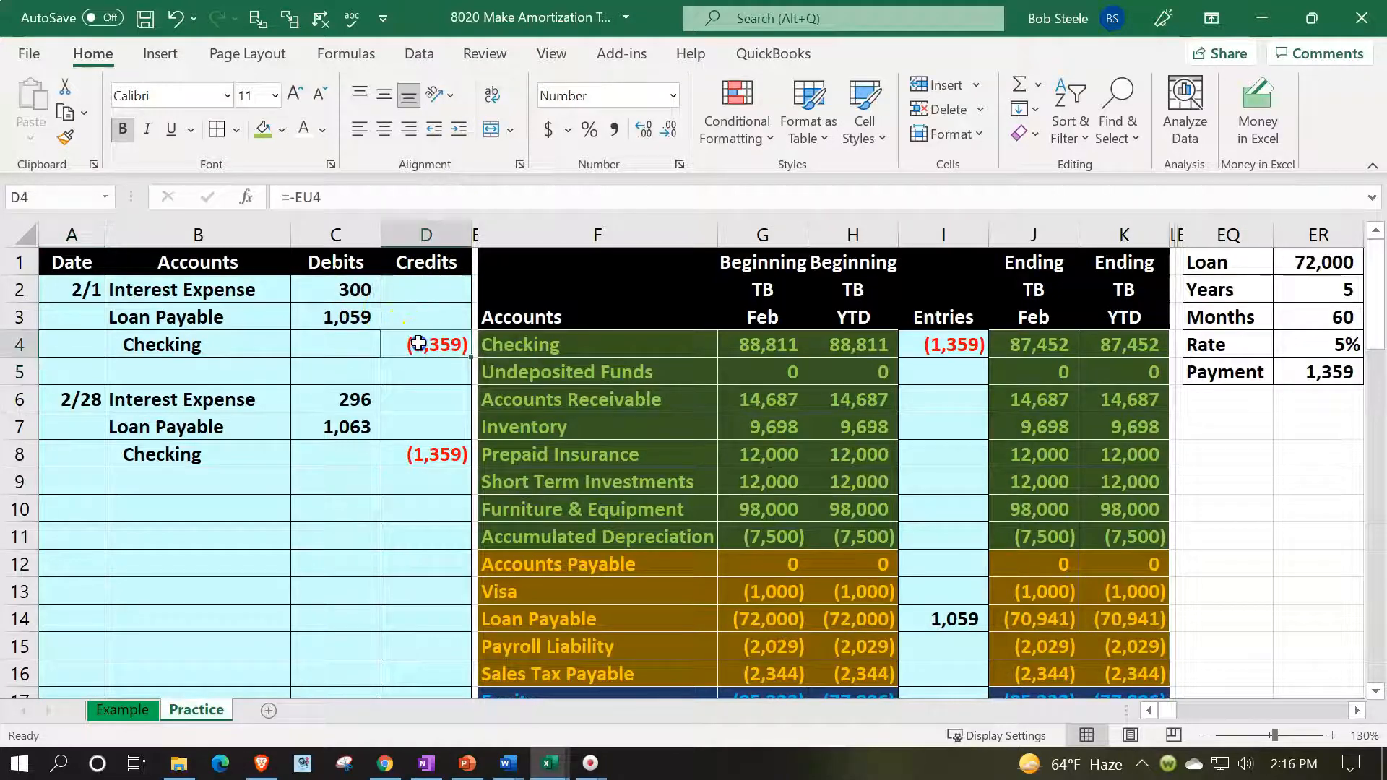
pyautogui.click(320, 283)
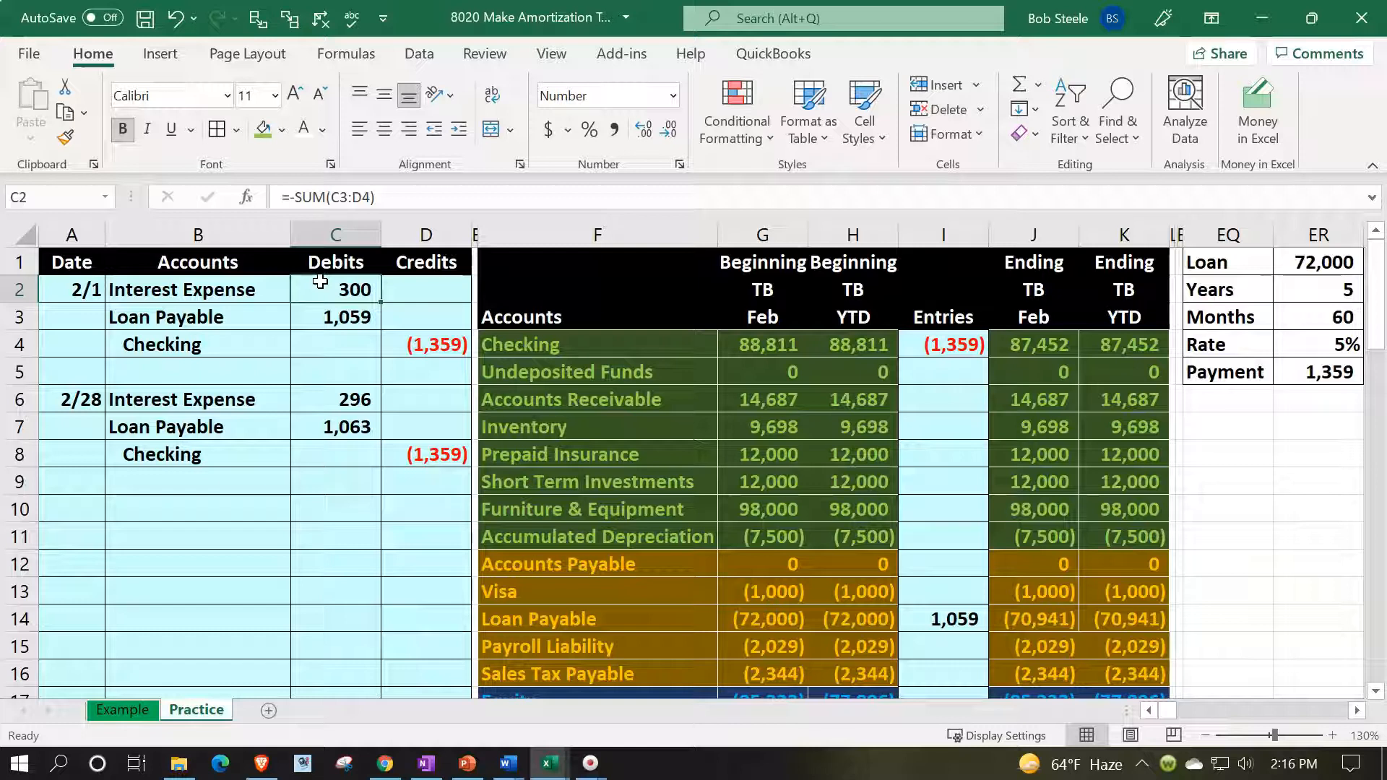
# Add the 2/28 interest debit to the Interest Expense posting in I27 so its formula is =C2+C6
pyautogui.press('Down')
pyautogui.press('Down')
pyautogui.press('Down')
pyautogui.press('Down')
pyautogui.press('Left')
pyautogui.press('Down')
pyautogui.press('Down')
pyautogui.press('Down')
pyautogui.press('Down')
pyautogui.press('Down')
pyautogui.press('Down')
pyautogui.press('Down')
pyautogui.press('Down')
pyautogui.press('Down')
pyautogui.press('Down')
pyautogui.press('Down')
pyautogui.press('Down')
pyautogui.press('Down')
pyautogui.press('Down')
pyautogui.press('Down')
pyautogui.press('Down')
pyautogui.press('Down')
pyautogui.press('Down')
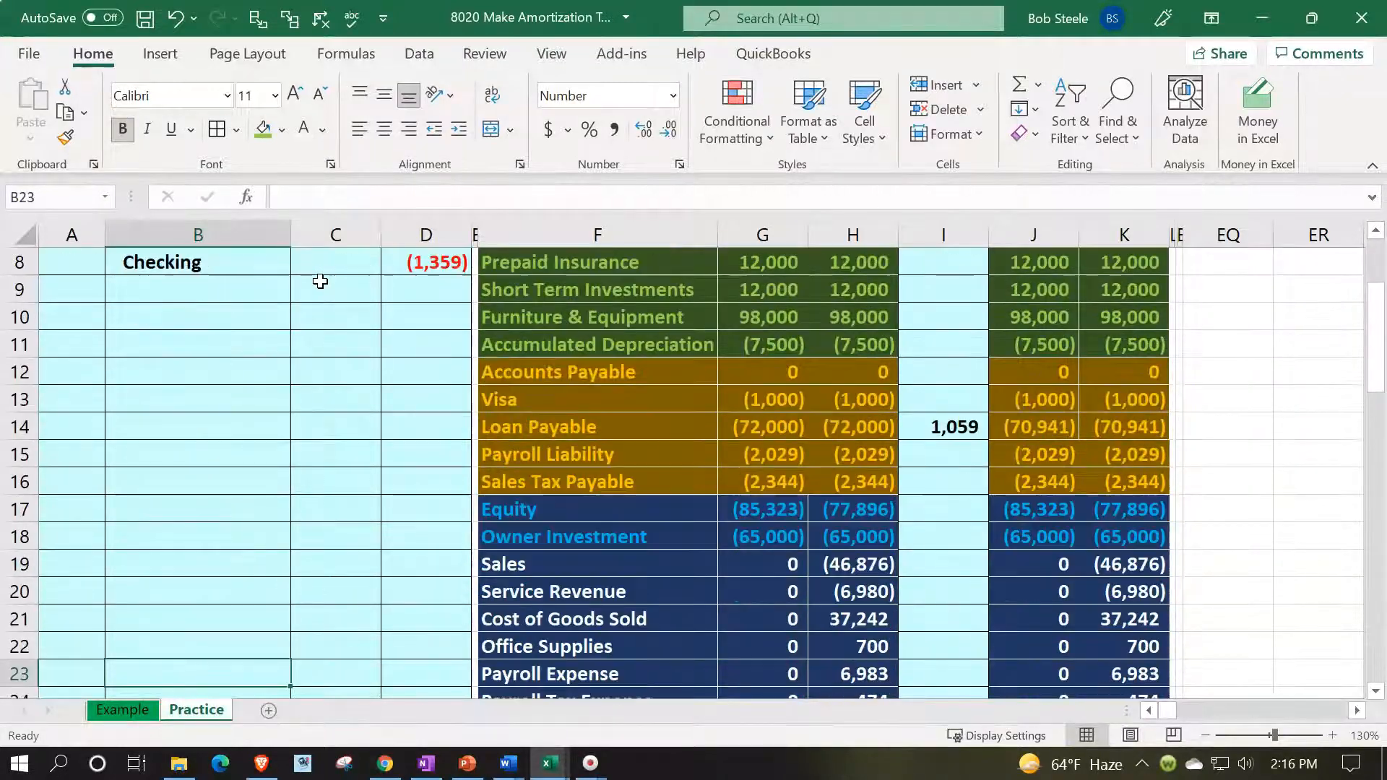
pyautogui.press('Down')
pyautogui.press('Down')
pyautogui.press('Down')
pyautogui.press('Down')
pyautogui.press('Down')
pyautogui.press('Right')
pyautogui.press('Right')
pyautogui.press('Right')
pyautogui.press('Right')
pyautogui.press('Right')
pyautogui.press('Right')
pyautogui.press('Up')
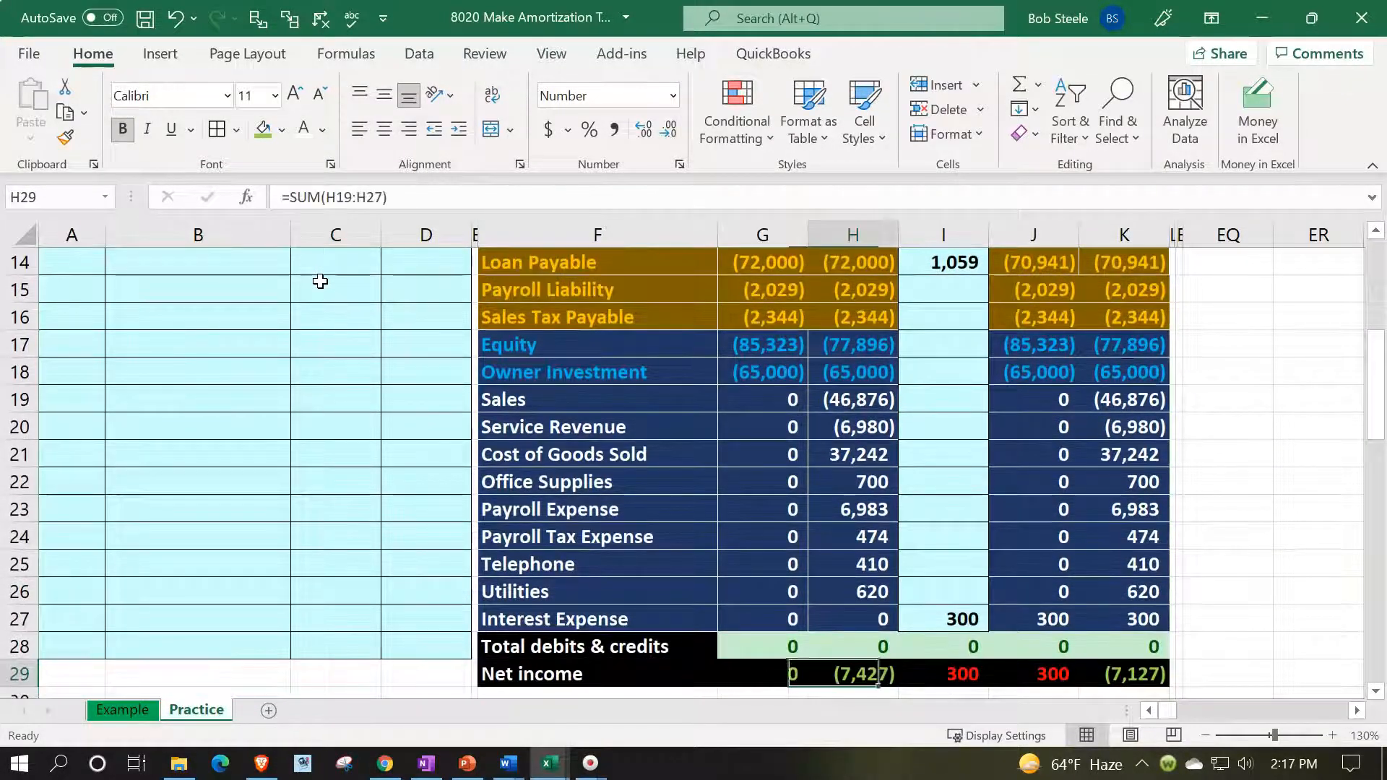
pyautogui.press('Right')
pyautogui.press('Up')
pyautogui.write('=C2+')
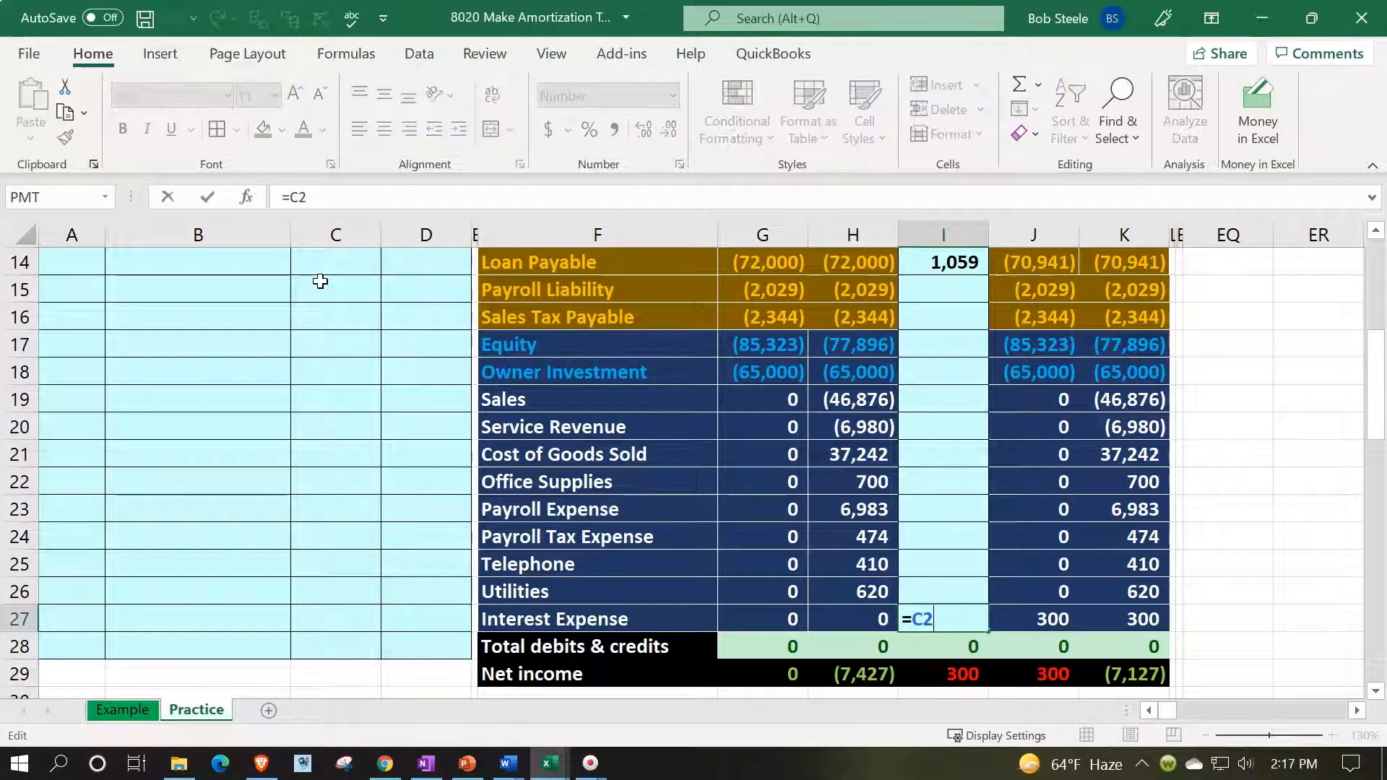
pyautogui.press('Left')
pyautogui.press('Left')
pyautogui.press('Left')
pyautogui.press('Left')
pyautogui.press('Left')
pyautogui.press('Left')
pyautogui.press('Up')
pyautogui.press('Up')
pyautogui.press('Up')
pyautogui.press('Up')
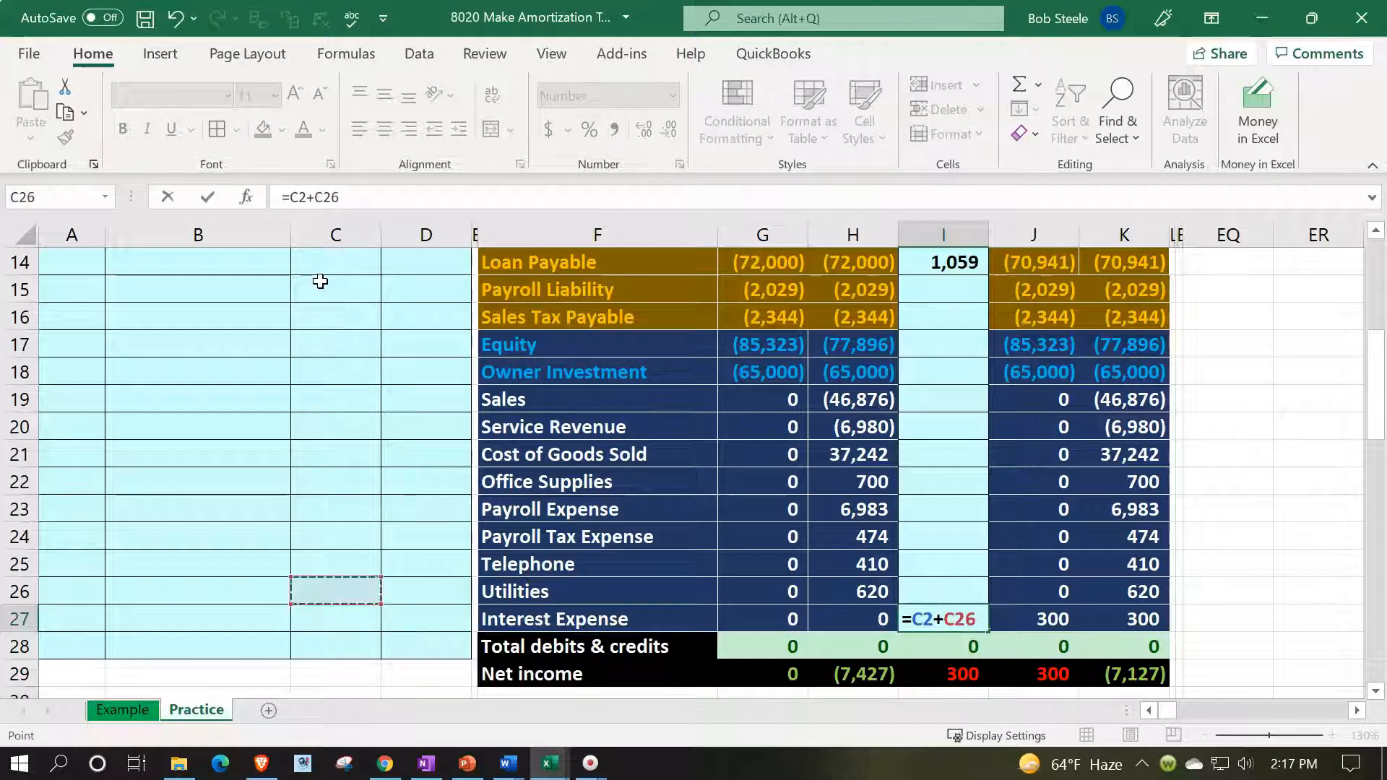
pyautogui.press('Up')
pyautogui.press('Up')
pyautogui.press('Up')
pyautogui.press('Up')
pyautogui.press('Up')
pyautogui.press('Up')
pyautogui.press('Up')
pyautogui.press('Up')
pyautogui.press('Up')
pyautogui.press('Up')
pyautogui.press('Up')
pyautogui.press('Up')
pyautogui.press('Up')
pyautogui.press('Up')
pyautogui.press('Up')
pyautogui.press('Up')
pyautogui.press('Up')
pyautogui.press('Up')
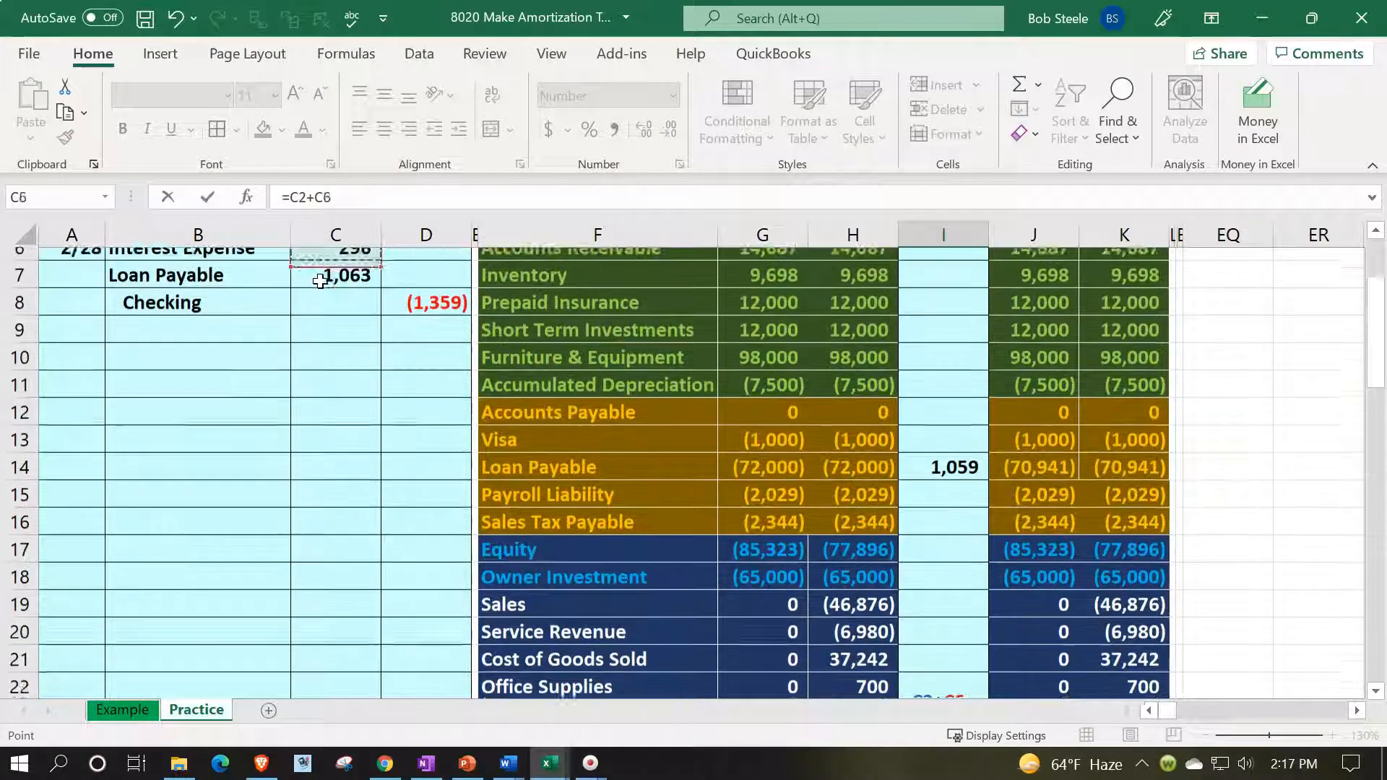
pyautogui.press('Return')
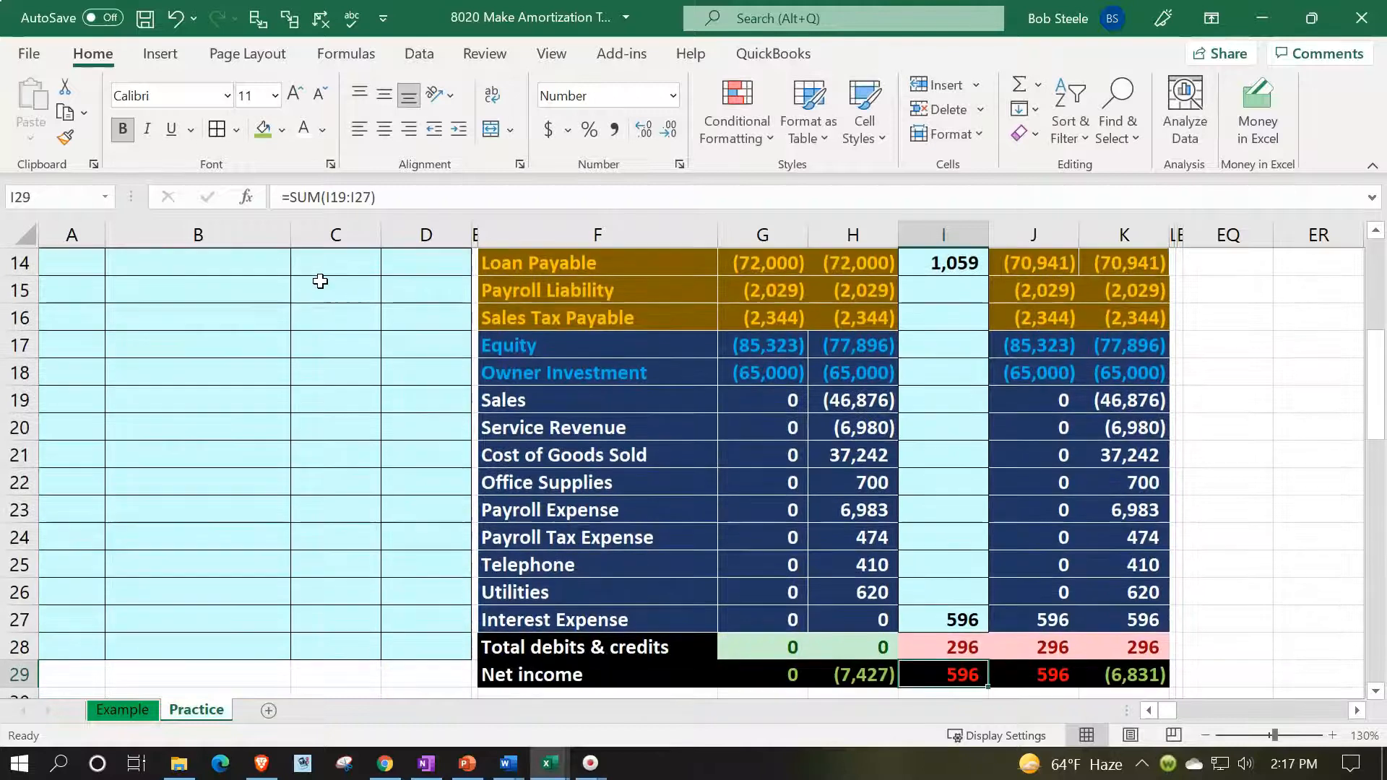
# Review the ending income and expense balances in J19:K27 and the 2/28 Checking credit in D8
pyautogui.press('Right')
pyautogui.press('Up')
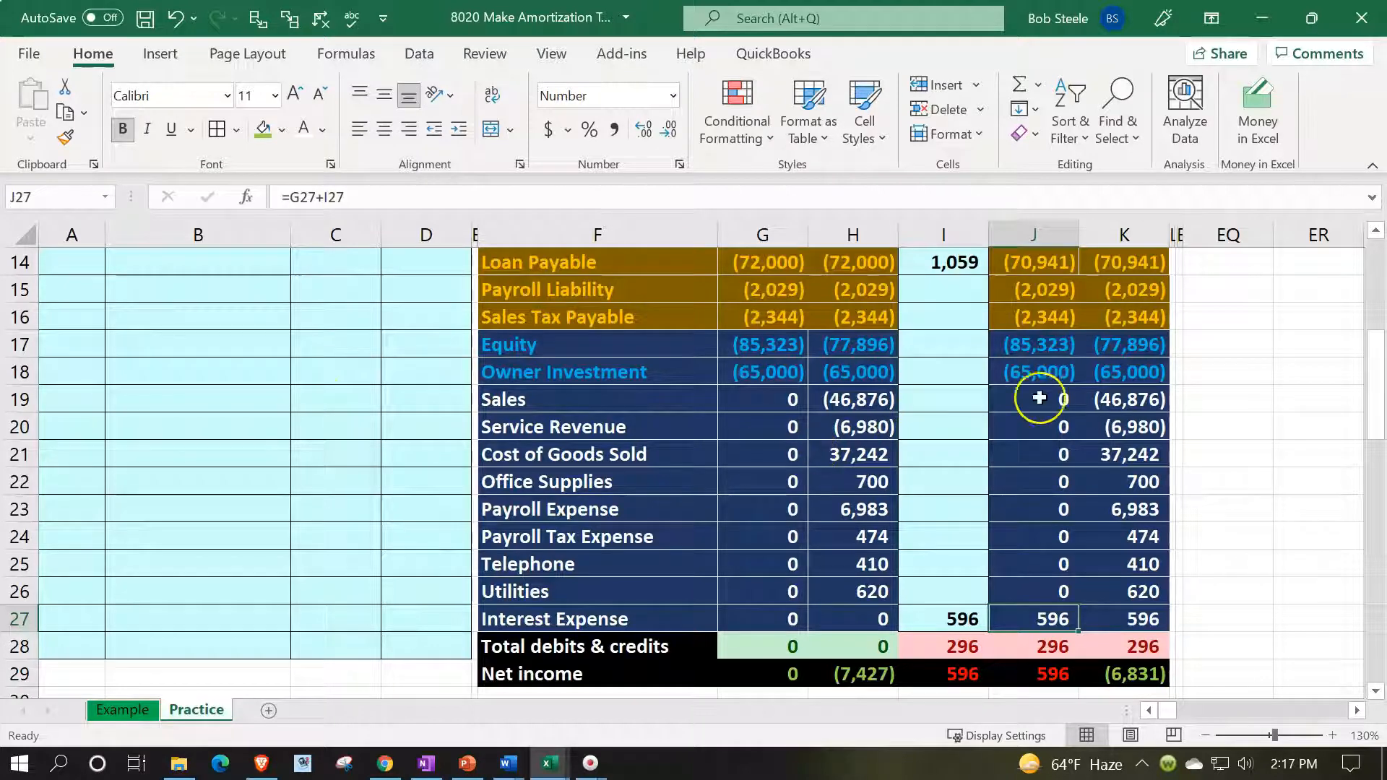
pyautogui.moveTo(1069, 399); pyautogui.dragTo(1092, 606)
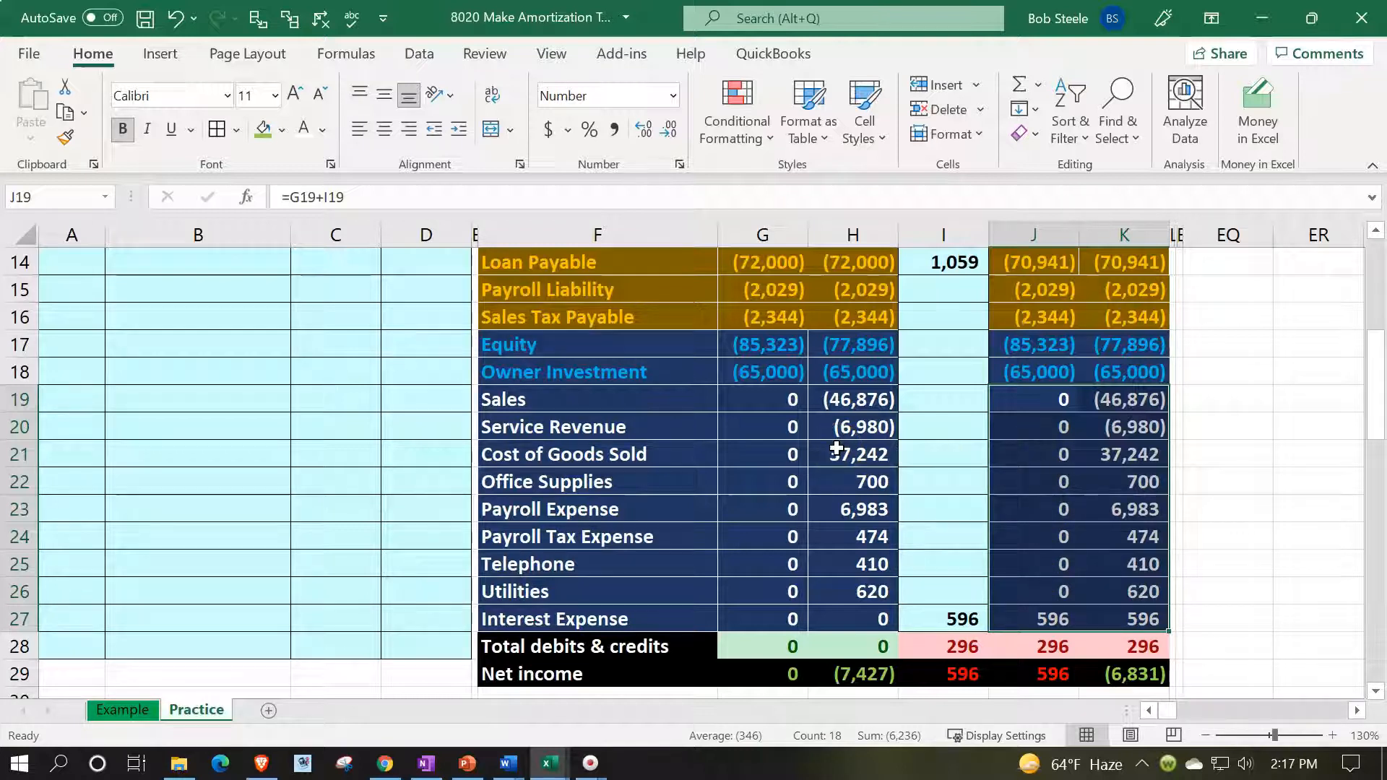
pyautogui.scroll(4, 836, 448)
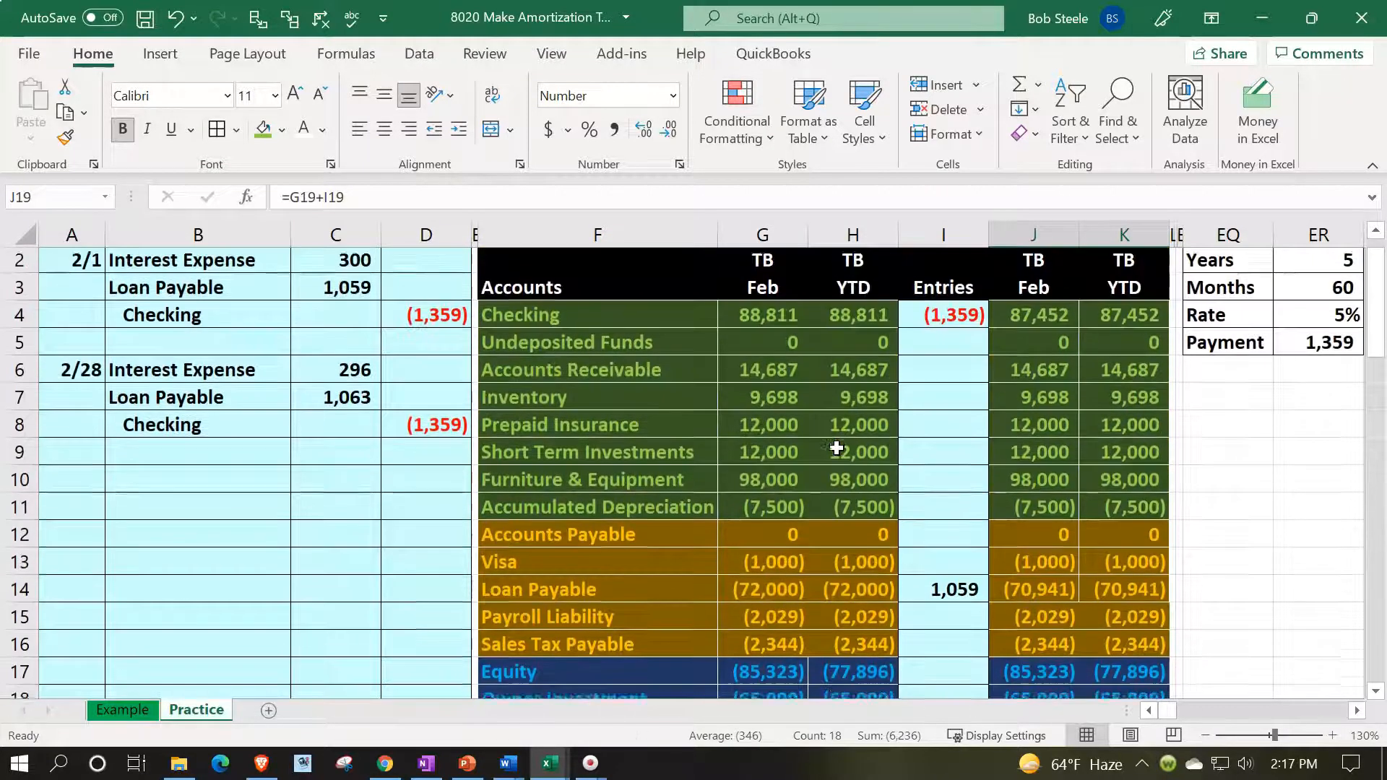
pyautogui.click(426, 425)
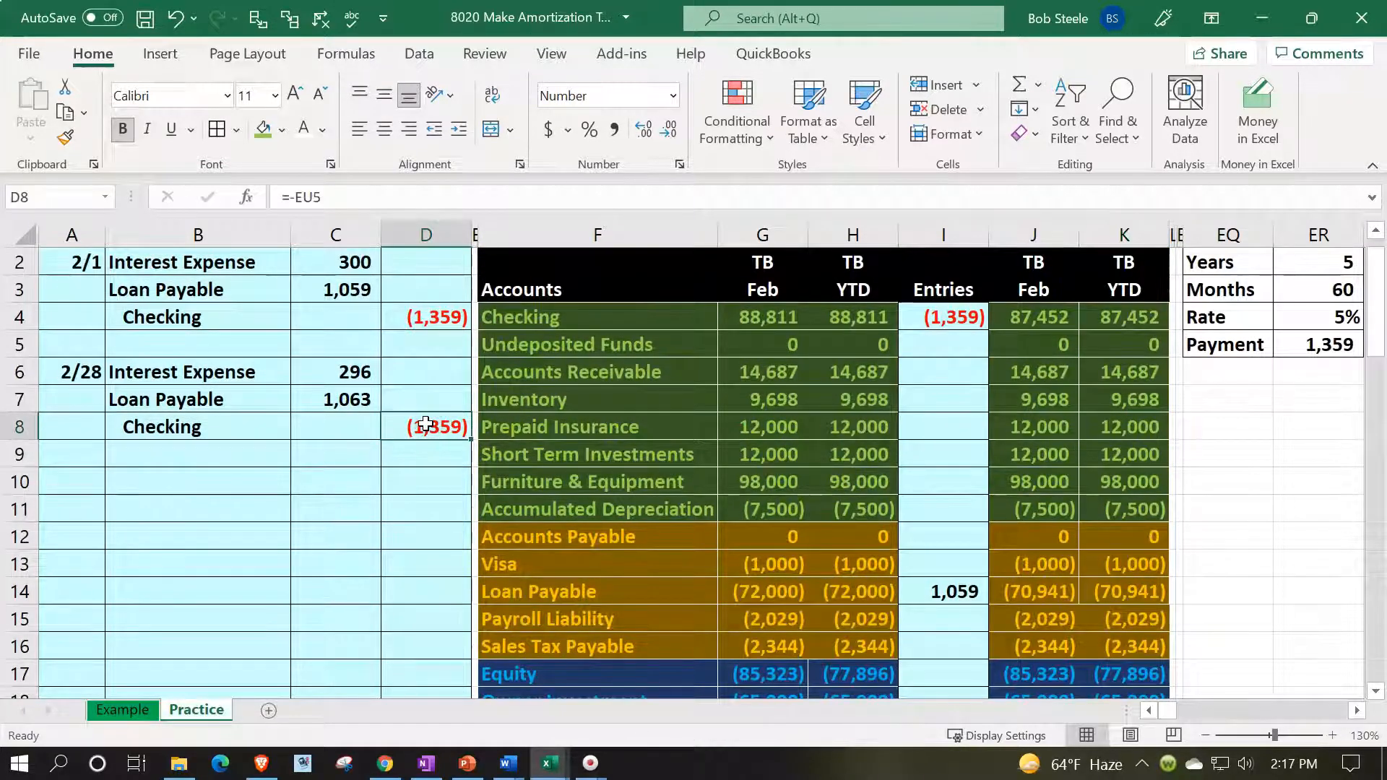
# Add the 2/28 principal debit in C7 to the Loan Payable posting in I14 so its formula is =C3+C7
pyautogui.press('Left')
pyautogui.press('Left')
pyautogui.press('Up')
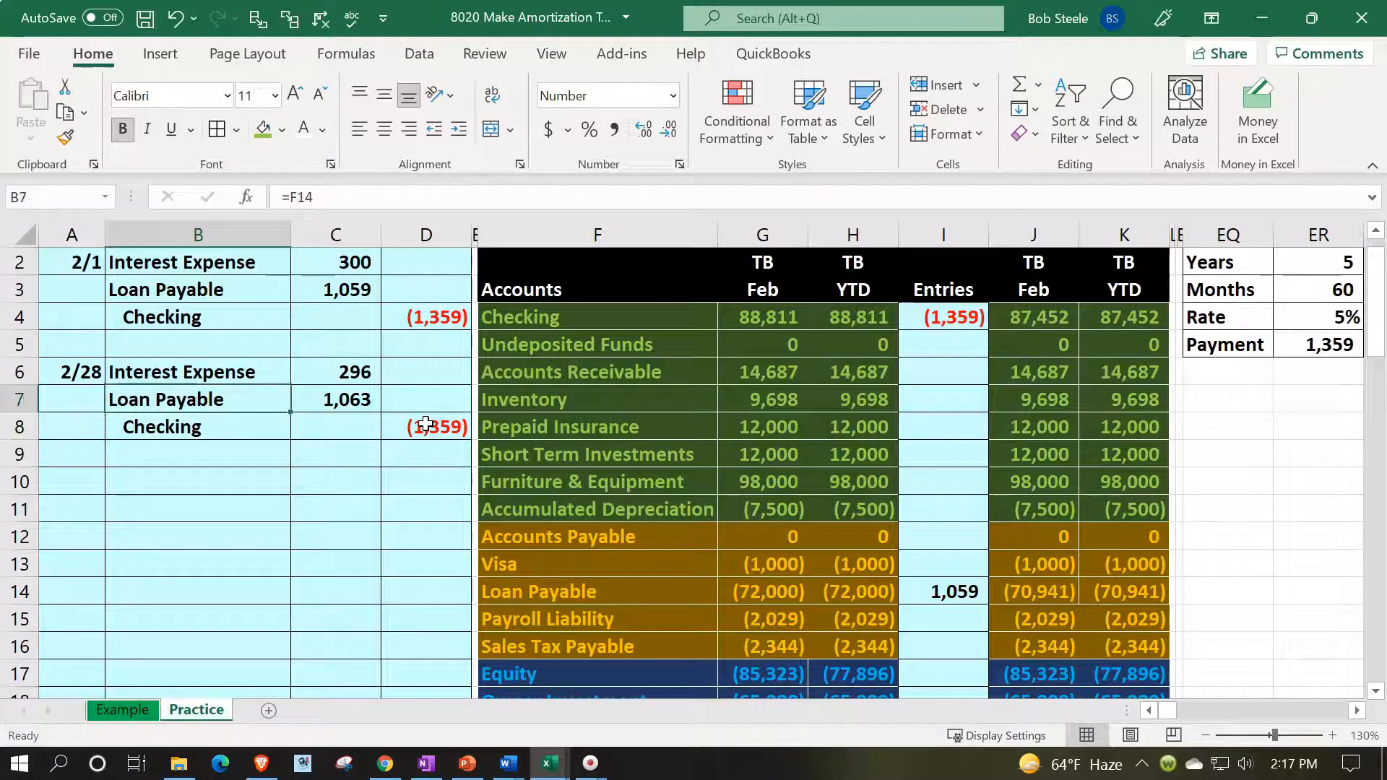
pyautogui.press('Right')
pyautogui.press('Down')
pyautogui.press('Down')
pyautogui.press('Down')
pyautogui.press('Down')
pyautogui.press('Down')
pyautogui.press('Down')
pyautogui.press('Right')
pyautogui.press('Right')
pyautogui.press('Right')
pyautogui.press('Down')
pyautogui.press('Right')
pyautogui.press('Right')
pyautogui.press('Right')
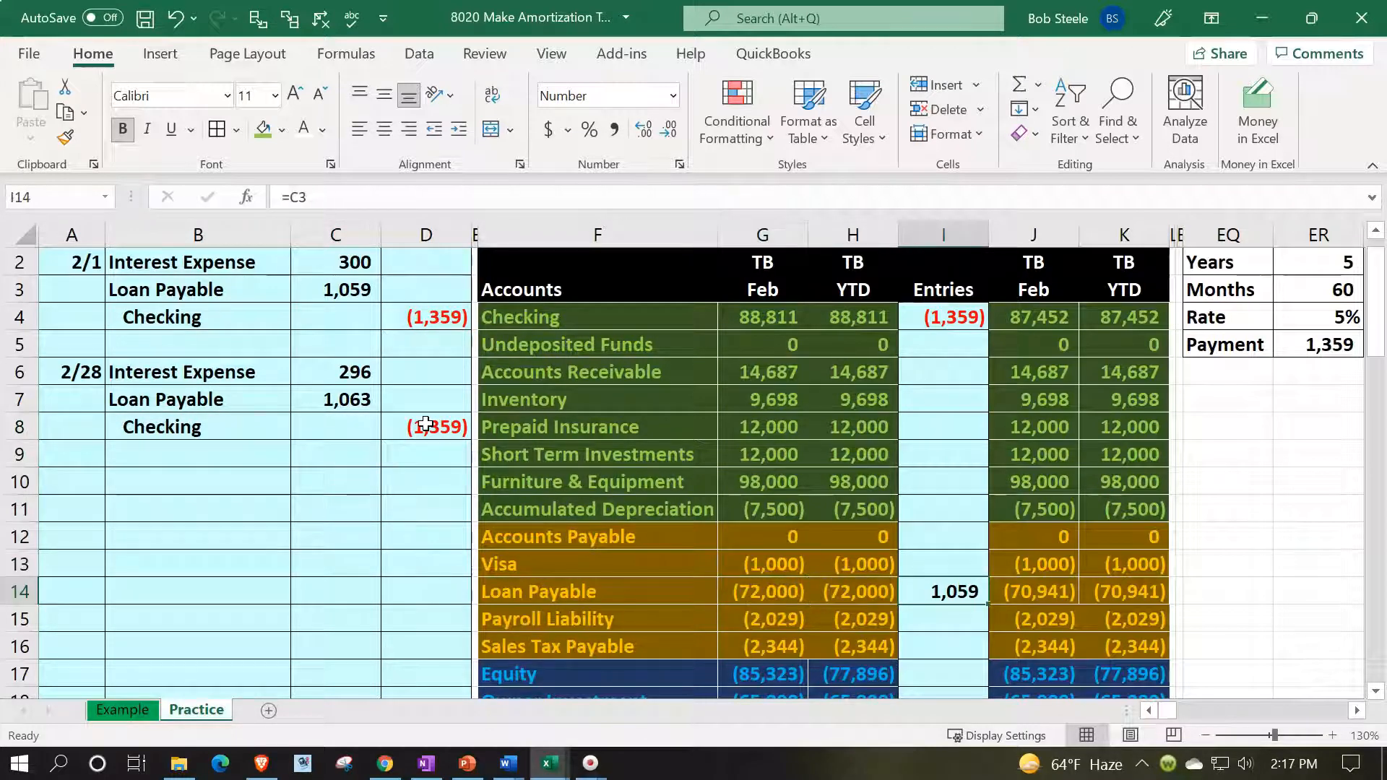
pyautogui.press('F2')
pyautogui.write('+')
pyautogui.press('Left')
pyautogui.press('Left')
pyautogui.press('Left')
pyautogui.press('Left')
pyautogui.press('Left')
pyautogui.press('Left')
pyautogui.press('Up')
pyautogui.press('Up')
pyautogui.press('Up')
pyautogui.press('Up')
pyautogui.press('Up')
pyautogui.press('Up')
pyautogui.press('Up')
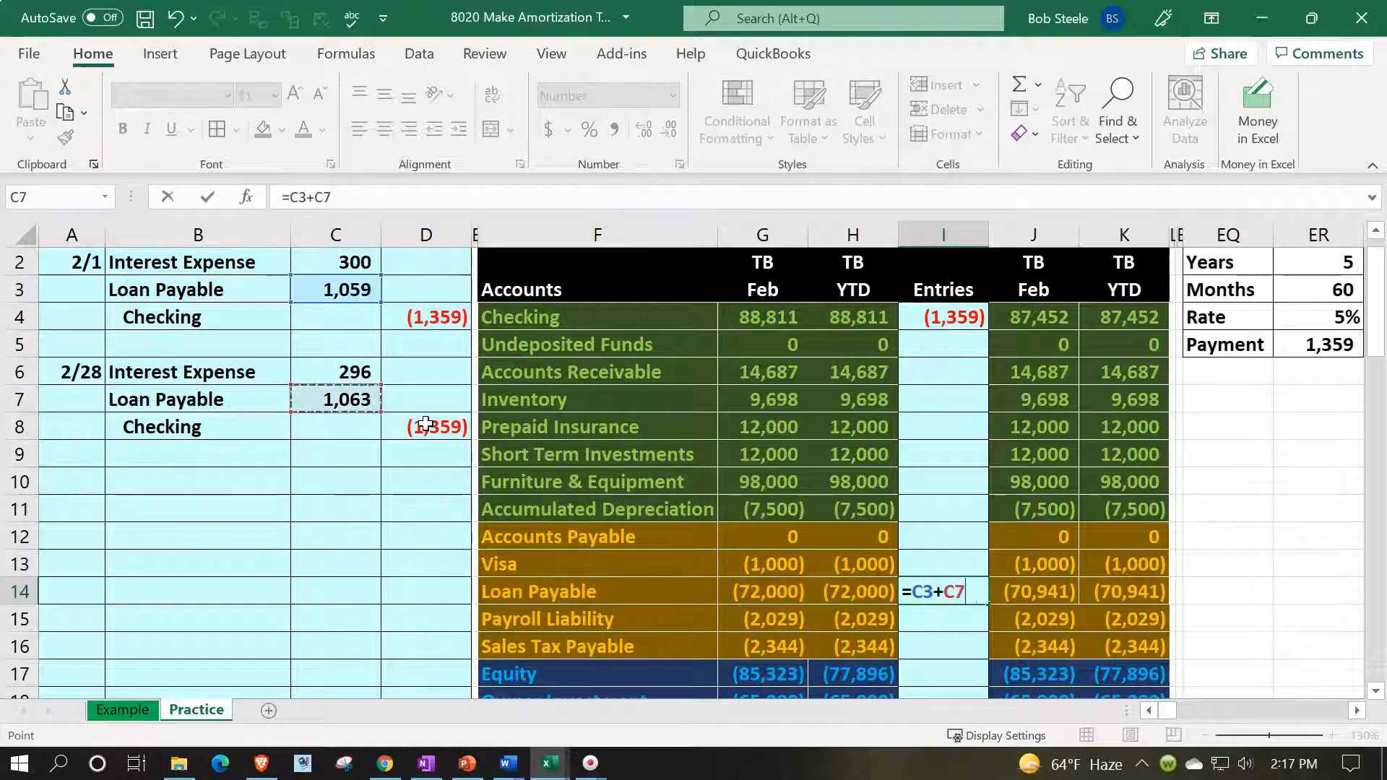
pyautogui.press('Return')
# Compare the ending Loan Payable balance in J14 with the month 2 balance in EX5 of the amortization table
pyautogui.press('Right')
pyautogui.press('Up')
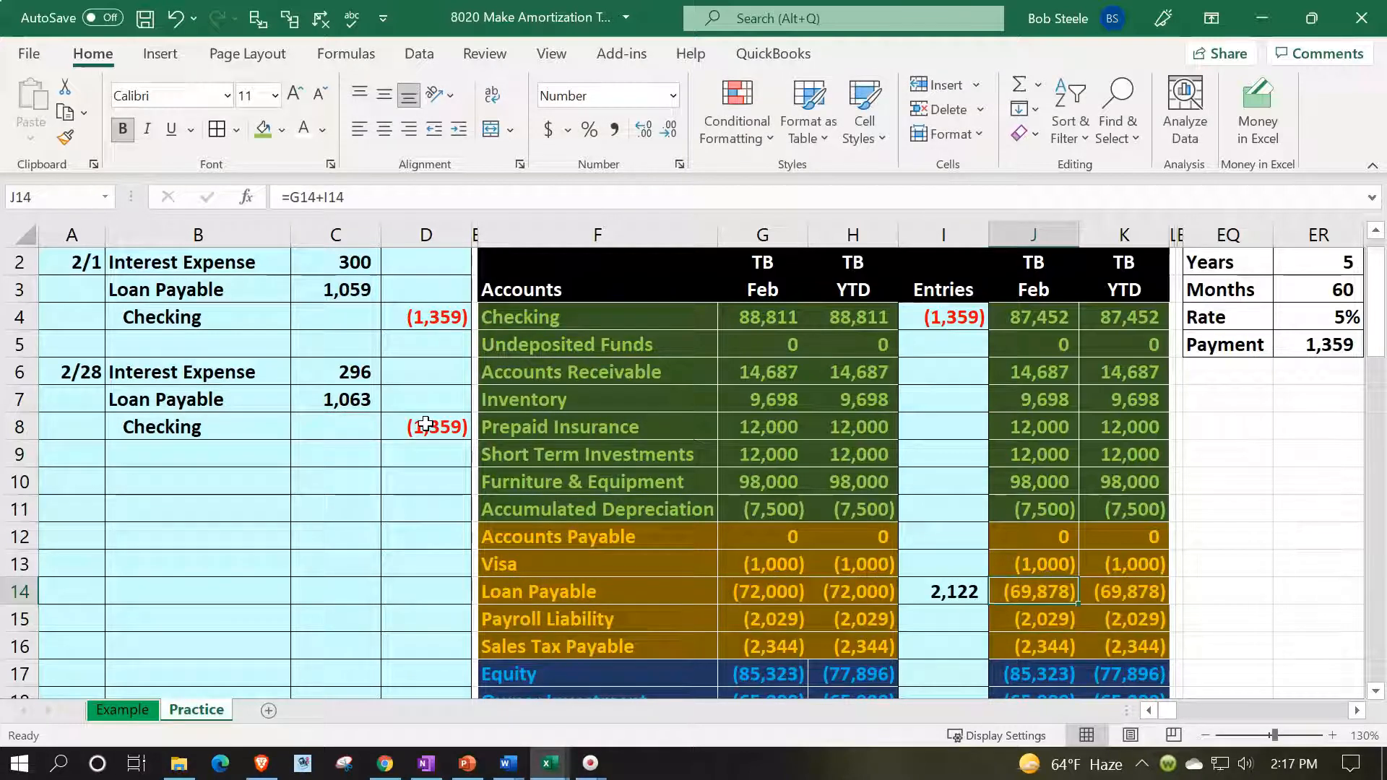
pyautogui.press('Right')
pyautogui.press('Right')
pyautogui.press('Right')
pyautogui.press('Right')
pyautogui.press('Right')
pyautogui.press('Right')
pyautogui.press('Right')
pyautogui.press('Right')
pyautogui.press('Right')
pyautogui.press('Right')
pyautogui.press('Right')
pyautogui.press('Right')
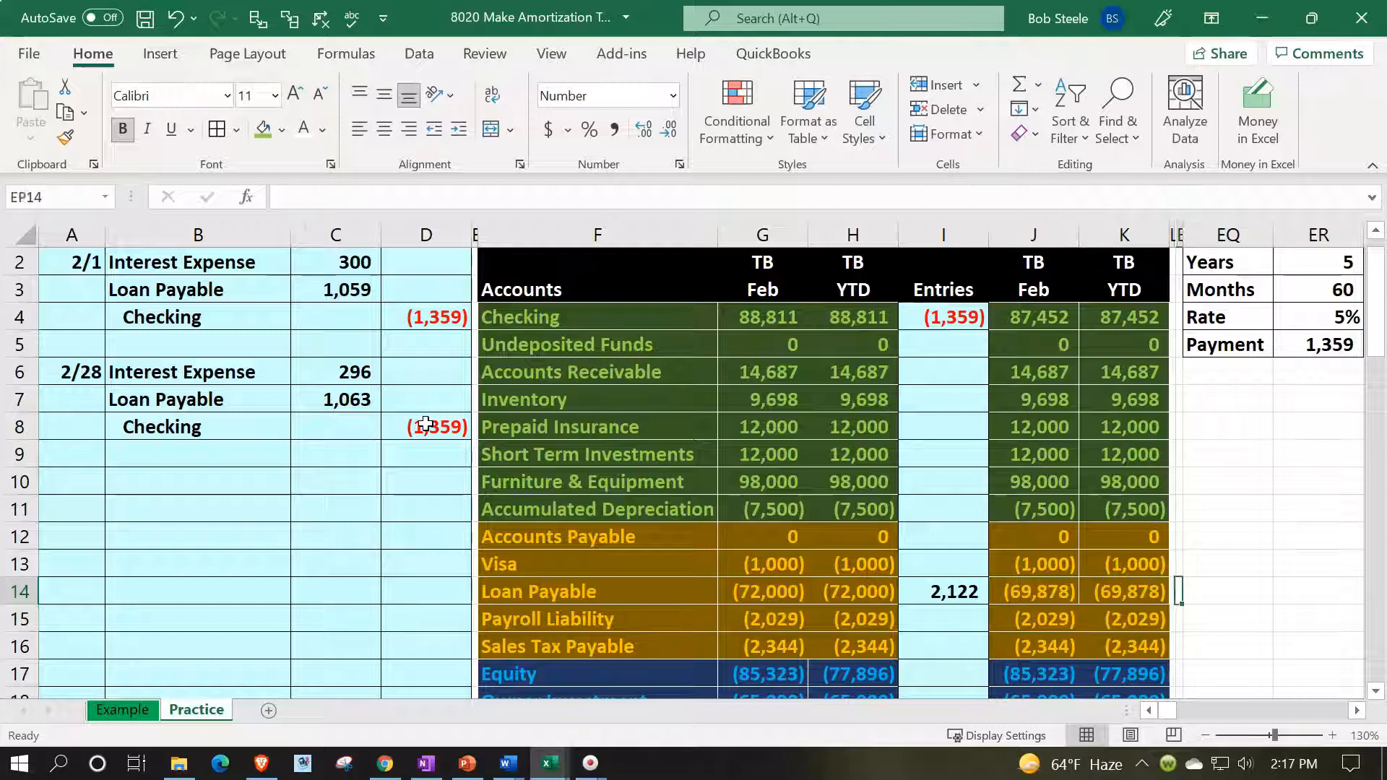
pyautogui.press('Left')
pyautogui.press('Up')
pyautogui.press('Up')
pyautogui.press('Up')
pyautogui.press('Up')
pyautogui.press('Up')
pyautogui.press('Up')
pyautogui.press('Up')
pyautogui.press('Up')
pyautogui.press('Up')
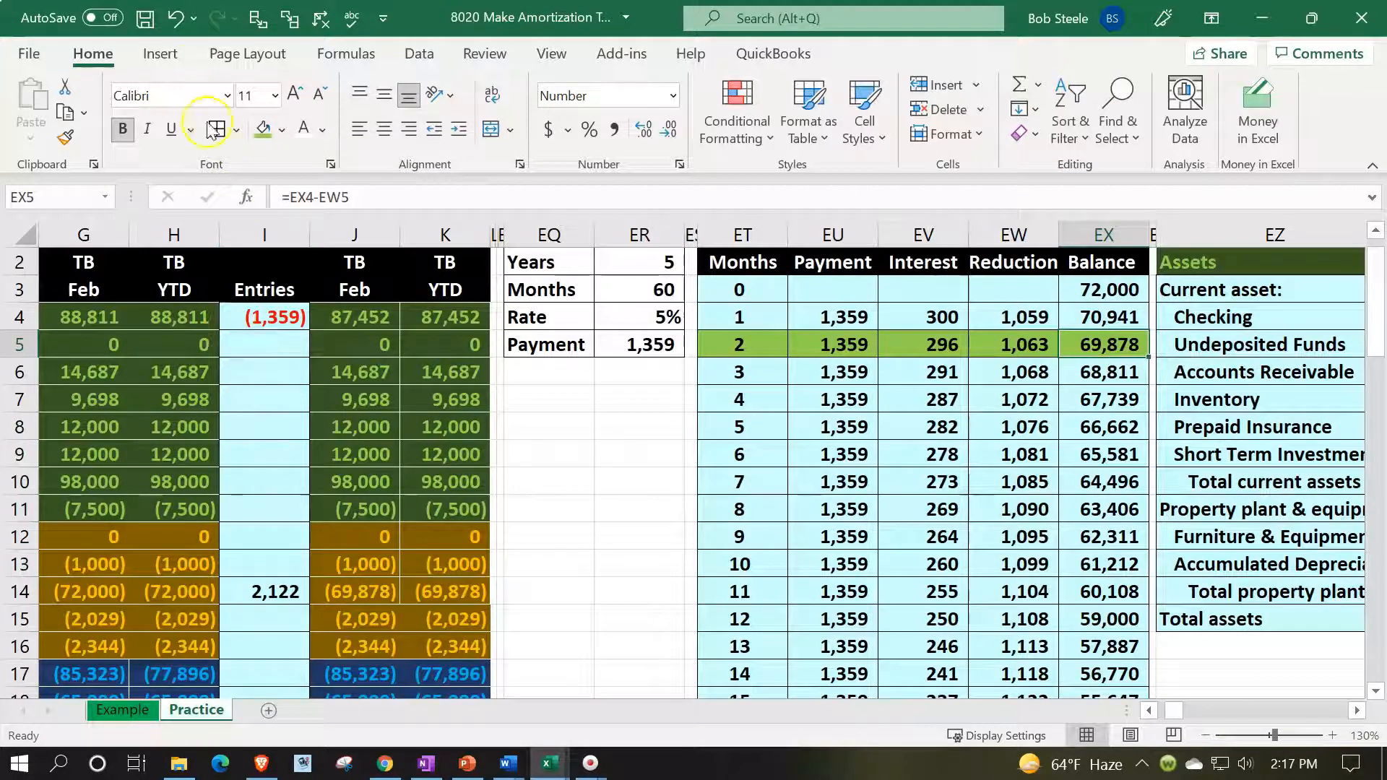
# Undo the I14 change to compare Loan Payable in K14 with the month 1 balance in EX4, and redo it to check EX5
pyautogui.click(174, 19)
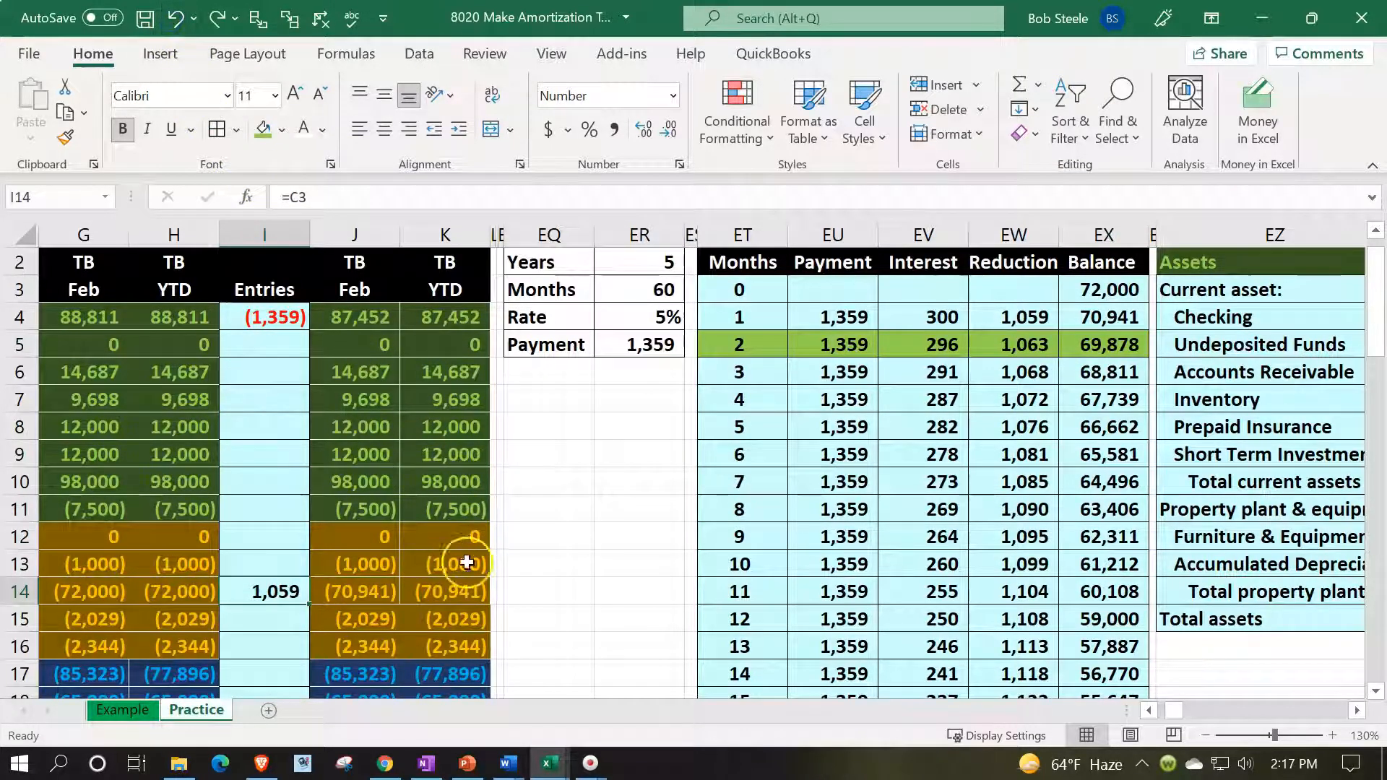
pyautogui.click(469, 589)
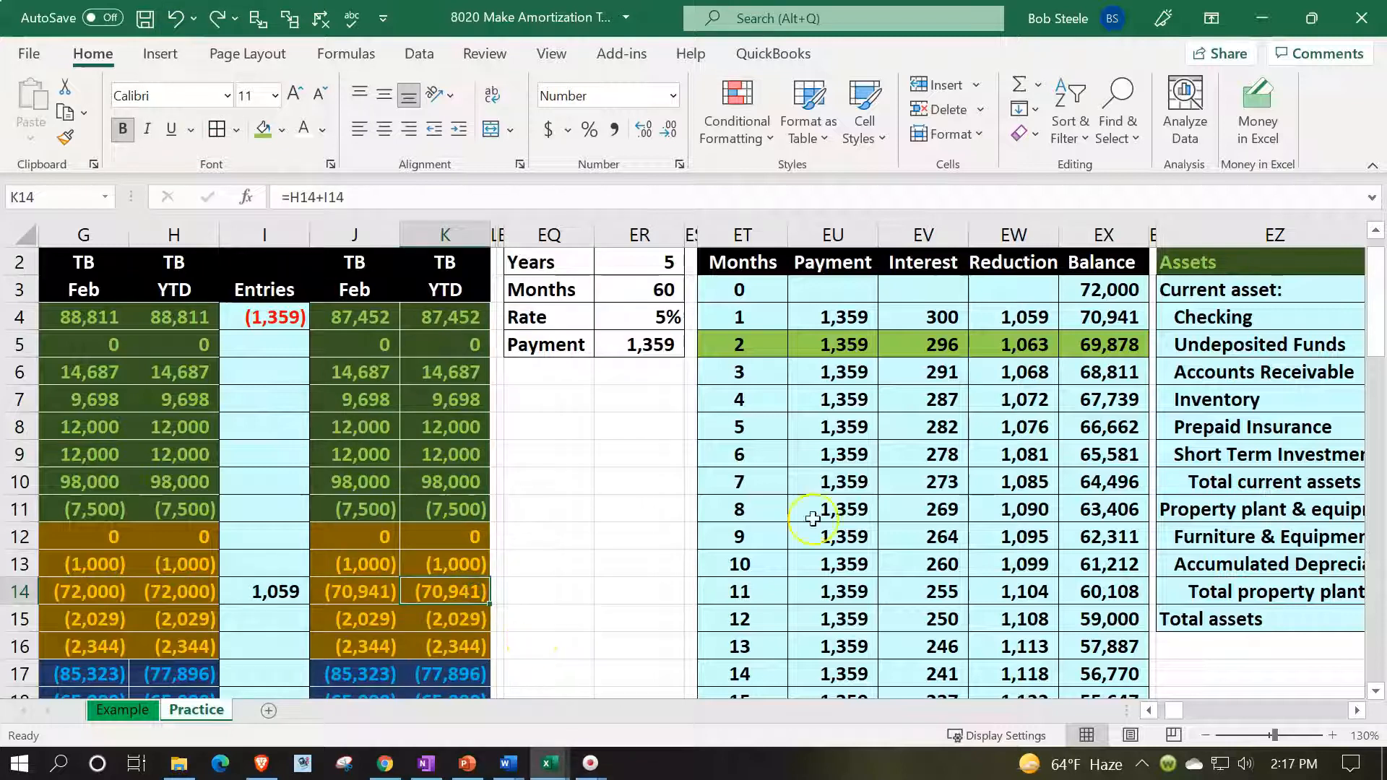
pyautogui.click(1082, 321)
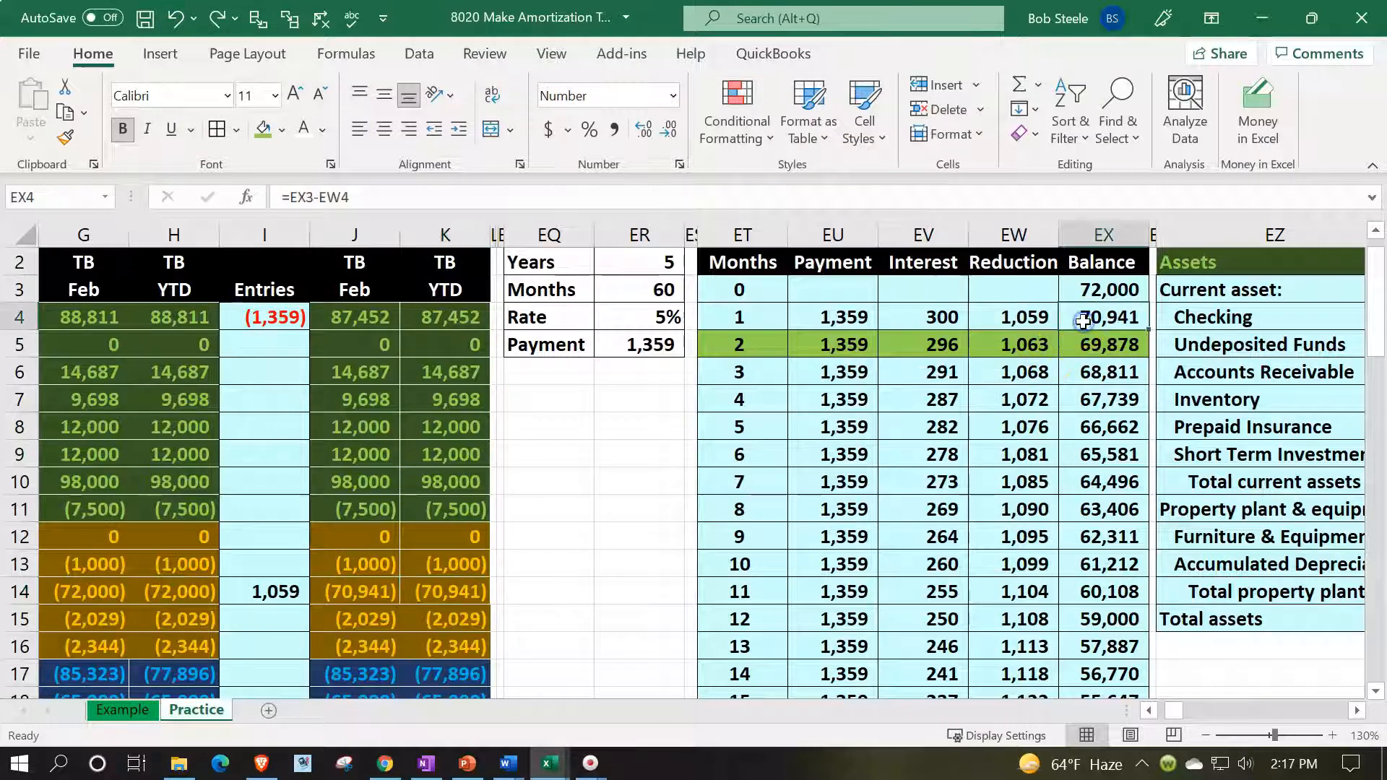
pyautogui.click(216, 18)
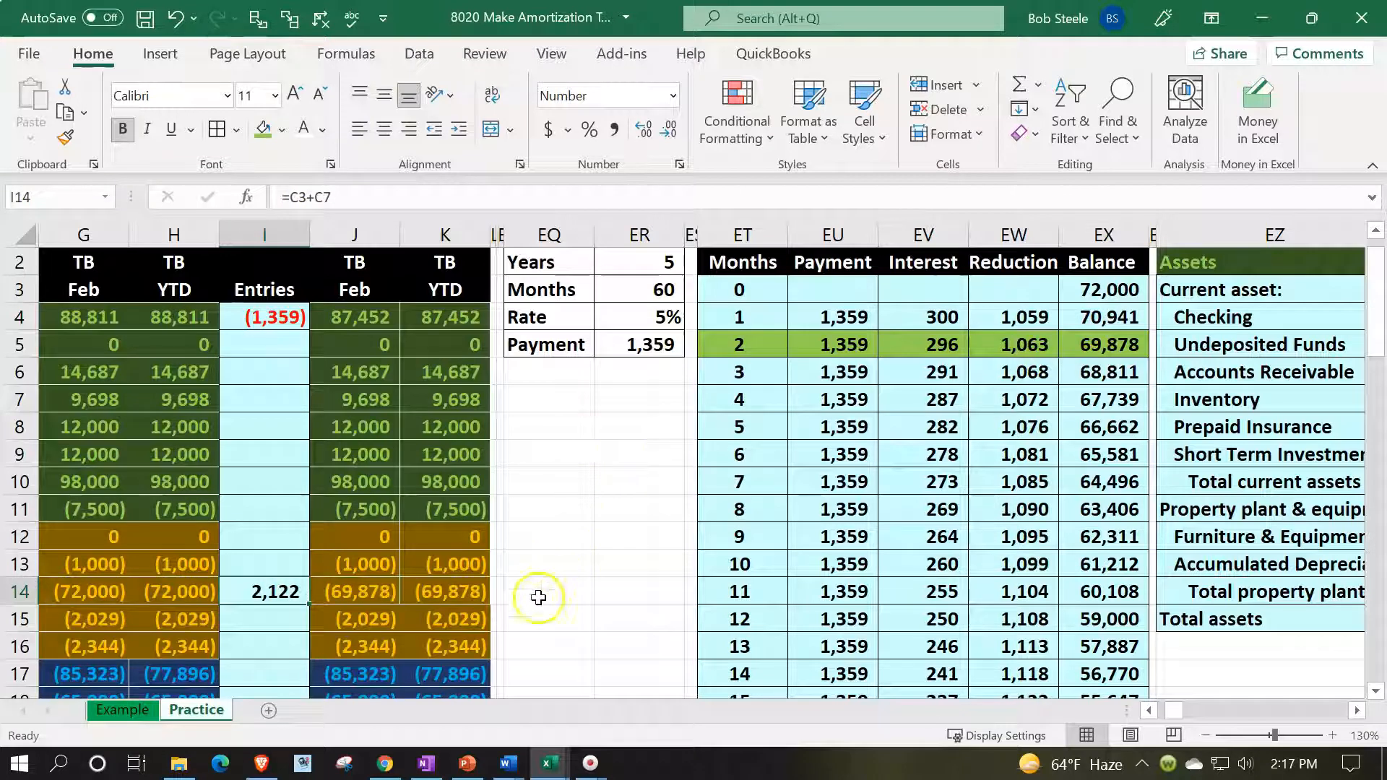
pyautogui.click(1088, 345)
# Add the 2/28 Checking credit in D8 to the Checking posting in I4 so its formula is =D4+D8
pyautogui.press('Left')
pyautogui.press('Left')
pyautogui.press('Home')
pyautogui.press('Right')
pyautogui.press('Right')
pyautogui.press('Right')
pyautogui.press('Right')
pyautogui.press('Right')
pyautogui.press('Right')
pyautogui.press('Right')
pyautogui.press('Right')
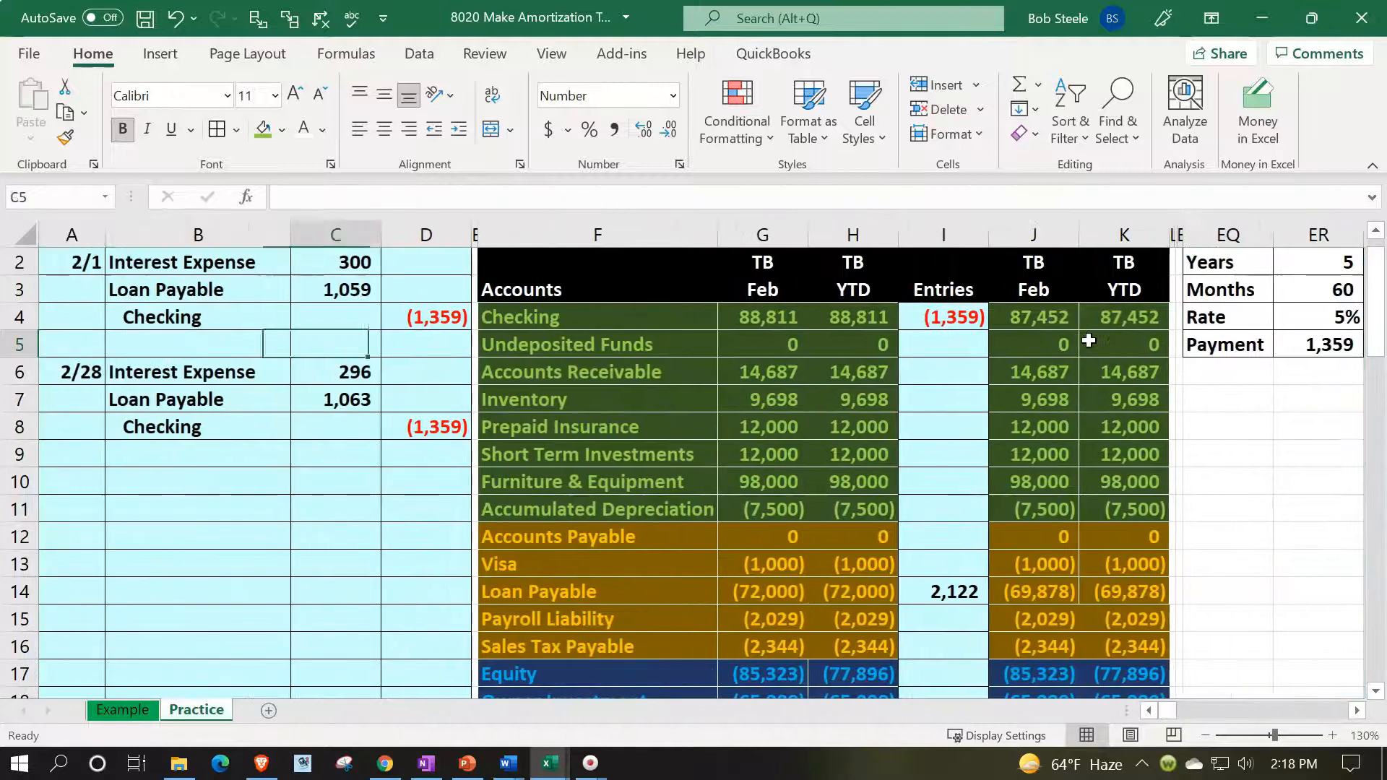
pyautogui.press('Up')
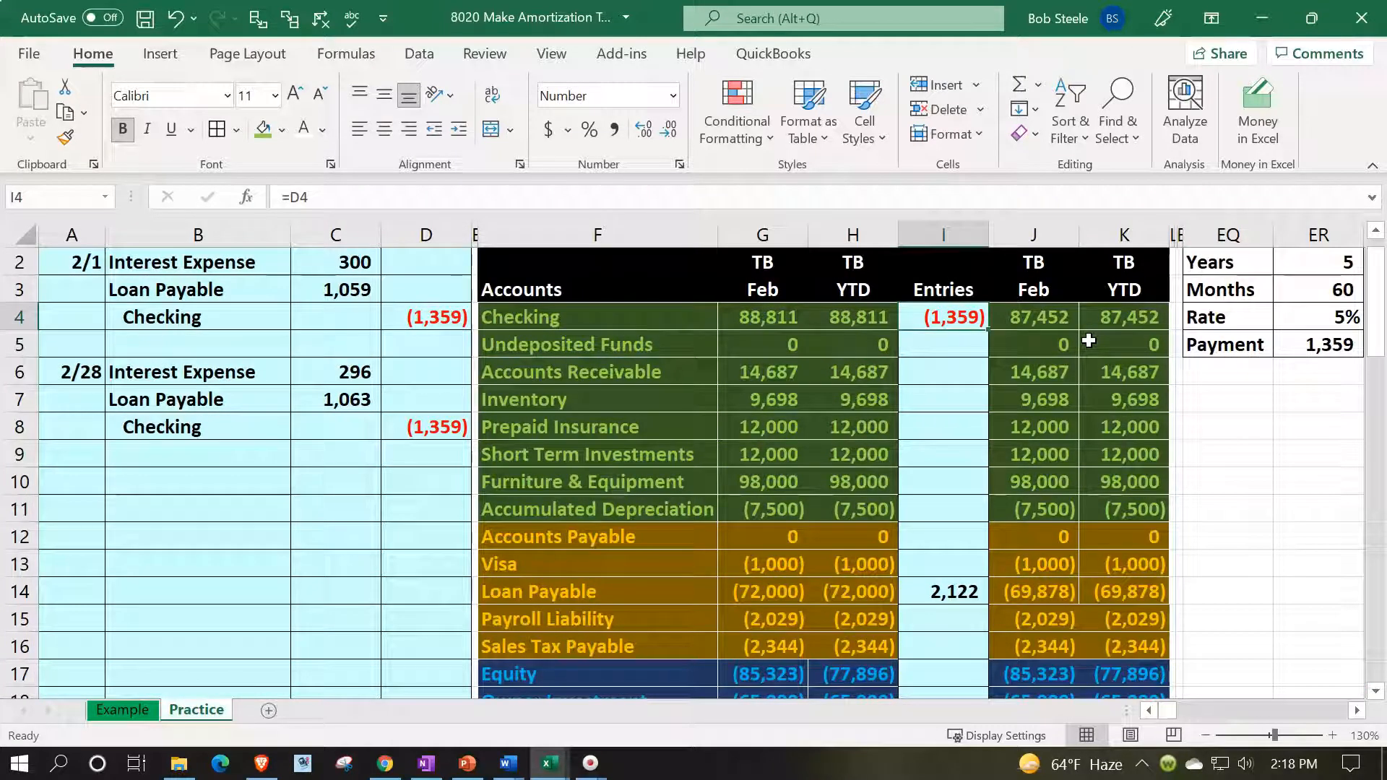
pyautogui.press('F2')
pyautogui.write('+')
pyautogui.press('Down')
pyautogui.press('Down')
pyautogui.press('Down')
pyautogui.press('Left')
pyautogui.press('Left')
pyautogui.press('Left')
pyautogui.press('Left')
pyautogui.press('Left')
pyautogui.press('Down')
pyautogui.press('Return')
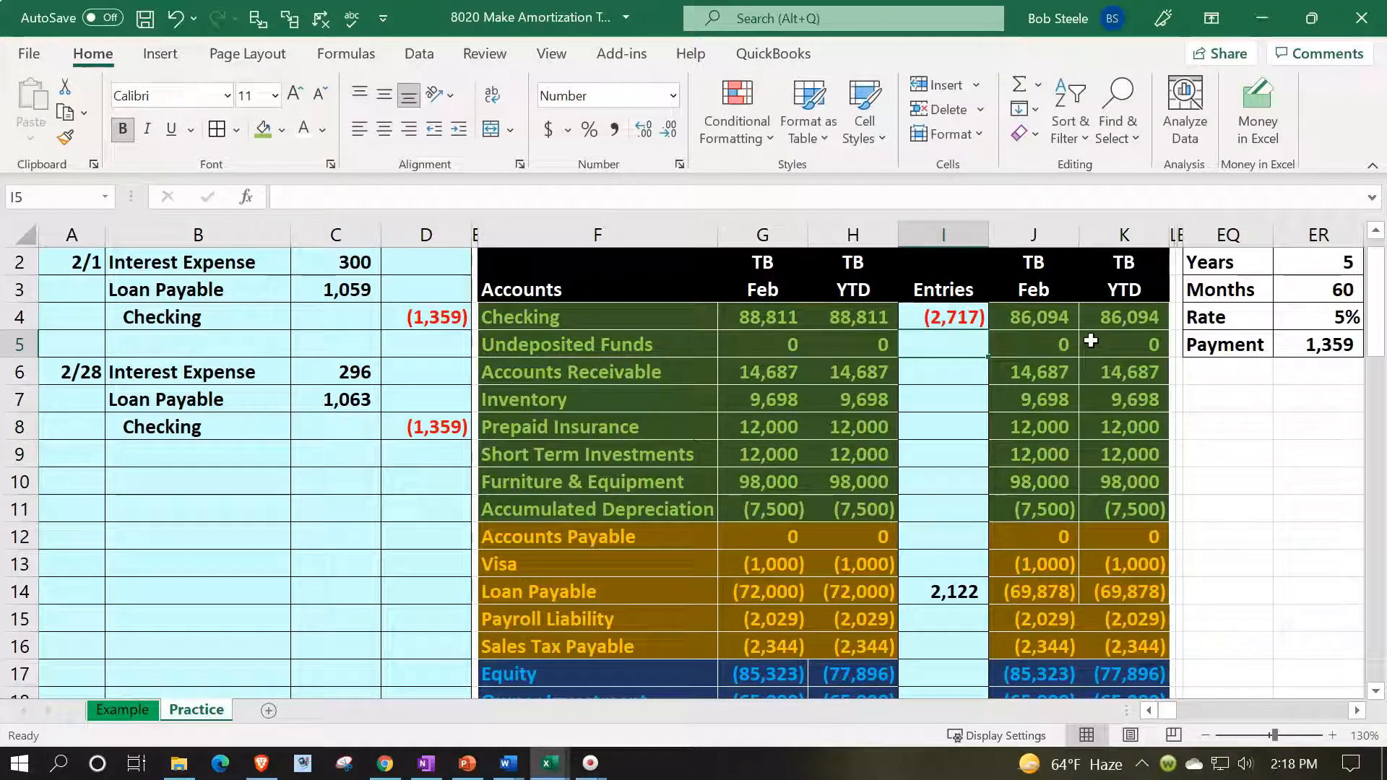
# Unhide the hidden columns between K and EQ to bring back the general ledger accounts
pyautogui.scroll(-4, 1091, 341)
pyautogui.scroll(4, 1091, 341)
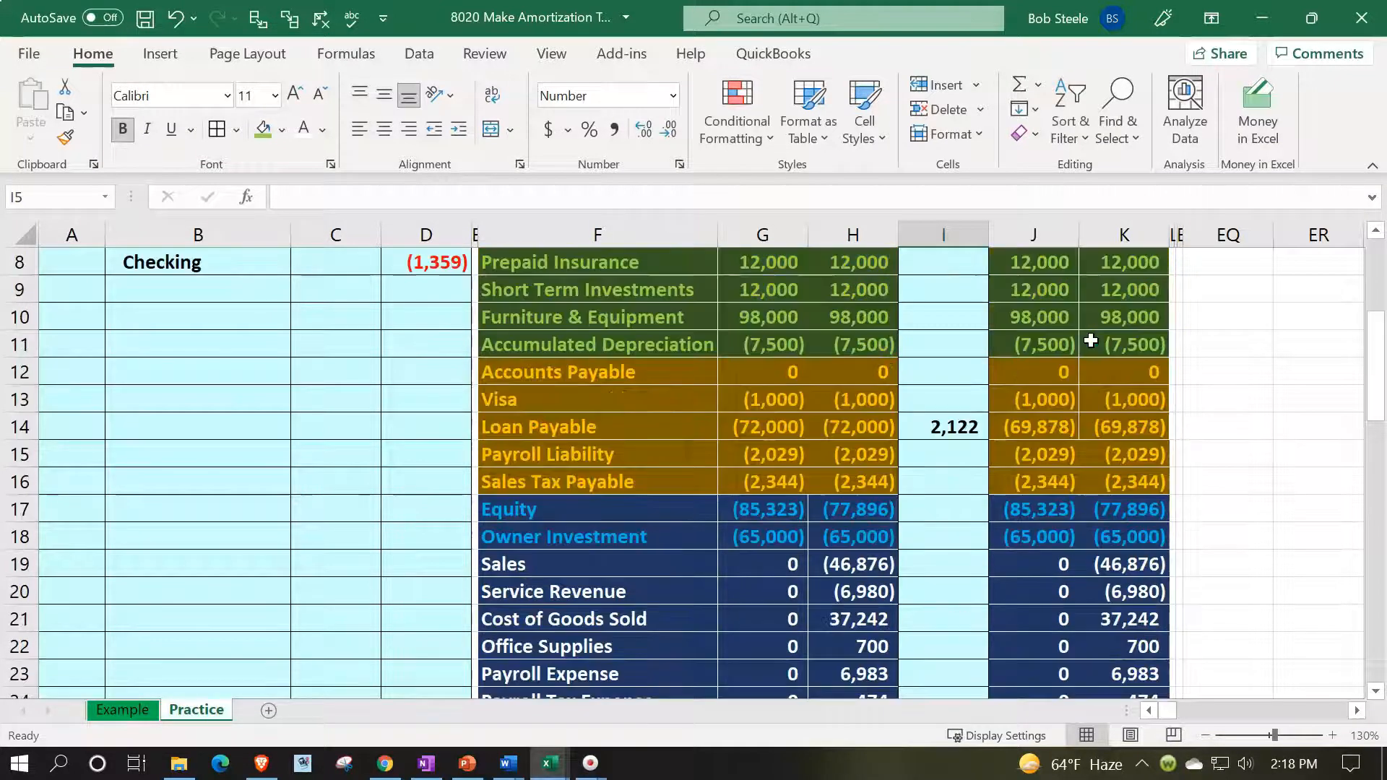
pyautogui.click(1120, 239)
pyautogui.moveTo(1117, 237); pyautogui.dragTo(1213, 224)
pyautogui.rightClick(1191, 316)
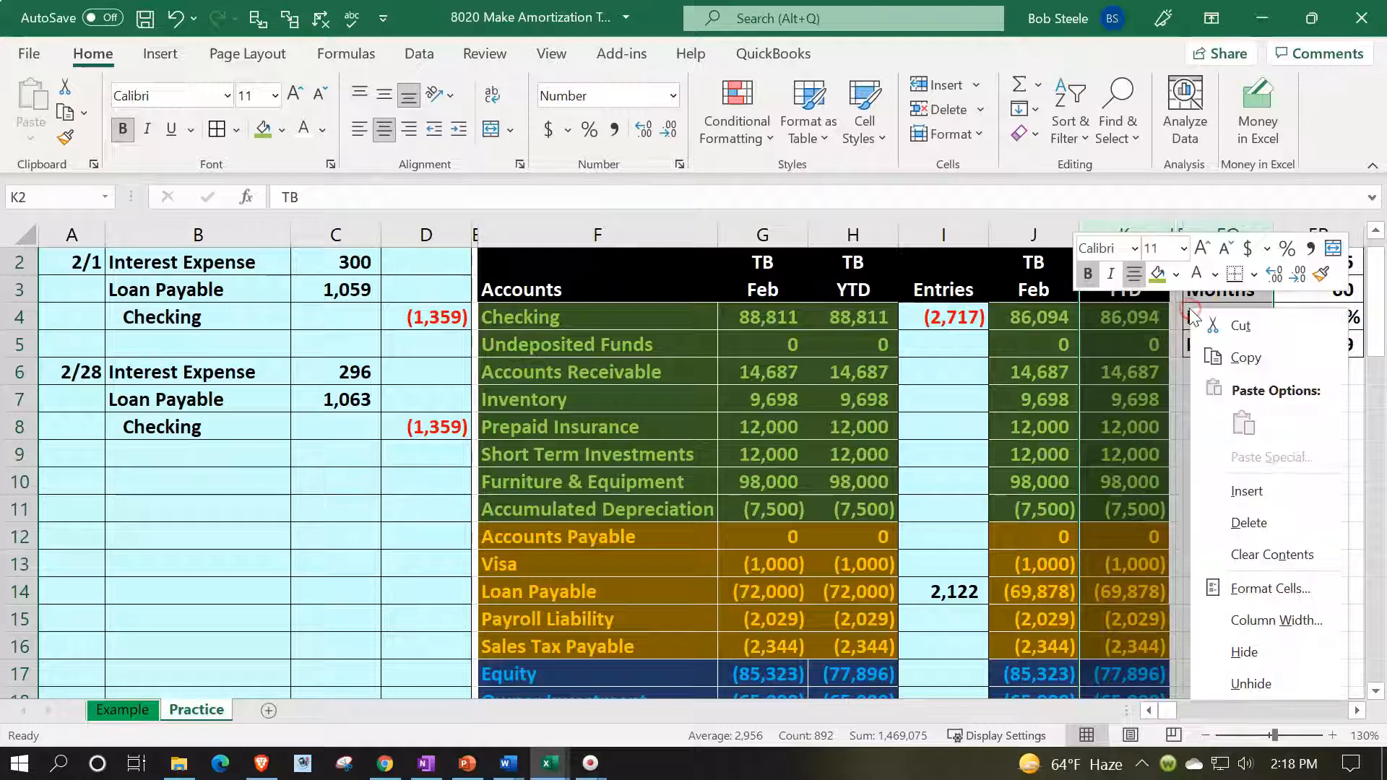
pyautogui.click(1264, 678)
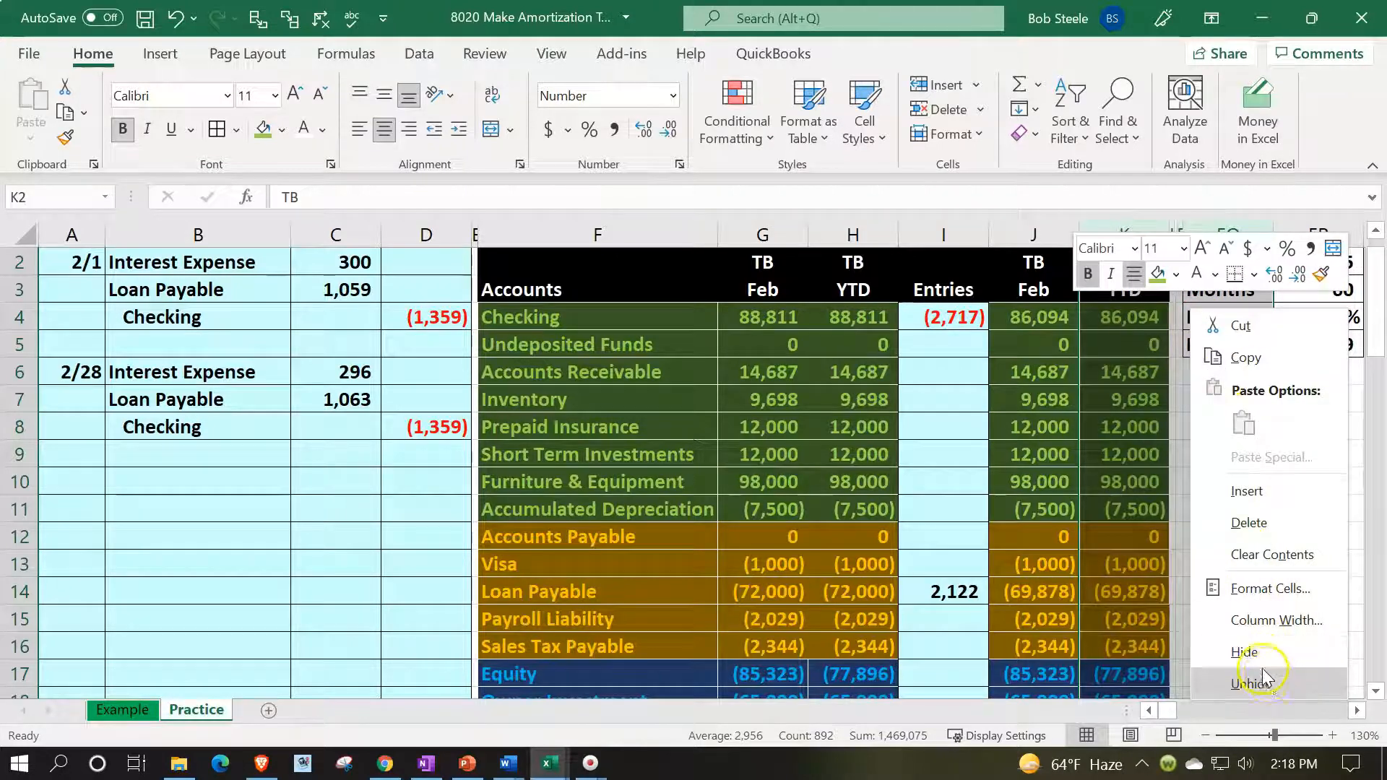
pyautogui.click(1148, 398)
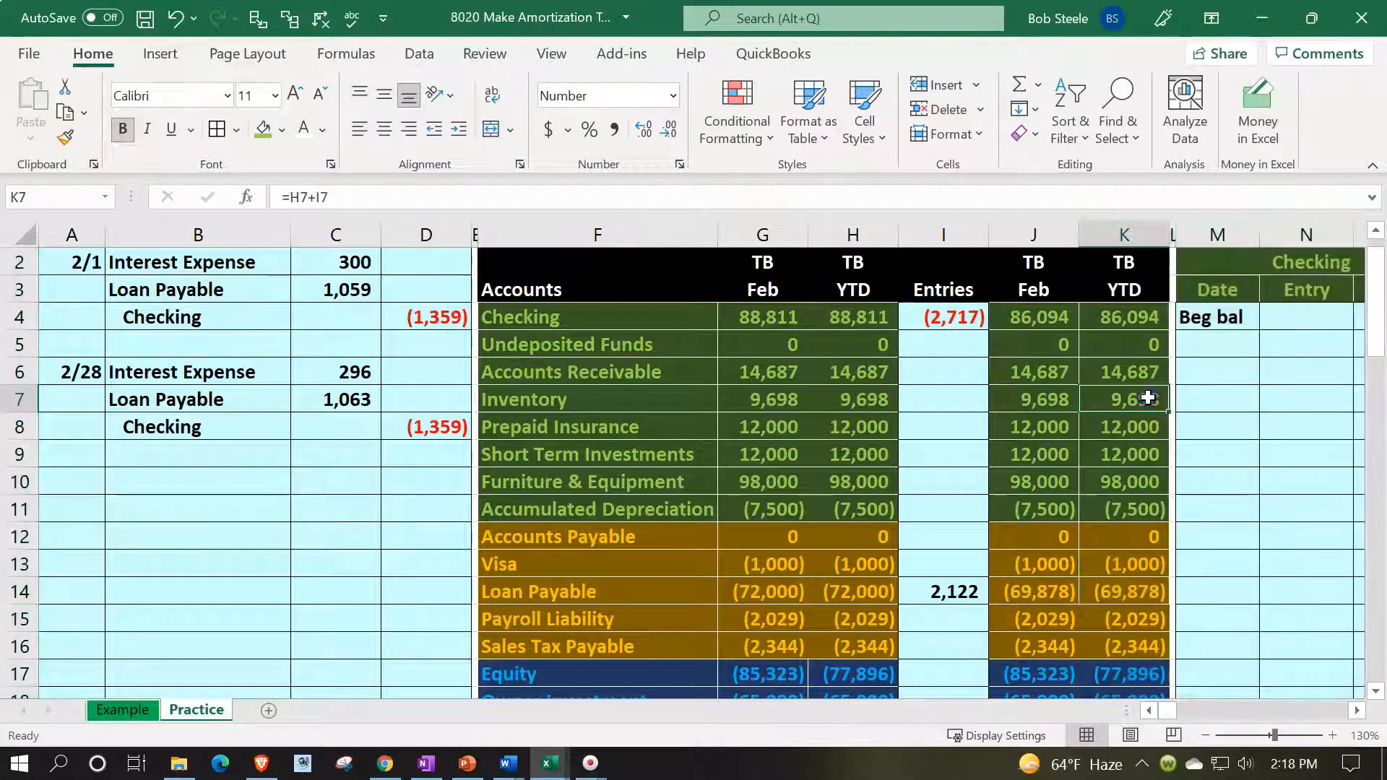
pyautogui.press('Left')
pyautogui.press('Left')
pyautogui.press('Left')
pyautogui.press('Left')
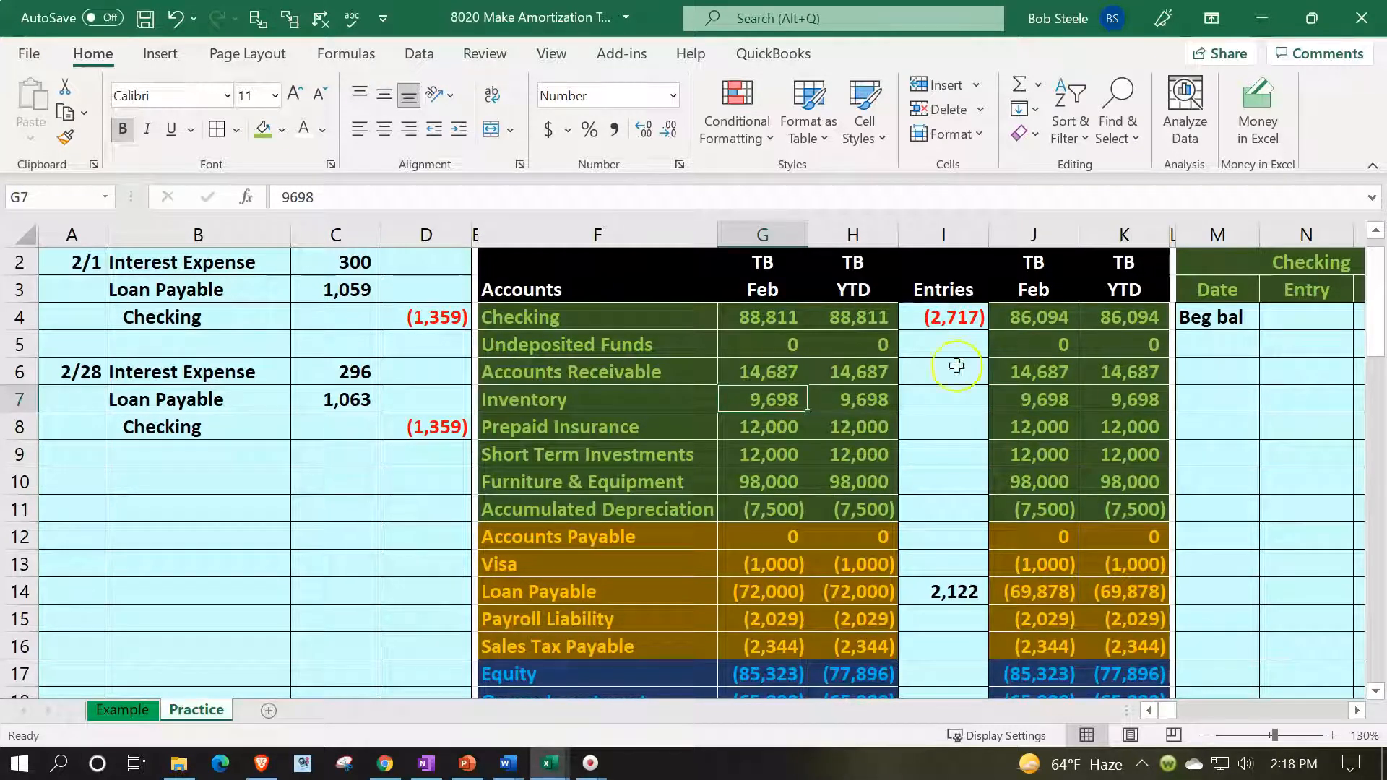
# Try a green fill on the 2/1 journal entry in B2:D4
pyautogui.moveTo(120, 260); pyautogui.dragTo(429, 327)
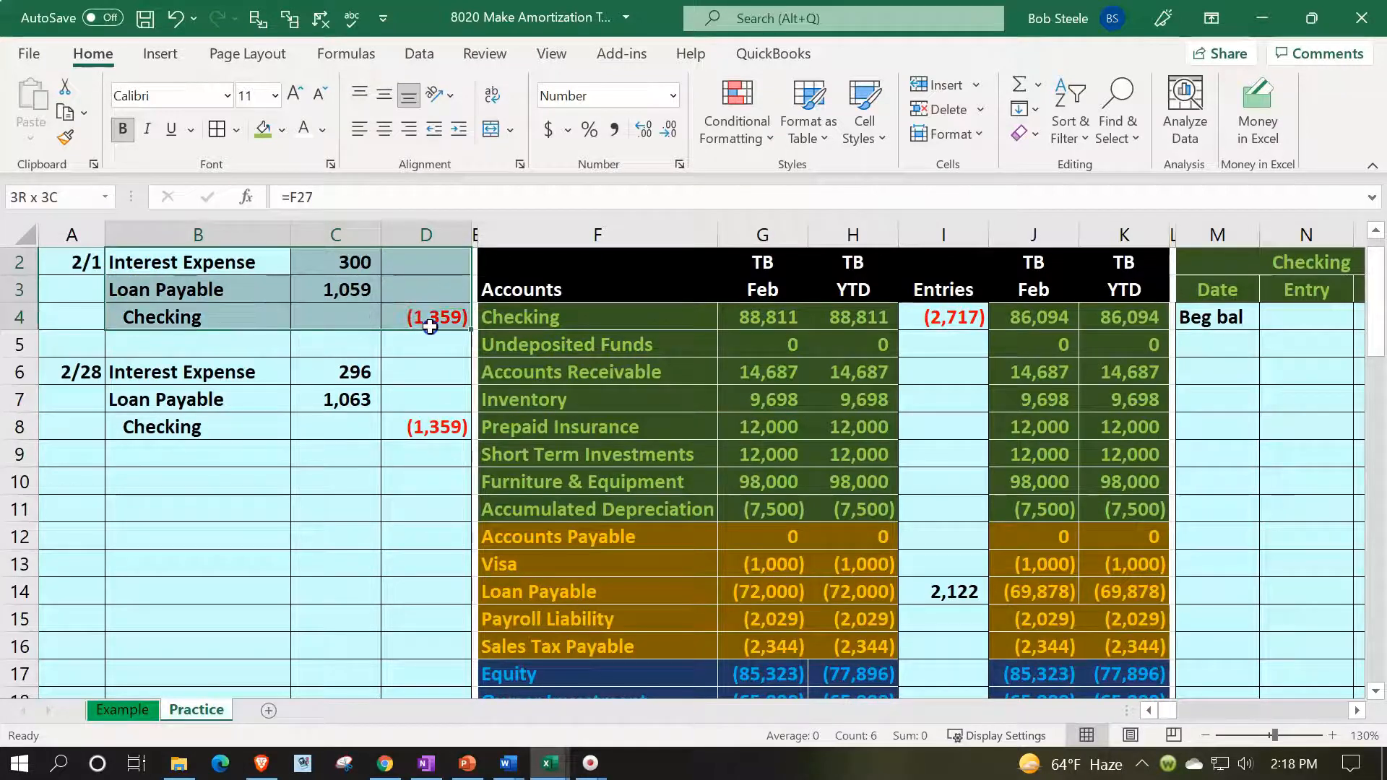
pyautogui.click(263, 130)
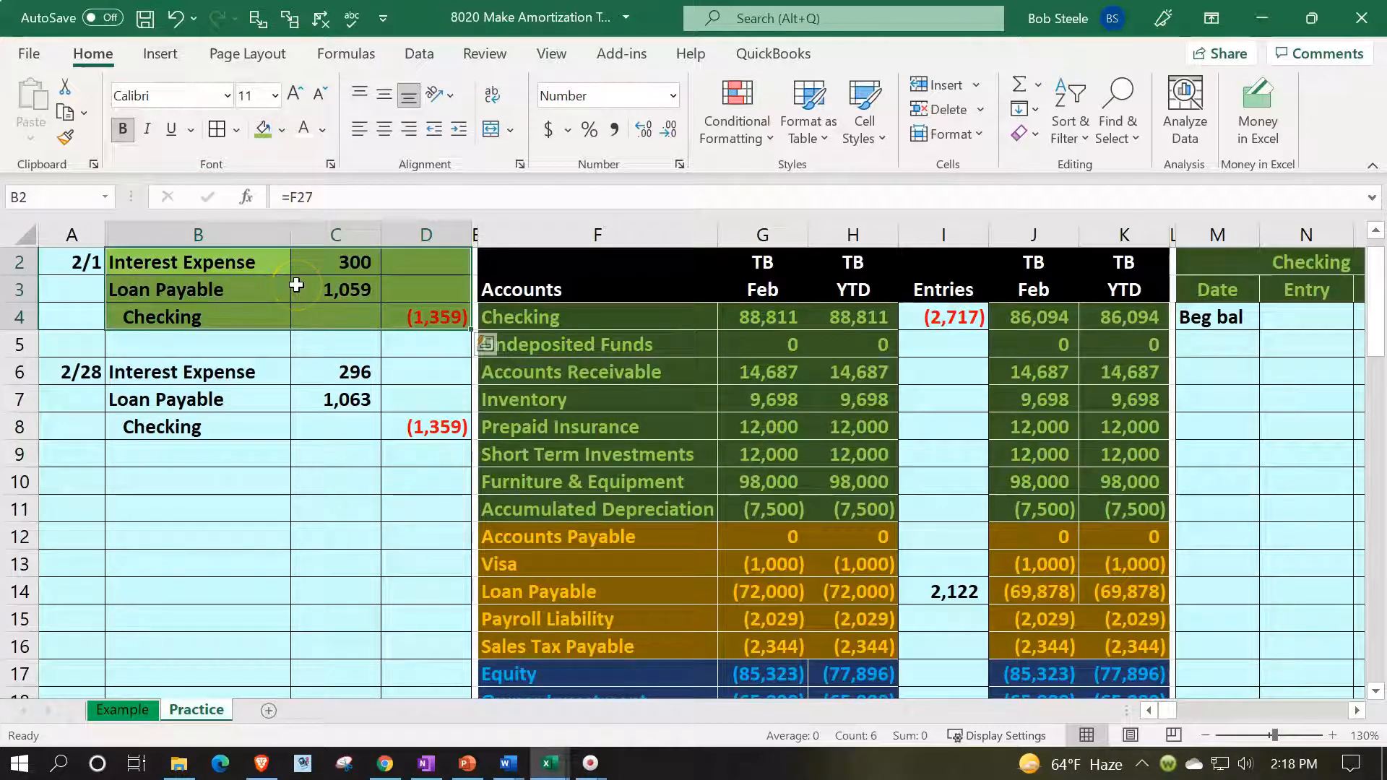
pyautogui.click(175, 17)
# Check Interest Expense in B2 and F27, and look across the general ledger for a matching expense account
pyautogui.click(247, 263)
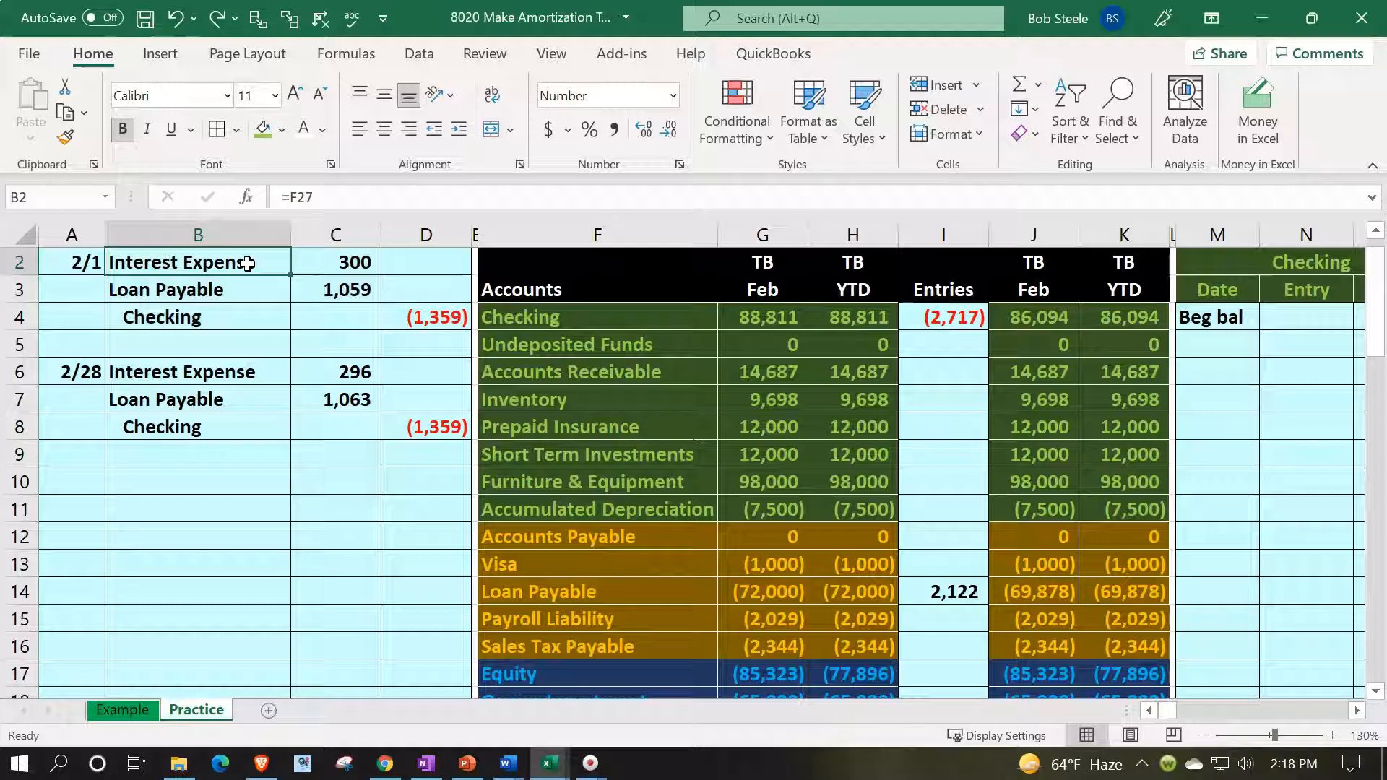
pyautogui.scroll(-5, 390, 470)
pyautogui.click(554, 538)
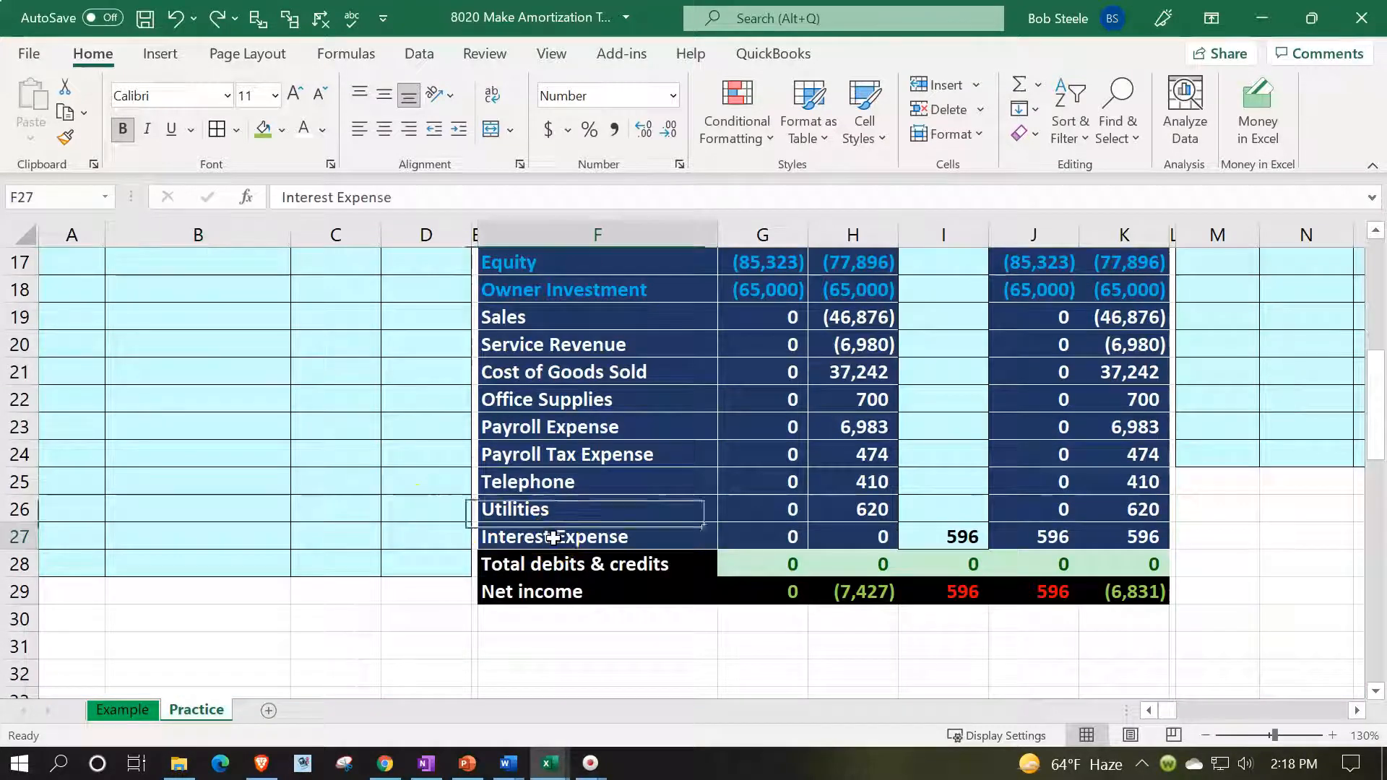
pyautogui.scroll(5, 554, 537)
pyautogui.click(750, 383)
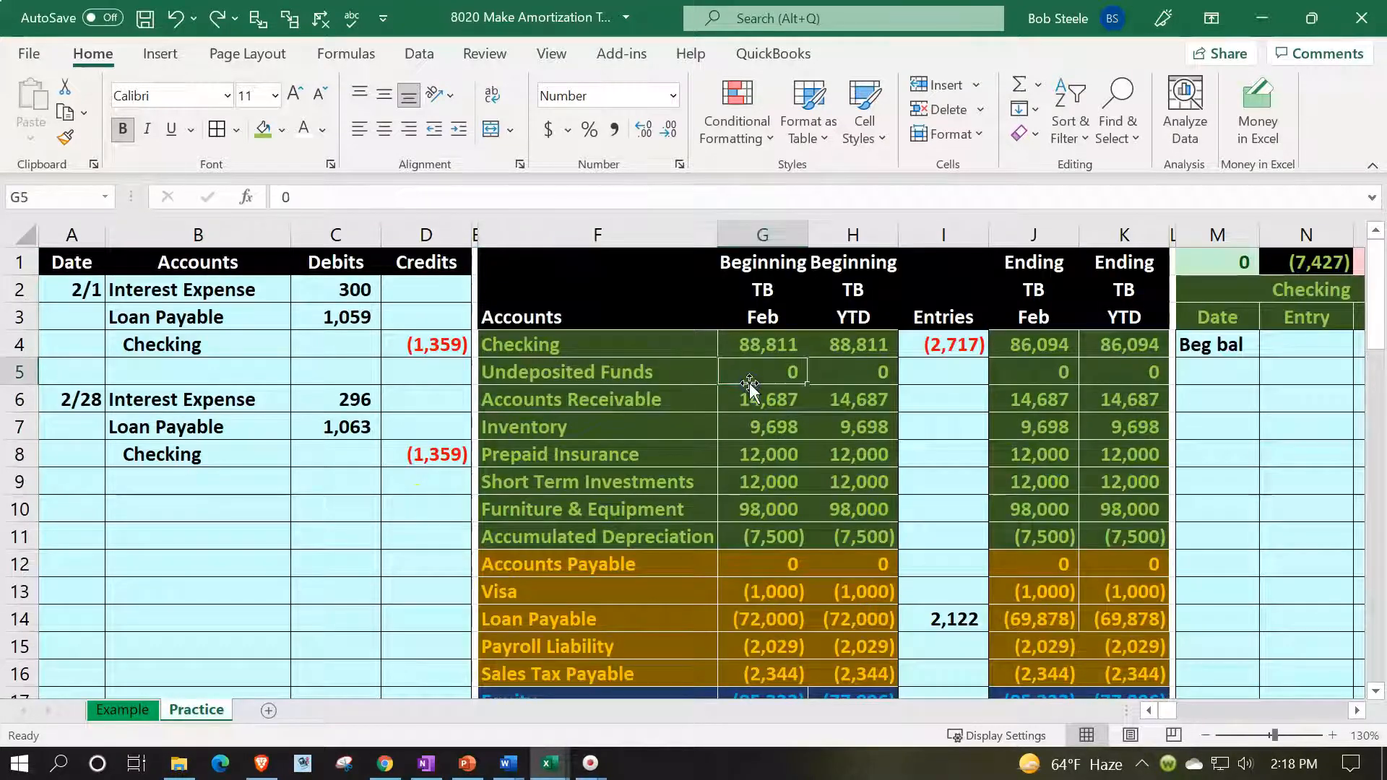
pyautogui.press('Right')
pyautogui.press('Right')
pyautogui.press('Right')
pyautogui.press('Right')
pyautogui.press('Right')
pyautogui.press('Right')
pyautogui.press('Right')
pyautogui.press('Right')
pyautogui.press('Right')
pyautogui.press('Right')
pyautogui.press('Right')
pyautogui.press('Right')
pyautogui.press('Right')
pyautogui.press('Right')
pyautogui.press('Right')
pyautogui.press('Right')
pyautogui.press('Right')
pyautogui.press('Right')
pyautogui.press('Right')
pyautogui.press('Right')
pyautogui.press('Right')
pyautogui.press('Right')
pyautogui.press('Right')
pyautogui.press('Right')
pyautogui.press('Right')
pyautogui.press('Right')
pyautogui.press('Right')
pyautogui.press('Right')
pyautogui.press('Right')
pyautogui.press('Right')
pyautogui.press('Right')
pyautogui.press('Right')
pyautogui.press('Right')
pyautogui.press('Right')
pyautogui.press('Right')
pyautogui.press('Right')
pyautogui.press('Right')
pyautogui.press('Right')
pyautogui.press('Right')
pyautogui.press('Right')
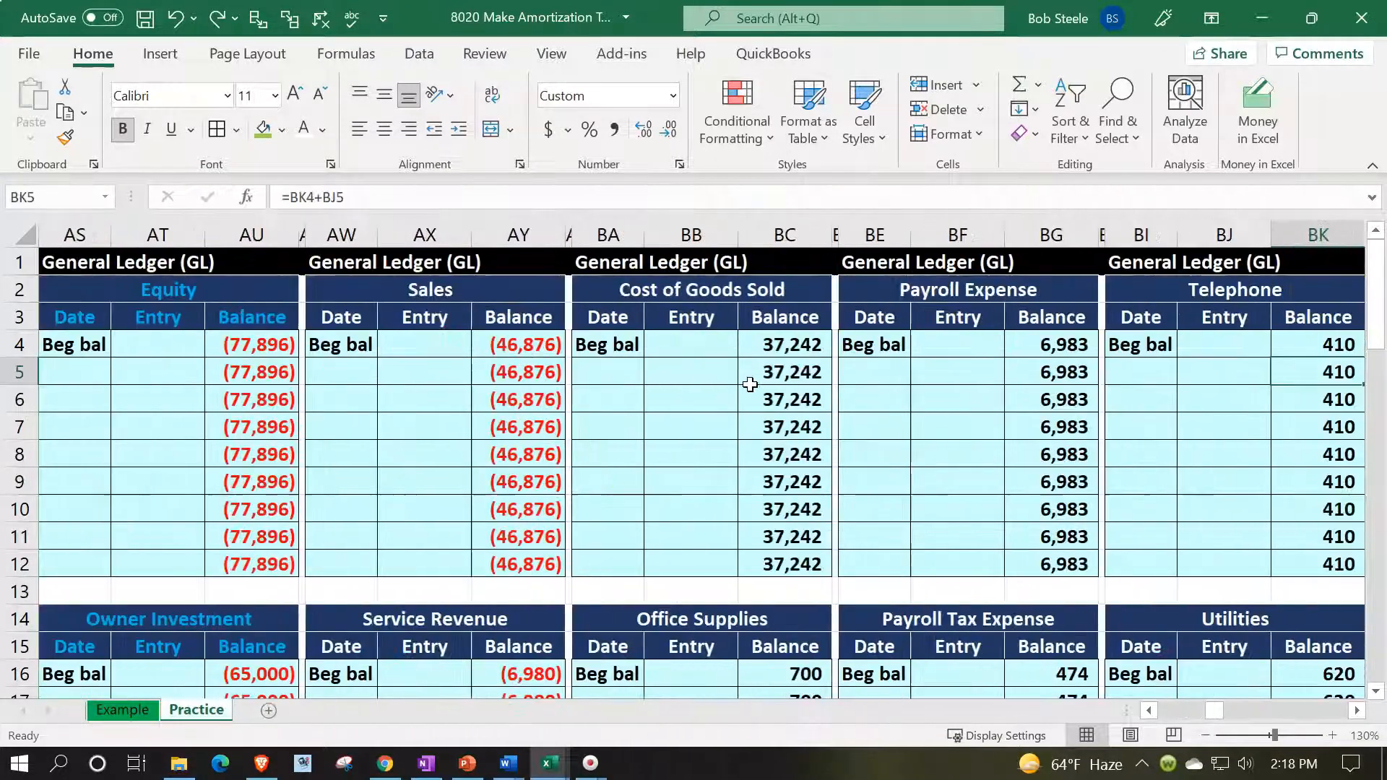
pyautogui.press('Right')
pyautogui.press('Right')
pyautogui.press('Right')
pyautogui.press('Right')
pyautogui.press('Right')
pyautogui.press('Right')
pyautogui.press('Right')
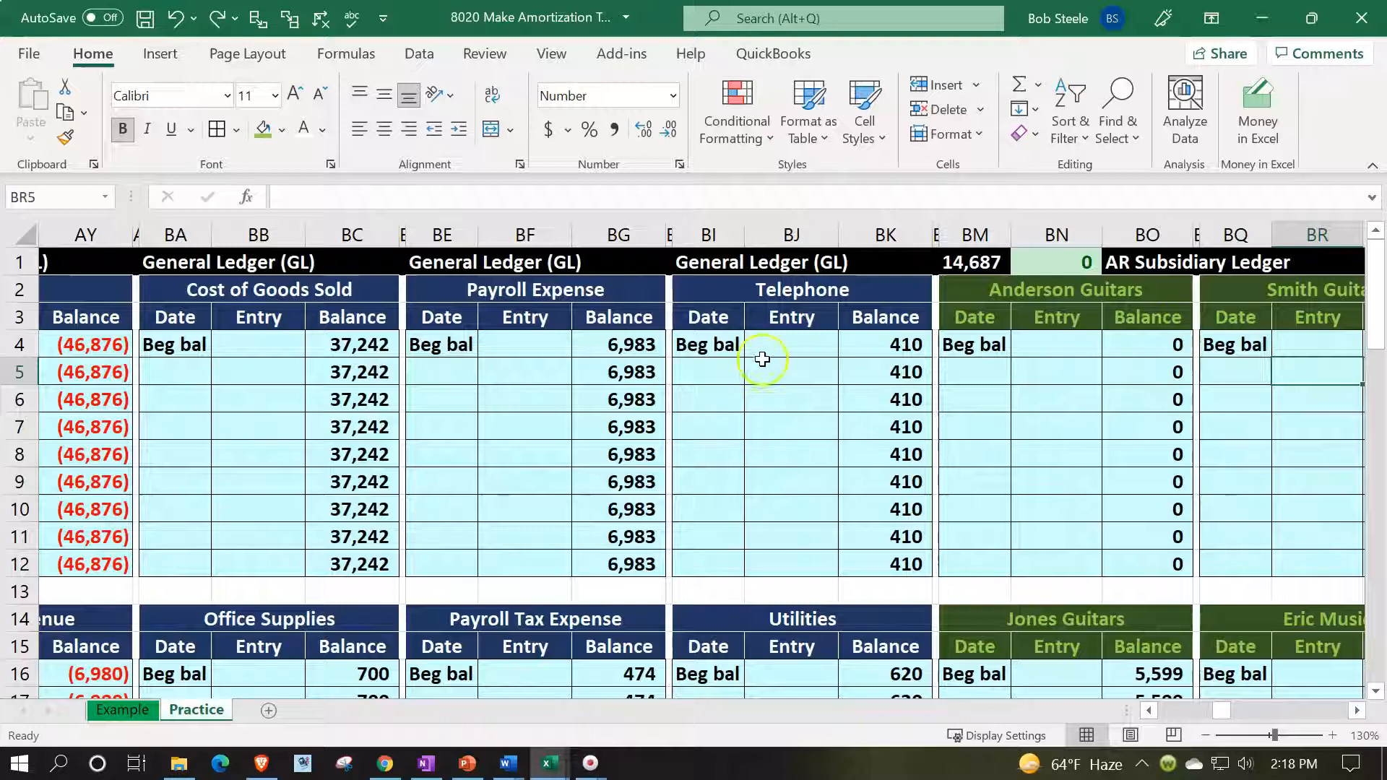
# Copy the Telephone and Utilities ledger columns BH:BK, insert the copy at BL, and select its header in BM2
pyautogui.moveTo(670, 229); pyautogui.dragTo(876, 233)
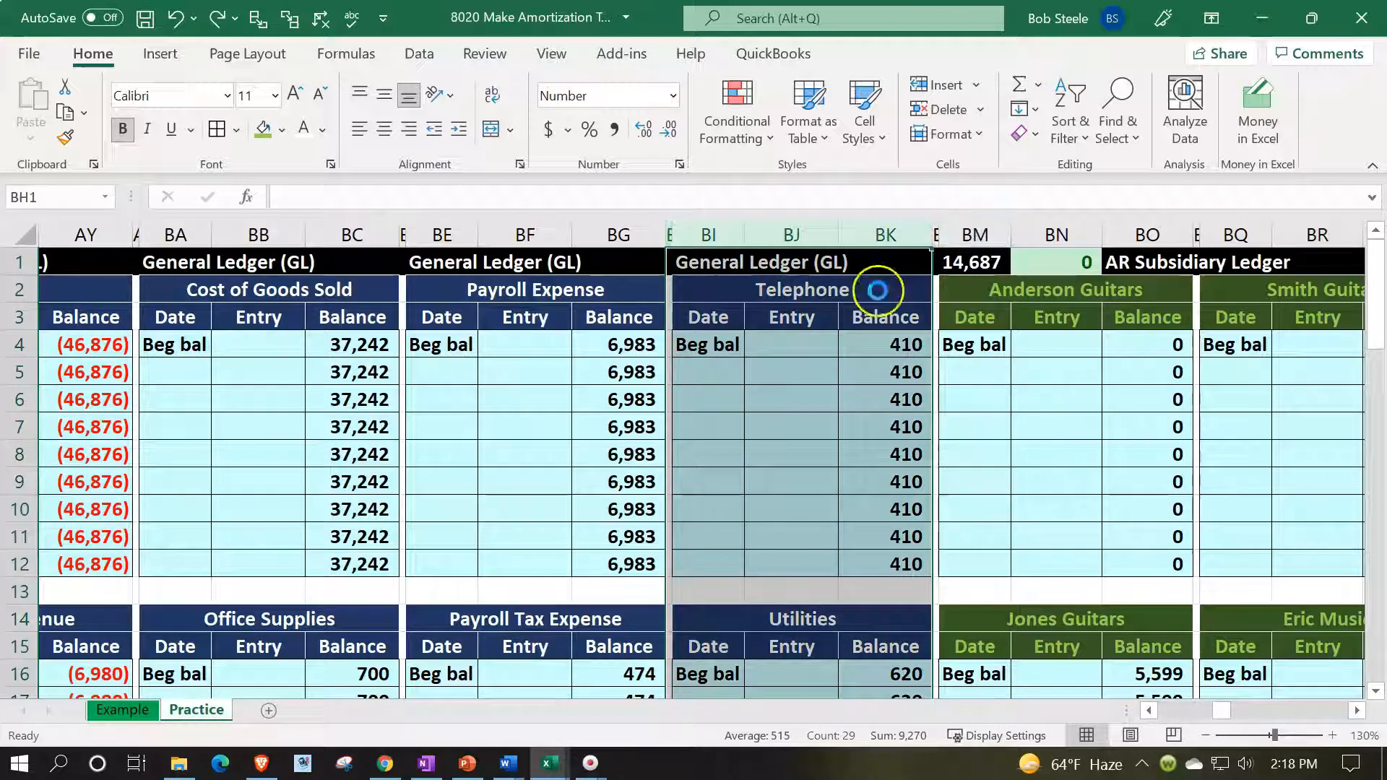
pyautogui.hotkey('ctrl', 'c')
pyautogui.click(936, 258)
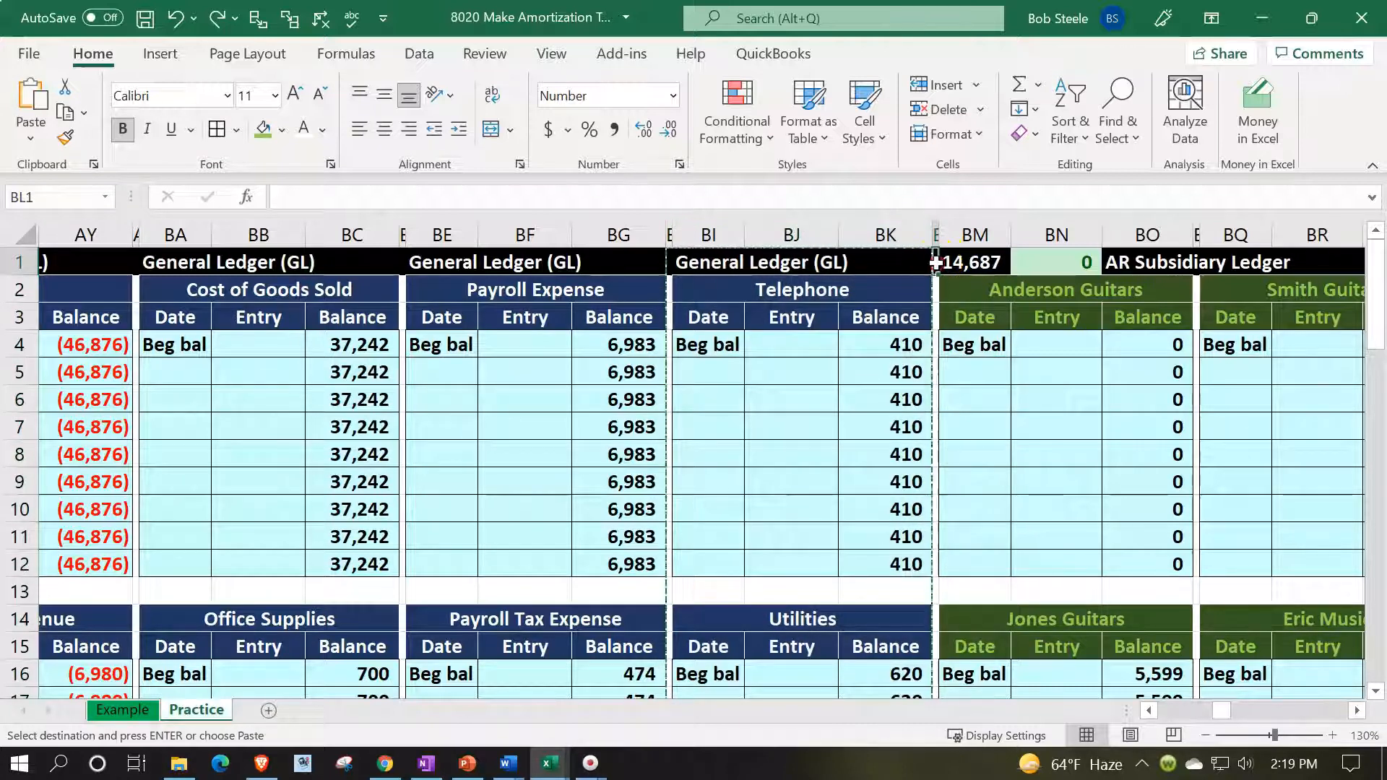
pyautogui.rightClick(936, 264)
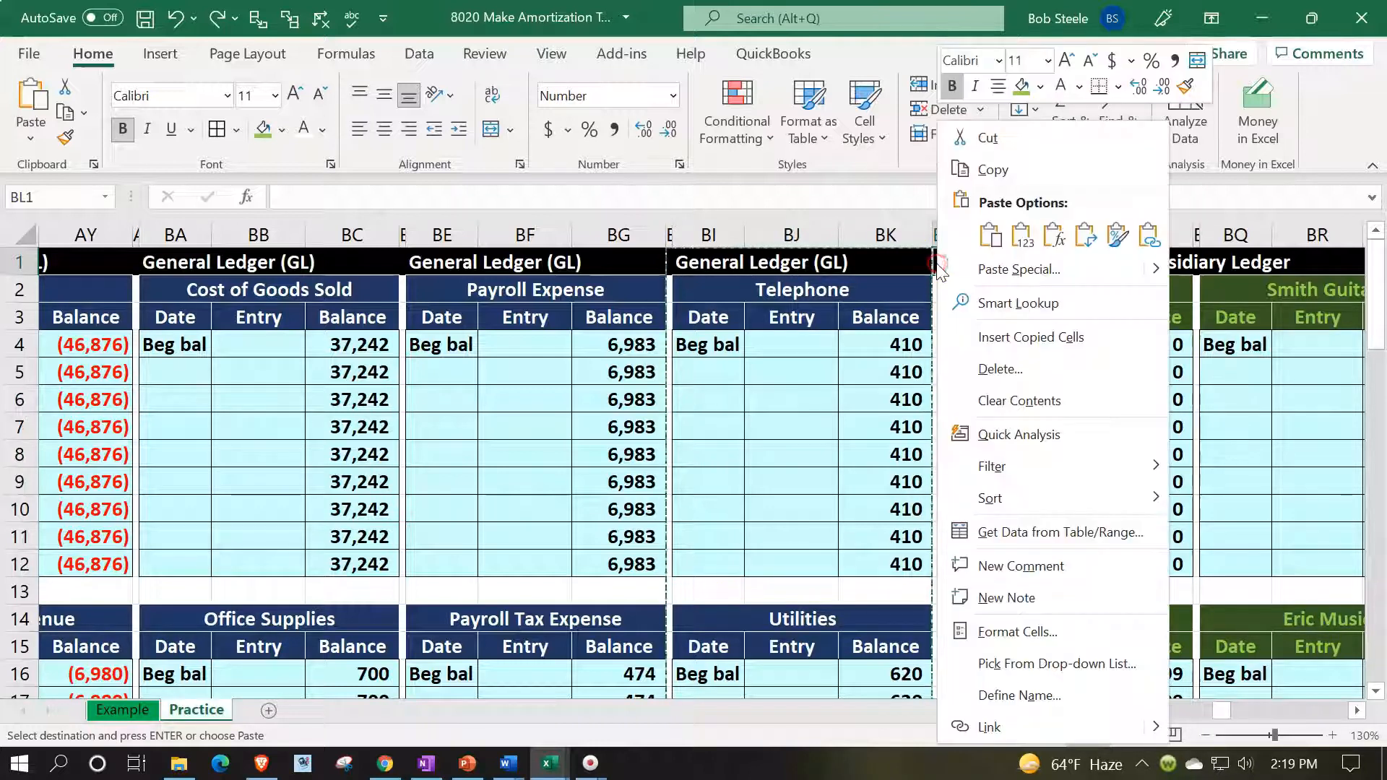
pyautogui.click(990, 333)
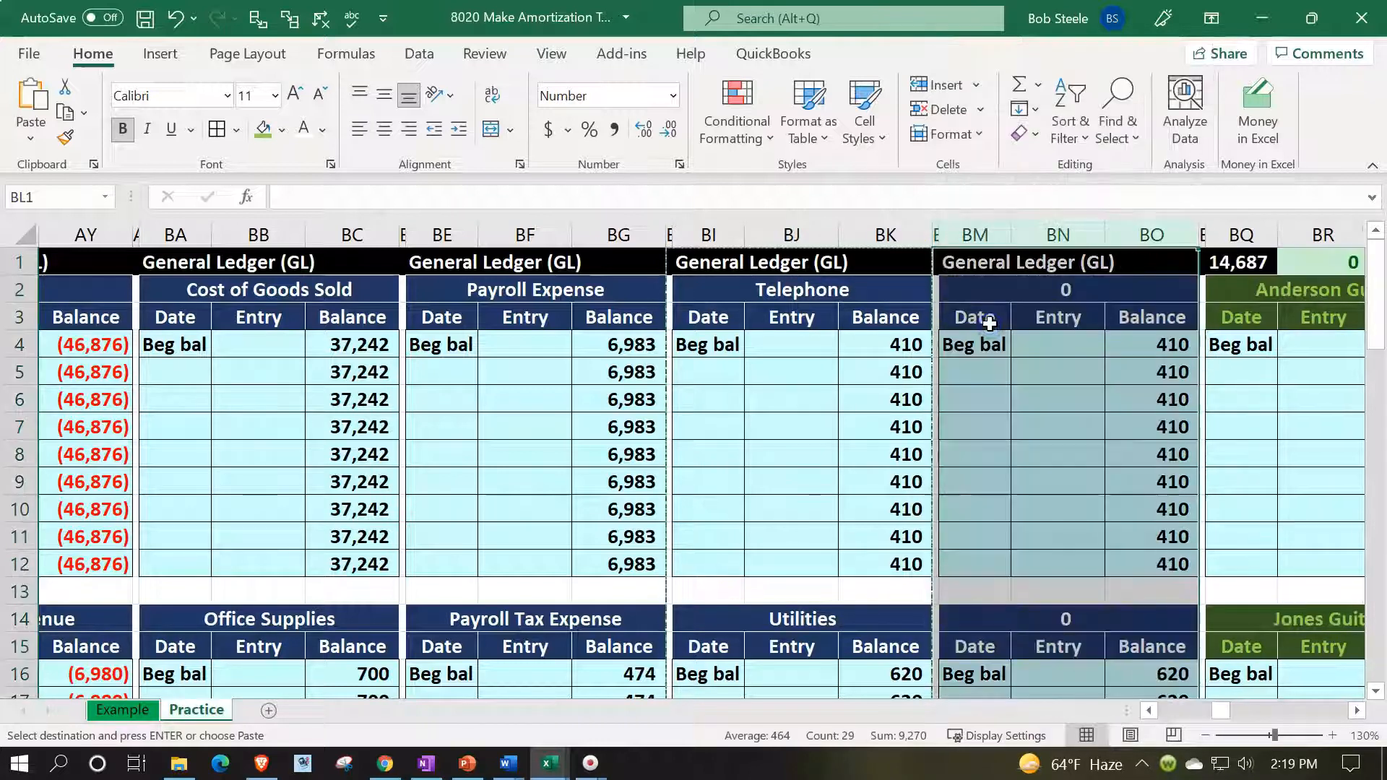
pyautogui.click(980, 287)
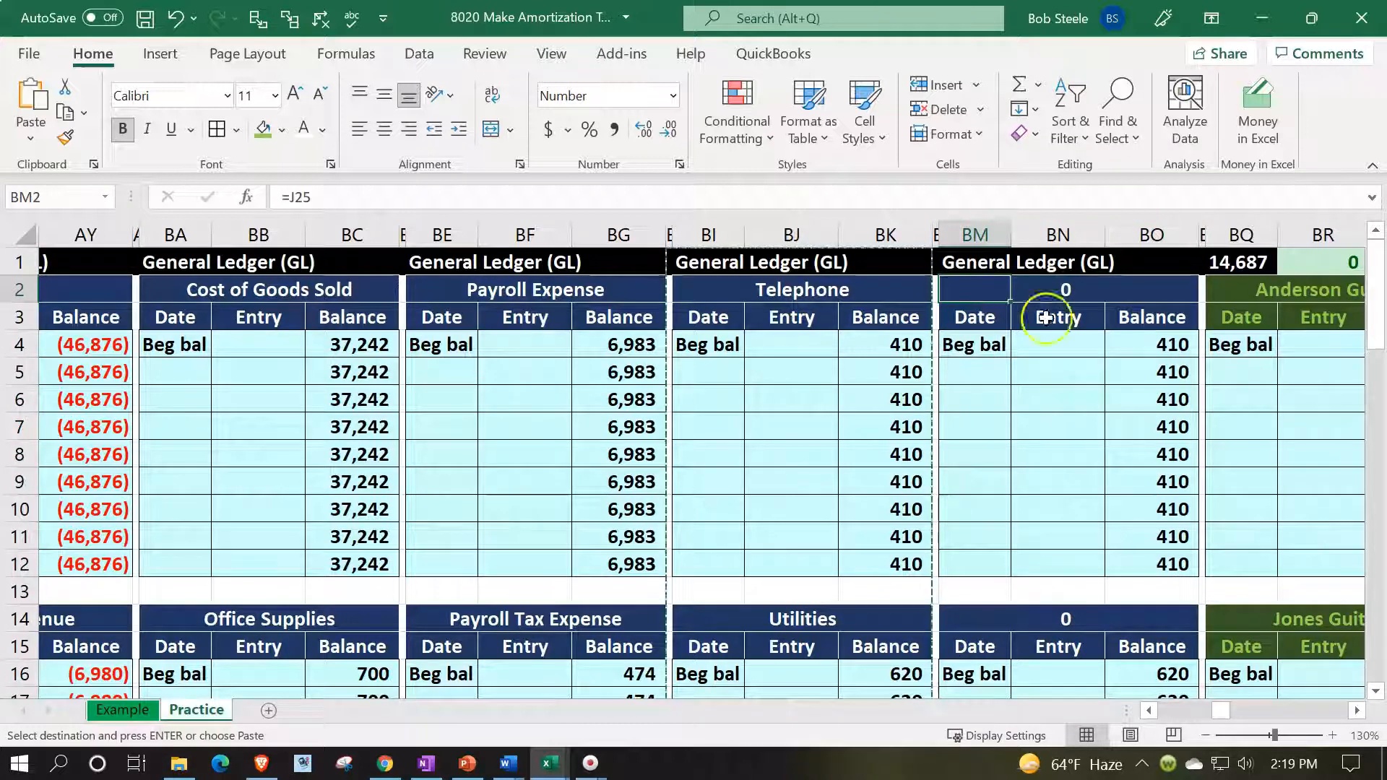
# Set the beginning balances of the two newly copied ledger accounts, in BO4 and BO16, to 0
pyautogui.click(1140, 341)
pyautogui.write('0')
pyautogui.press('Return')
pyautogui.press('Return')
pyautogui.press('Down')
pyautogui.press('Down')
pyautogui.press('Down')
pyautogui.press('Down')
pyautogui.press('Down')
pyautogui.press('Down')
pyautogui.press('Down')
pyautogui.press('Down')
pyautogui.press('Down')
pyautogui.press('Down')
pyautogui.press('Return')
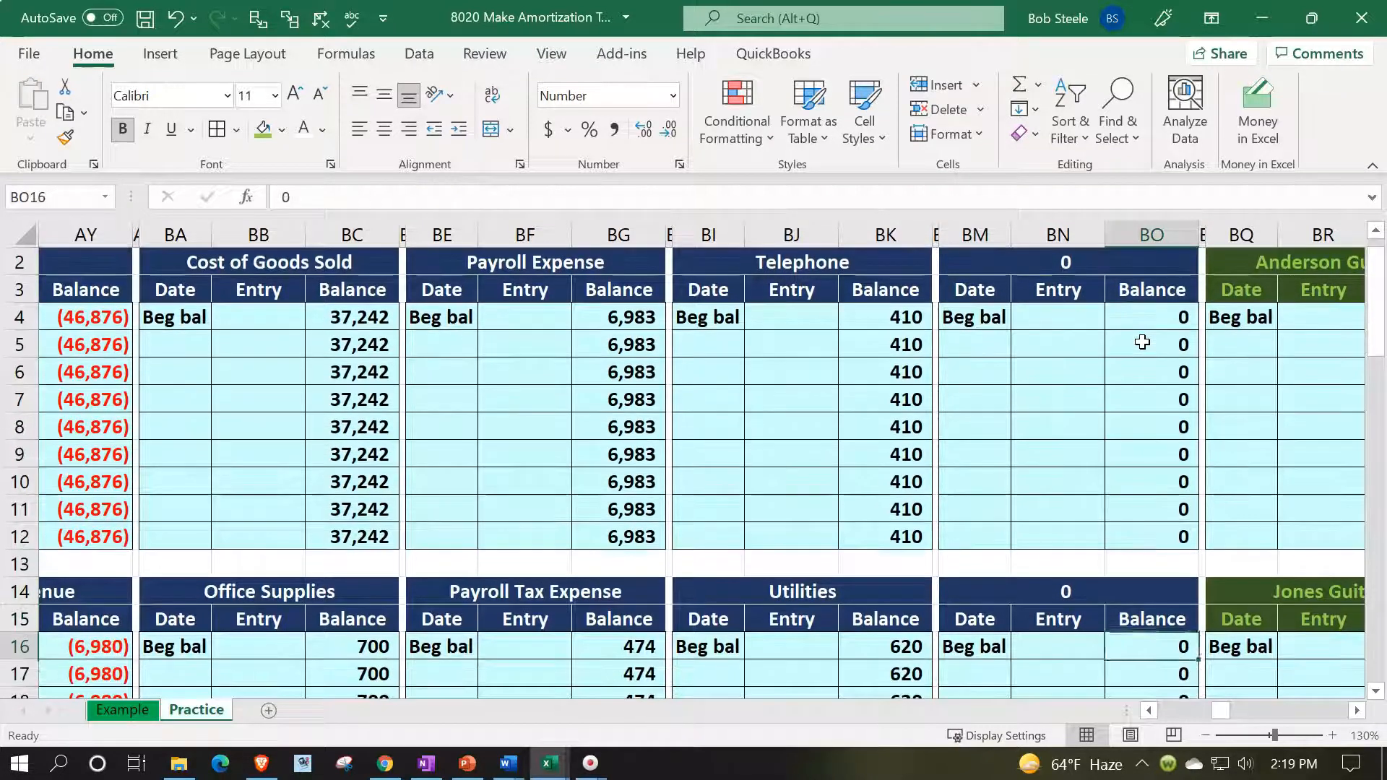
# Remove the lower copied ledger account in BM14:BO24, clearing its contents and applying the blank formatting of BM26:BO26
pyautogui.press('Up')
pyautogui.press('Up')
pyautogui.press('Up')
pyautogui.press('Left')
pyautogui.press('Down')
pyautogui.press('Down')
pyautogui.press('Down')
pyautogui.press('Down')
pyautogui.press('Down')
pyautogui.press('Down')
pyautogui.press('Down')
pyautogui.press('Down')
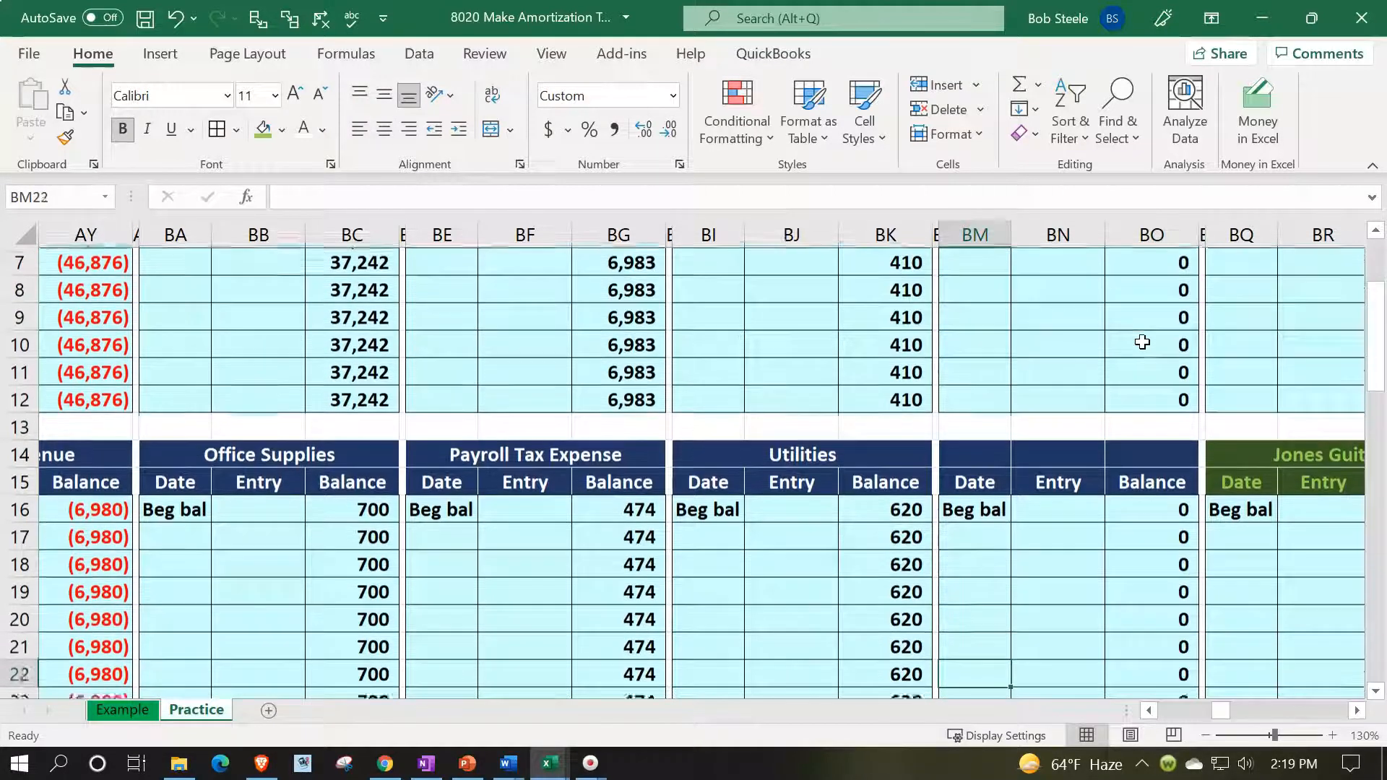
pyautogui.press('Down')
pyautogui.press('Down')
pyautogui.press('Down')
pyautogui.press('Down')
pyautogui.press('Down')
pyautogui.press('Down')
pyautogui.moveTo(974, 619); pyautogui.dragTo(1124, 620)
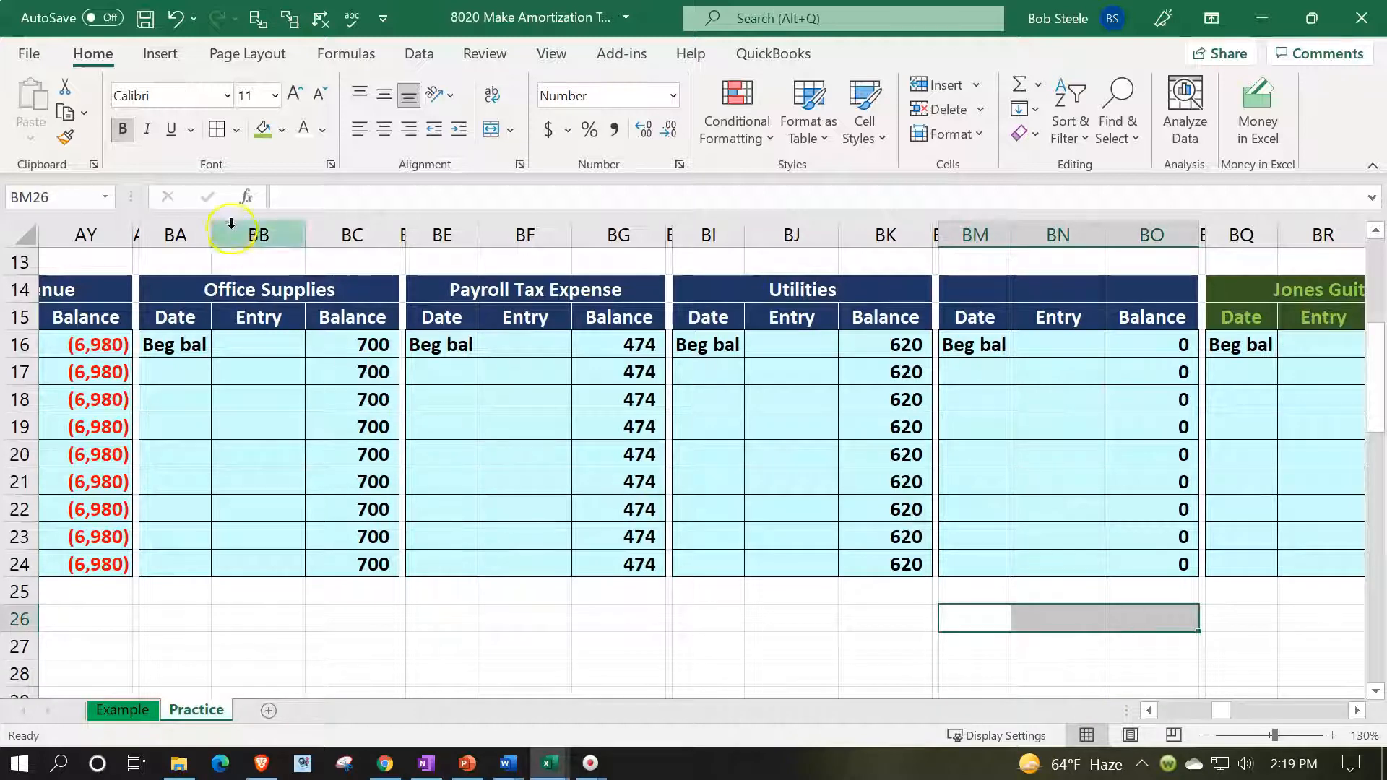
pyautogui.click(73, 145)
pyautogui.moveTo(969, 294); pyautogui.dragTo(1139, 554)
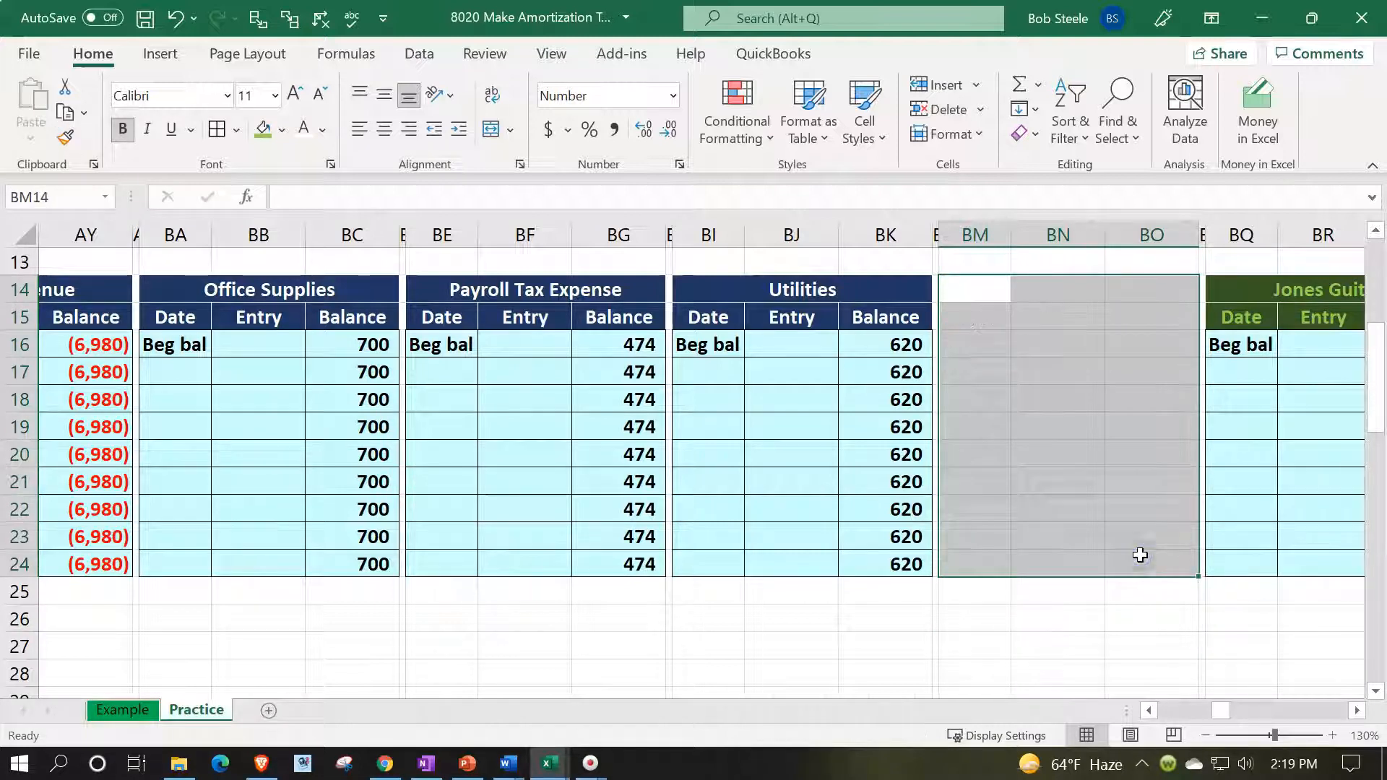
# Link the new ledger account's header in BM2 to Interest Expense on the trial balance with =F27
pyautogui.scroll(4, 1140, 554)
pyautogui.click(975, 290)
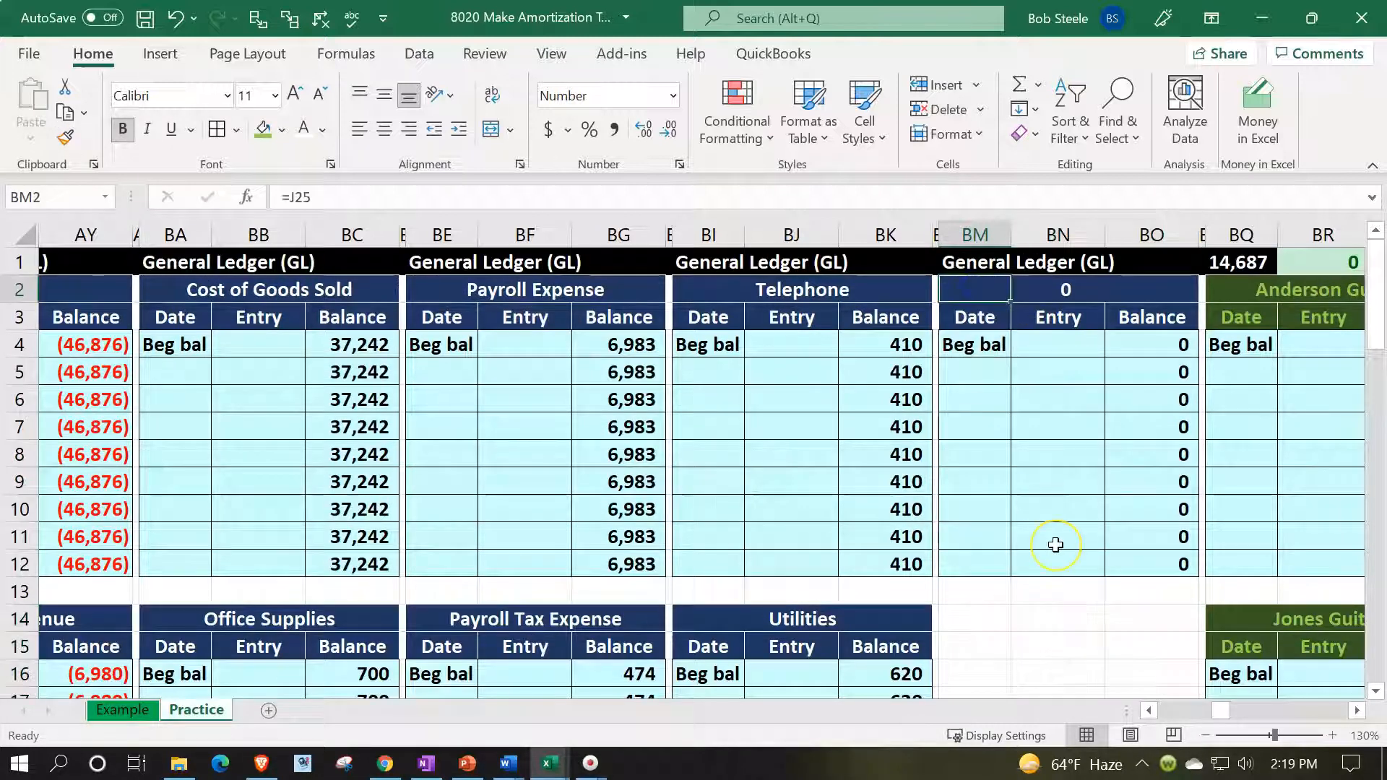
pyautogui.write('=')
pyautogui.press('Left')
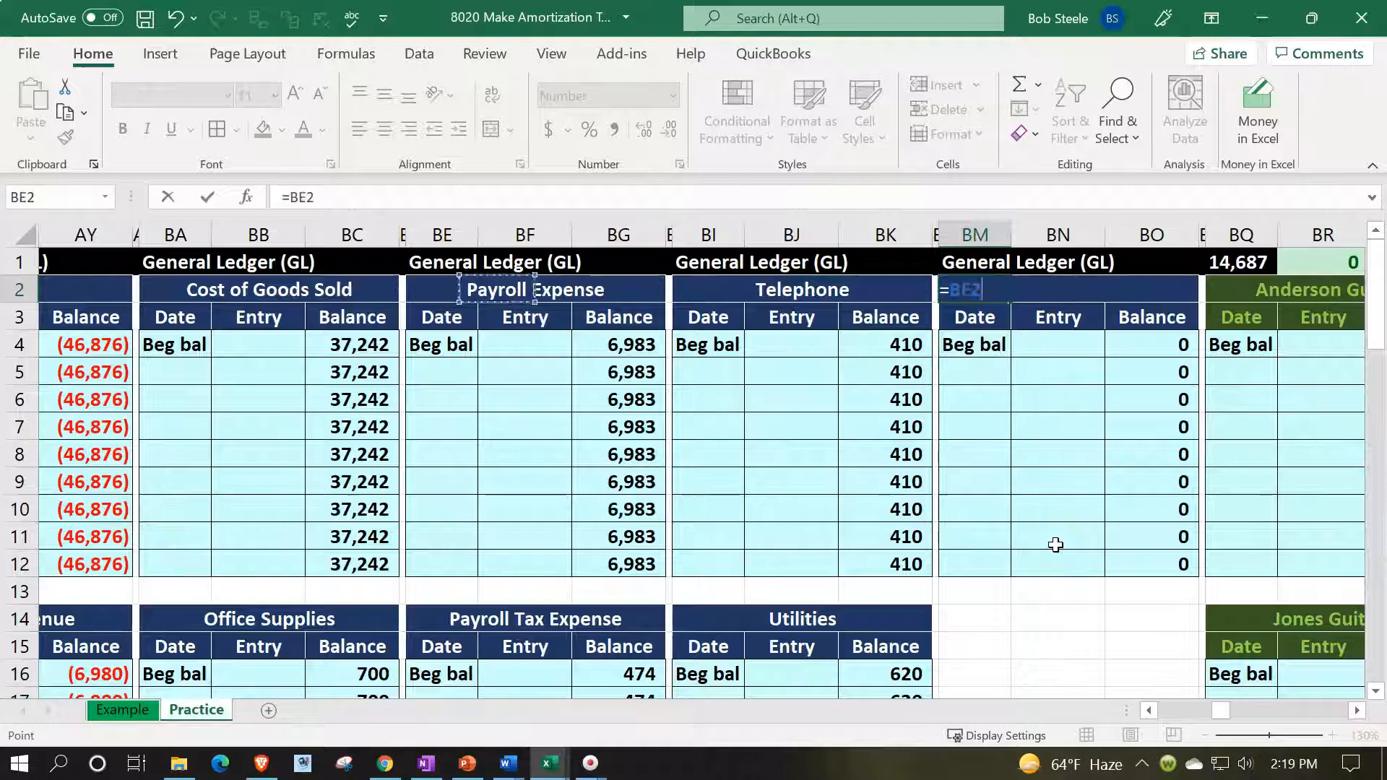
pyautogui.press('Left')
pyautogui.press('Left')
pyautogui.press('Left')
pyautogui.press('Left')
pyautogui.press('Left')
pyautogui.press('Left')
pyautogui.press('Left')
pyautogui.press('Left')
pyautogui.press('Left')
pyautogui.press('Left')
pyautogui.press('Left')
pyautogui.press('Left')
pyautogui.press('Left')
pyautogui.press('Left')
pyautogui.press('Left')
pyautogui.press('Left')
pyautogui.press('Left')
pyautogui.press('Left')
pyautogui.press('Left')
pyautogui.press('Left')
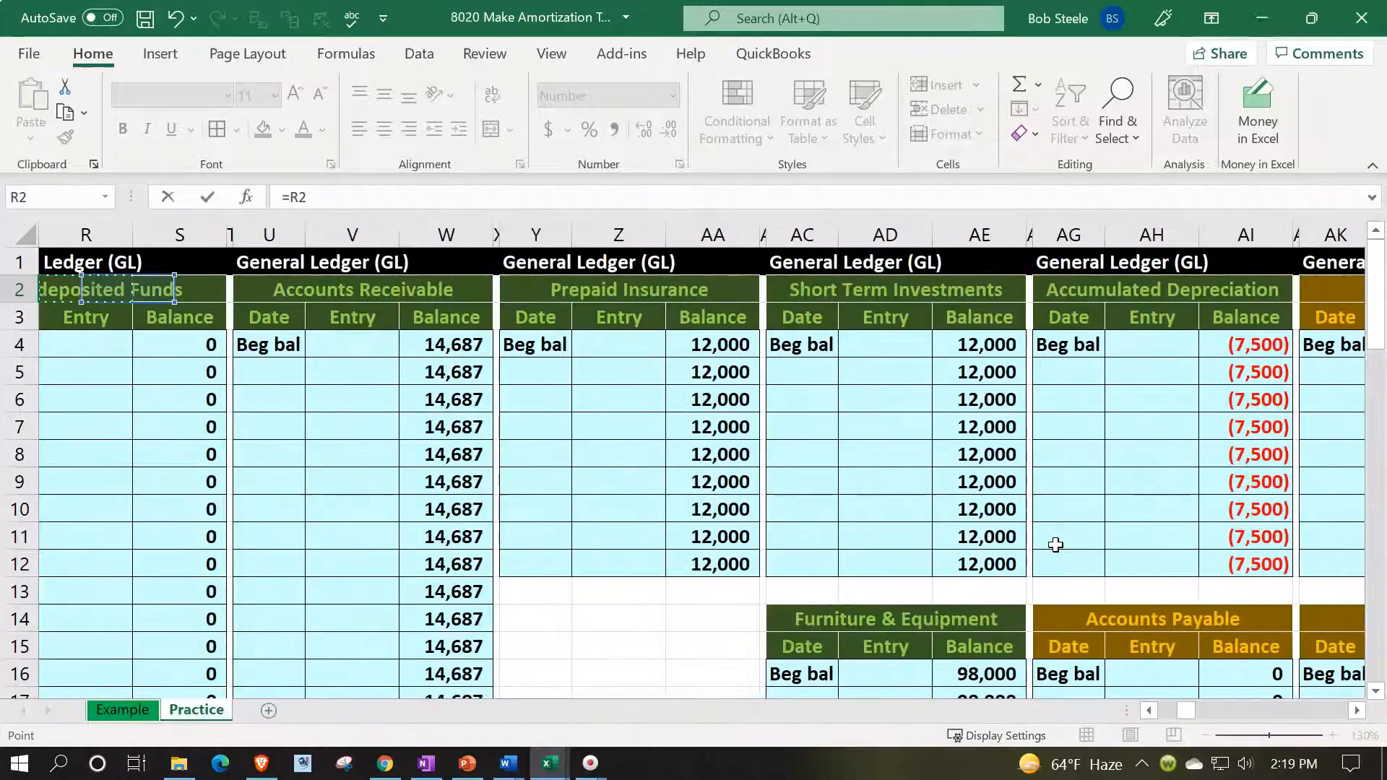
pyautogui.press('Left')
pyautogui.press('Left')
pyautogui.press('Left')
pyautogui.press('Left')
pyautogui.press('Left')
pyautogui.press('Left')
pyautogui.press('Left')
pyautogui.press('Left')
pyautogui.press('Left')
pyautogui.press('Left')
pyautogui.press('Left')
pyautogui.press('Left')
pyautogui.press('Left')
pyautogui.press('Left')
pyautogui.press('Left')
pyautogui.press('Down')
pyautogui.press('Down')
pyautogui.press('Down')
pyautogui.press('Down')
pyautogui.press('Down')
pyautogui.press('Down')
pyautogui.press('Down')
pyautogui.press('Down')
pyautogui.press('Down')
pyautogui.press('Down')
pyautogui.press('Down')
pyautogui.press('Down')
pyautogui.press('Down')
pyautogui.press('Down')
pyautogui.press('Down')
pyautogui.press('Down')
pyautogui.press('Down')
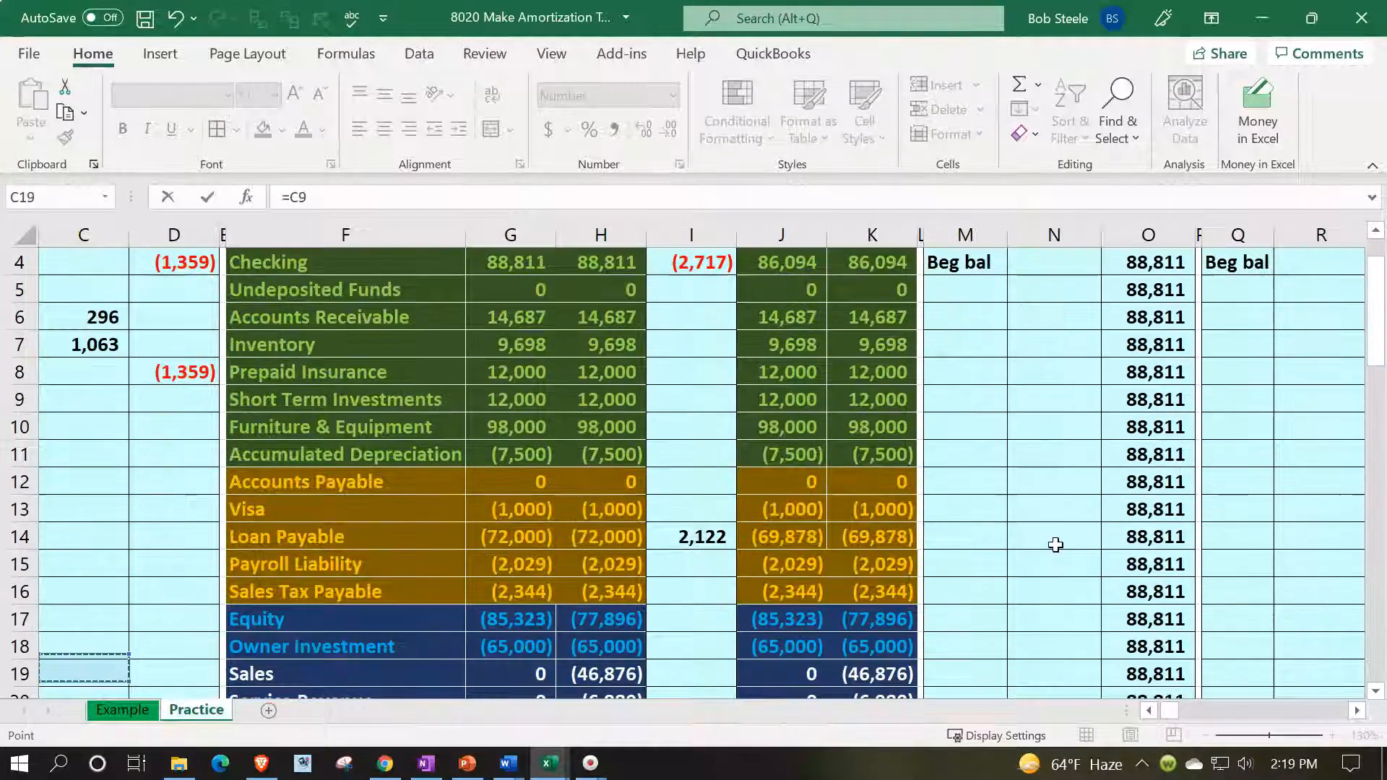
pyautogui.press('Right')
pyautogui.press('Down')
pyautogui.press('Down')
pyautogui.press('Down')
pyautogui.press('Down')
pyautogui.press('Down')
pyautogui.press('Down')
pyautogui.press('Right')
pyautogui.press('Down')
pyautogui.press('Down')
pyautogui.press('Right')
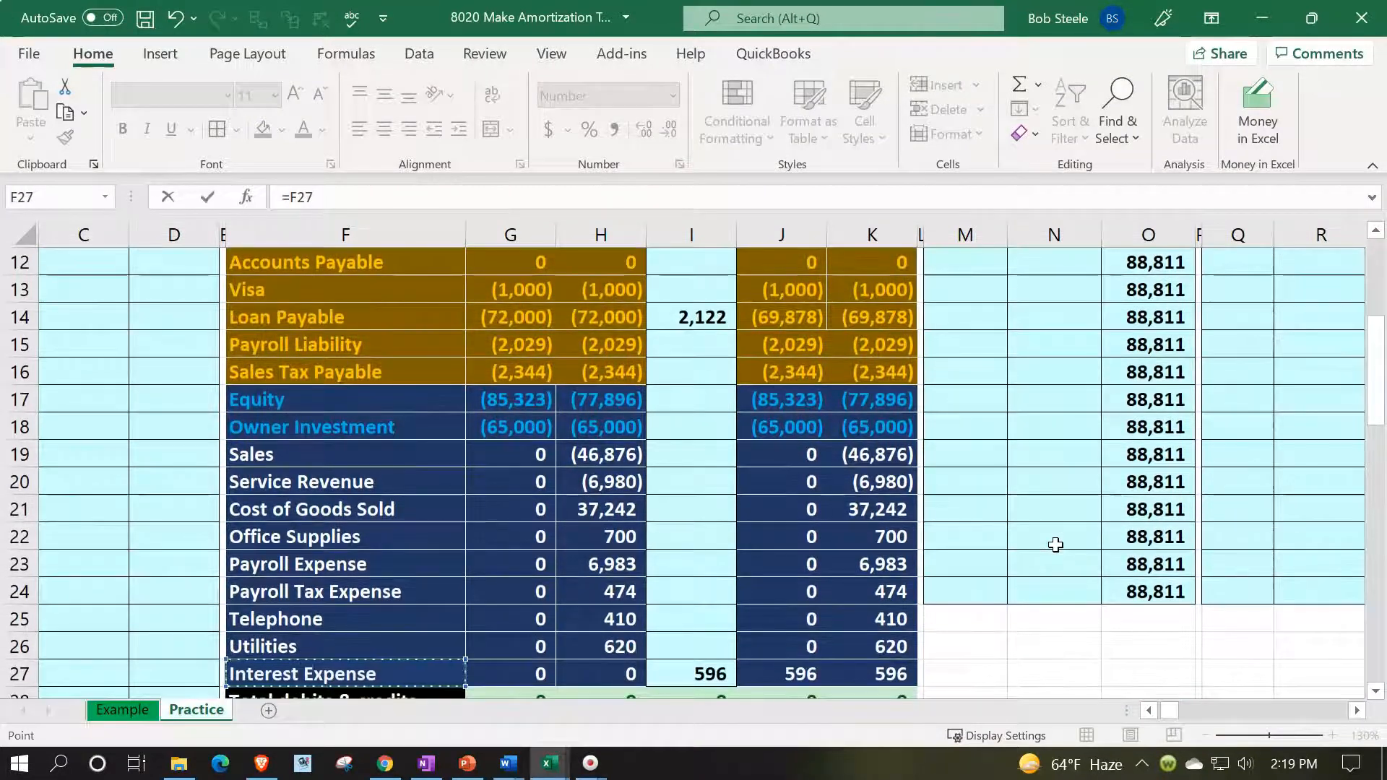
pyautogui.press('Return')
# Enter the dates 2/1 and 2/28 in BM5 and BM6 of the Interest Expense ledger
pyautogui.press('Right')
pyautogui.press('Right')
pyautogui.press('Right')
pyautogui.press('Up')
pyautogui.press('Up')
pyautogui.press('Down')
pyautogui.press('Down')
pyautogui.press('Down')
pyautogui.press('Down')
pyautogui.press('Left')
pyautogui.press('Left')
pyautogui.press('Left')
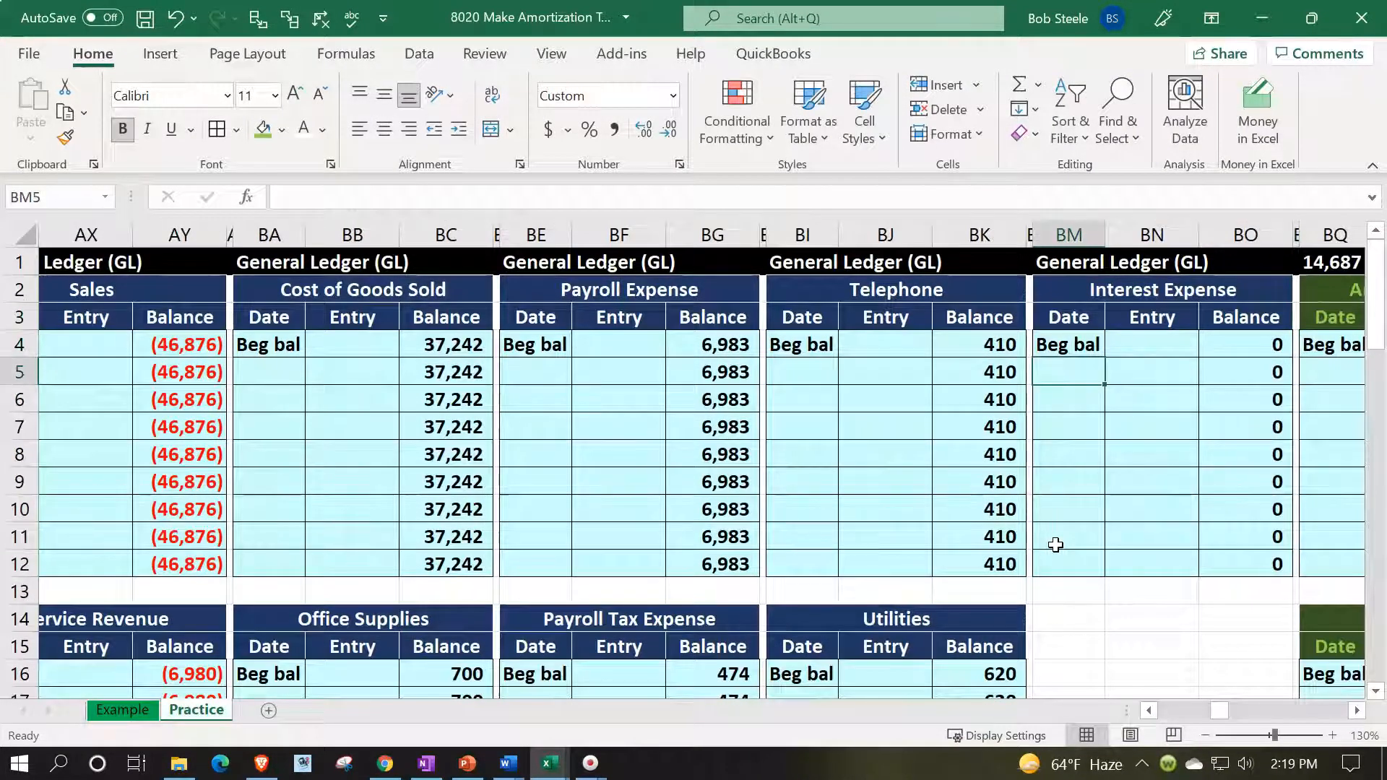
pyautogui.write('2/1')
pyautogui.press('Return')
pyautogui.write('2/28')
pyautogui.press('Return')
# Post the 2/1 interest amount to BN5 of the Interest Expense ledger by linking it to the journal debit with =C2
pyautogui.press('Right')
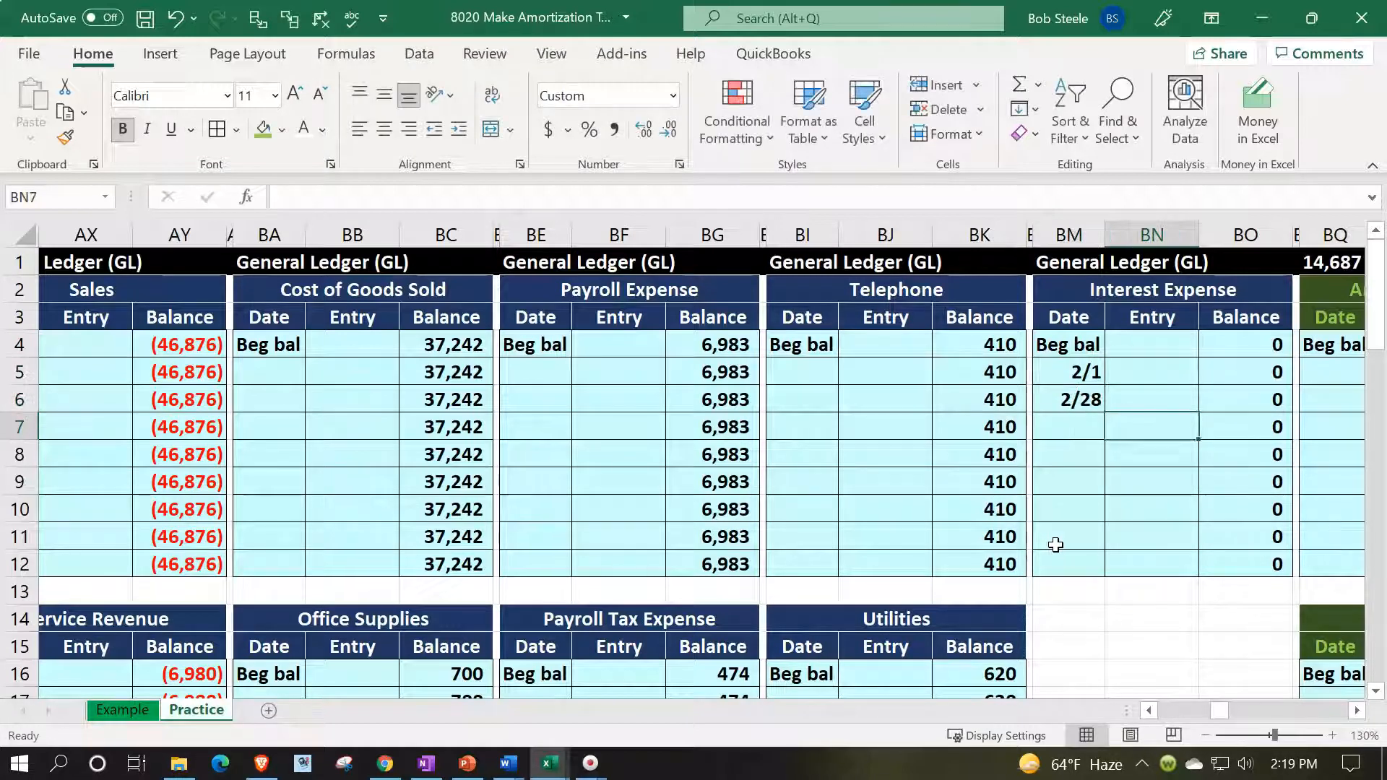
pyautogui.press('Up')
pyautogui.press('Up')
pyautogui.write('=')
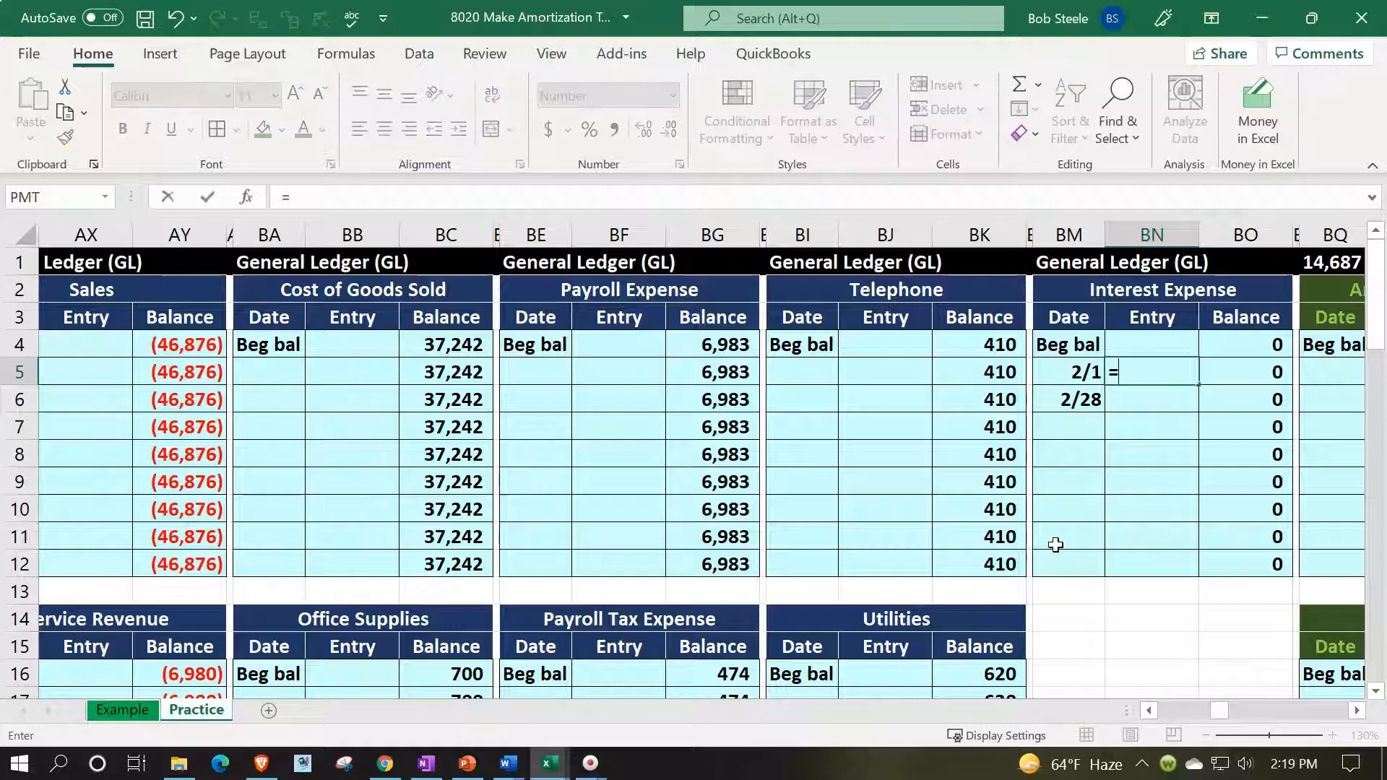
pyautogui.press('Left')
pyautogui.press('Left')
pyautogui.press('Left')
pyautogui.press('Left')
pyautogui.press('Left')
pyautogui.press('Left')
pyautogui.press('Left')
pyautogui.press('Left')
pyautogui.press('Left')
pyautogui.press('Left')
pyautogui.press('Left')
pyautogui.press('Left')
pyautogui.press('Left')
pyautogui.press('Left')
pyautogui.press('Left')
pyautogui.press('Left')
pyautogui.press('Left')
pyautogui.press('Left')
pyautogui.press('Left')
pyautogui.press('Left')
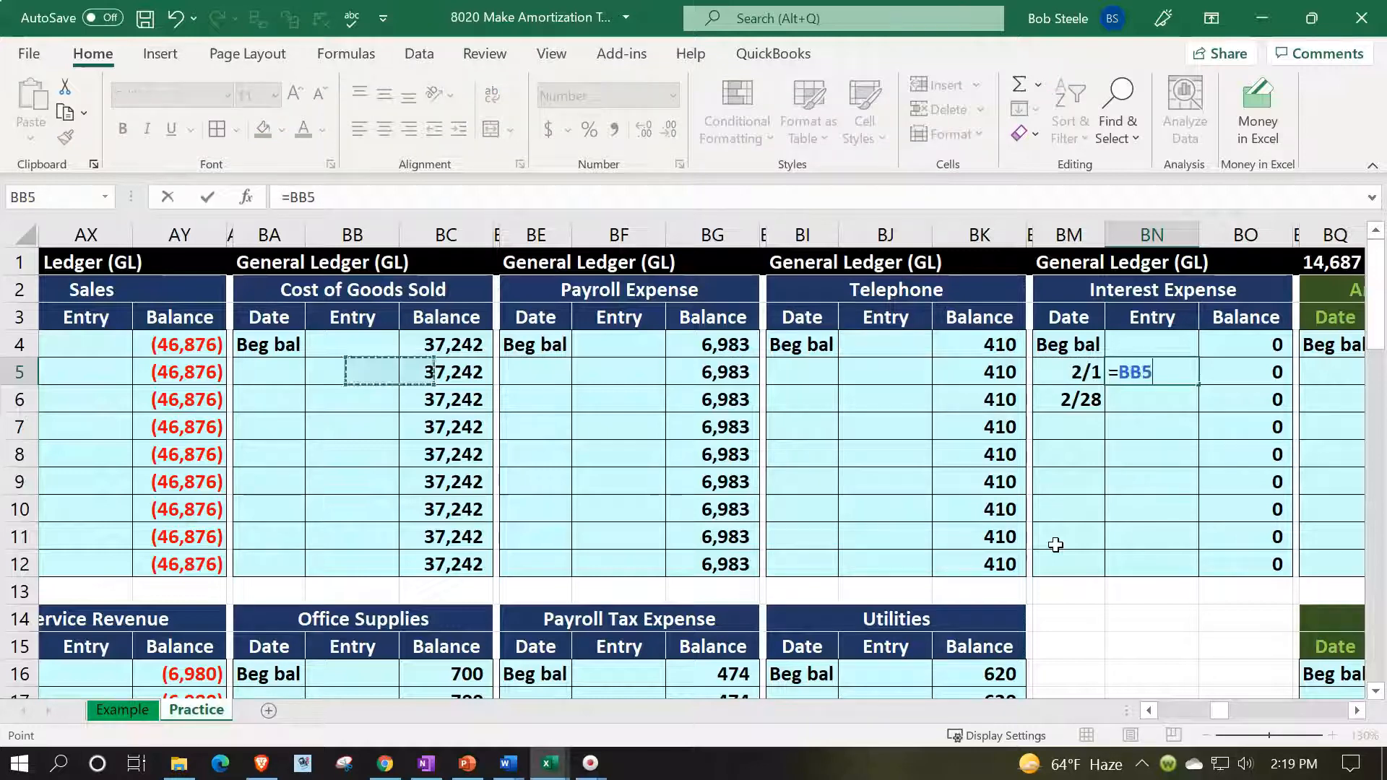
pyautogui.press('Left')
pyautogui.press('Left')
pyautogui.press('Left')
pyautogui.press('Left')
pyautogui.press('Left')
pyautogui.press('Left')
pyautogui.press('Left')
pyautogui.press('Left')
pyautogui.press('Left')
pyautogui.press('Left')
pyautogui.press('Left')
pyautogui.press('Left')
pyautogui.press('Left')
pyautogui.press('Left')
pyautogui.press('Left')
pyautogui.press('Left')
pyautogui.press('Left')
pyautogui.press('Left')
pyautogui.press('Left')
pyautogui.press('Left')
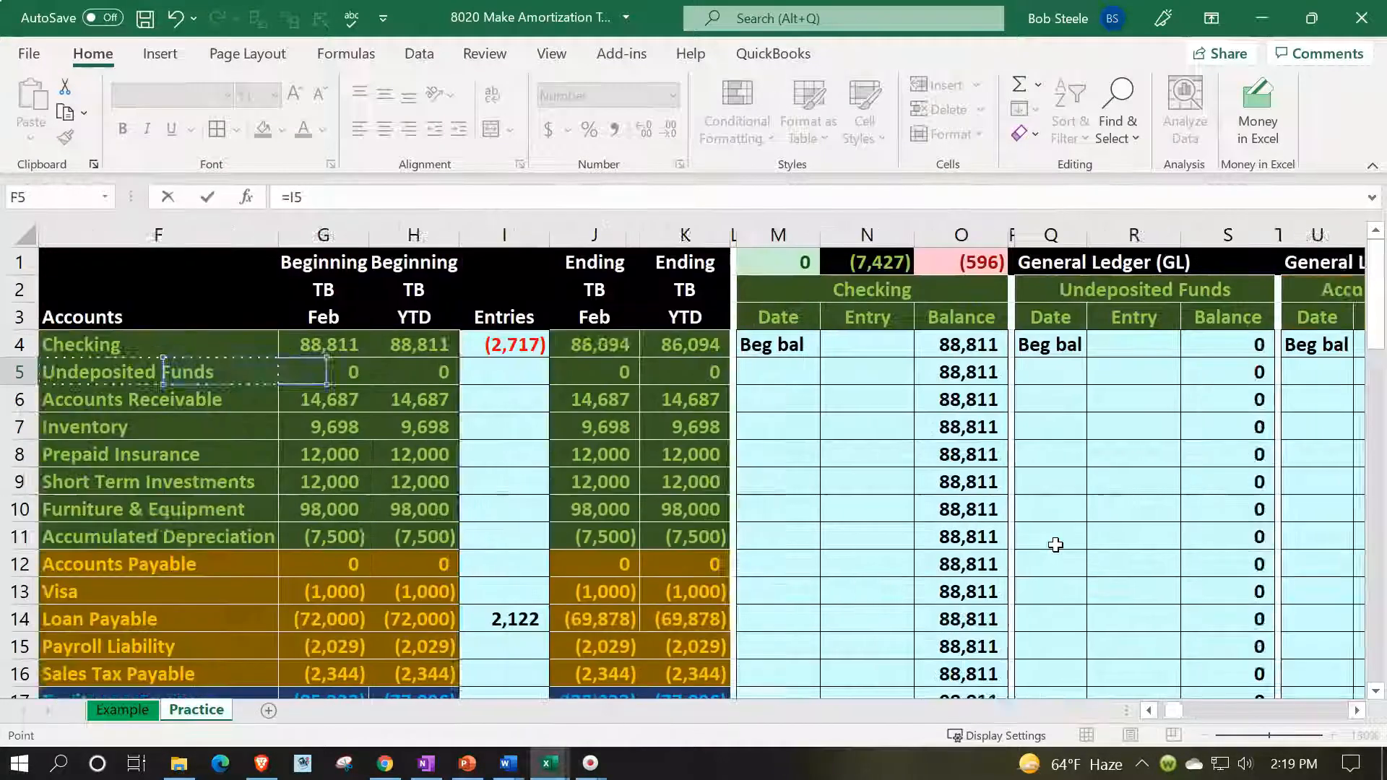
pyautogui.press('Up')
pyautogui.press('Up')
pyautogui.press('Up')
pyautogui.press('Right')
pyautogui.press('Right')
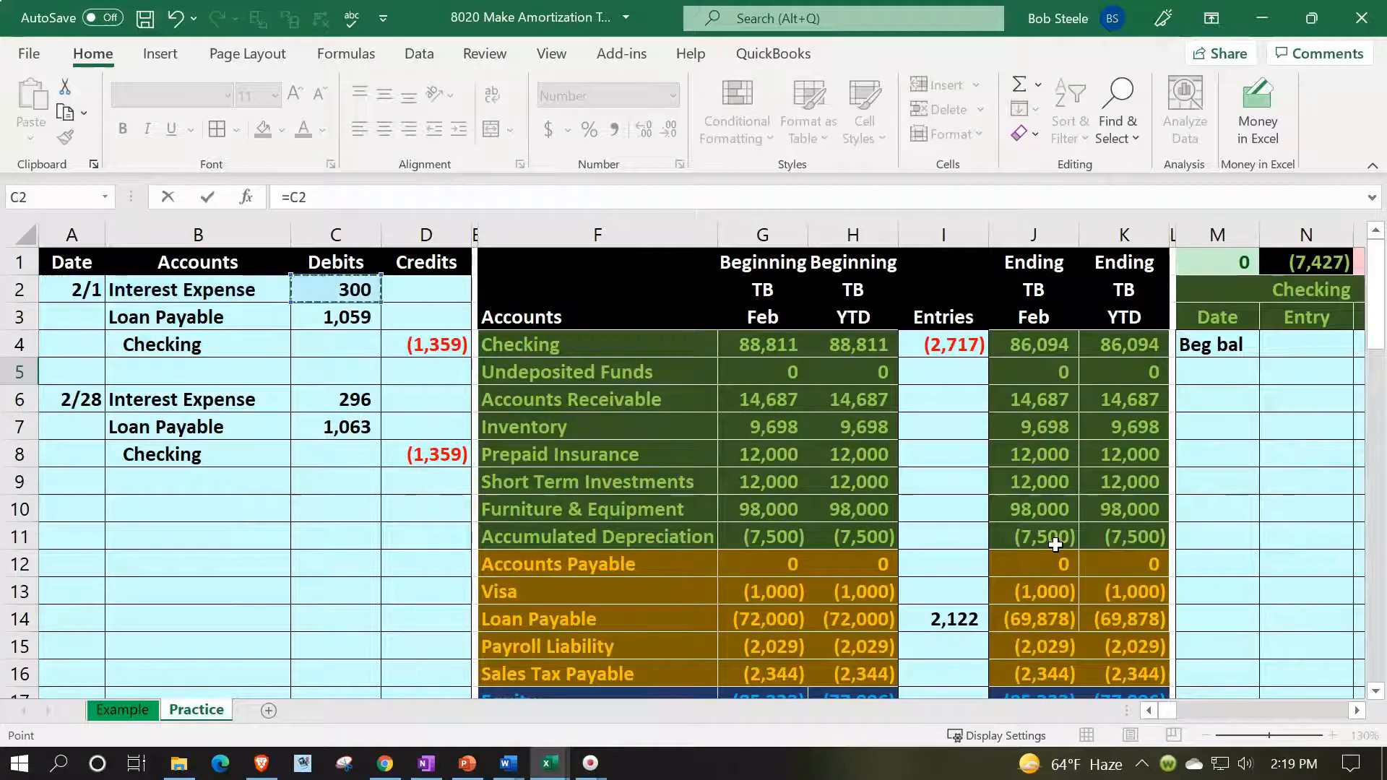
pyautogui.press('Return')
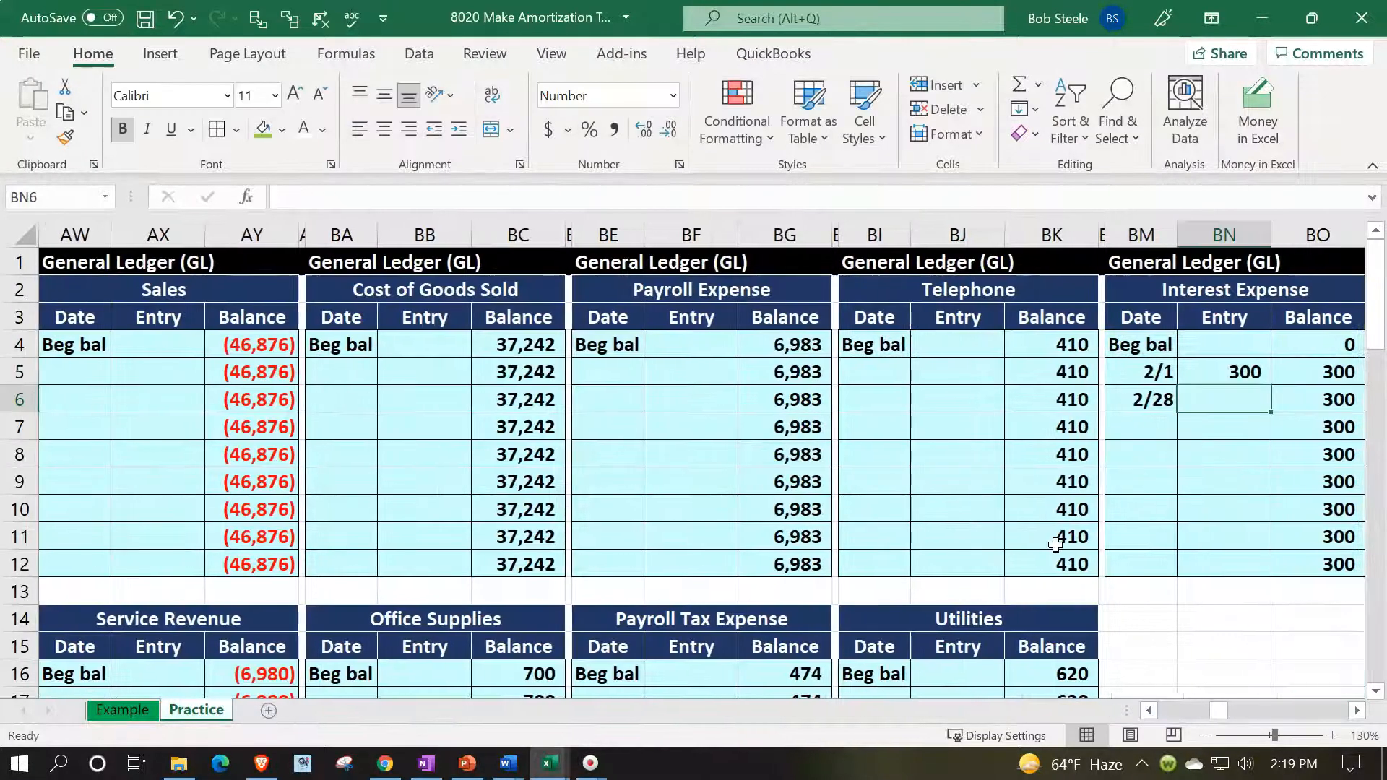
# Post the 2/28 interest amount to BN6 of the Interest Expense ledger by linking it to the journal debit with =C6
pyautogui.write('=')
pyautogui.press('Left')
pyautogui.press('Left')
pyautogui.press('Left')
pyautogui.press('Left')
pyautogui.press('Left')
pyautogui.press('Left')
pyautogui.press('Left')
pyautogui.press('Left')
pyautogui.press('Left')
pyautogui.press('Left')
pyautogui.press('Left')
pyautogui.press('Left')
pyautogui.press('Left')
pyautogui.press('Left')
pyautogui.press('Left')
pyautogui.press('Left')
pyautogui.press('Left')
pyautogui.press('Left')
pyautogui.press('Left')
pyautogui.press('Left')
pyautogui.press('Left')
pyautogui.press('Left')
pyautogui.press('Left')
pyautogui.press('Left')
pyautogui.press('Left')
pyautogui.press('Left')
pyautogui.press('Left')
pyautogui.press('Left')
pyautogui.press('Left')
pyautogui.press('Left')
pyautogui.press('Left')
pyautogui.press('Left')
pyautogui.press('Left')
pyautogui.press('Left')
pyautogui.press('Left')
pyautogui.press('Left')
pyautogui.press('Left')
pyautogui.press('Left')
pyautogui.press('Left')
pyautogui.press('Left')
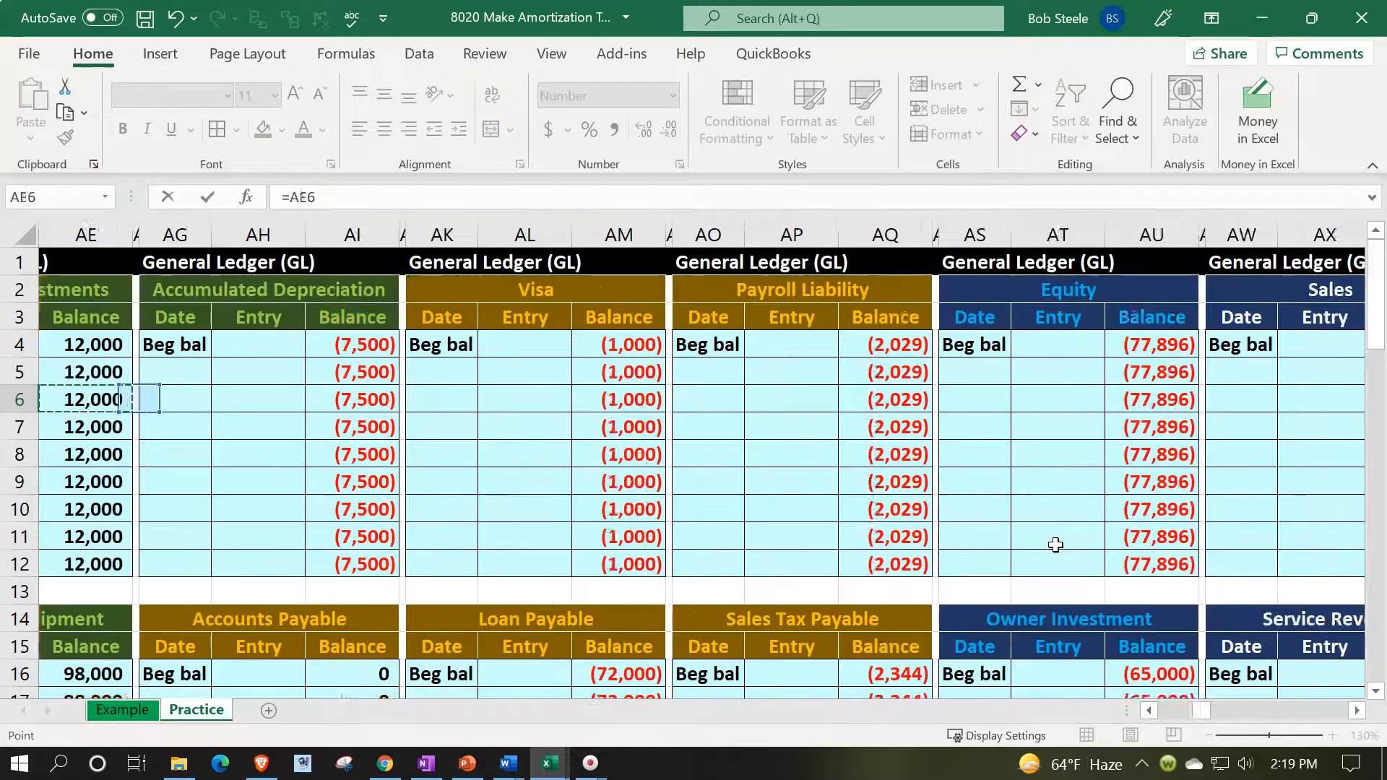
pyautogui.press('Right')
pyautogui.press('Right')
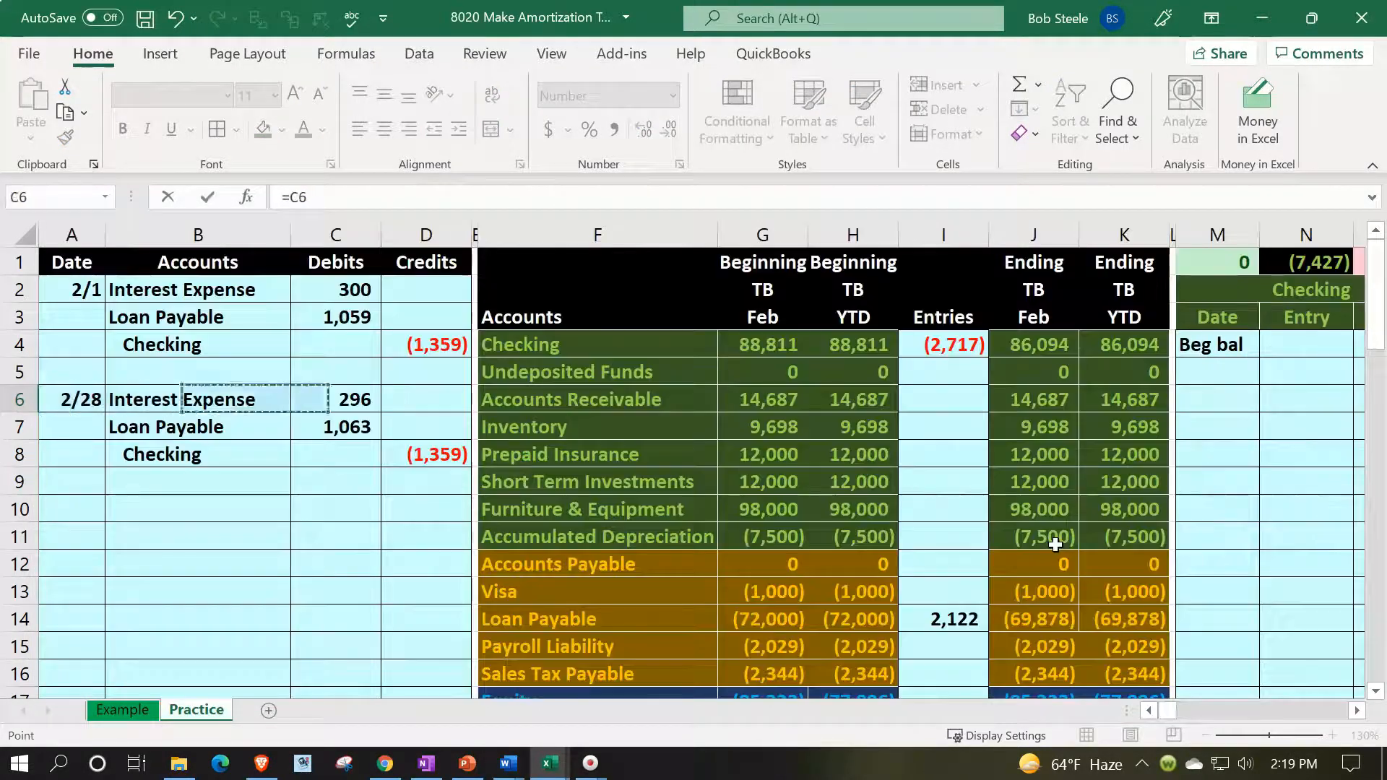
pyautogui.press('Return')
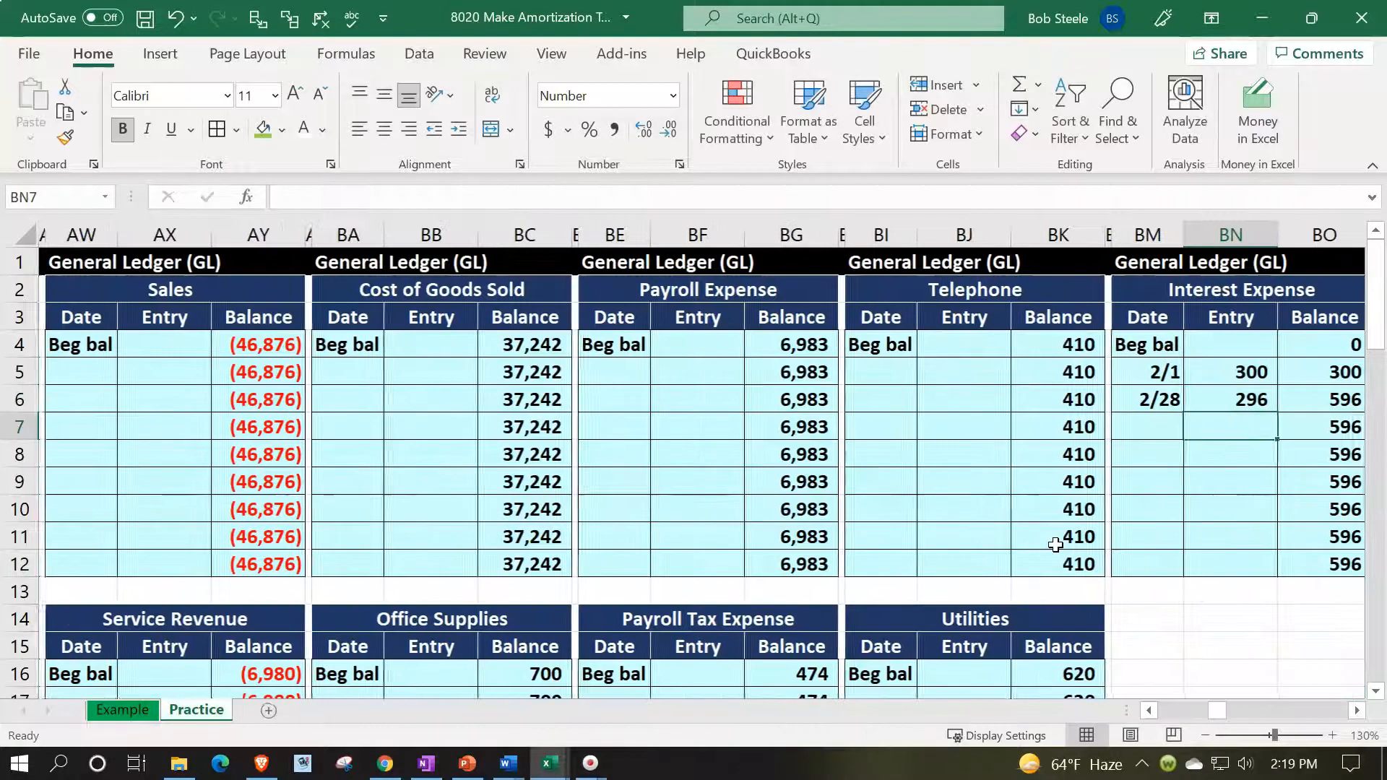
# Compare the Interest Expense ledger's ending balance in BO12 with its ending YTD trial balance amount in K27
pyautogui.press('Right')
pyautogui.press('Down')
pyautogui.press('Down')
pyautogui.press('Down')
pyautogui.press('Down')
pyautogui.press('Down')
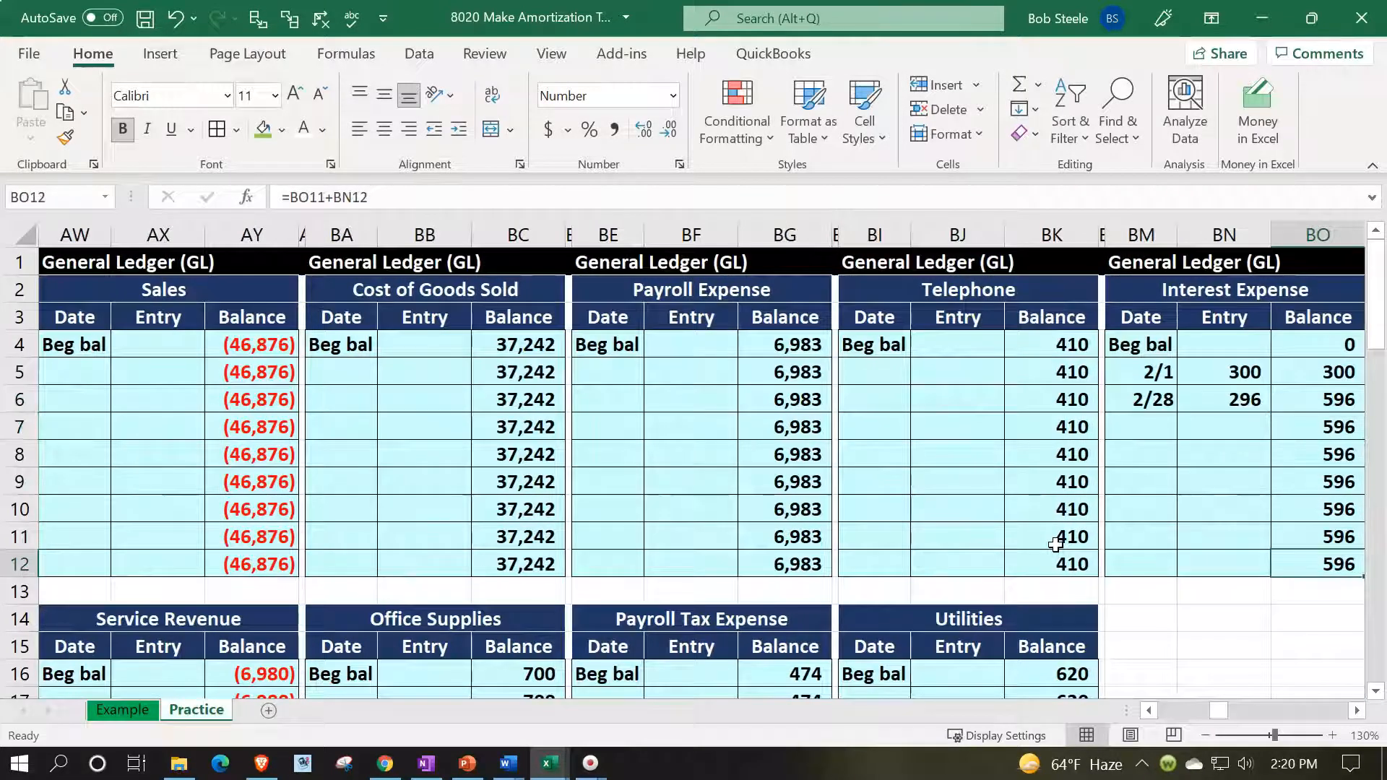
pyautogui.press('Left')
pyautogui.press('Left')
pyautogui.press('Left')
pyautogui.press('Left')
pyautogui.press('Left')
pyautogui.press('Left')
pyautogui.press('Left')
pyautogui.press('Left')
pyautogui.press('Left')
pyautogui.press('Left')
pyautogui.press('Left')
pyautogui.press('Left')
pyautogui.press('Left')
pyautogui.press('Left')
pyautogui.press('Left')
pyautogui.press('Left')
pyautogui.press('Left')
pyautogui.press('Left')
pyautogui.press('Left')
pyautogui.press('Left')
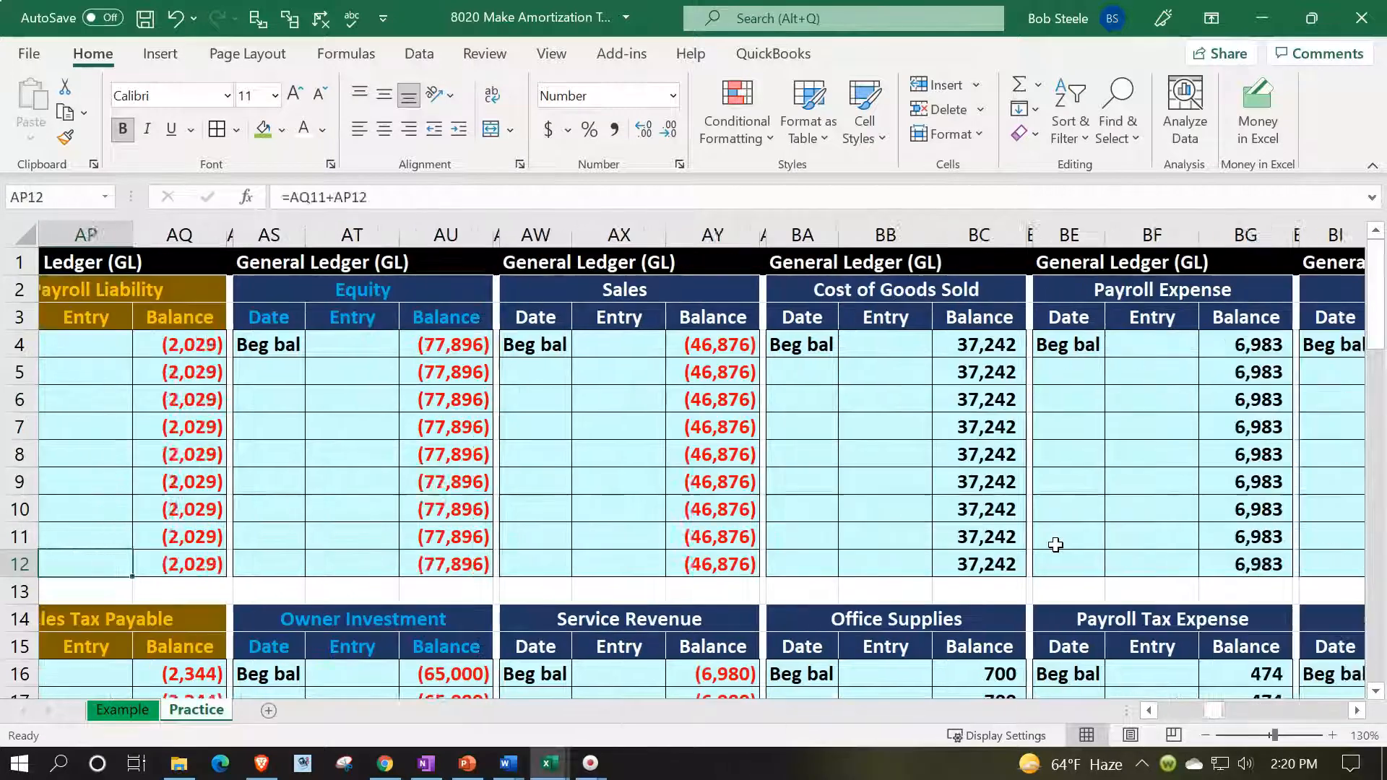
pyautogui.press('Left')
pyautogui.press('Left')
pyautogui.press('Left')
pyautogui.press('Left')
pyautogui.press('Left')
pyautogui.press('Left')
pyautogui.press('Left')
pyautogui.press('Left')
pyautogui.press('Left')
pyautogui.press('Left')
pyautogui.press('Left')
pyautogui.press('Left')
pyautogui.press('Left')
pyautogui.press('Left')
pyautogui.press('Left')
pyautogui.press('Left')
pyautogui.press('Left')
pyautogui.press('Left')
pyautogui.press('Left')
pyautogui.press('Left')
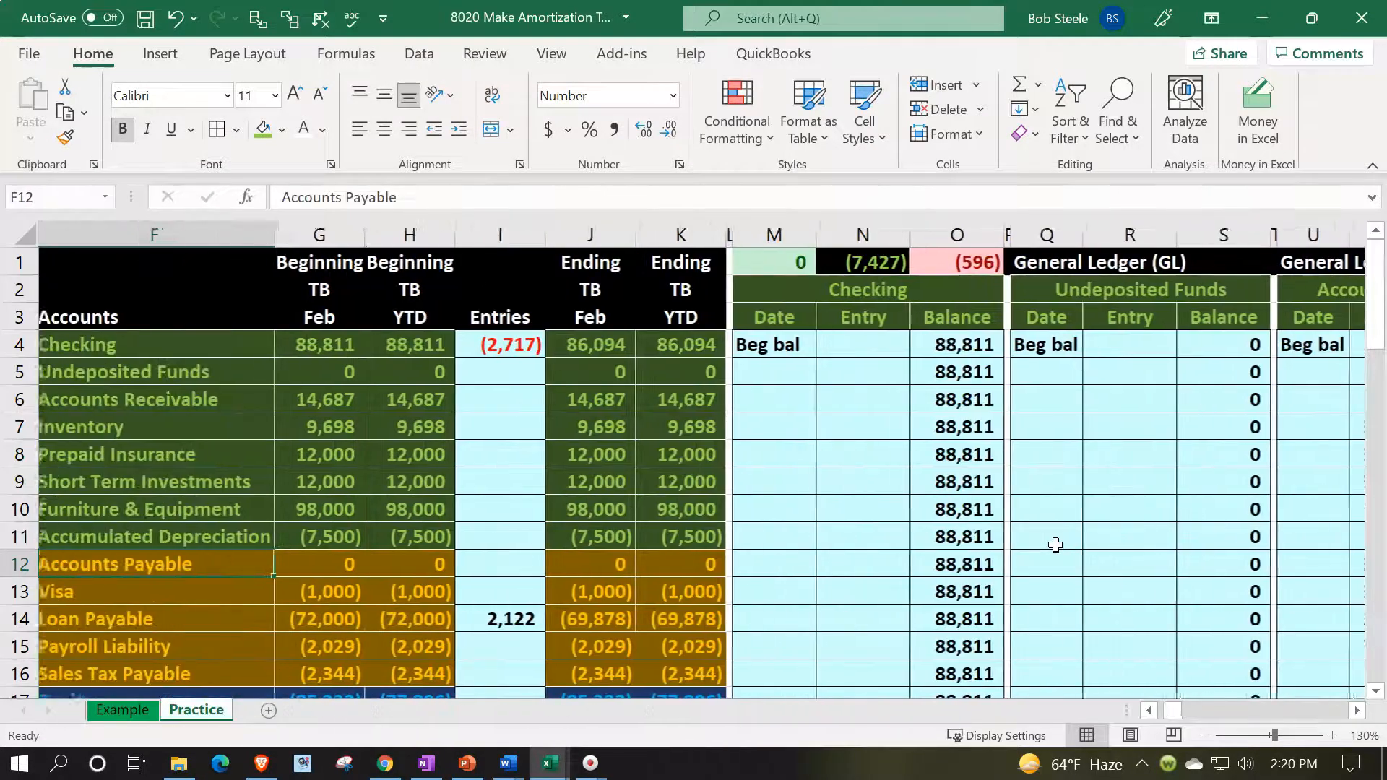
pyautogui.scroll(-5, 641, 641)
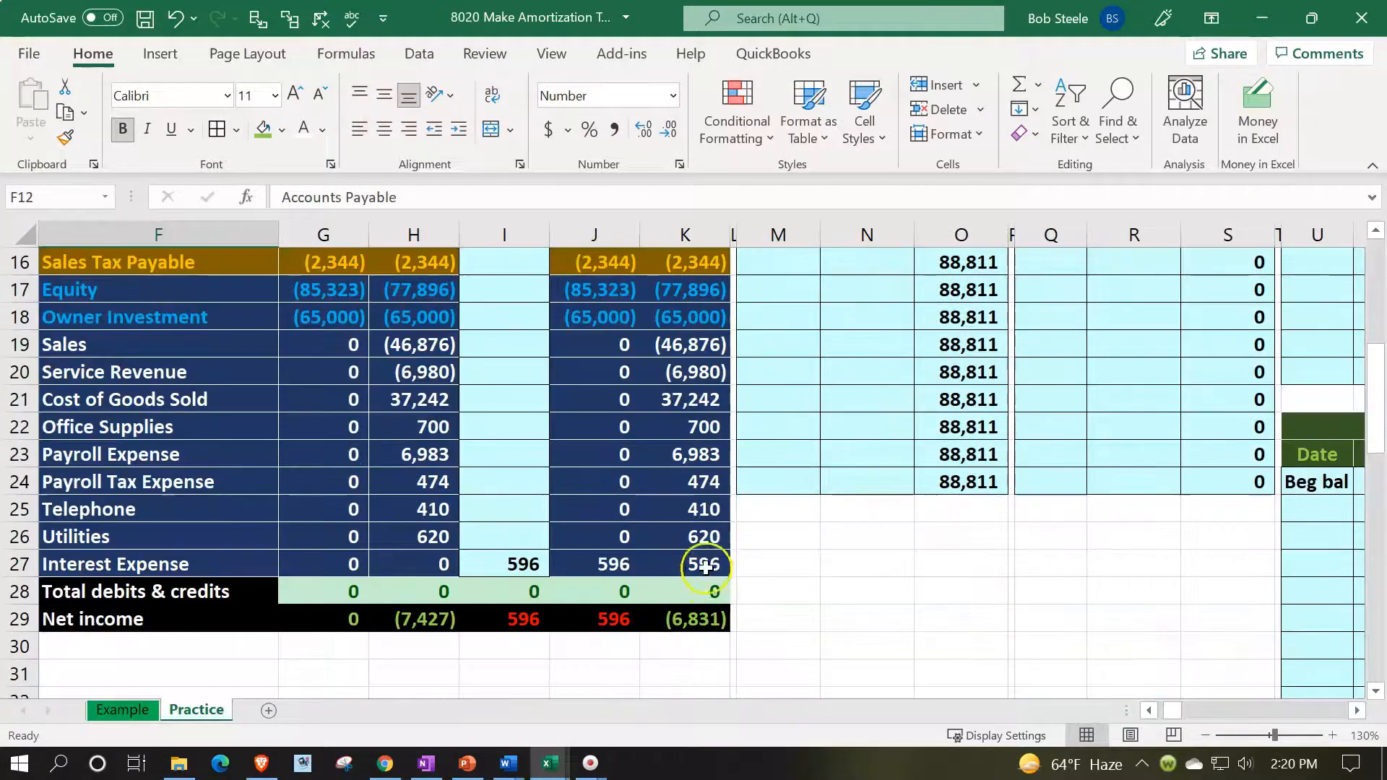
pyautogui.click(706, 567)
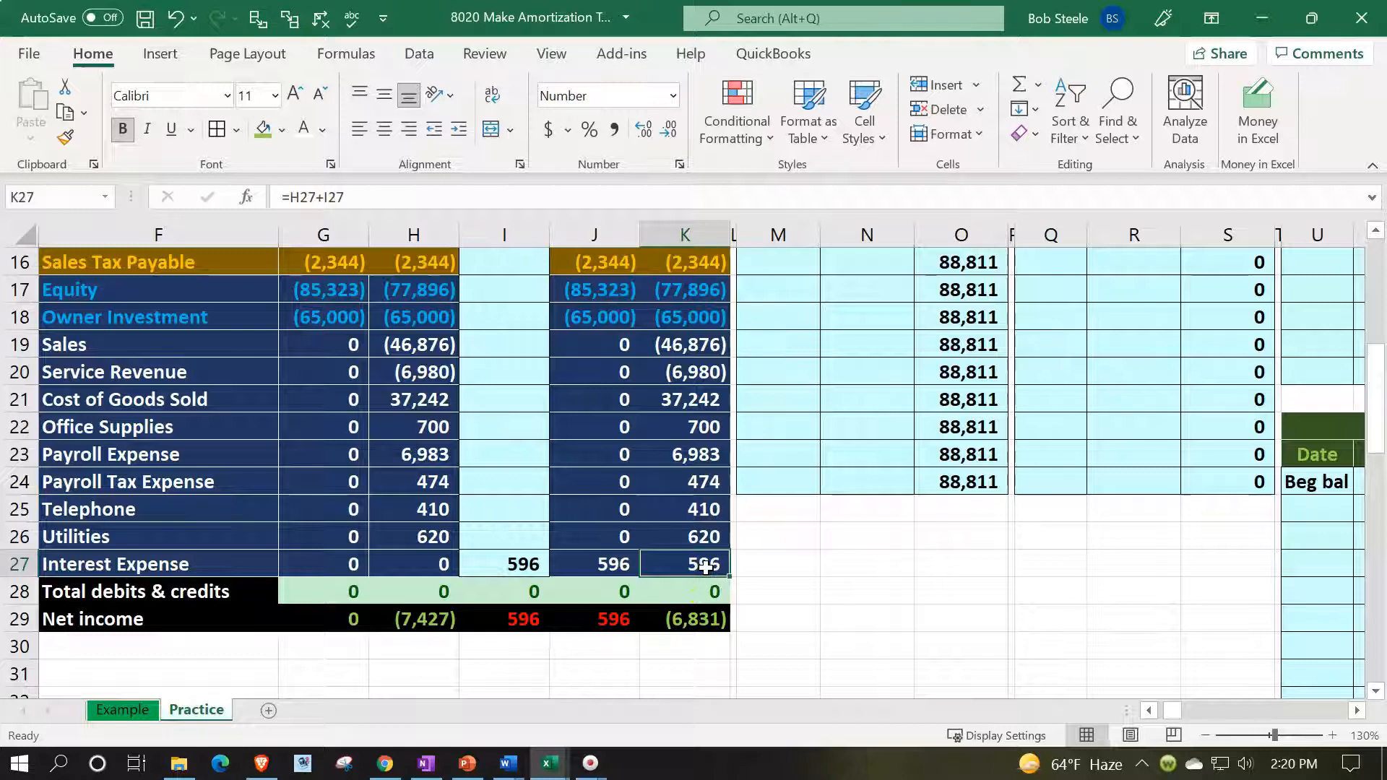
pyautogui.scroll(5, 715, 539)
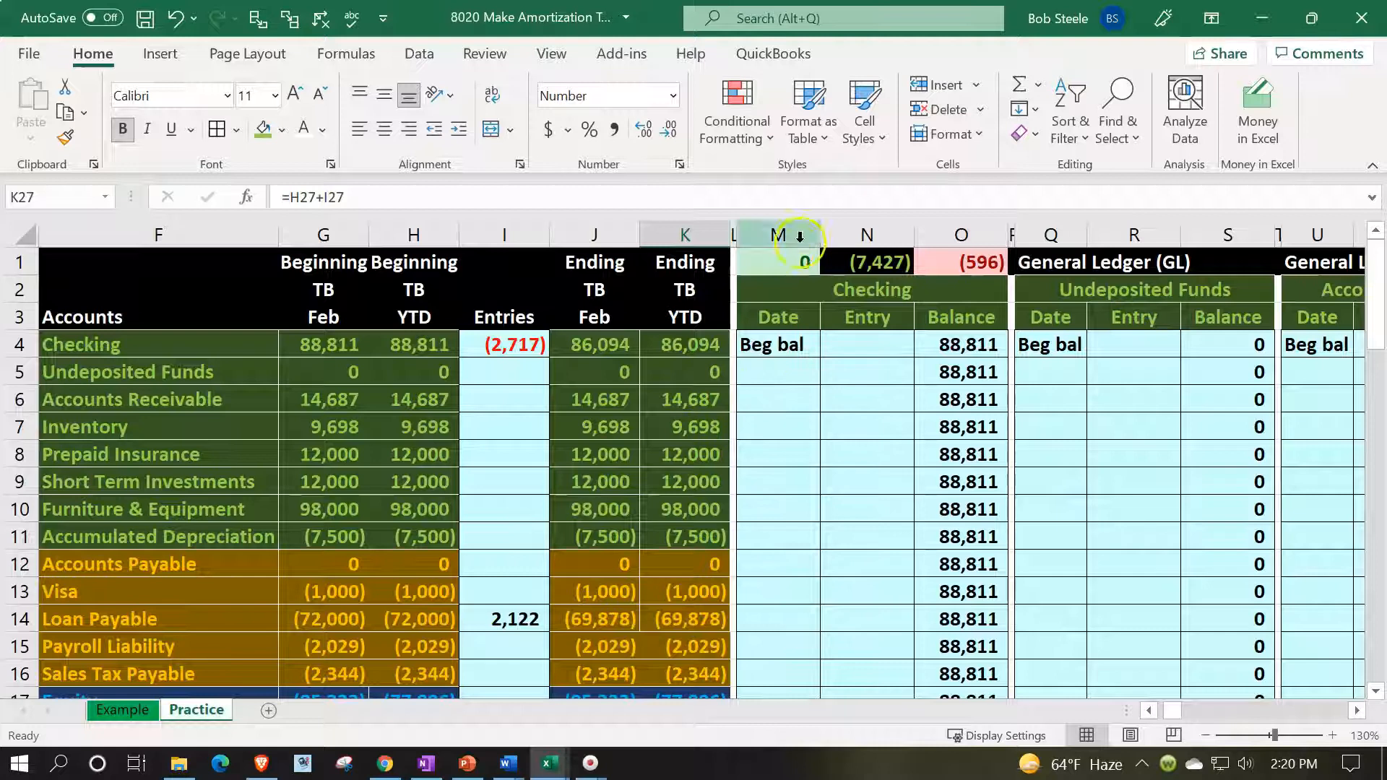
# Add the Interest Expense ledger's ending balance, BO12, to the end of the ledger check formula in M1
pyautogui.doubleClick(800, 270)
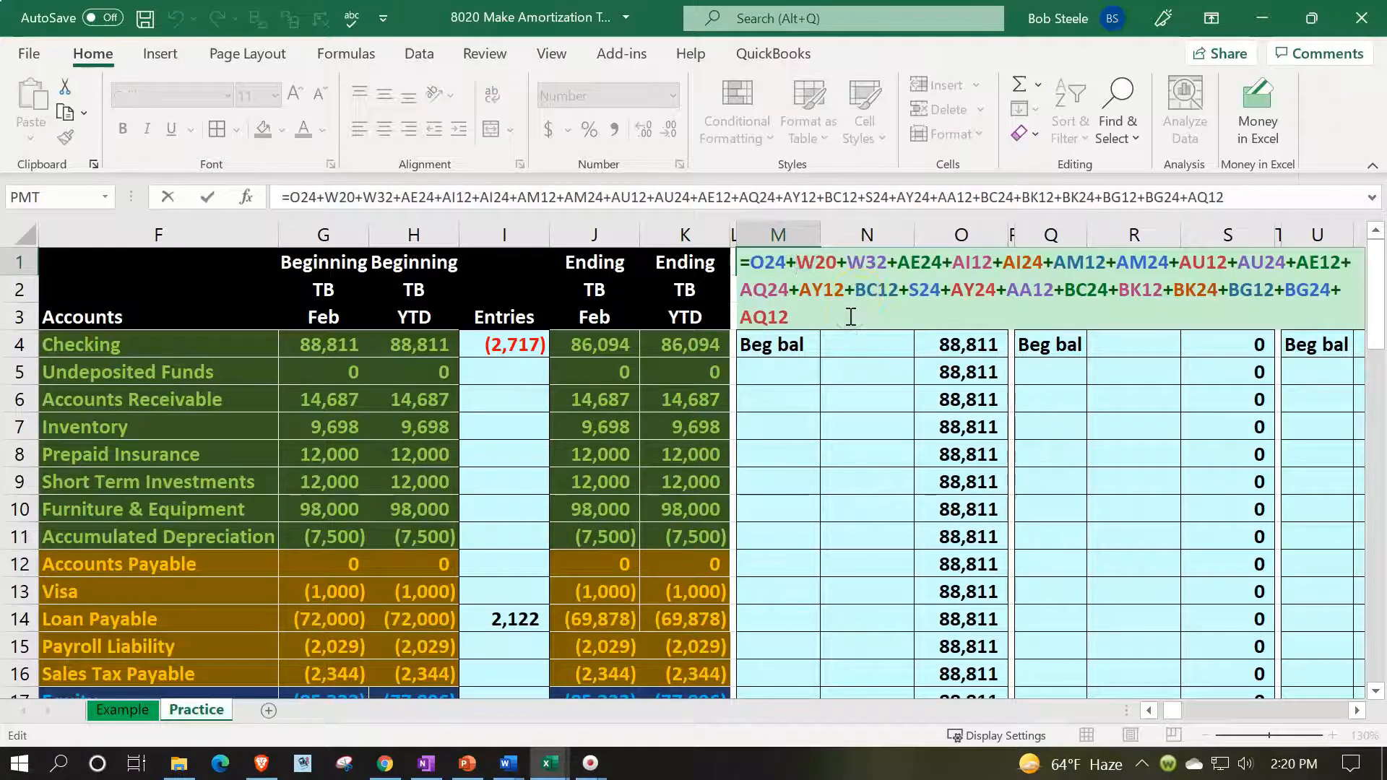
pyautogui.click(885, 452)
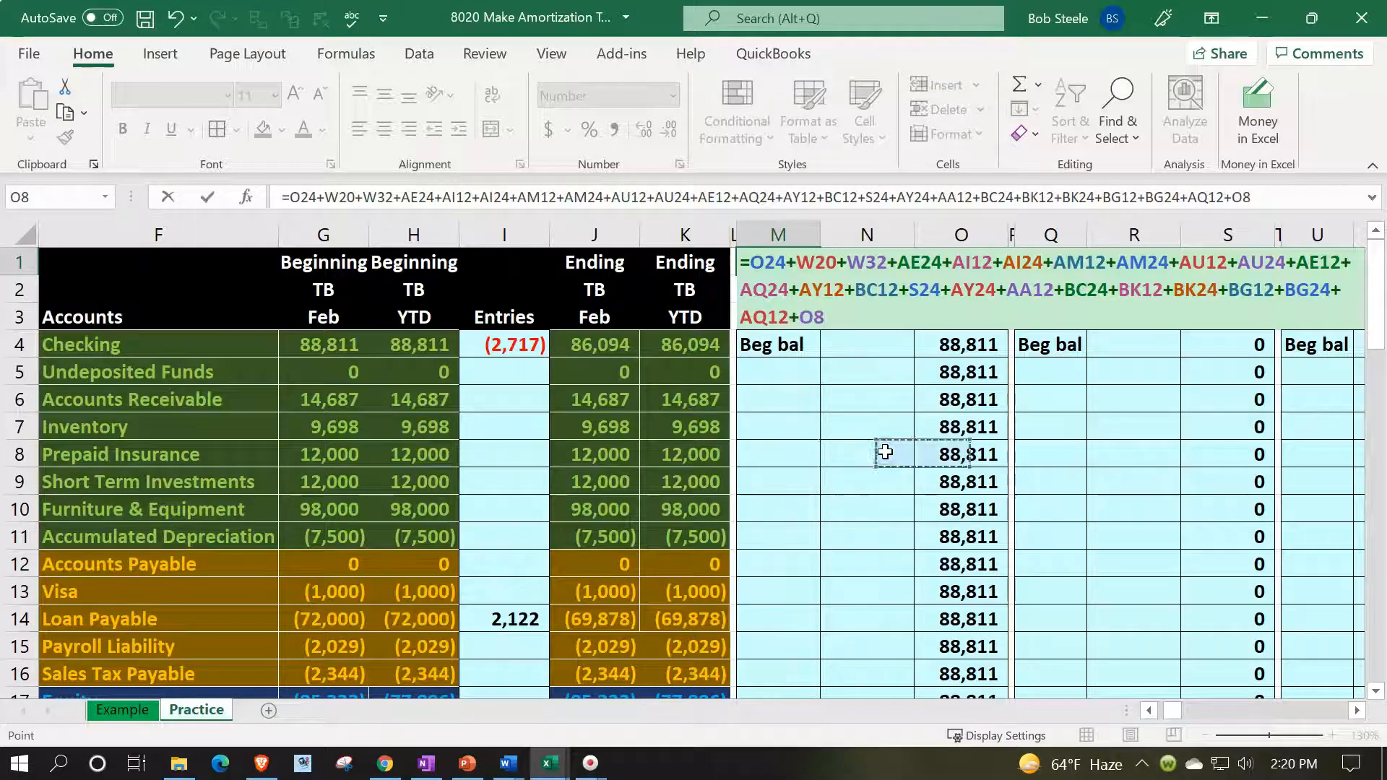
pyautogui.press('Right')
pyautogui.press('Right')
pyautogui.press('Right')
pyautogui.press('Right')
pyautogui.press('Right')
pyautogui.press('Right')
pyautogui.press('Right')
pyautogui.press('Right')
pyautogui.press('Right')
pyautogui.press('Right')
pyautogui.press('Right')
pyautogui.press('Right')
pyautogui.press('Right')
pyautogui.press('Right')
pyautogui.press('Right')
pyautogui.press('Right')
pyautogui.press('Right')
pyautogui.press('Right')
pyautogui.press('Right')
pyautogui.press('Right')
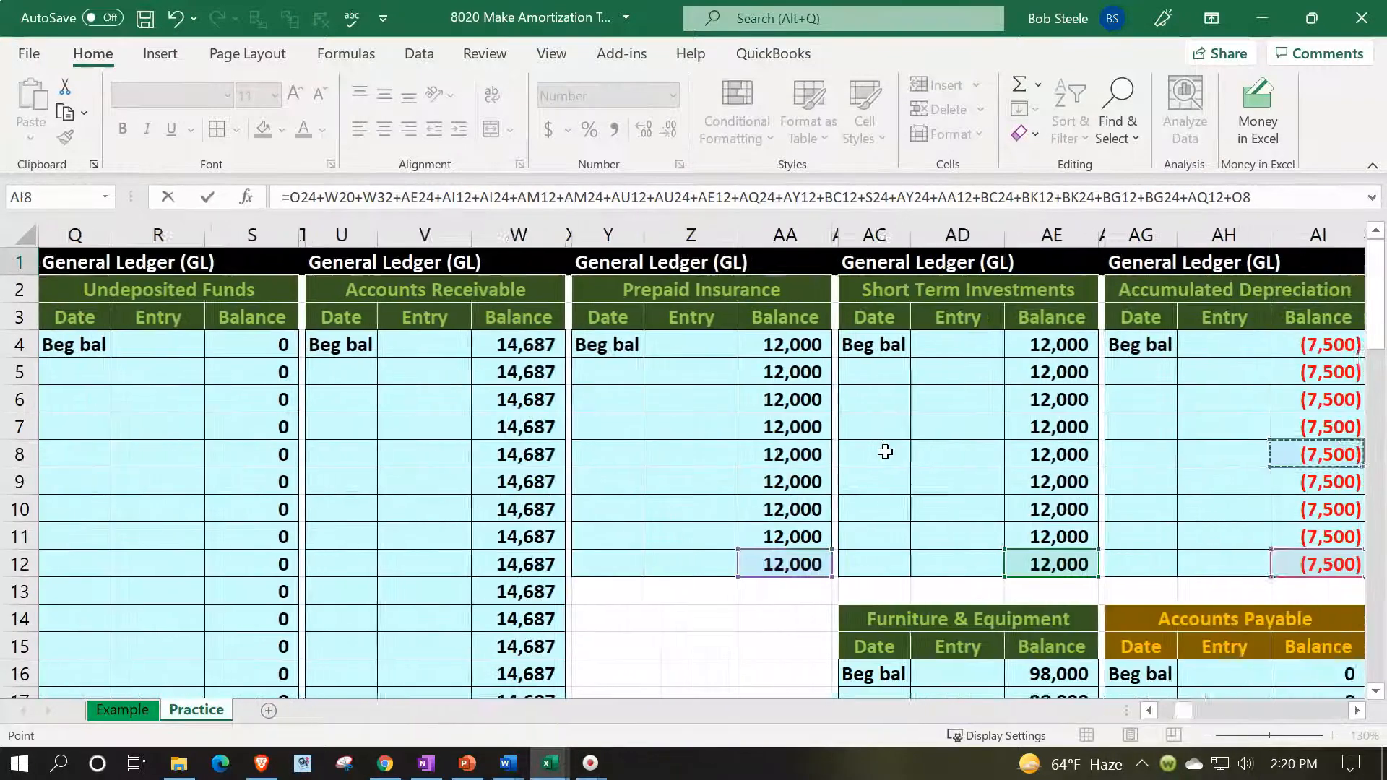
pyautogui.press('Right')
pyautogui.press('Right')
pyautogui.press('Right')
pyautogui.press('Right')
pyautogui.press('Right')
pyautogui.press('Right')
pyautogui.press('Right')
pyautogui.press('Right')
pyautogui.press('Right')
pyautogui.press('Right')
pyautogui.press('Right')
pyautogui.press('Right')
pyautogui.press('Right')
pyautogui.press('Right')
pyautogui.press('Right')
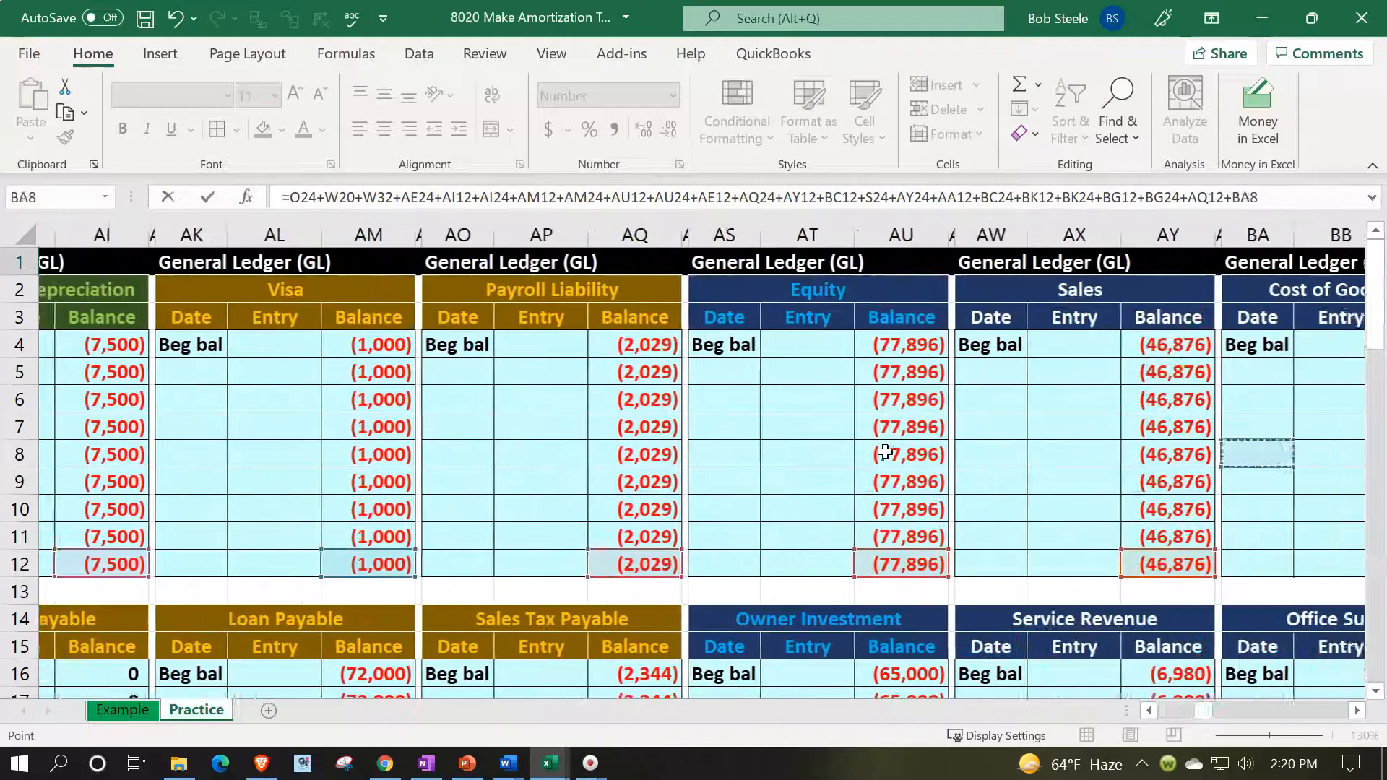
pyautogui.press('Right')
pyautogui.press('Right')
pyautogui.press('Right')
pyautogui.press('Right')
pyautogui.press('Right')
pyautogui.press('Right')
pyautogui.press('Right')
pyautogui.press('Right')
pyautogui.press('Right')
pyautogui.press('Right')
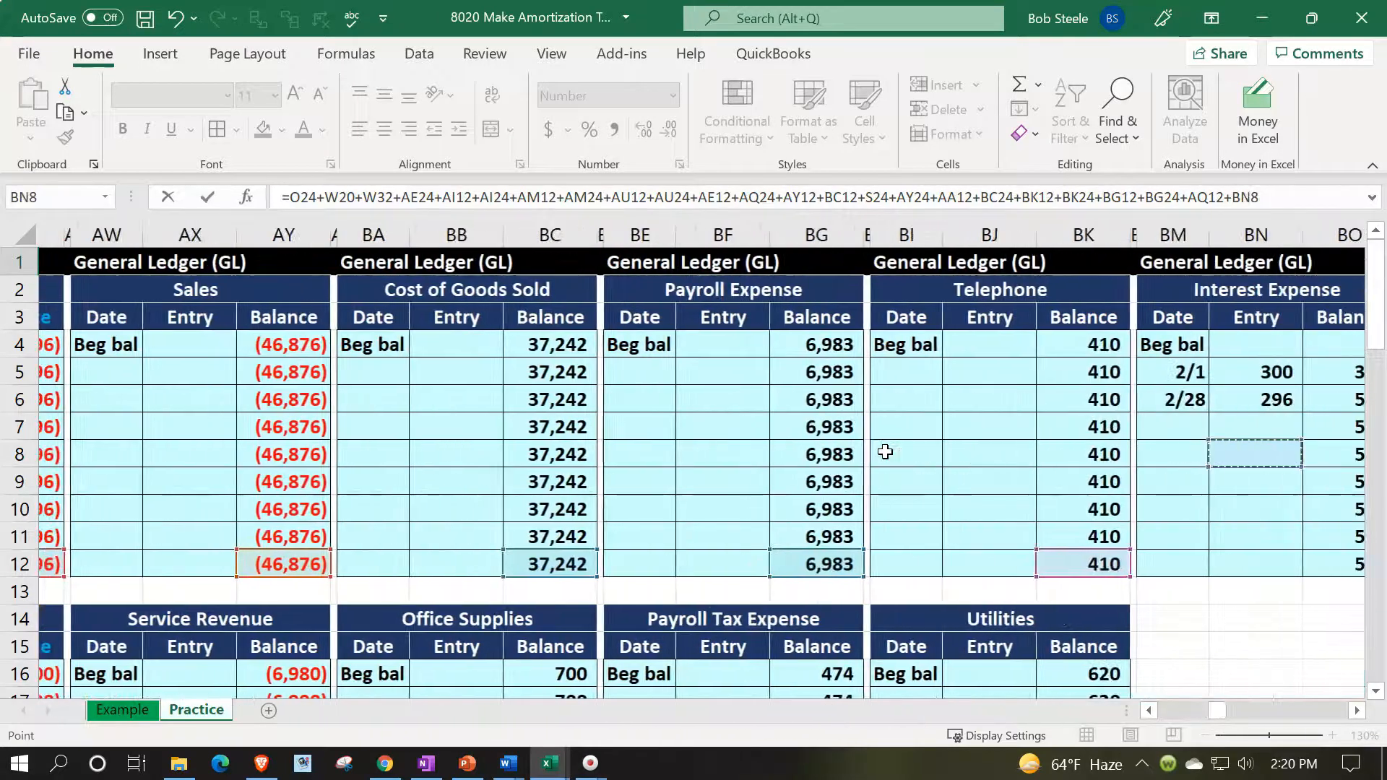
pyautogui.press('Right')
pyautogui.press('Down')
pyautogui.press('Left')
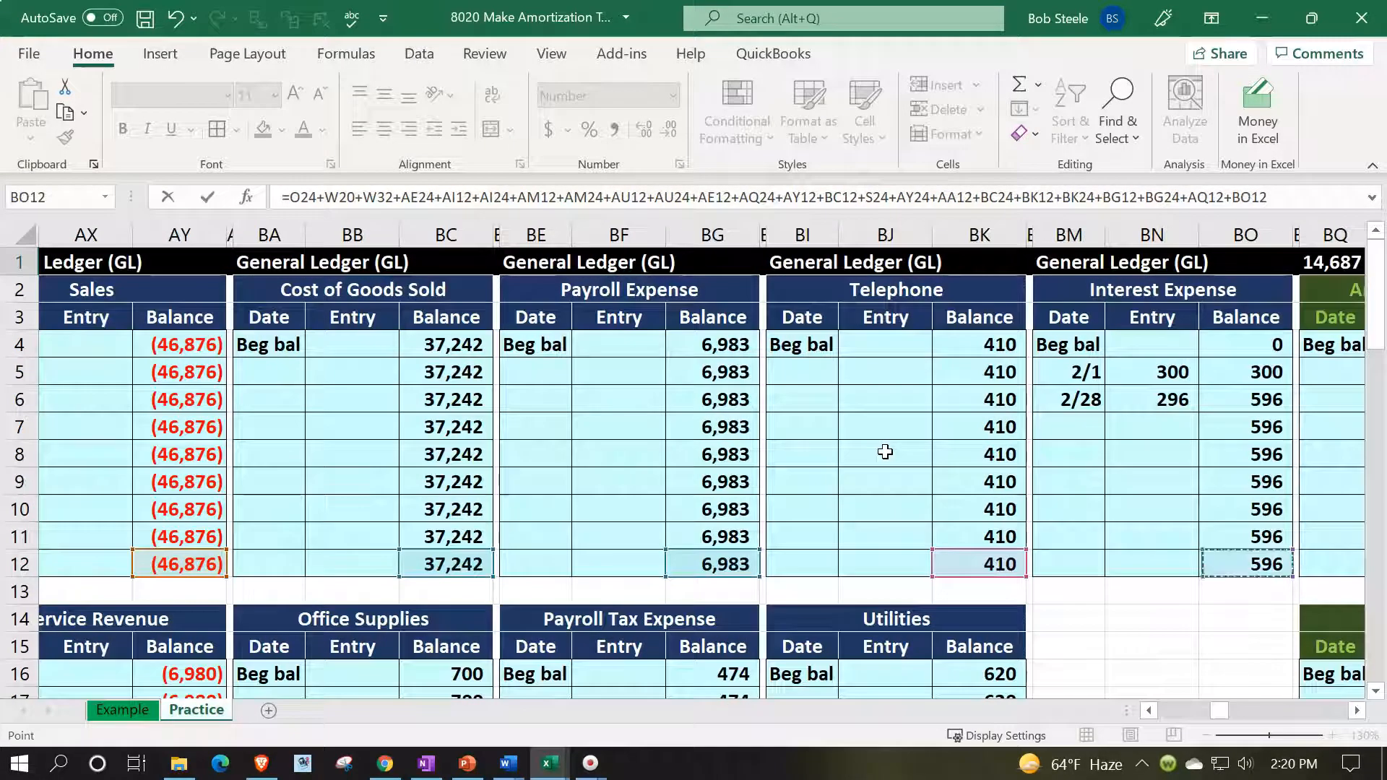
pyautogui.press('Return')
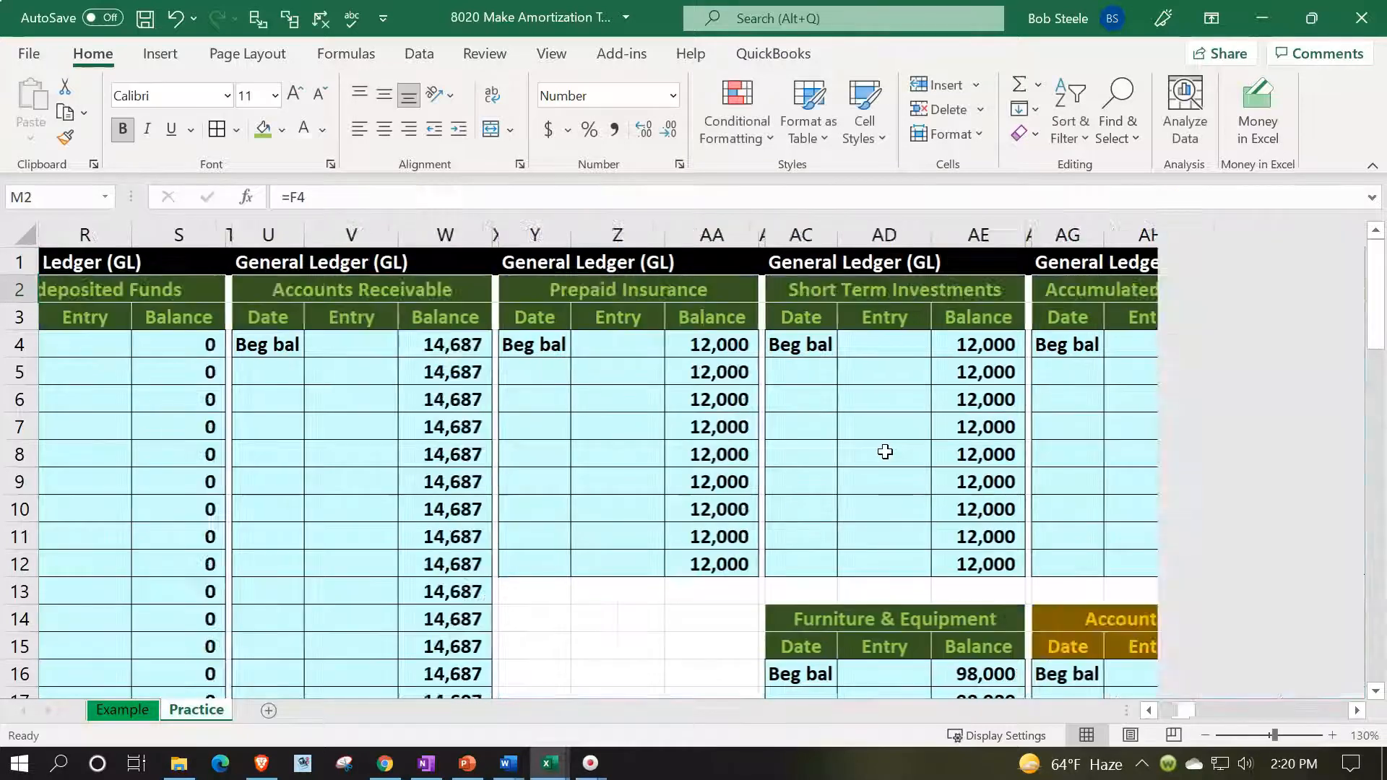
# Add the Interest Expense ledger's ending balance with +BO12 to the end of the income and expense total formula in N1
pyautogui.press('Up')
pyautogui.press('Left')
pyautogui.press('Left')
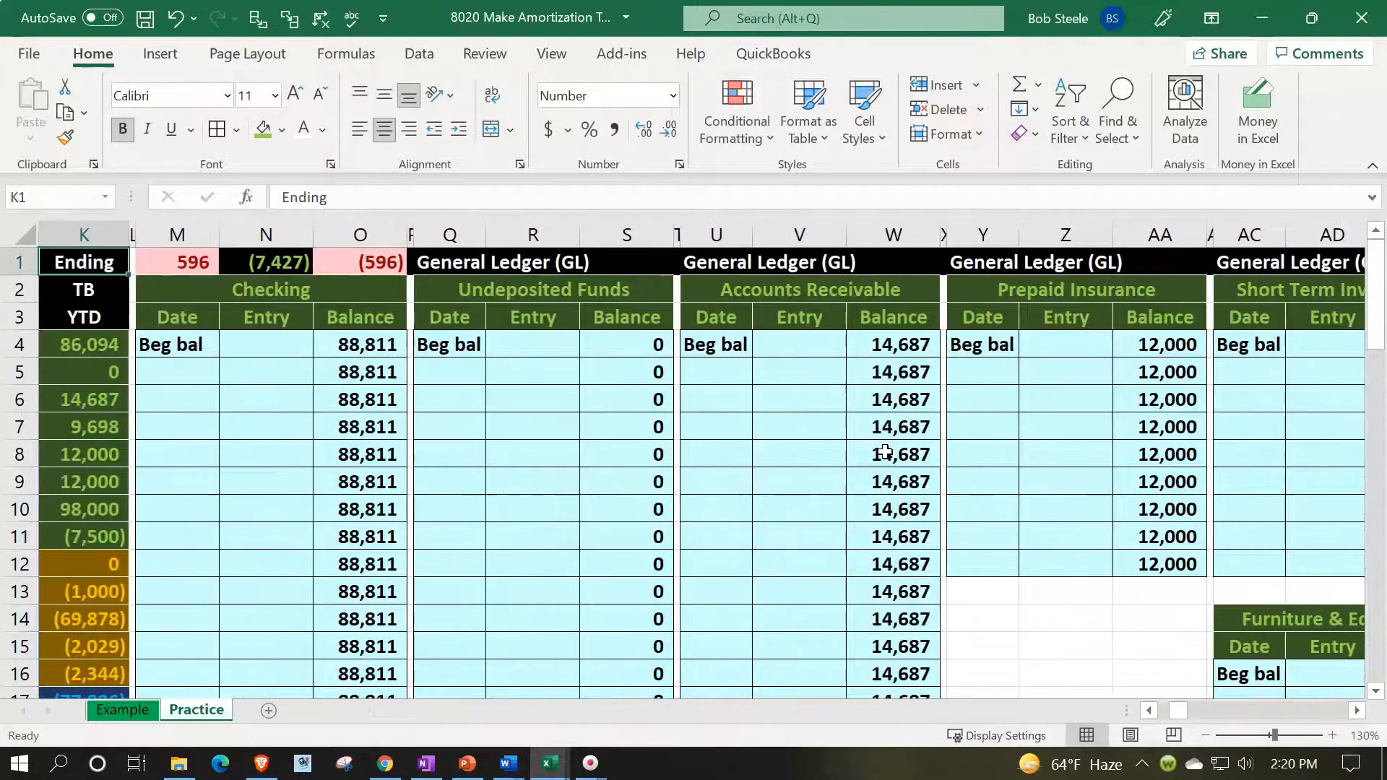
pyautogui.doubleClick(278, 258)
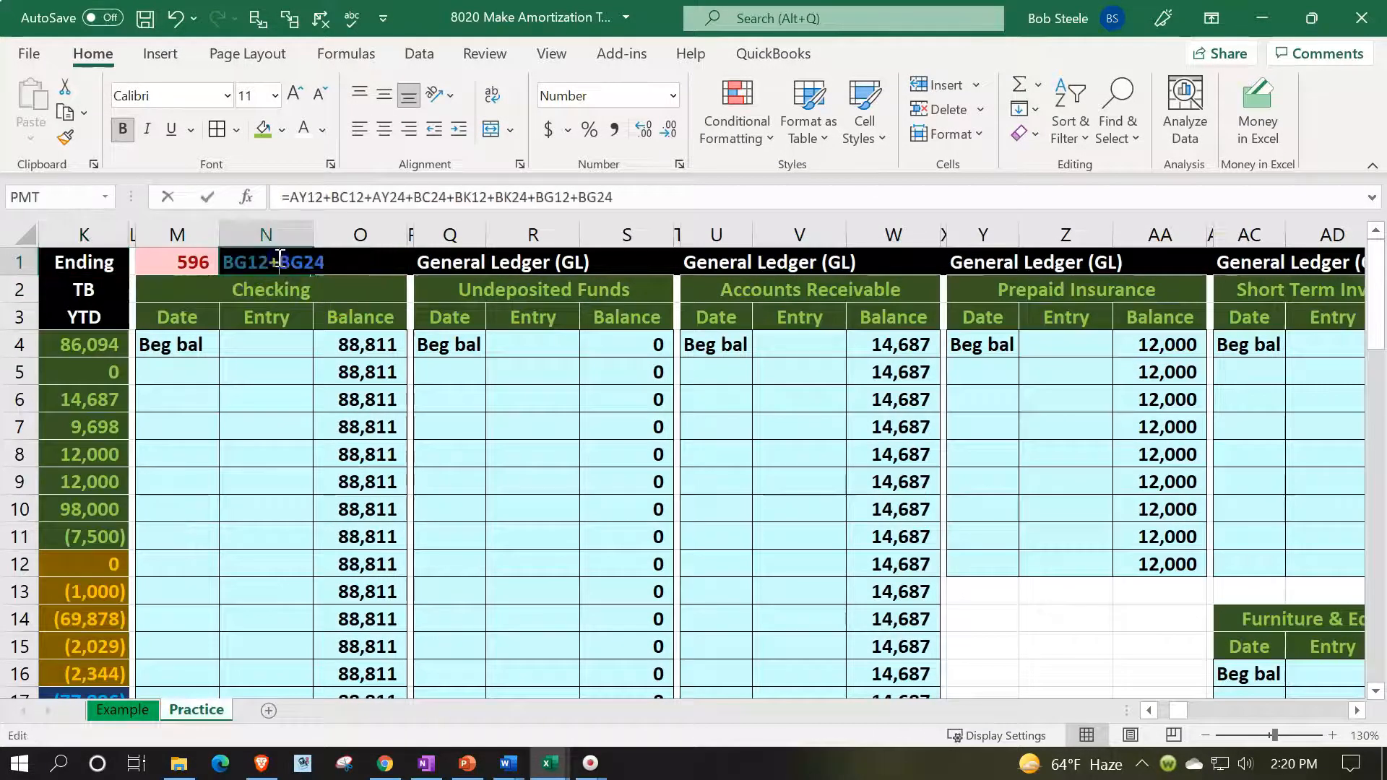
pyautogui.hotkey('ctrl', 'Return')
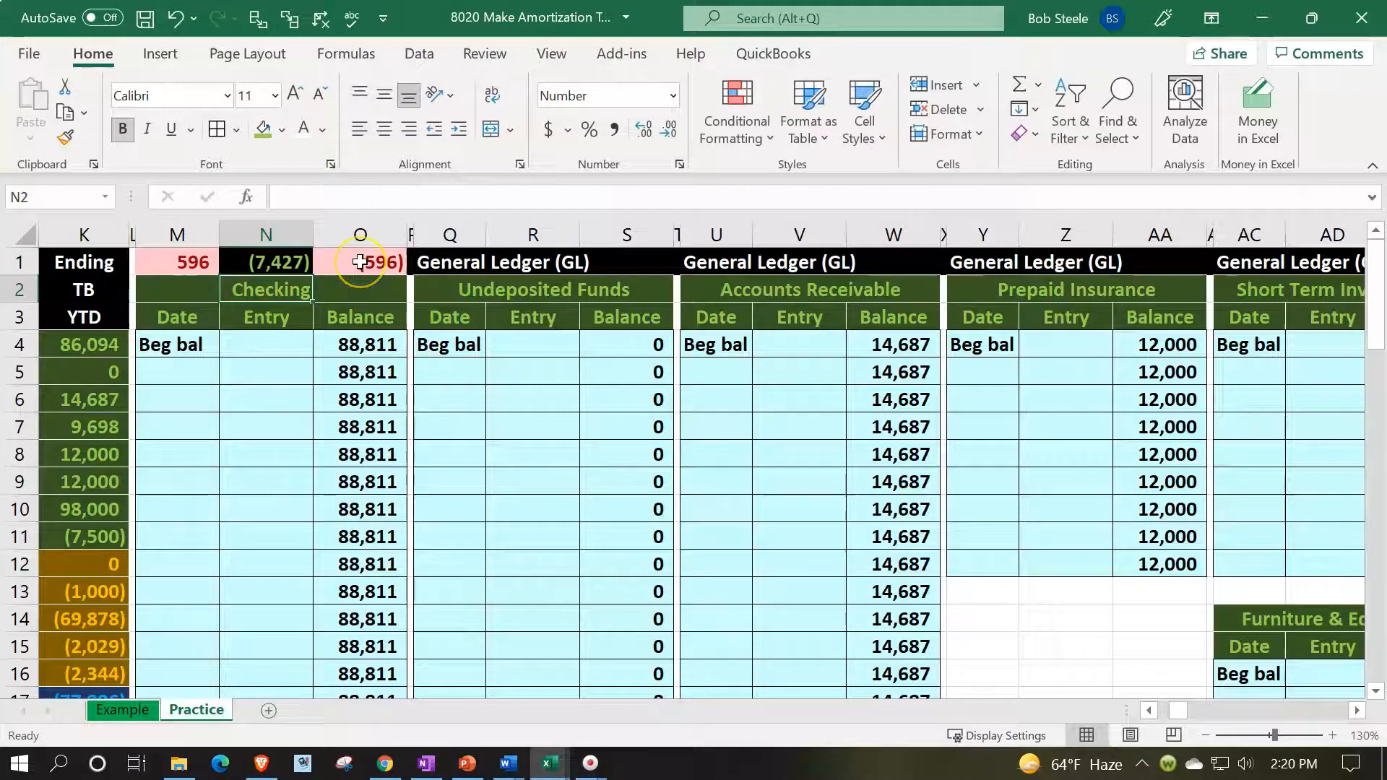
pyautogui.press('F2')
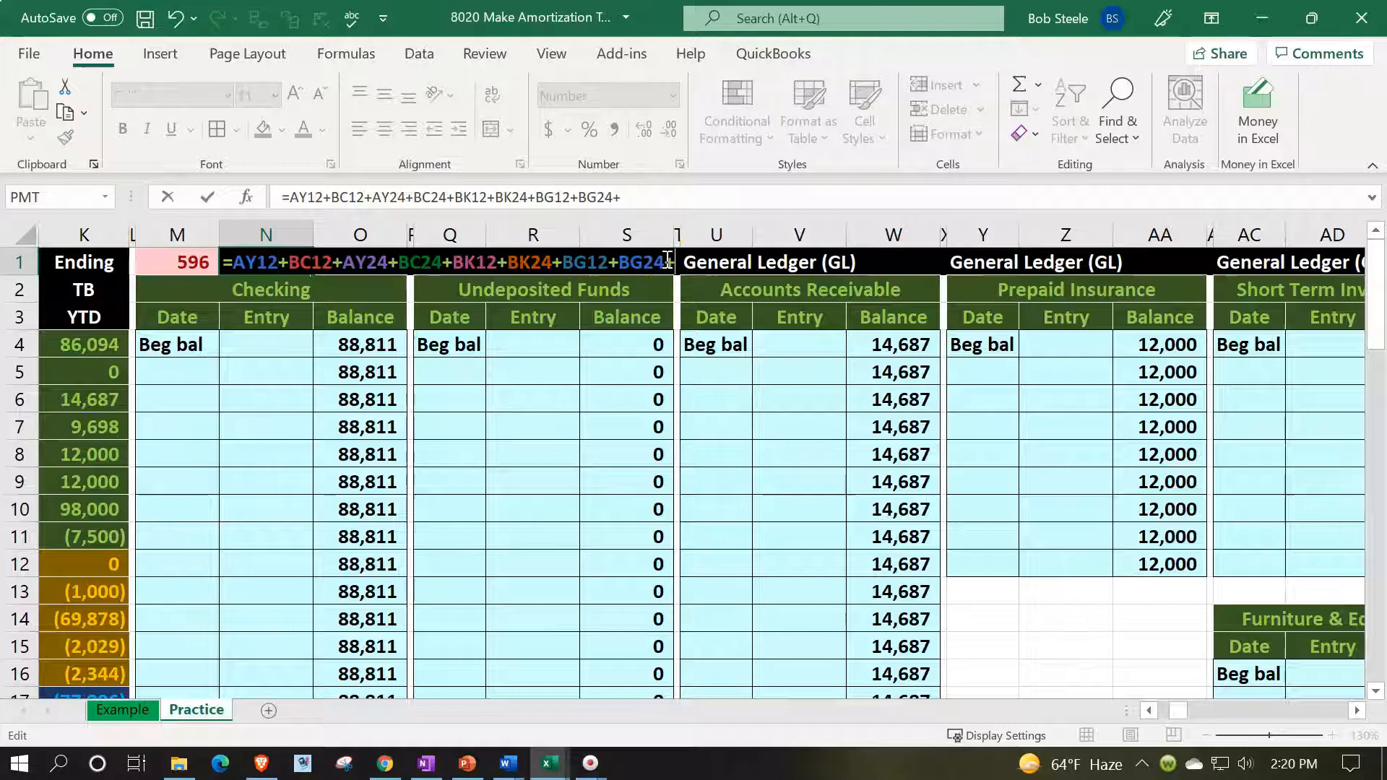
pyautogui.press('Right')
pyautogui.press('Right')
pyautogui.press('Right')
pyautogui.press('Right')
pyautogui.press('Right')
pyautogui.press('Right')
pyautogui.press('Right')
pyautogui.press('Right')
pyautogui.press('Right')
pyautogui.press('Right')
pyautogui.press('Right')
pyautogui.press('Right')
pyautogui.press('Right')
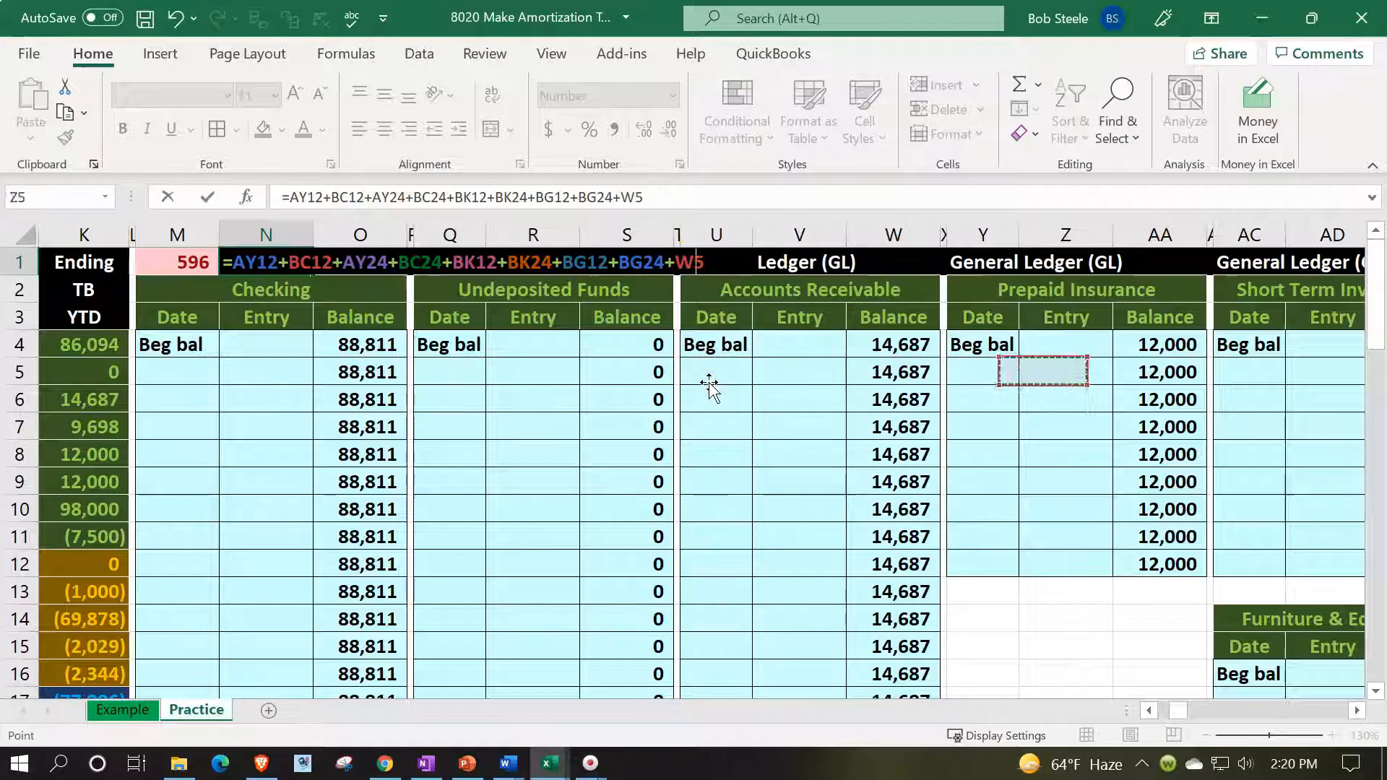
pyautogui.press('Right')
pyautogui.press('Right')
pyautogui.press('Right')
pyautogui.press('Right')
pyautogui.press('Right')
pyautogui.press('Right')
pyautogui.press('Right')
pyautogui.press('Right')
pyautogui.press('Right')
pyautogui.press('Right')
pyautogui.press('Right')
pyautogui.press('Right')
pyautogui.press('Right')
pyautogui.press('Right')
pyautogui.press('Right')
pyautogui.press('Right')
pyautogui.press('Right')
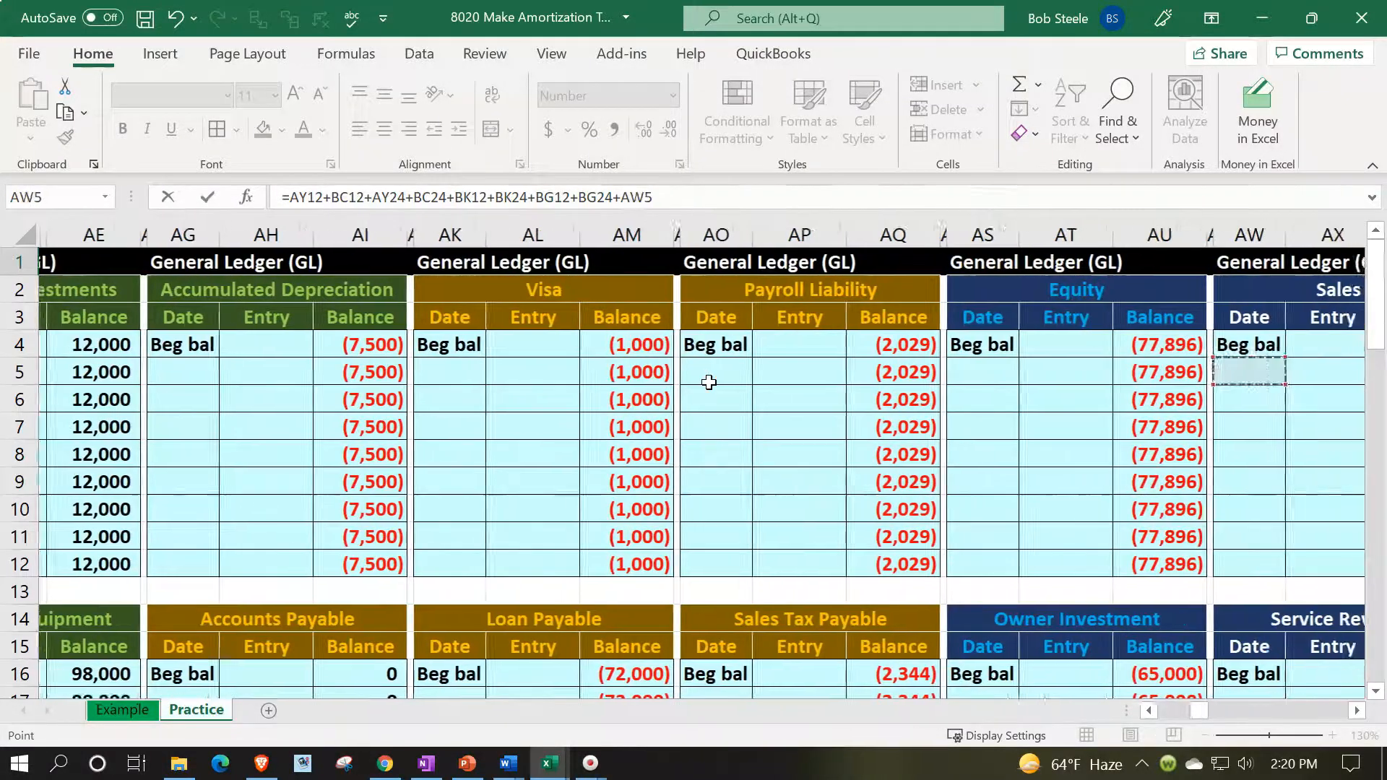
pyautogui.press('Right')
pyautogui.press('Right')
pyautogui.press('Right')
pyautogui.press('Right')
pyautogui.press('Right')
pyautogui.press('Right')
pyautogui.press('Right')
pyautogui.press('Right')
pyautogui.press('Right')
pyautogui.press('Right')
pyautogui.press('Right')
pyautogui.press('Right')
pyautogui.press('Right')
pyautogui.press('Right')
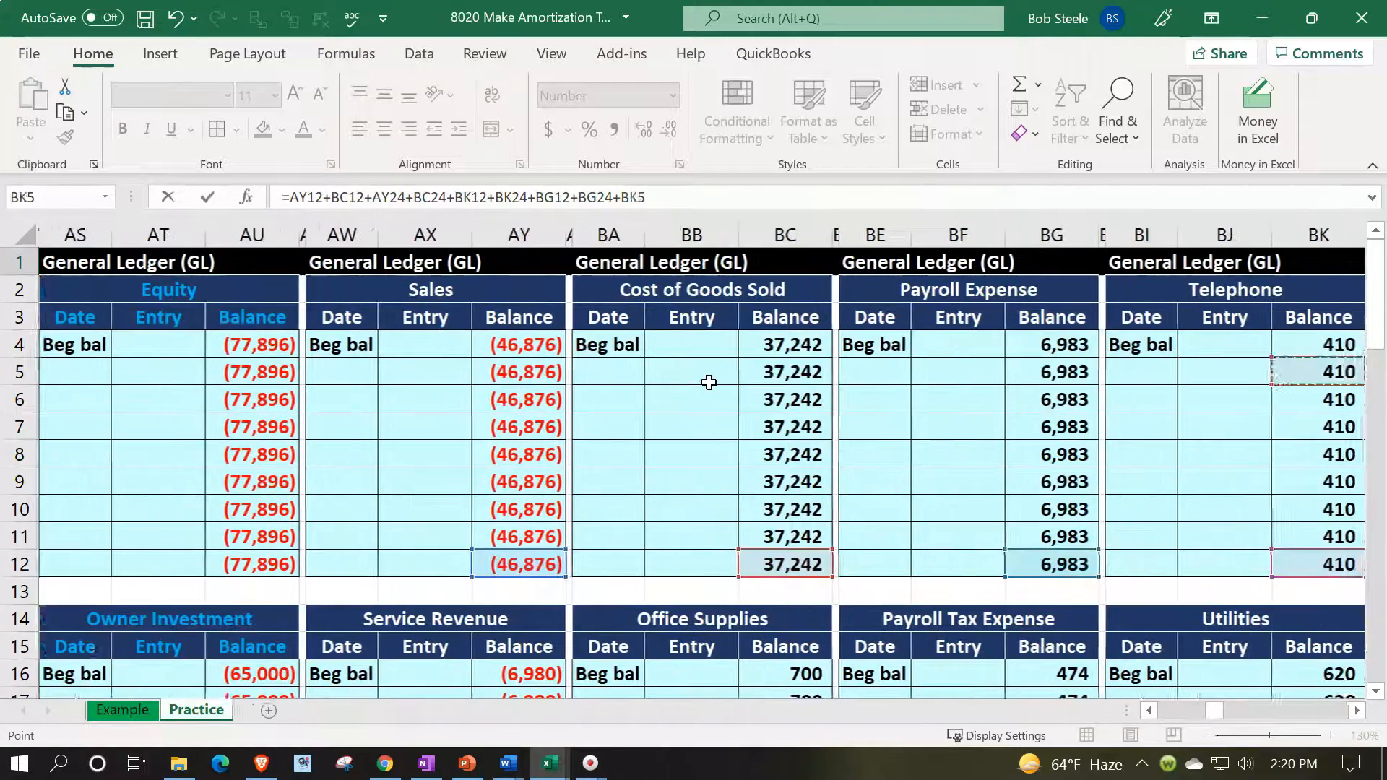
pyautogui.press('Right')
pyautogui.press('Right')
pyautogui.press('Right')
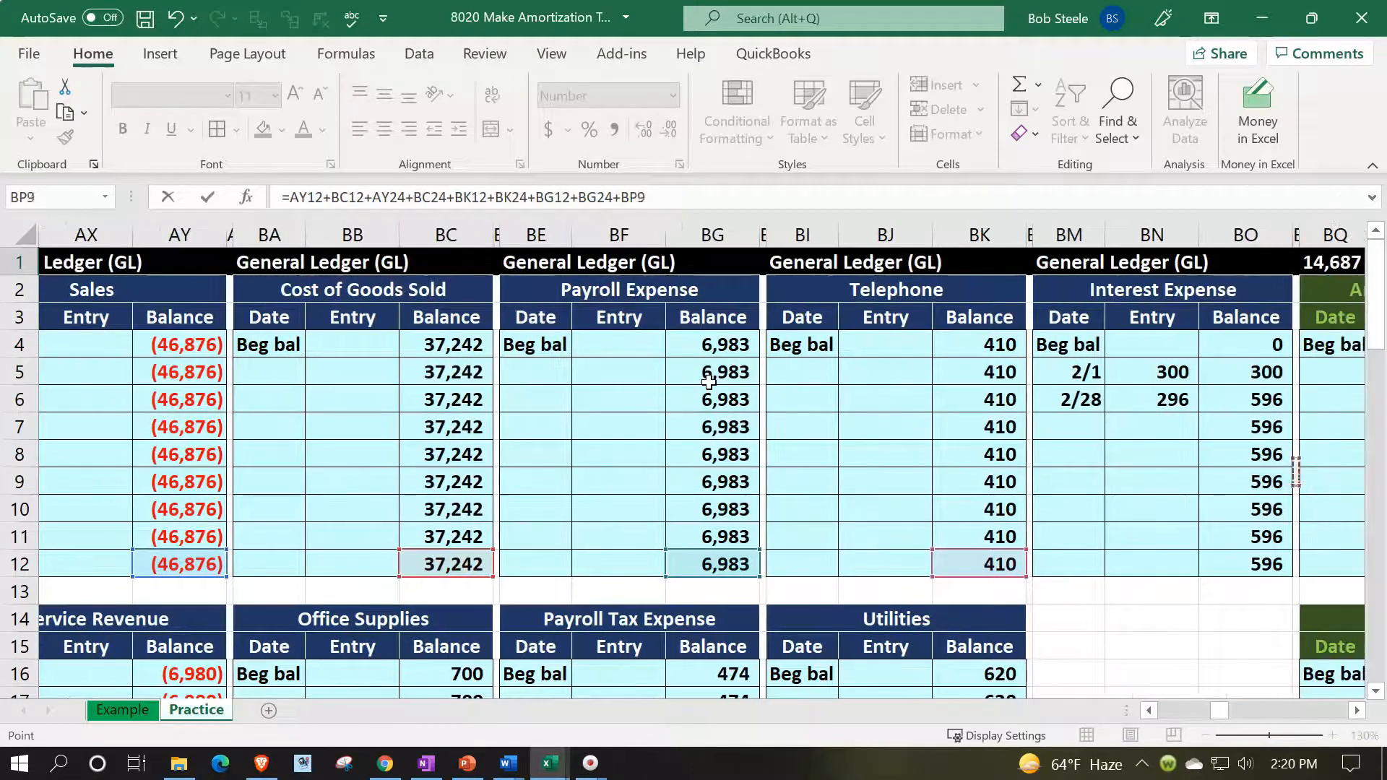
pyautogui.press('Down')
pyautogui.press('Left')
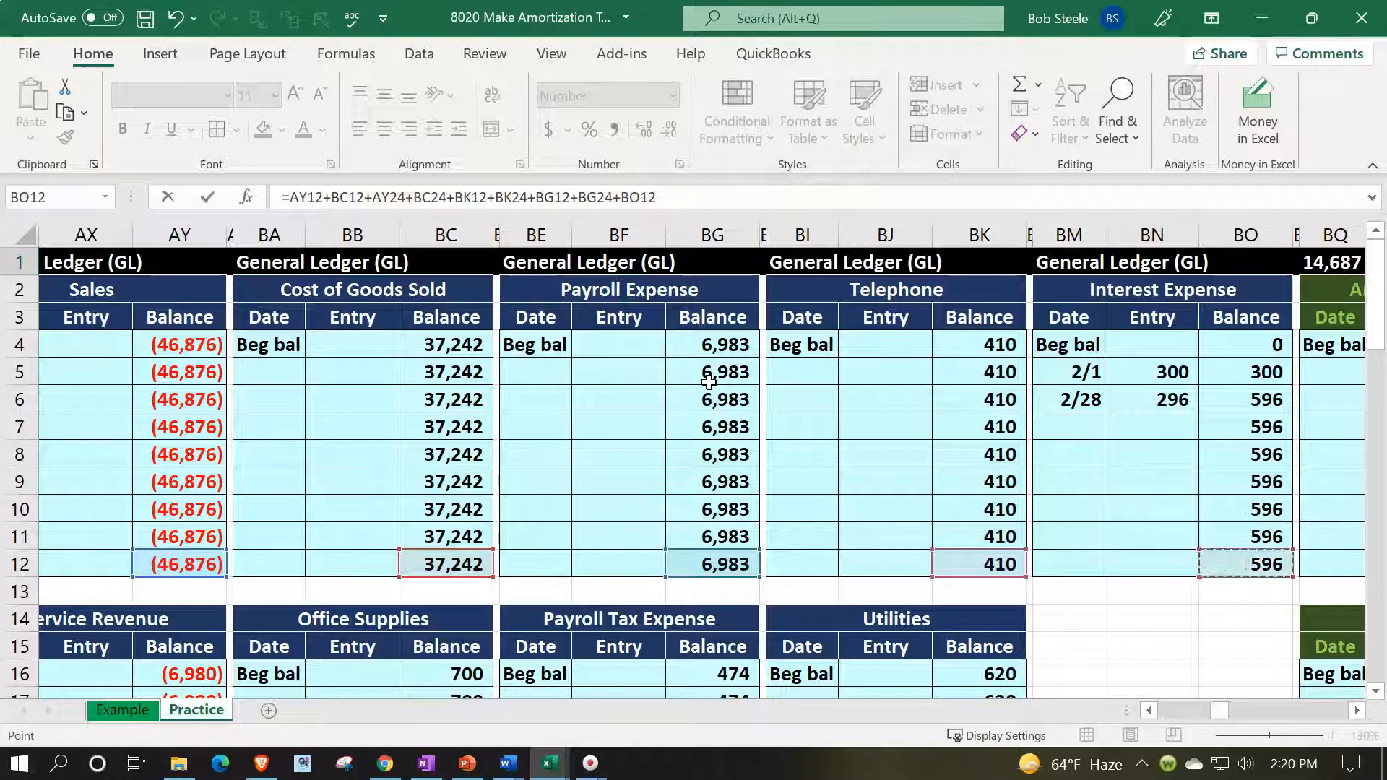
pyautogui.press('Return')
# Review the Loan Payable debits of the 2/1 and 2/28 journal entries in C3 and C7
pyautogui.press('Up')
pyautogui.press('Left')
pyautogui.press('Left')
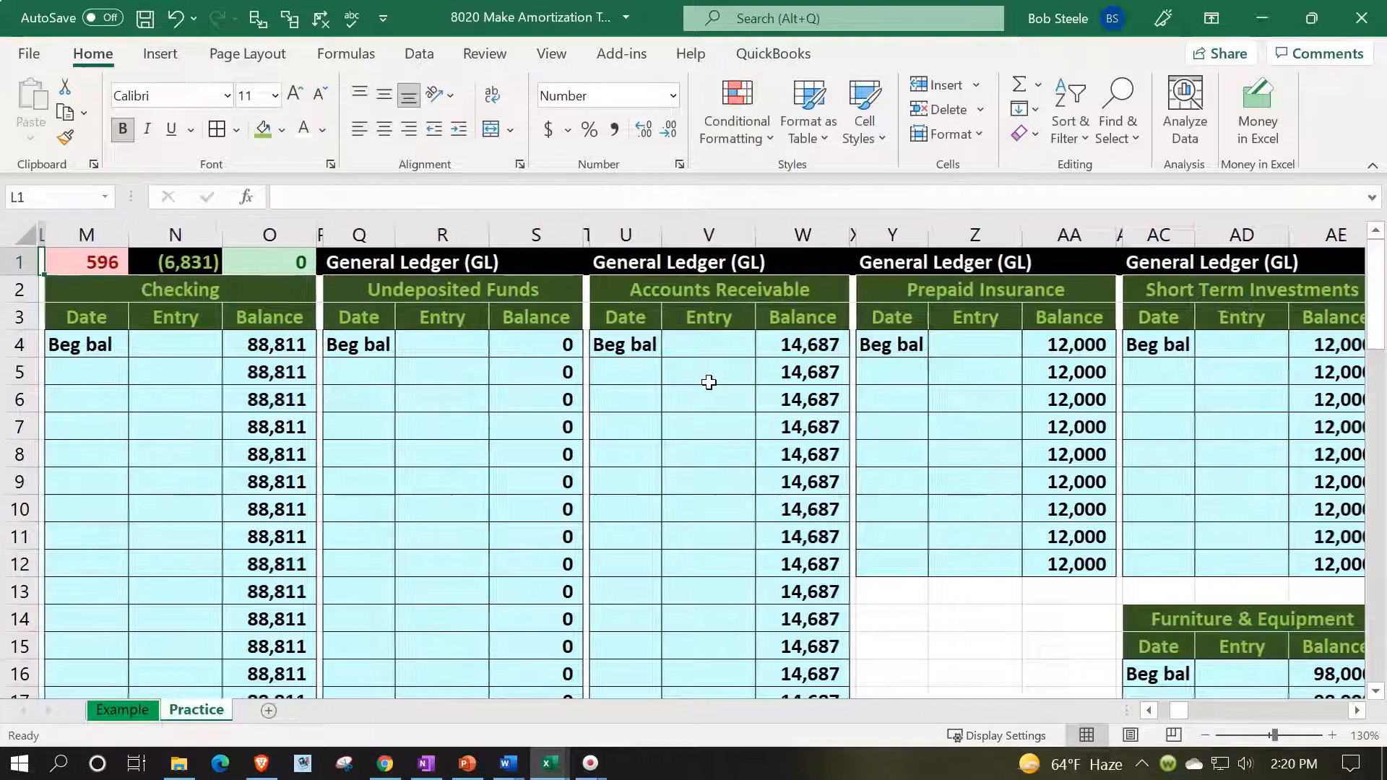
pyautogui.press('Left')
pyautogui.press('Left')
pyautogui.press('Left')
pyautogui.press('Left')
pyautogui.press('Left')
pyautogui.press('Left')
pyautogui.press('Left')
pyautogui.press('Left')
pyautogui.press('Left')
pyautogui.press('Left')
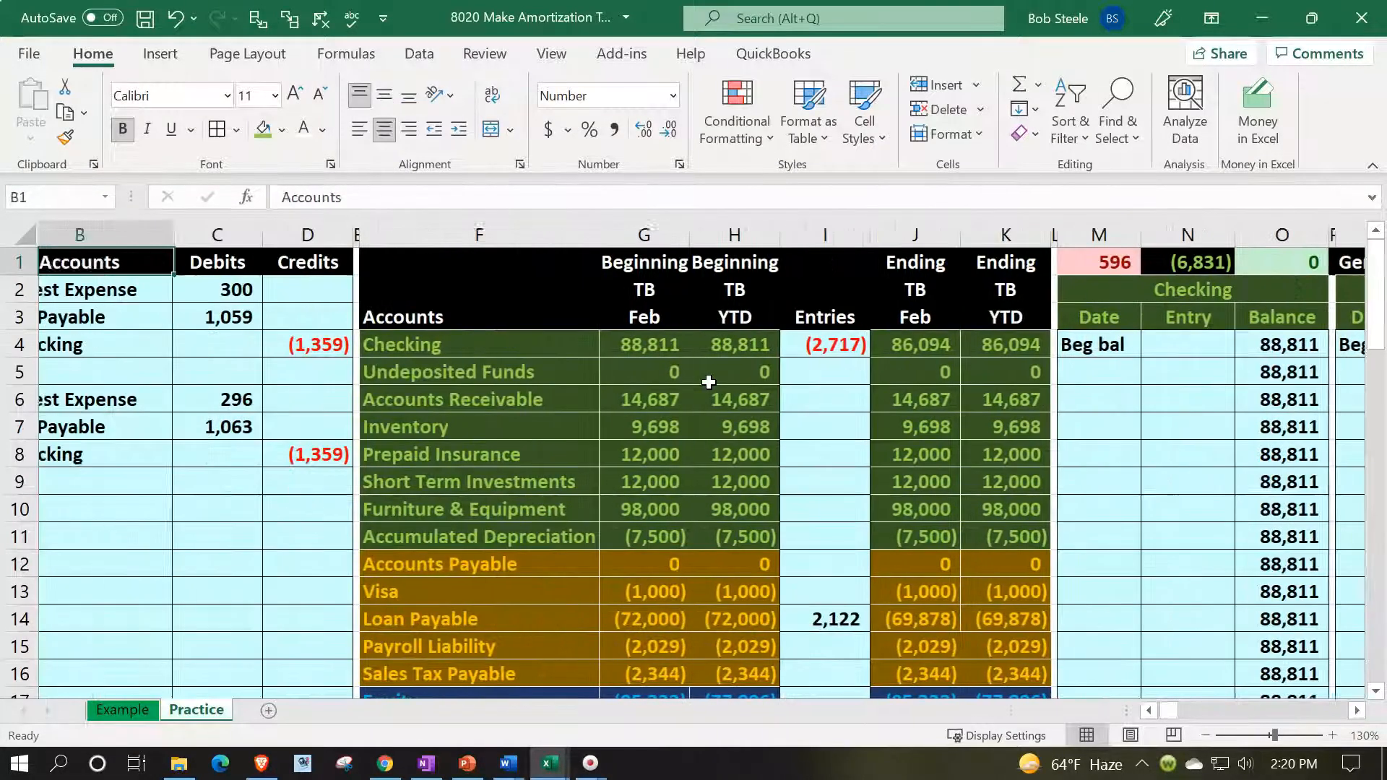
pyautogui.press('Left')
pyautogui.moveTo(216, 317); pyautogui.dragTo(302, 323)
pyautogui.moveTo(230, 434); pyautogui.dragTo(330, 448)
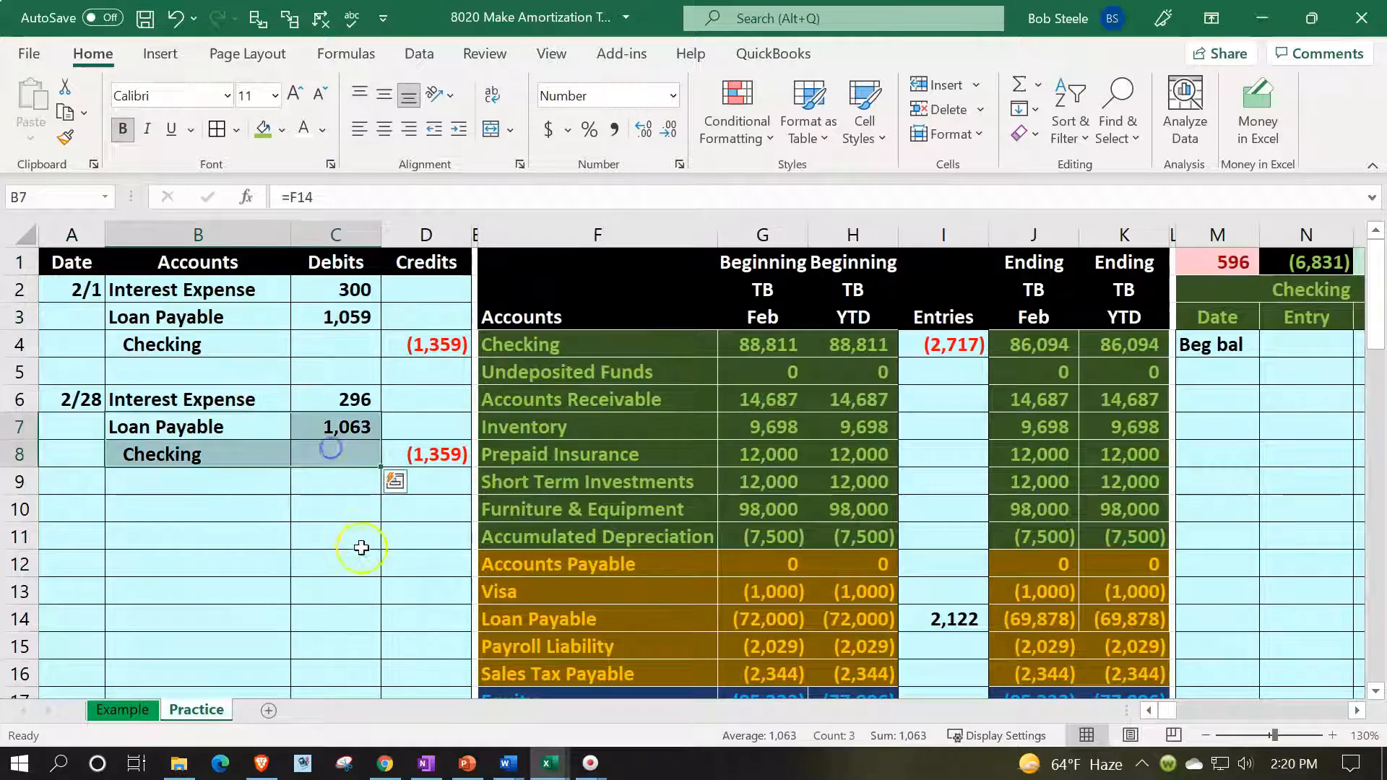
# Enter the dates 2/1 and 2/28 below the beginning balance in the Loan Payable ledger, cells AK17 and AK18
pyautogui.scroll(-1, 444, 540)
pyautogui.click(528, 533)
pyautogui.press('Right')
pyautogui.press('Right')
pyautogui.press('Right')
pyautogui.press('Right')
pyautogui.press('Right')
pyautogui.press('Right')
pyautogui.press('Right')
pyautogui.press('Right')
pyautogui.press('Right')
pyautogui.press('Right')
pyautogui.press('Right')
pyautogui.press('Right')
pyautogui.press('Right')
pyautogui.press('Right')
pyautogui.press('Right')
pyautogui.press('Right')
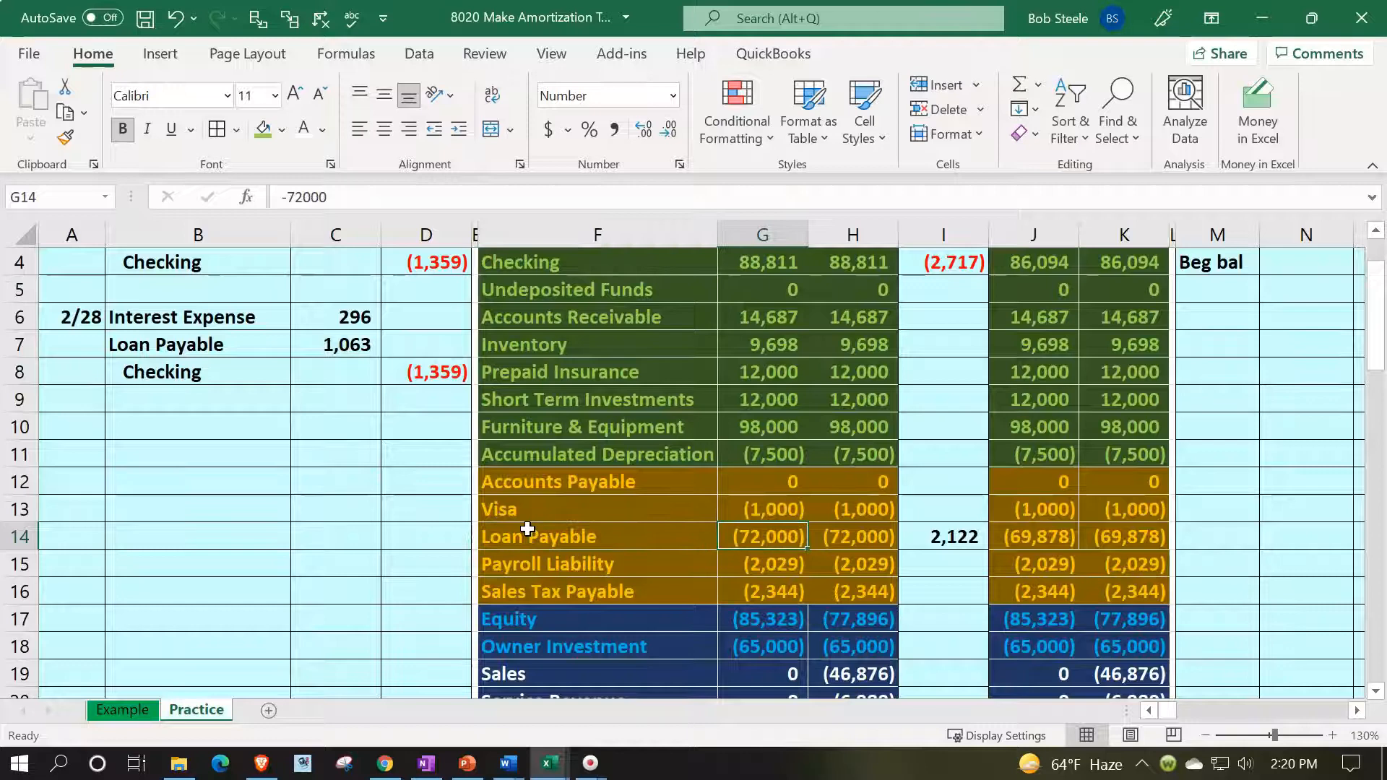
pyautogui.press('Right')
pyautogui.press('Right')
pyautogui.press('Right')
pyautogui.press('Right')
pyautogui.press('Right')
pyautogui.press('Right')
pyautogui.press('Right')
pyautogui.press('Right')
pyautogui.press('Right')
pyautogui.press('Right')
pyautogui.press('Right')
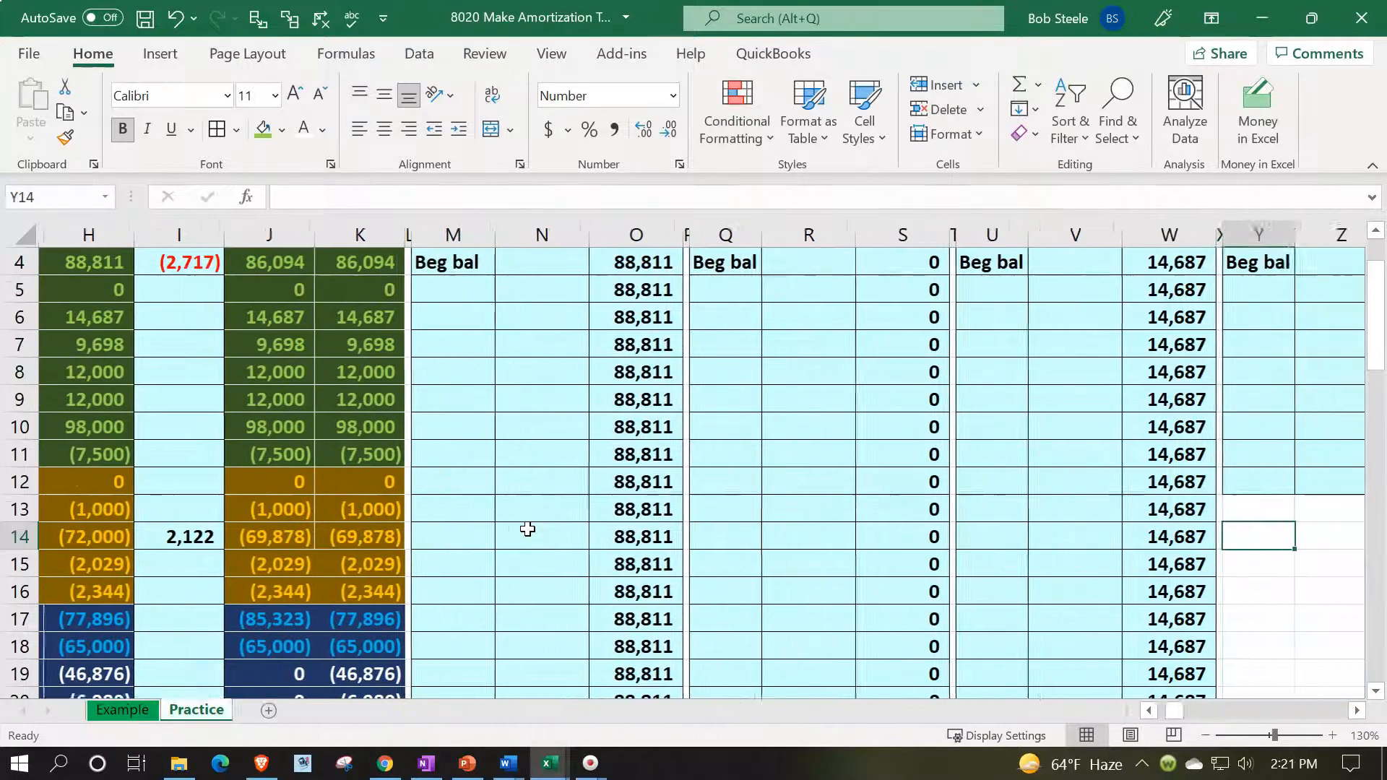
pyautogui.press('Right')
pyautogui.press('Right')
pyautogui.press('Right')
pyautogui.press('Right')
pyautogui.press('Right')
pyautogui.press('Right')
pyautogui.press('Right')
pyautogui.press('Right')
pyautogui.press('Right')
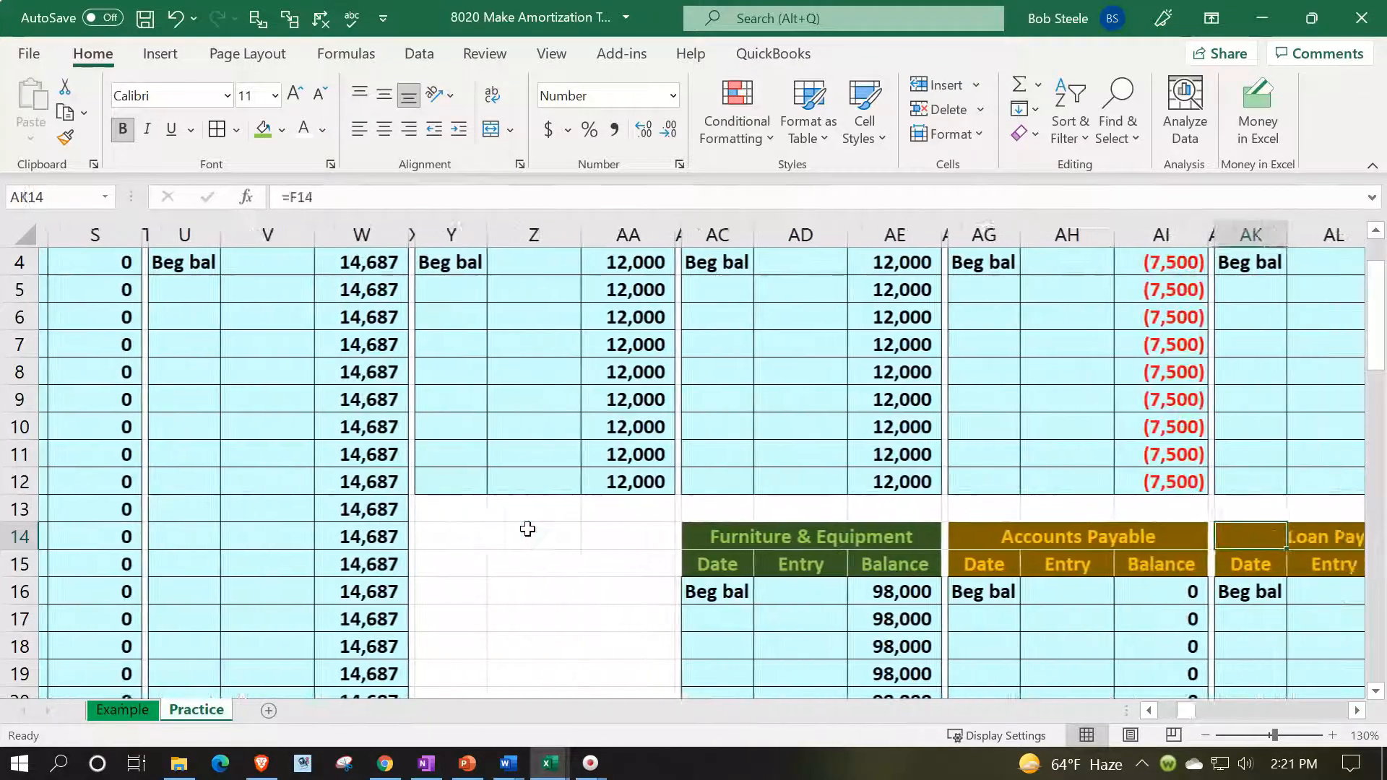
pyautogui.press('Down')
pyautogui.press('Down')
pyautogui.press('Down')
pyautogui.press('Left')
pyautogui.press('Left')
pyautogui.press('Left')
pyautogui.press('Left')
pyautogui.press('Left')
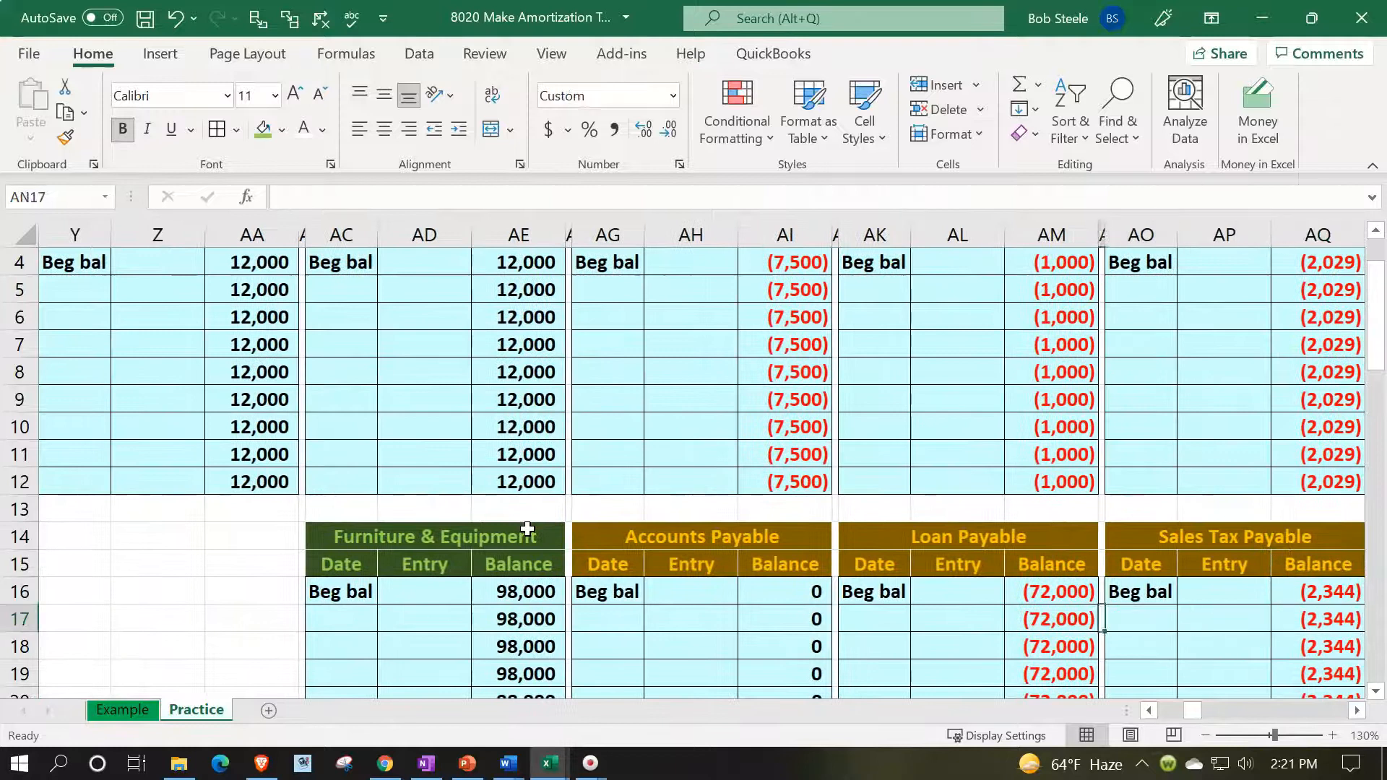
pyautogui.write('2/1')
pyautogui.press('Return')
pyautogui.write('2/28')
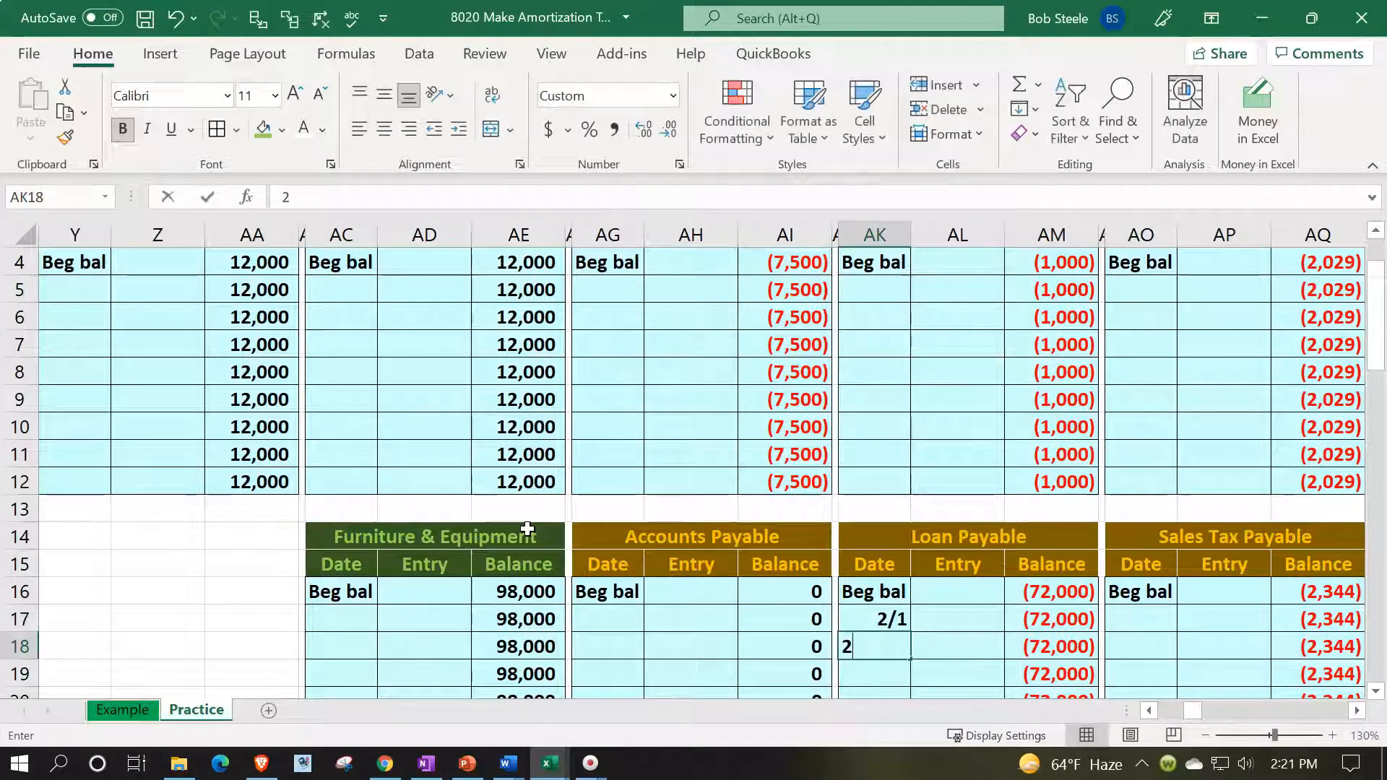
pyautogui.press('Return')
# Link the 2/1 entry of the Loan Payable ledger, AL17, to the 2/1 journal entry's Loan Payable debit with =C3
pyautogui.press('Right')
pyautogui.press('Up')
pyautogui.press('Up')
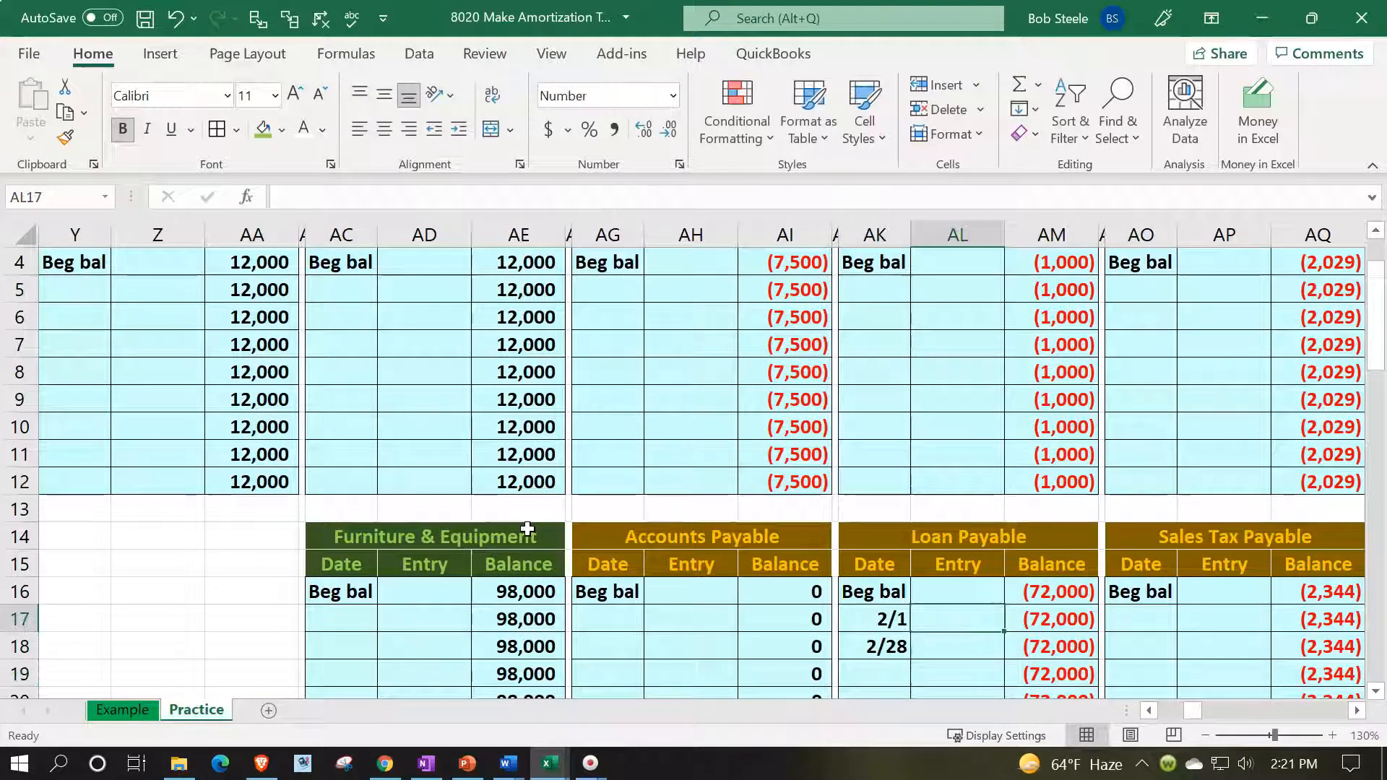
pyautogui.write('=')
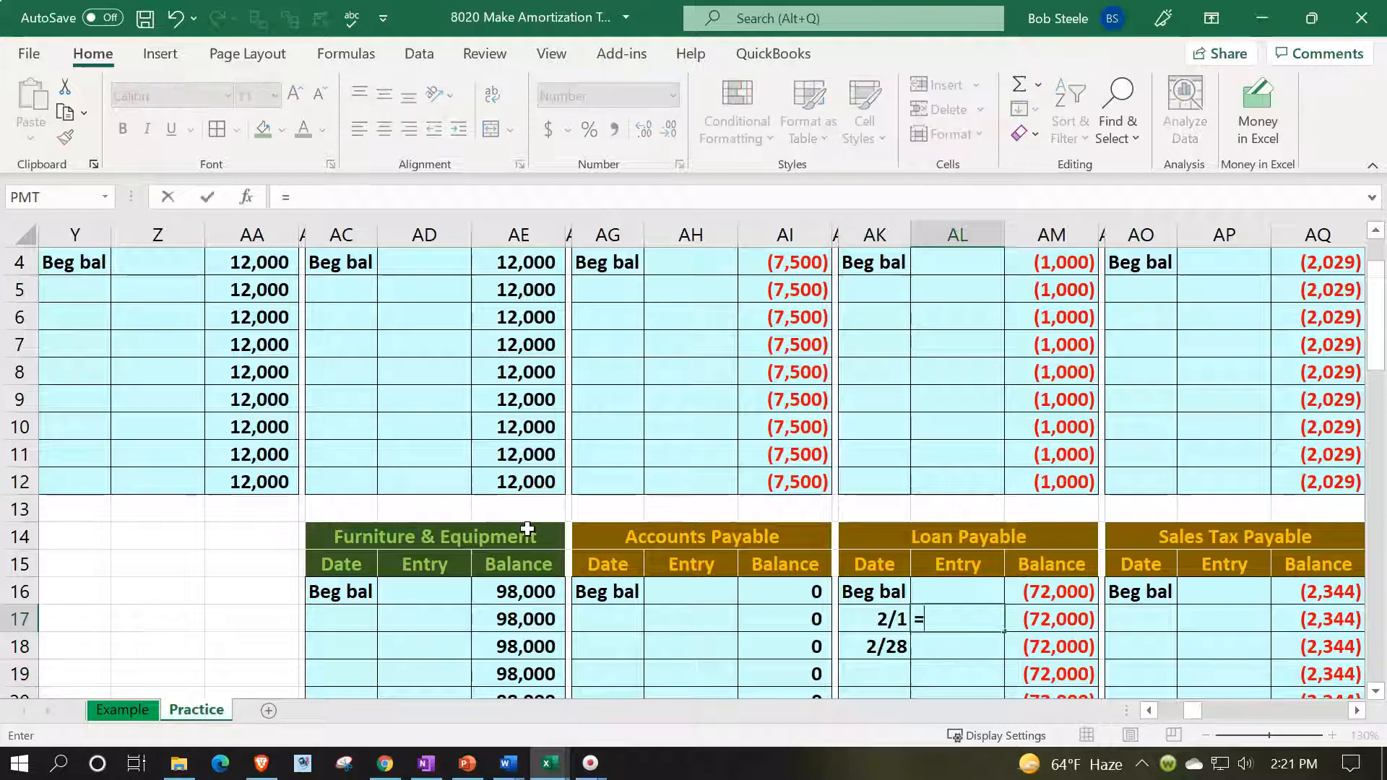
pyautogui.press('Left')
pyautogui.press('Left')
pyautogui.press('Left')
pyautogui.press('Left')
pyautogui.press('Left')
pyautogui.press('Left')
pyautogui.press('Left')
pyautogui.press('Left')
pyautogui.press('Left')
pyautogui.press('Left')
pyautogui.press('Left')
pyautogui.press('Left')
pyautogui.press('Left')
pyautogui.press('Left')
pyautogui.press('Left')
pyautogui.press('Left')
pyautogui.press('Left')
pyautogui.press('Left')
pyautogui.press('Left')
pyautogui.press('Left')
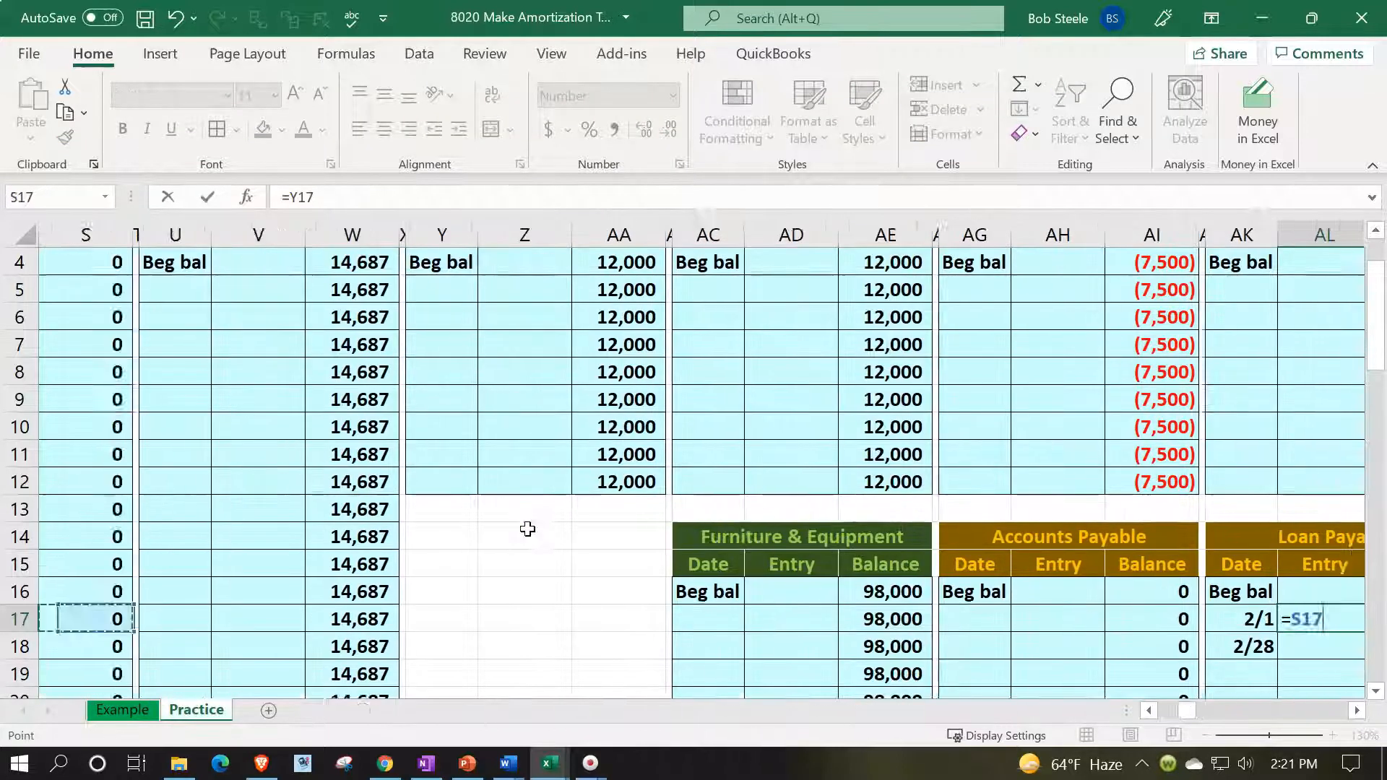
pyautogui.press('Left')
pyautogui.press('Left')
pyautogui.press('Left')
pyautogui.press('Left')
pyautogui.press('Left')
pyautogui.press('Left')
pyautogui.press('Left')
pyautogui.press('Up')
pyautogui.press('Up')
pyautogui.press('Up')
pyautogui.press('Up')
pyautogui.press('Up')
pyautogui.press('Up')
pyautogui.press('Up')
pyautogui.press('Up')
pyautogui.press('Up')
pyautogui.press('Up')
pyautogui.press('Up')
pyautogui.press('Up')
pyautogui.press('Up')
pyautogui.press('Up')
pyautogui.press('Up')
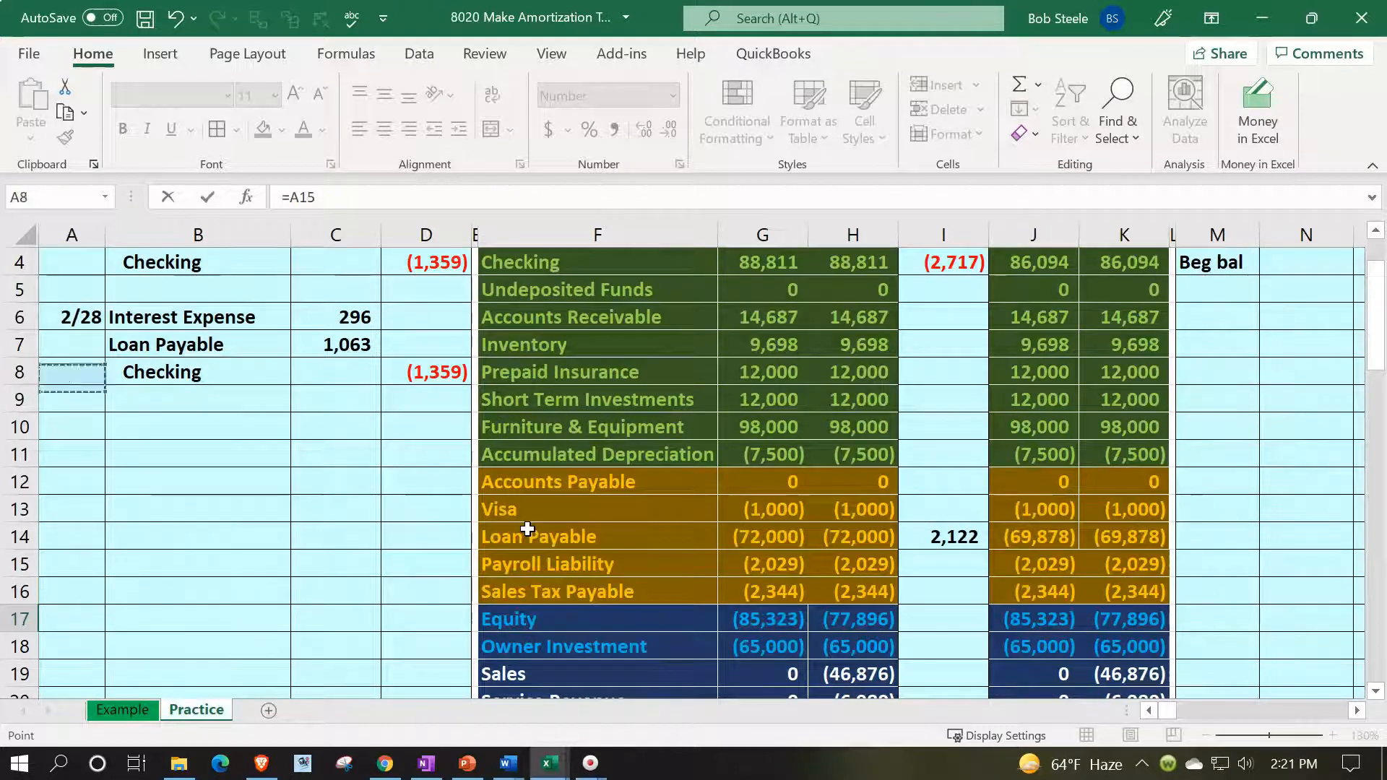
pyautogui.press('Up')
pyautogui.press('Down')
pyautogui.press('Down')
pyautogui.press('Down')
pyautogui.press('Right')
pyautogui.press('Right')
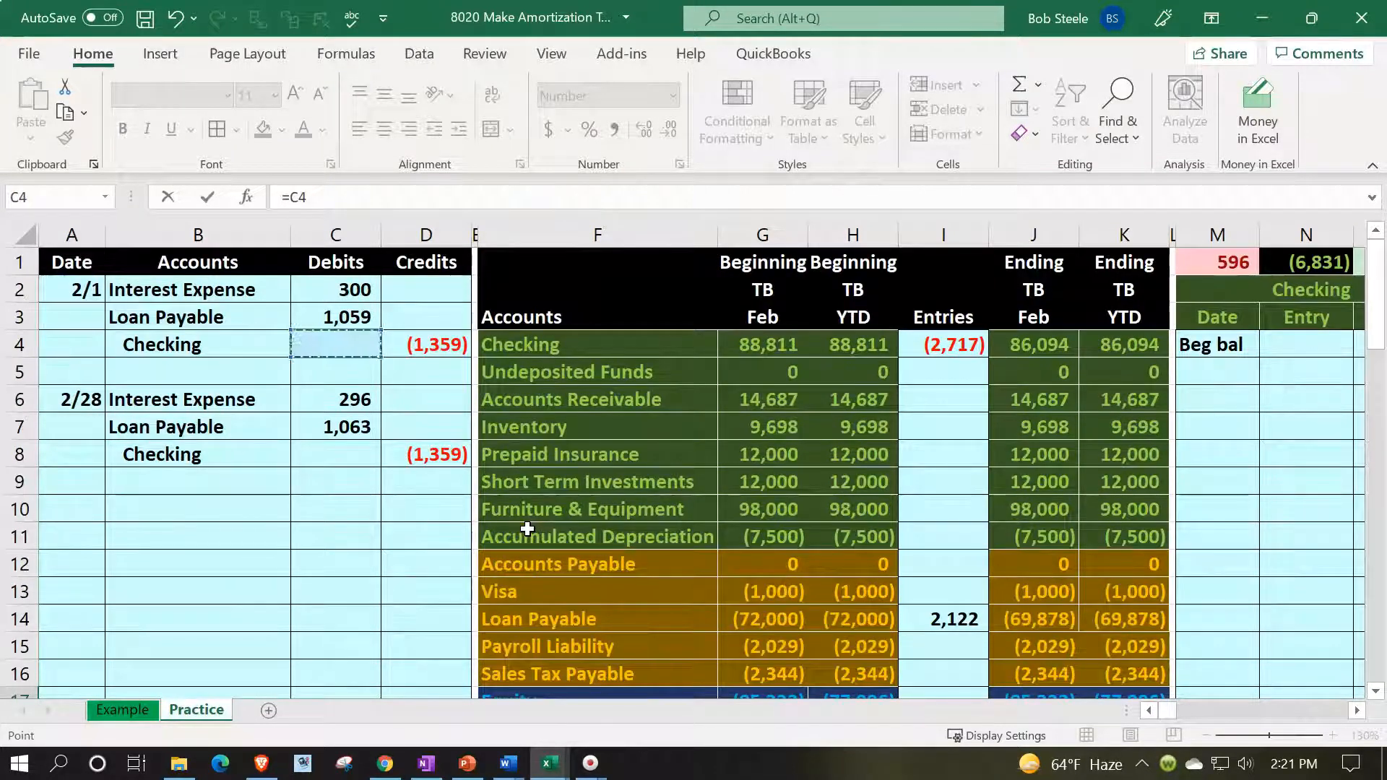
pyautogui.press('Up')
pyautogui.press('Return')
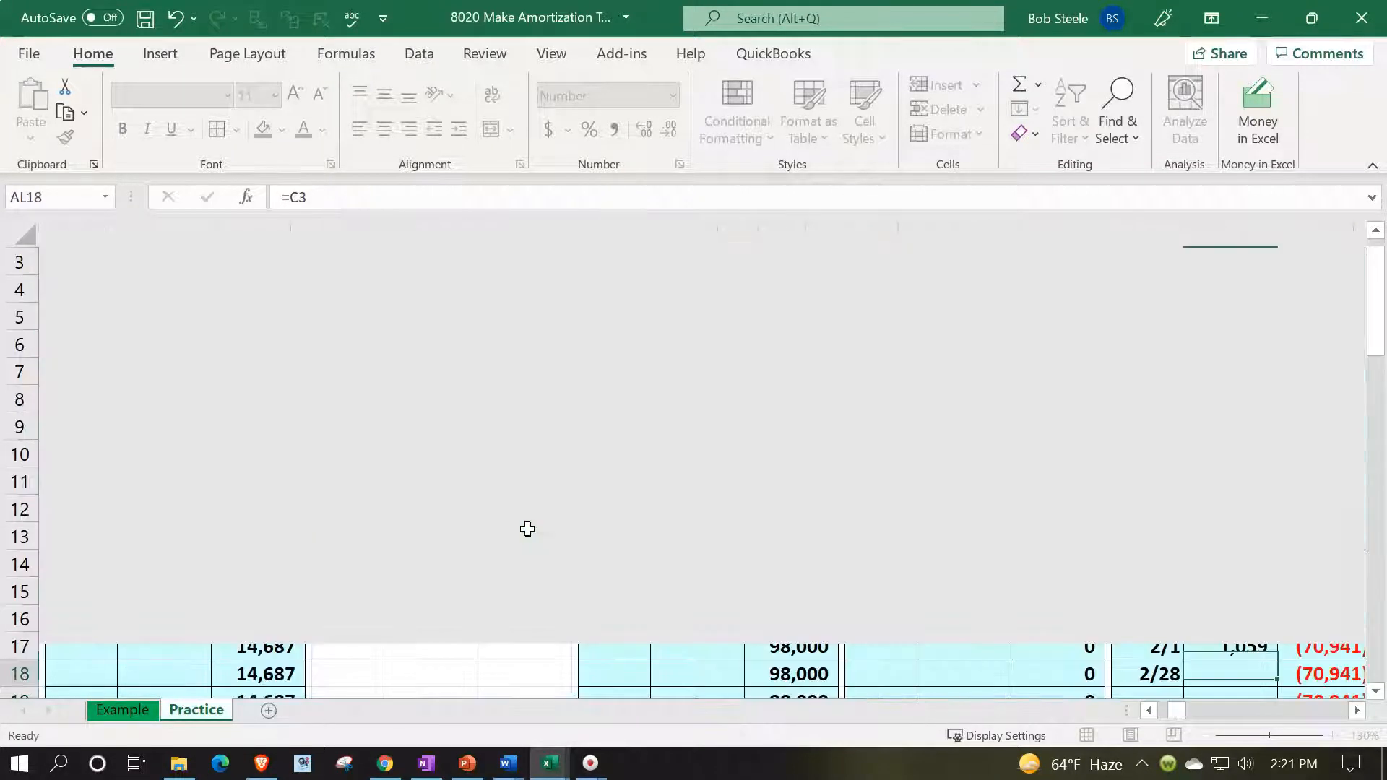
# Link the 2/28 entry of the Loan Payable ledger, AL18, to the 2/28 journal entry's Loan Payable debit with =C7
pyautogui.press('Right')
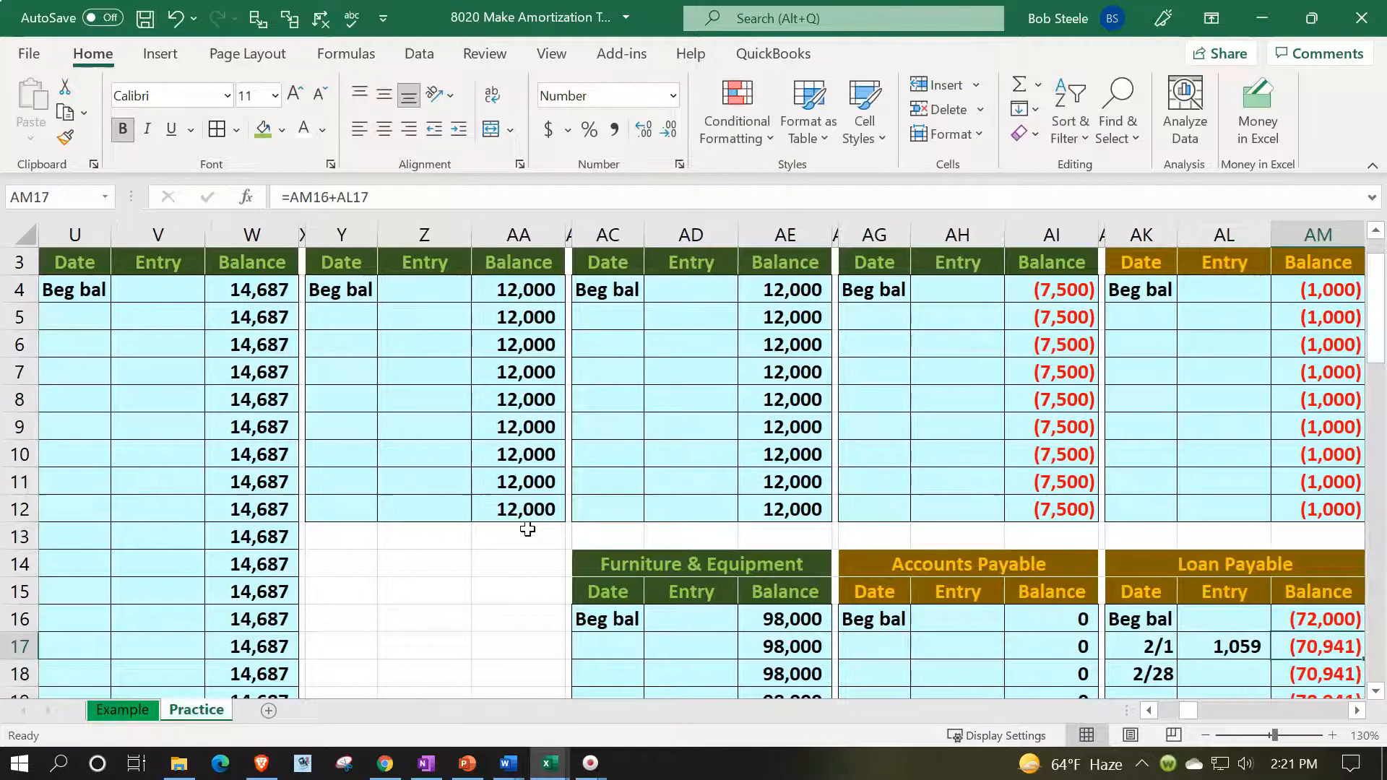
pyautogui.press('Down')
pyautogui.press('Left')
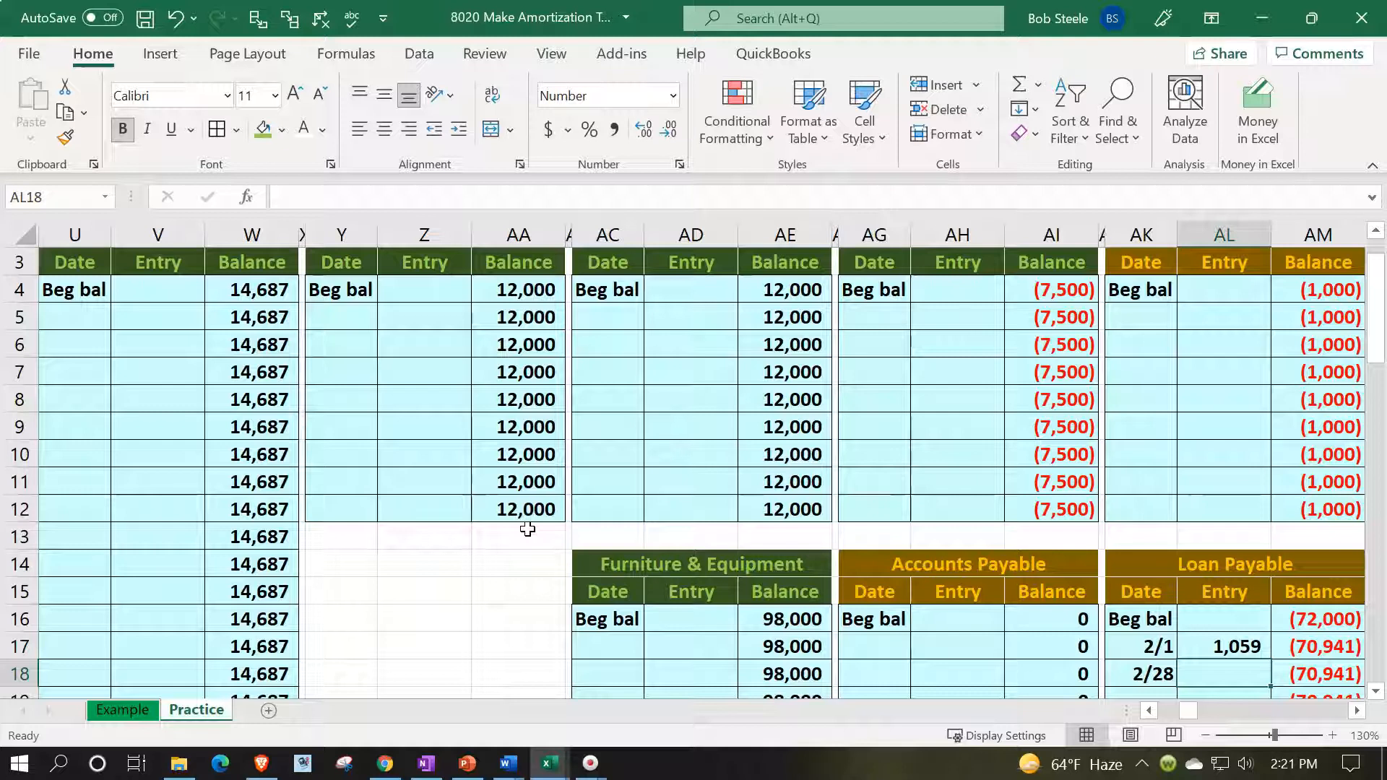
pyautogui.write('=')
pyautogui.press('Left')
pyautogui.press('Left')
pyautogui.press('Left')
pyautogui.press('Left')
pyautogui.press('Left')
pyautogui.press('Left')
pyautogui.press('Left')
pyautogui.press('Left')
pyautogui.press('Left')
pyautogui.press('Left')
pyautogui.press('Left')
pyautogui.press('Left')
pyautogui.press('Left')
pyautogui.press('Left')
pyautogui.press('Left')
pyautogui.press('Left')
pyautogui.press('Left')
pyautogui.press('Left')
pyautogui.press('Left')
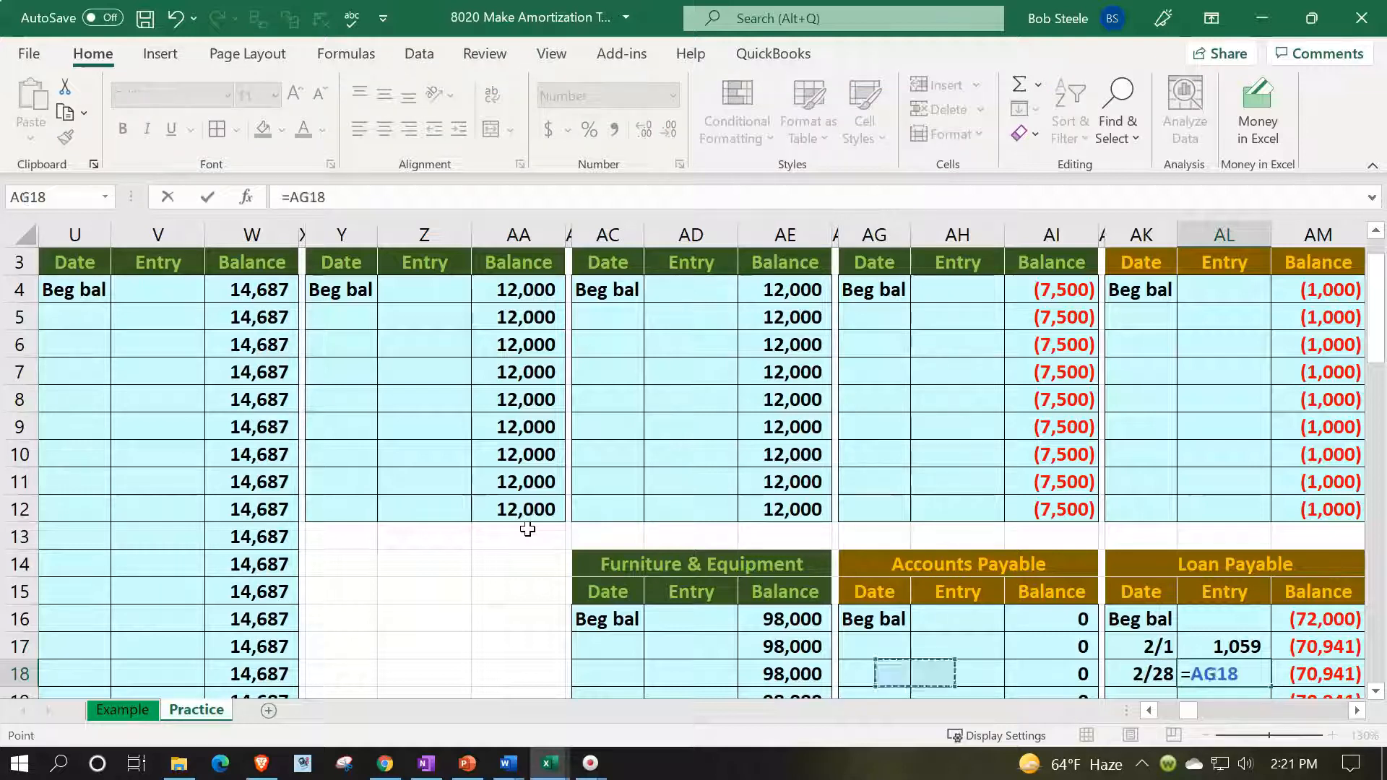
pyautogui.press('Left')
pyautogui.press('Left')
pyautogui.press('Left')
pyautogui.press('Left')
pyautogui.press('Left')
pyautogui.press('Left')
pyautogui.press('Left')
pyautogui.press('Left')
pyautogui.press('Left')
pyautogui.press('Left')
pyautogui.press('Left')
pyautogui.press('Left')
pyautogui.press('Left')
pyautogui.press('Left')
pyautogui.press('Left')
pyautogui.press('Left')
pyautogui.press('Left')
pyautogui.press('Left')
pyautogui.press('Up')
pyautogui.press('Up')
pyautogui.press('Up')
pyautogui.press('Up')
pyautogui.press('Up')
pyautogui.press('Up')
pyautogui.press('Up')
pyautogui.press('Up')
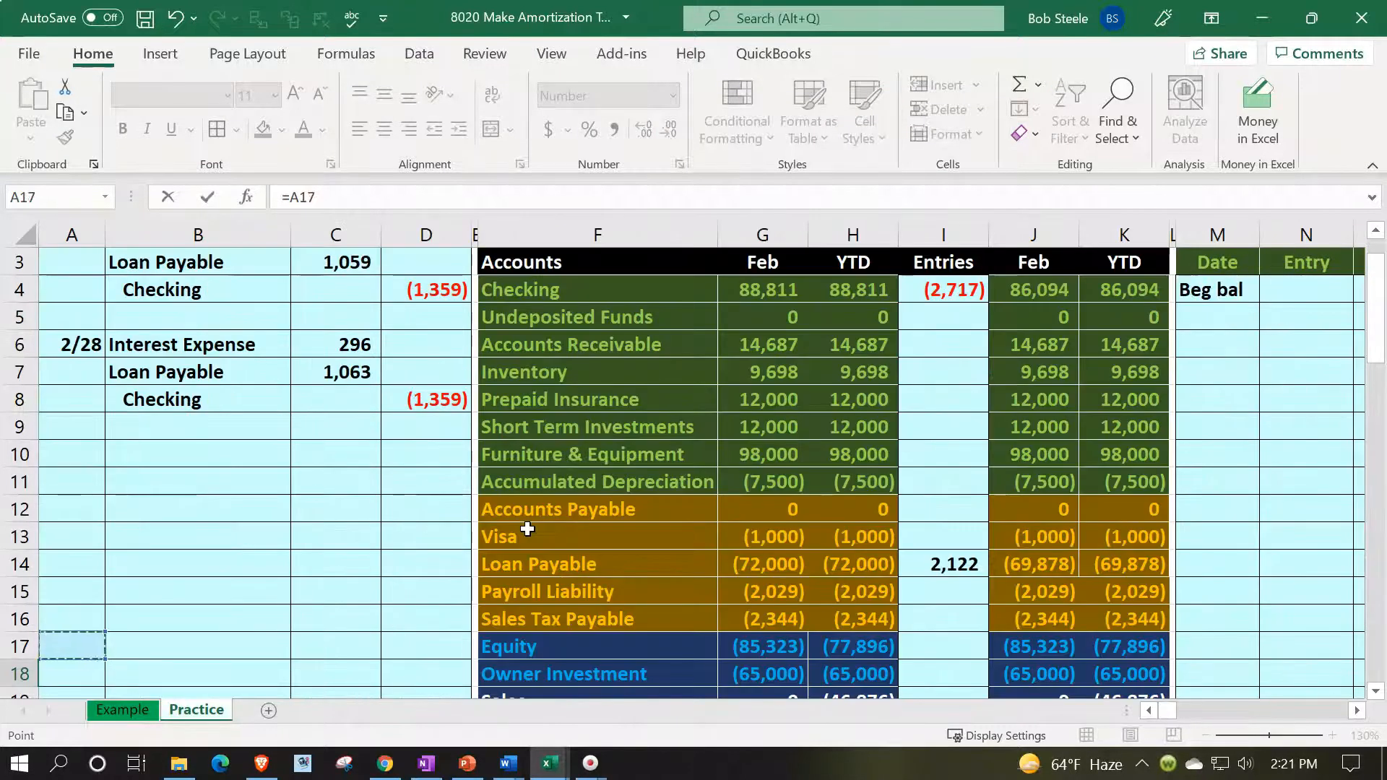
pyautogui.press('Up')
pyautogui.press('Up')
pyautogui.press('Up')
pyautogui.press('Right')
pyautogui.press('Right')
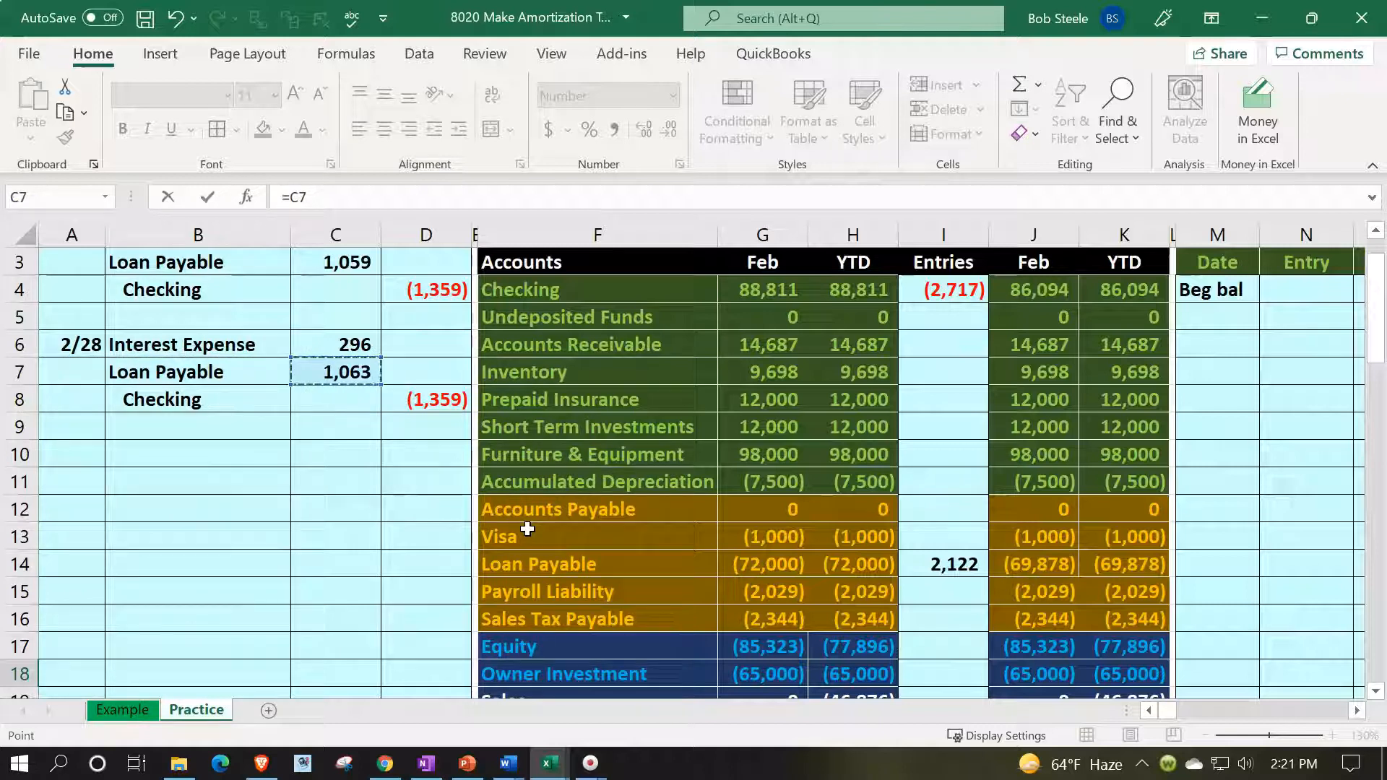
pyautogui.press('Return')
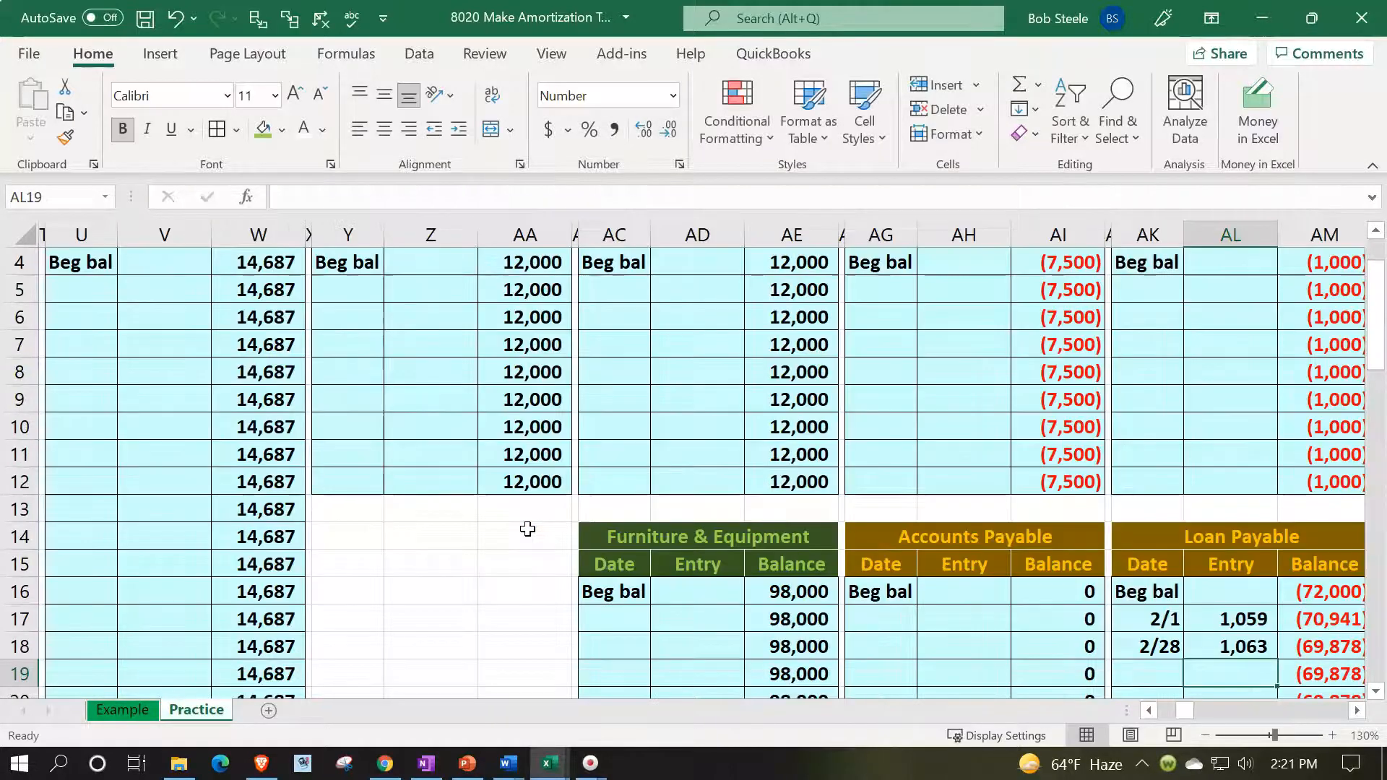
pyautogui.press('Right')
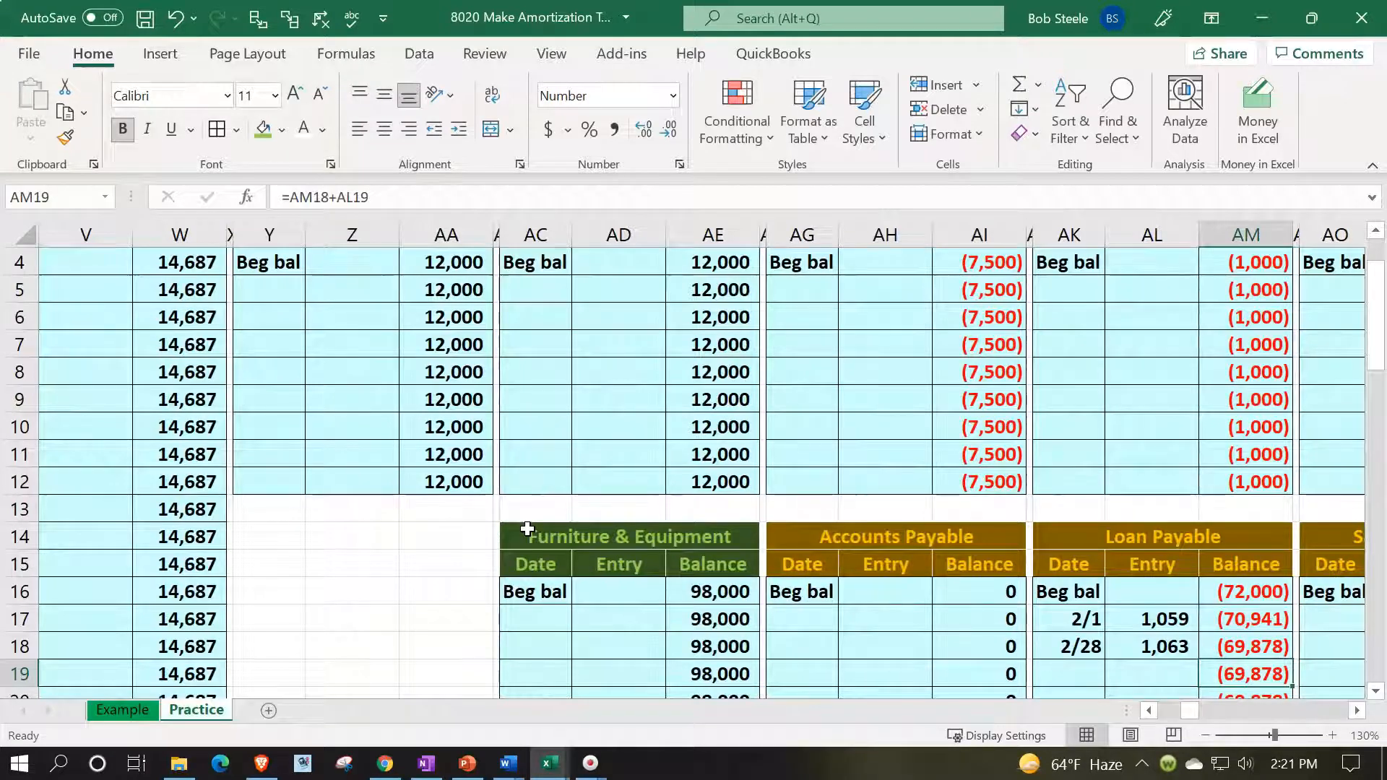
# Compare the Loan Payable ledger's balance with the ending trial balance for Loan Payable in K14
pyautogui.press('Left')
pyautogui.press('Left')
pyautogui.press('Left')
pyautogui.press('Left')
pyautogui.press('Left')
pyautogui.press('Left')
pyautogui.press('Left')
pyautogui.press('Left')
pyautogui.press('Left')
pyautogui.press('Left')
pyautogui.press('Left')
pyautogui.press('Left')
pyautogui.press('Left')
pyautogui.press('Left')
pyautogui.press('Left')
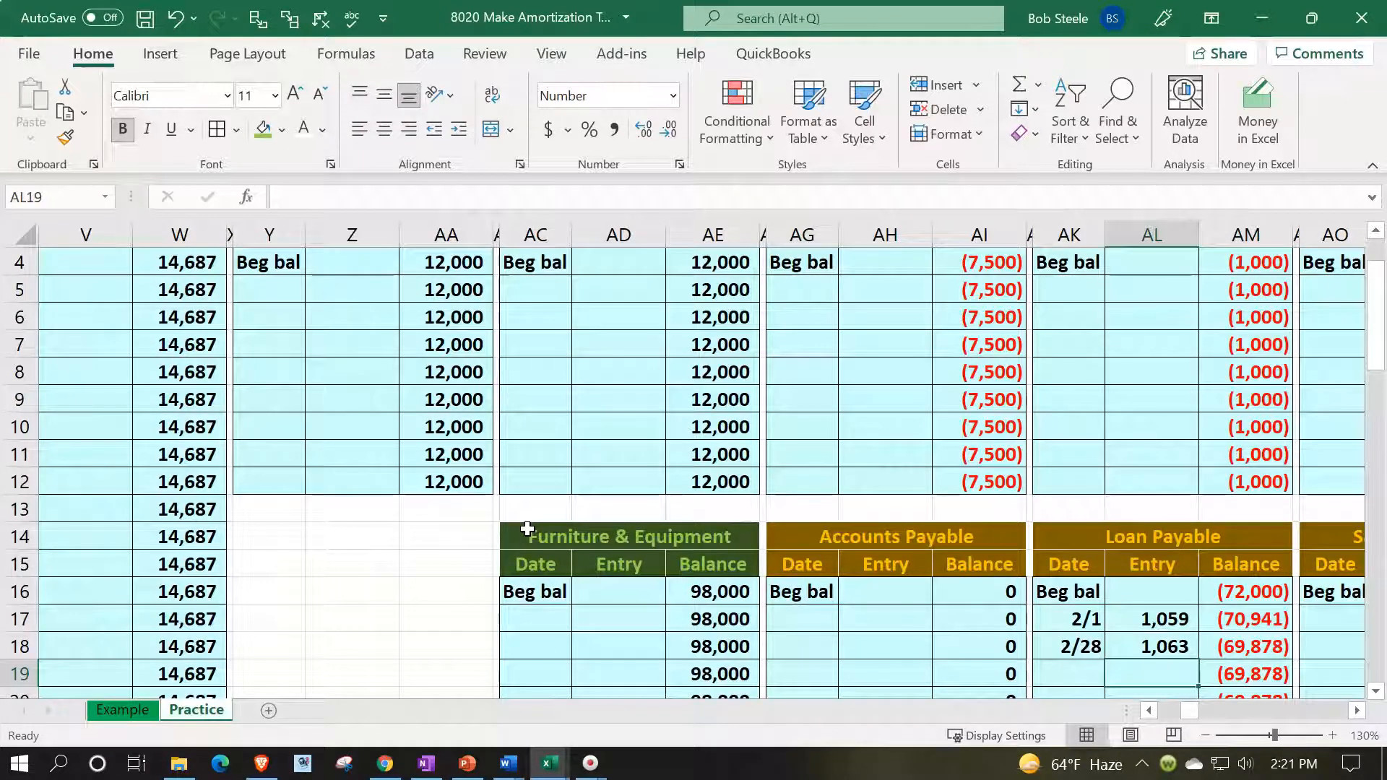
pyautogui.press('Left')
pyautogui.press('Left')
pyautogui.press('Left')
pyautogui.press('Left')
pyautogui.press('Left')
pyautogui.press('Left')
pyautogui.press('Left')
pyautogui.press('Left')
pyautogui.press('Left')
pyautogui.press('Left')
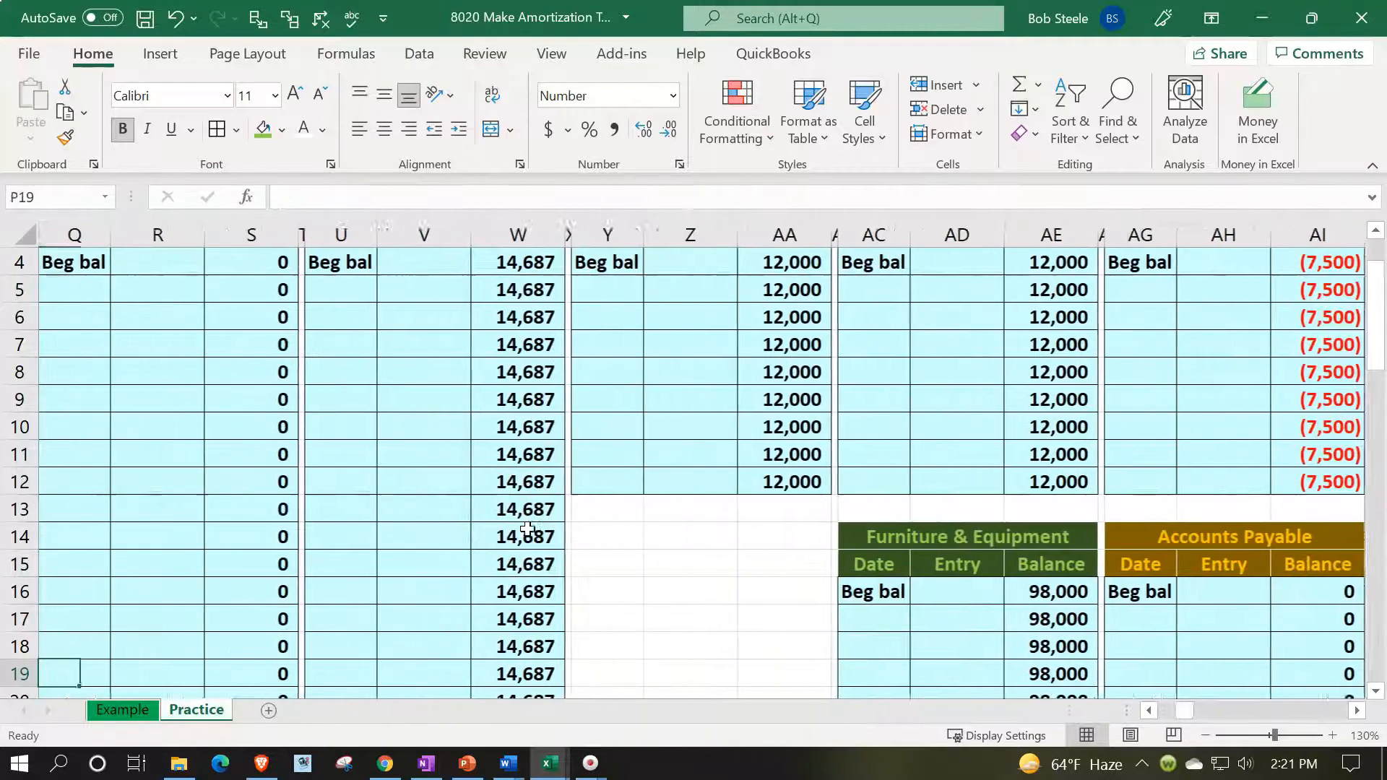
pyautogui.press('Left')
pyautogui.press('Left')
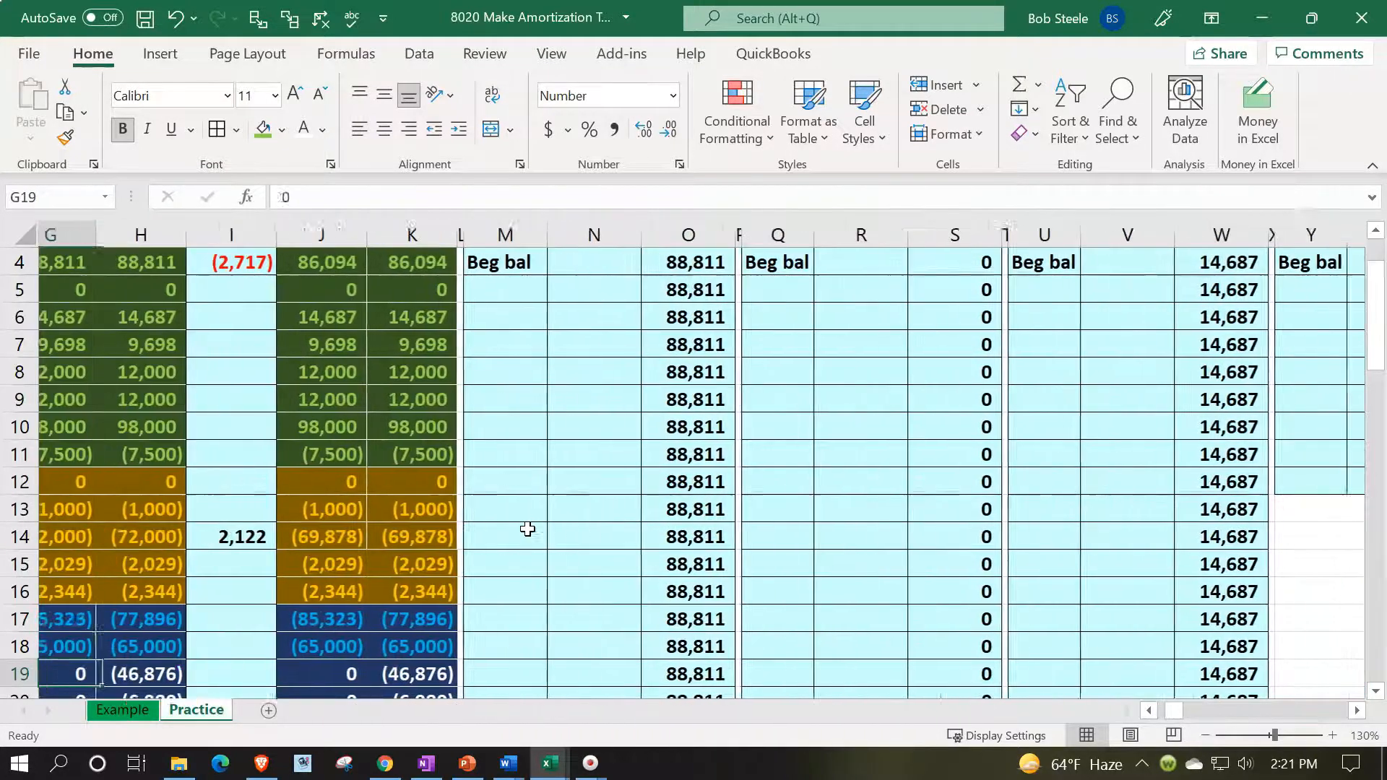
pyautogui.press('Up')
pyautogui.press('Up')
pyautogui.press('Up')
pyautogui.press('Up')
pyautogui.press('Right')
pyautogui.press('Up')
pyautogui.press('Up')
pyautogui.press('Right')
pyautogui.press('Right')
pyautogui.press('Right')
pyautogui.press('Down')
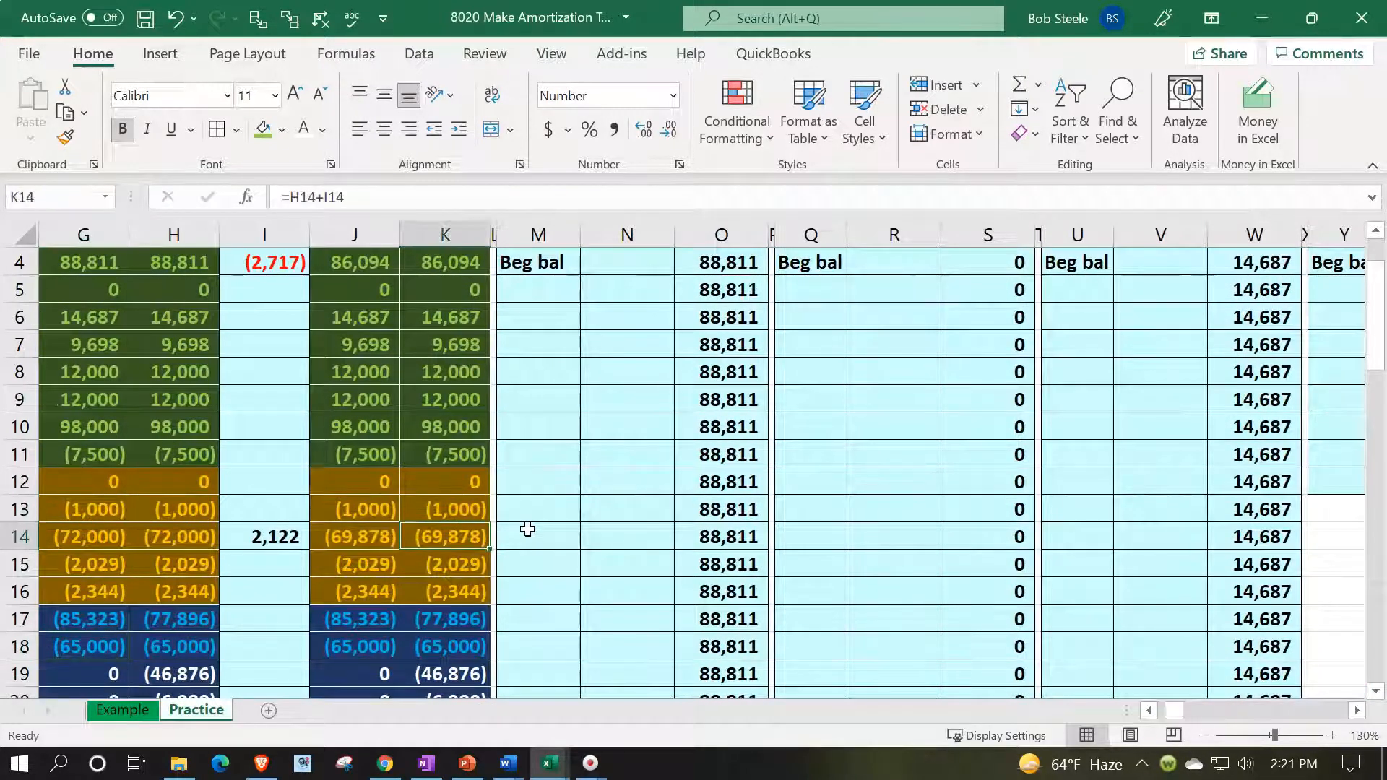
pyautogui.press('Down')
# Review the 2/1 journal entry's Checking credit in D4
pyautogui.press('Up')
pyautogui.press('Up')
pyautogui.press('Up')
pyautogui.press('Up')
pyautogui.press('Up')
pyautogui.press('Up')
pyautogui.press('Up')
pyautogui.press('Up')
pyautogui.press('Up')
pyautogui.press('Up')
pyautogui.press('Up')
pyautogui.press('Up')
pyautogui.press('Up')
pyautogui.press('Up')
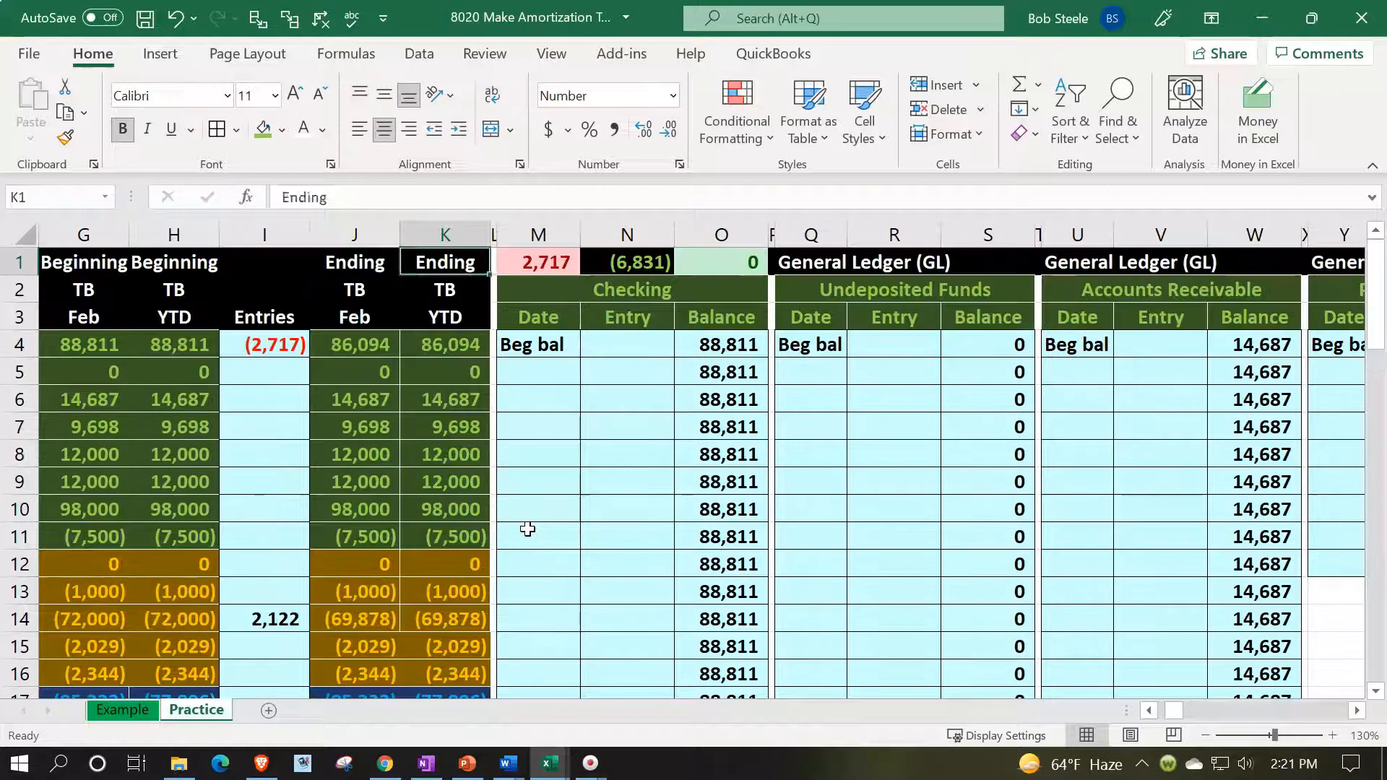
pyautogui.press('Left')
pyautogui.press('Left')
pyautogui.press('Left')
pyautogui.press('Left')
pyautogui.press('Left')
pyautogui.press('Left')
pyautogui.press('Left')
pyautogui.press('Left')
pyautogui.press('Left')
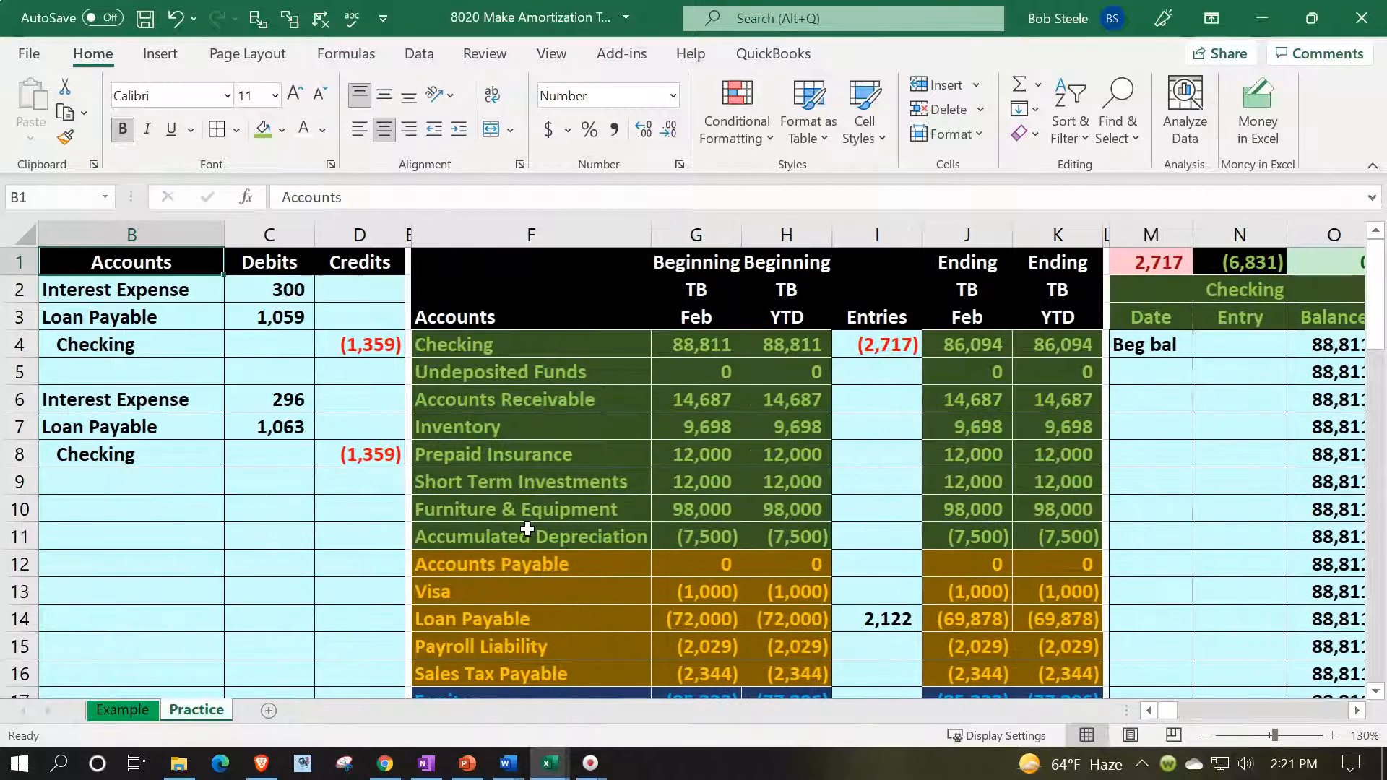
pyautogui.press('Down')
pyautogui.press('Down')
pyautogui.press('Down')
pyautogui.press('Right')
pyautogui.press('Right')
# Enter the dates 2/1 and 2/28 below the beginning balance in the Checking ledger, cells M5 and M6
pyautogui.press('Right')
pyautogui.press('Right')
pyautogui.press('Right')
pyautogui.press('Right')
pyautogui.press('Right')
pyautogui.press('Right')
pyautogui.press('Right')
pyautogui.press('Right')
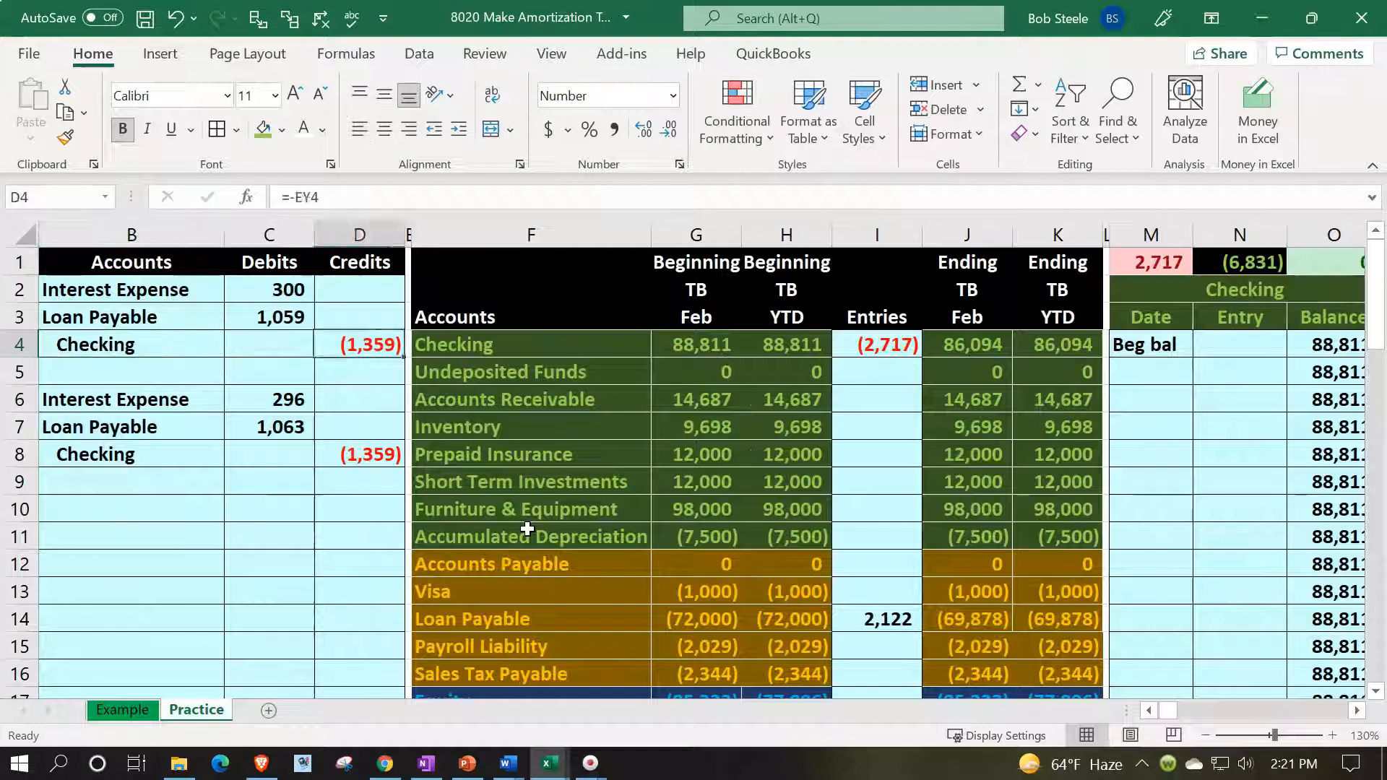
pyautogui.press('Right')
pyautogui.press('Down')
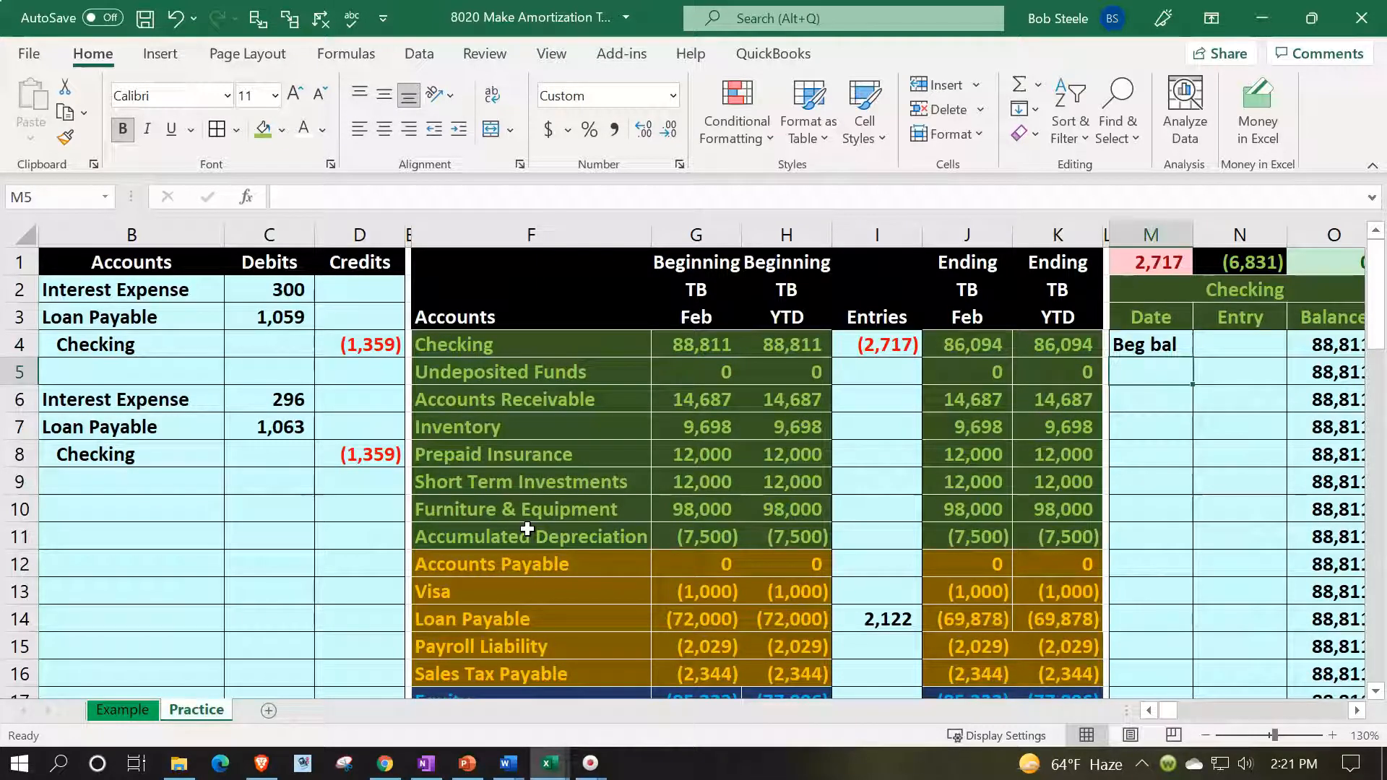
pyautogui.write('2/1')
pyautogui.press('Return')
pyautogui.write('2/28')
pyautogui.press('Return')
# Link the 2/1 entry of the Checking ledger, N5, to the 2/1 journal entry's Checking credit with =D4
pyautogui.press('Right')
pyautogui.press('Up')
pyautogui.press('Up')
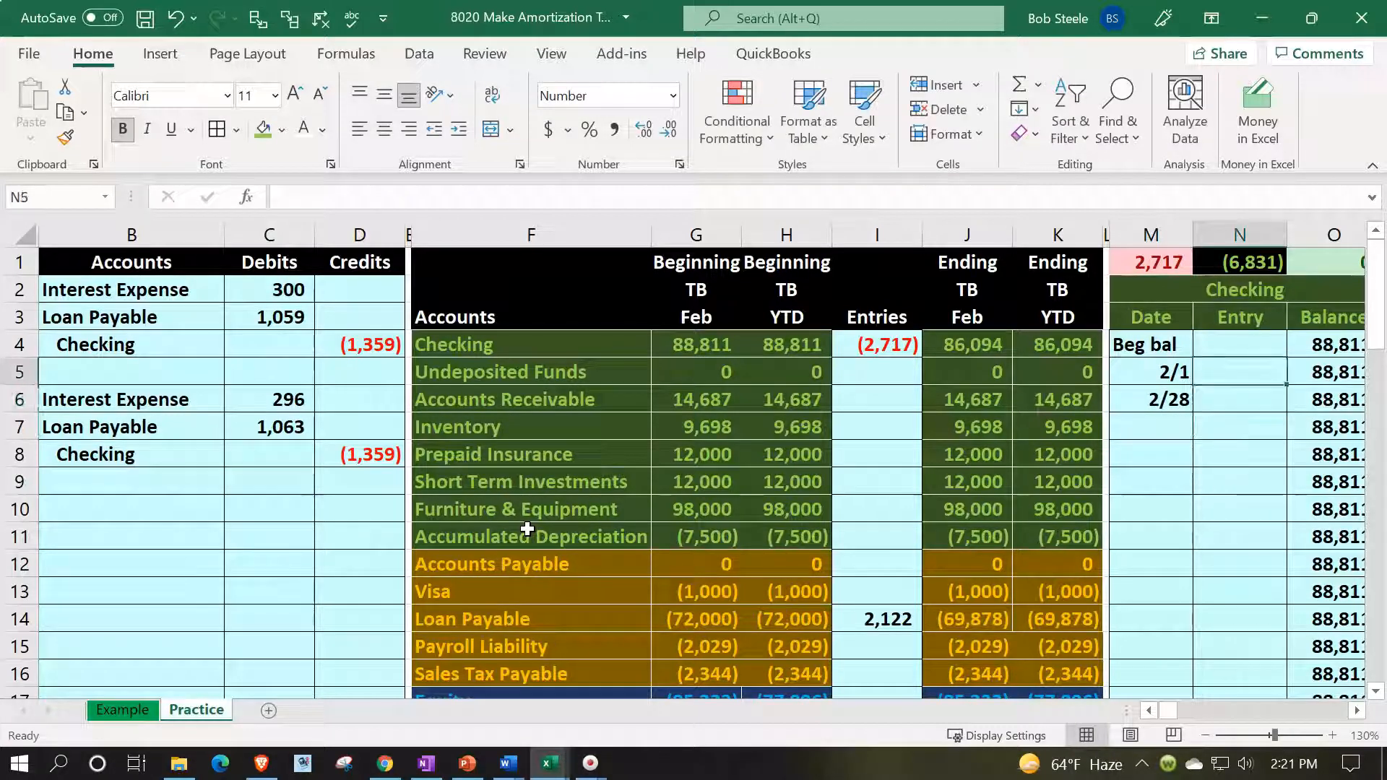
pyautogui.write('=')
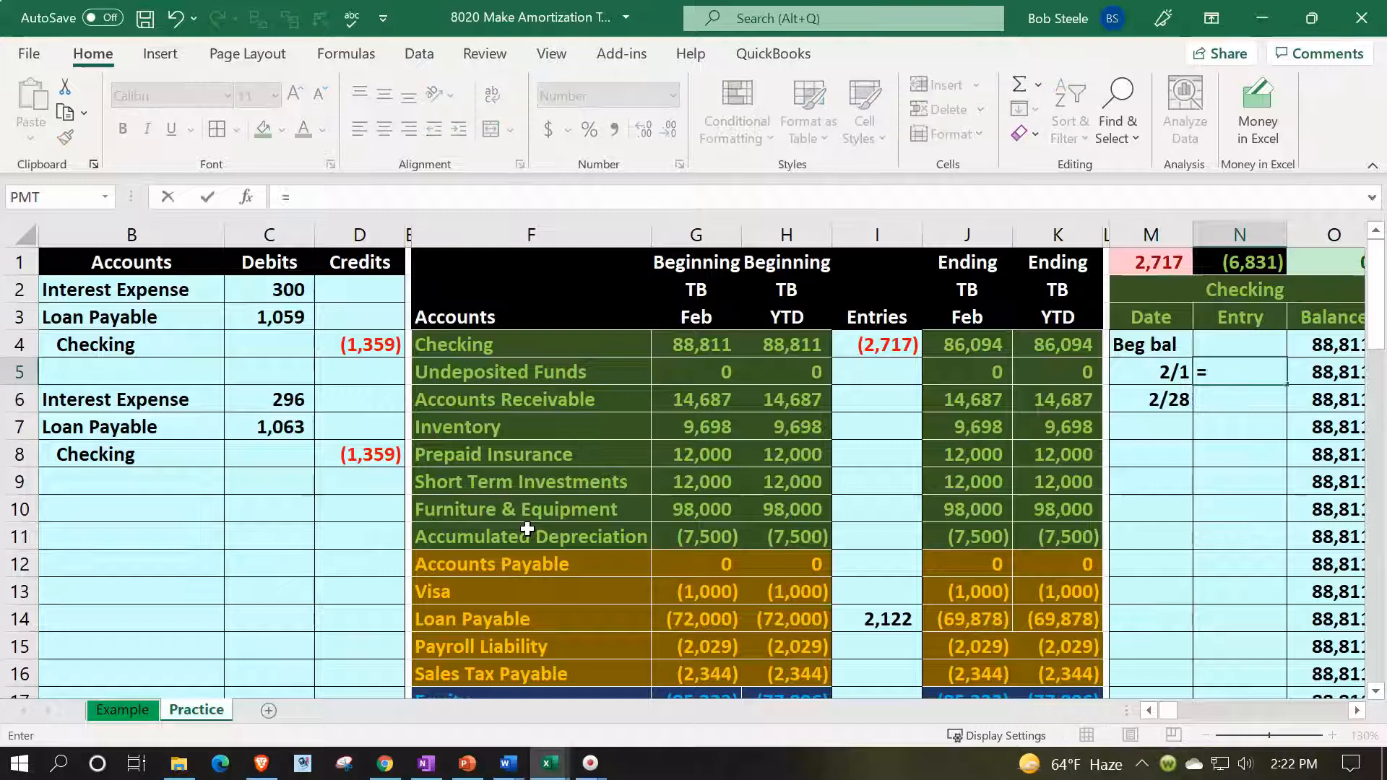
pyautogui.press('Left')
pyautogui.press('Left')
pyautogui.press('Left')
pyautogui.press('Left')
pyautogui.press('Left')
pyautogui.press('Left')
pyautogui.press('Left')
pyautogui.press('Left')
pyautogui.press('Up')
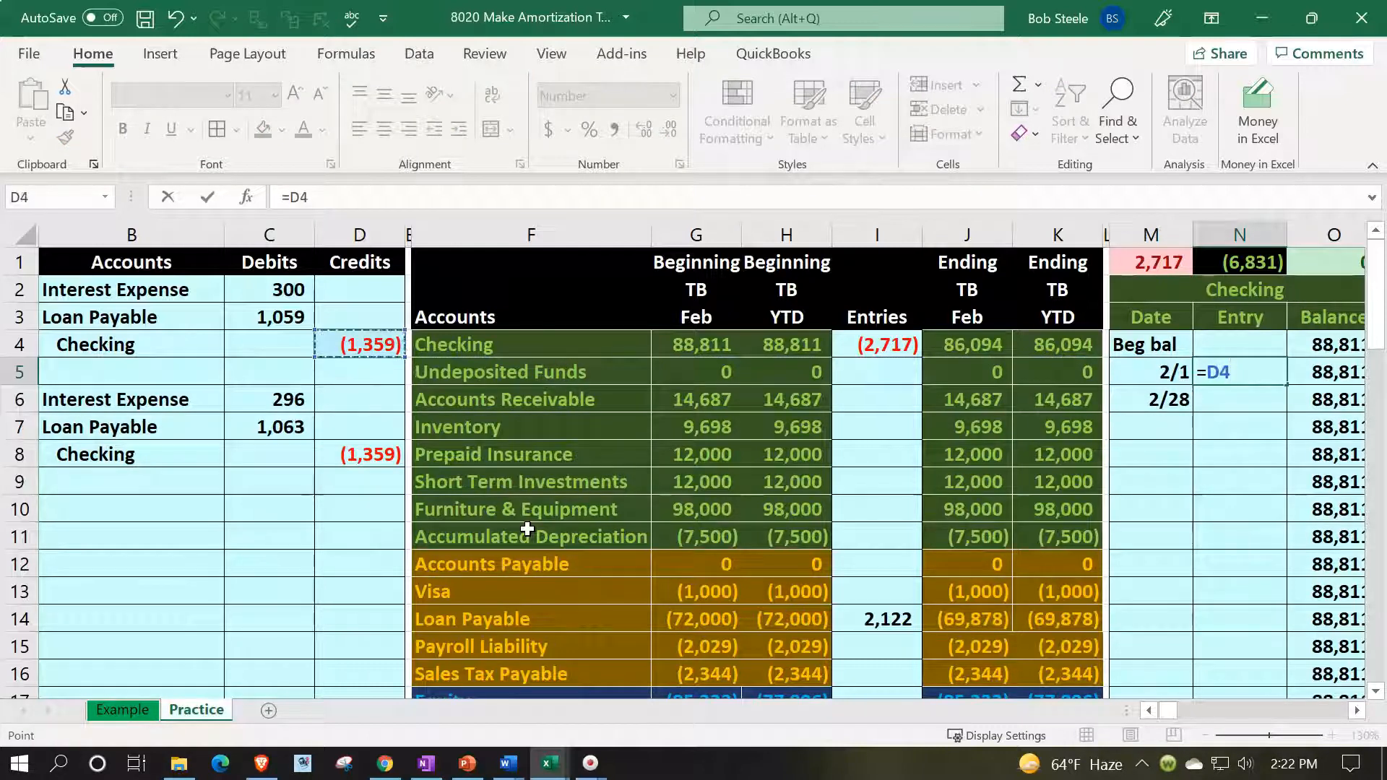
pyautogui.press('Return')
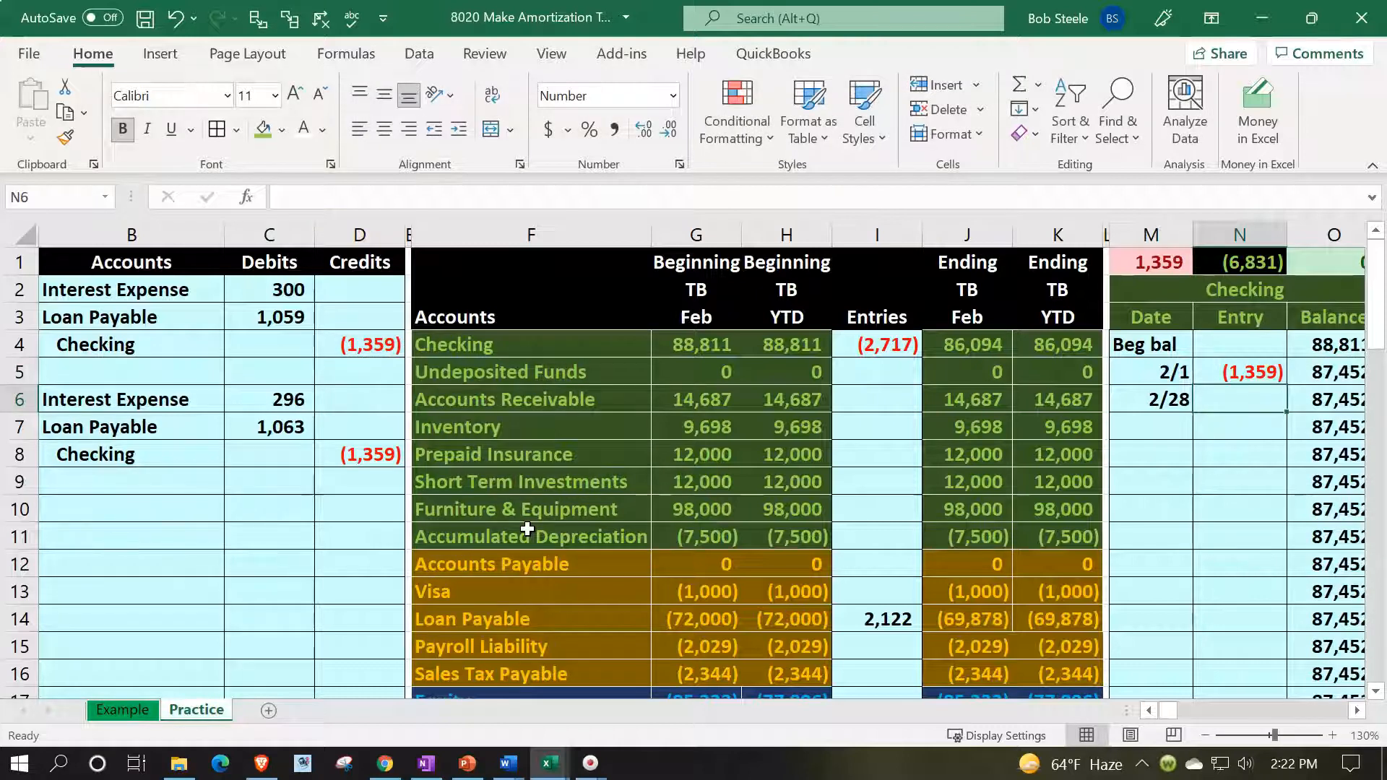
# Link the 2/28 entry of the Checking ledger, N6, to the 2/28 journal entry's Checking credit with =D8
pyautogui.write('=')
pyautogui.press('Left')
pyautogui.press('Left')
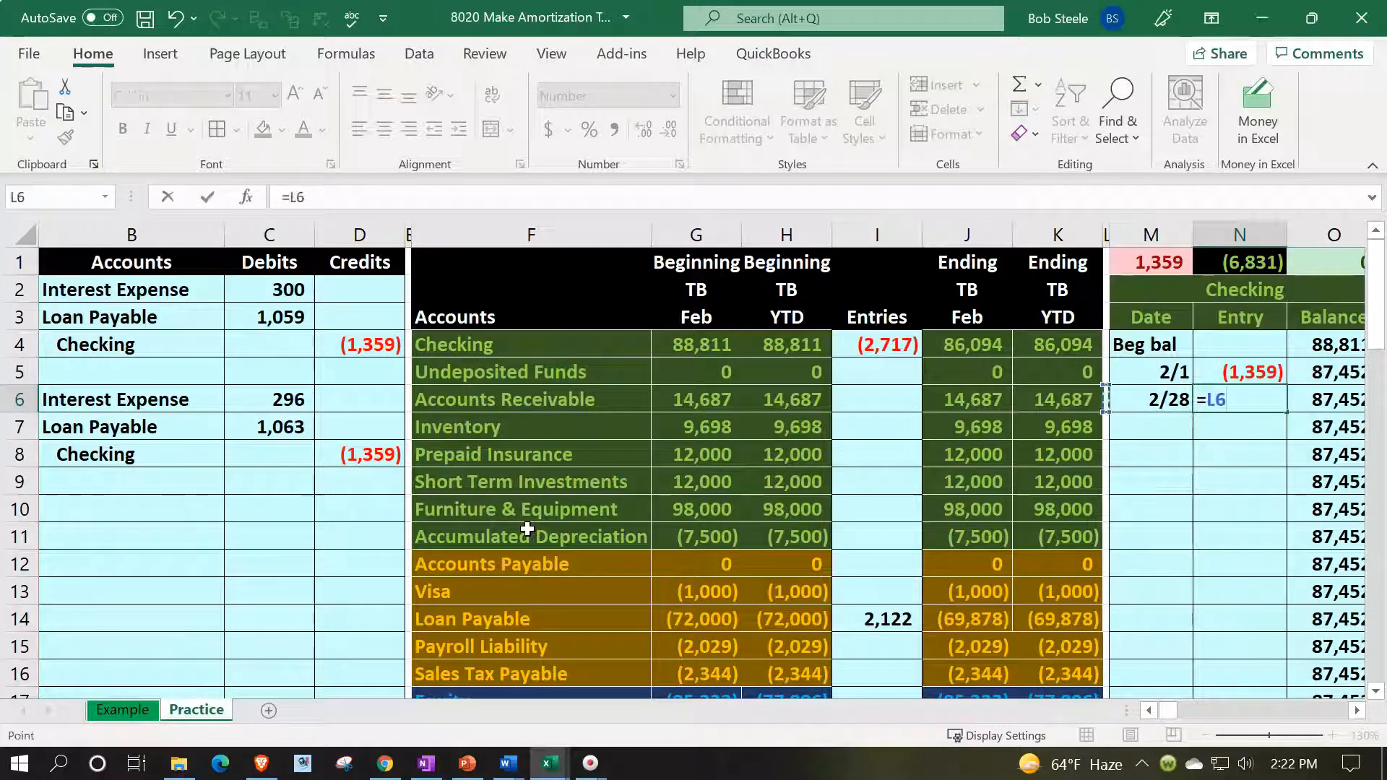
pyautogui.press('Left')
pyautogui.press('Left')
pyautogui.press('Left')
pyautogui.press('Left')
pyautogui.press('Left')
pyautogui.press('Left')
pyautogui.press('Left')
pyautogui.press('Down')
pyautogui.press('Down')
pyautogui.press('Return')
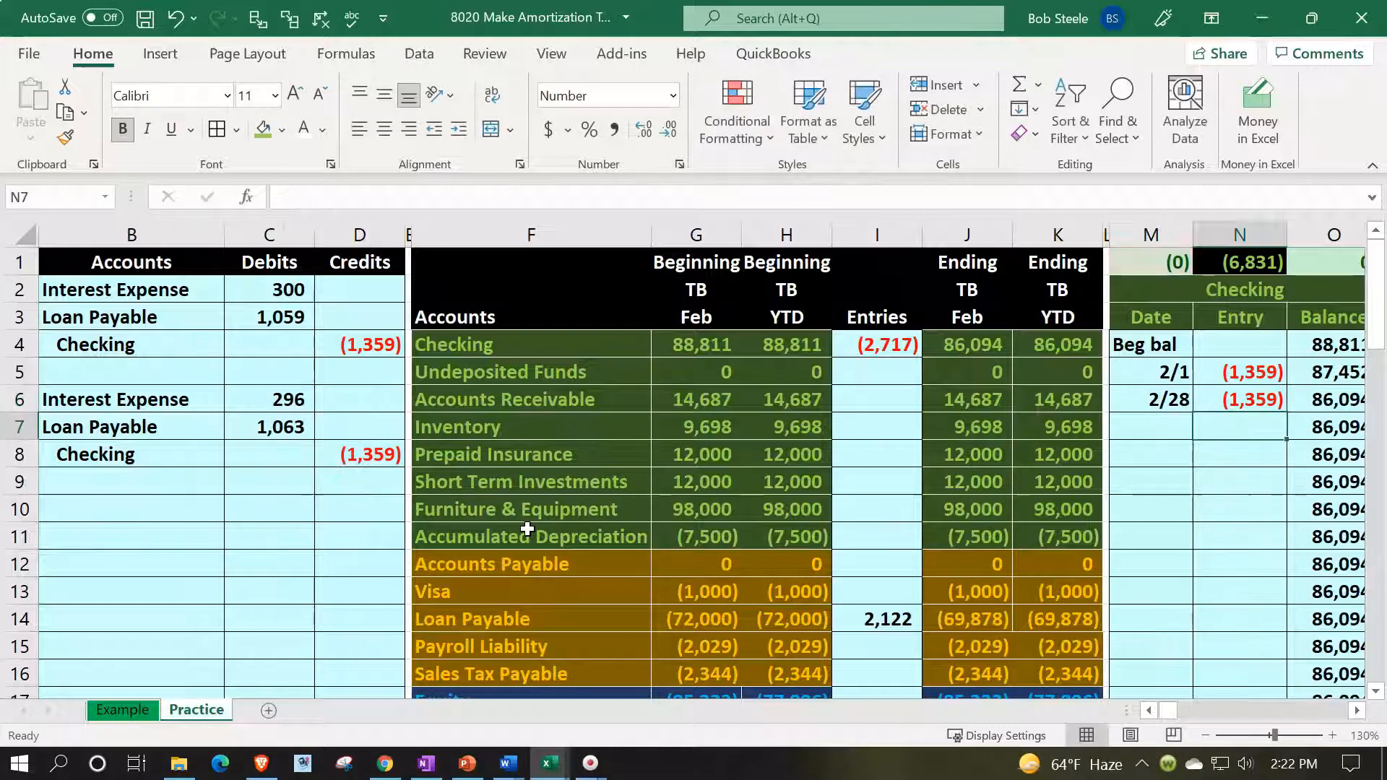
# Review the Checking ledger's entries and running balance against the ending trial balance for Checking in J4 and K4
pyautogui.press('Right')
pyautogui.press('Up')
pyautogui.press('Up')
pyautogui.press('Up')
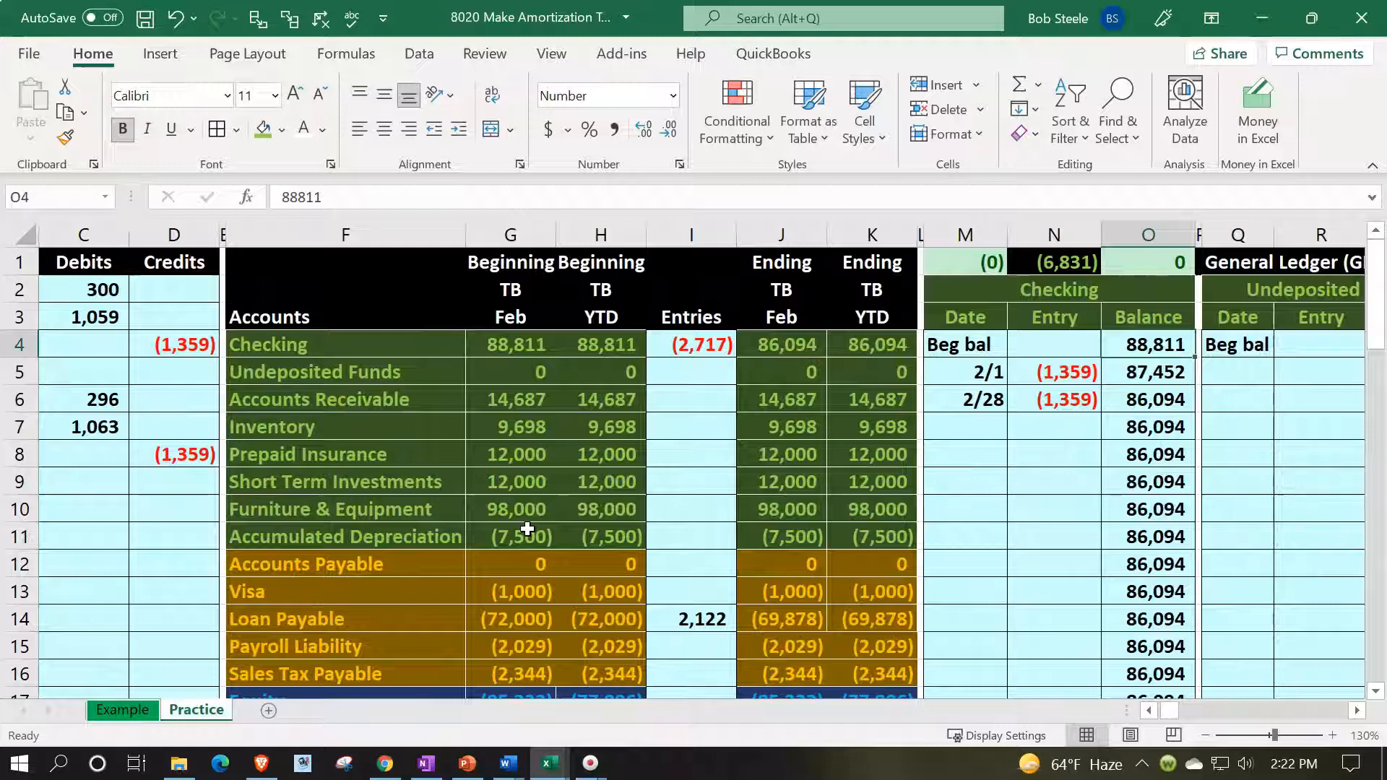
pyautogui.press('Down')
pyautogui.press('Left')
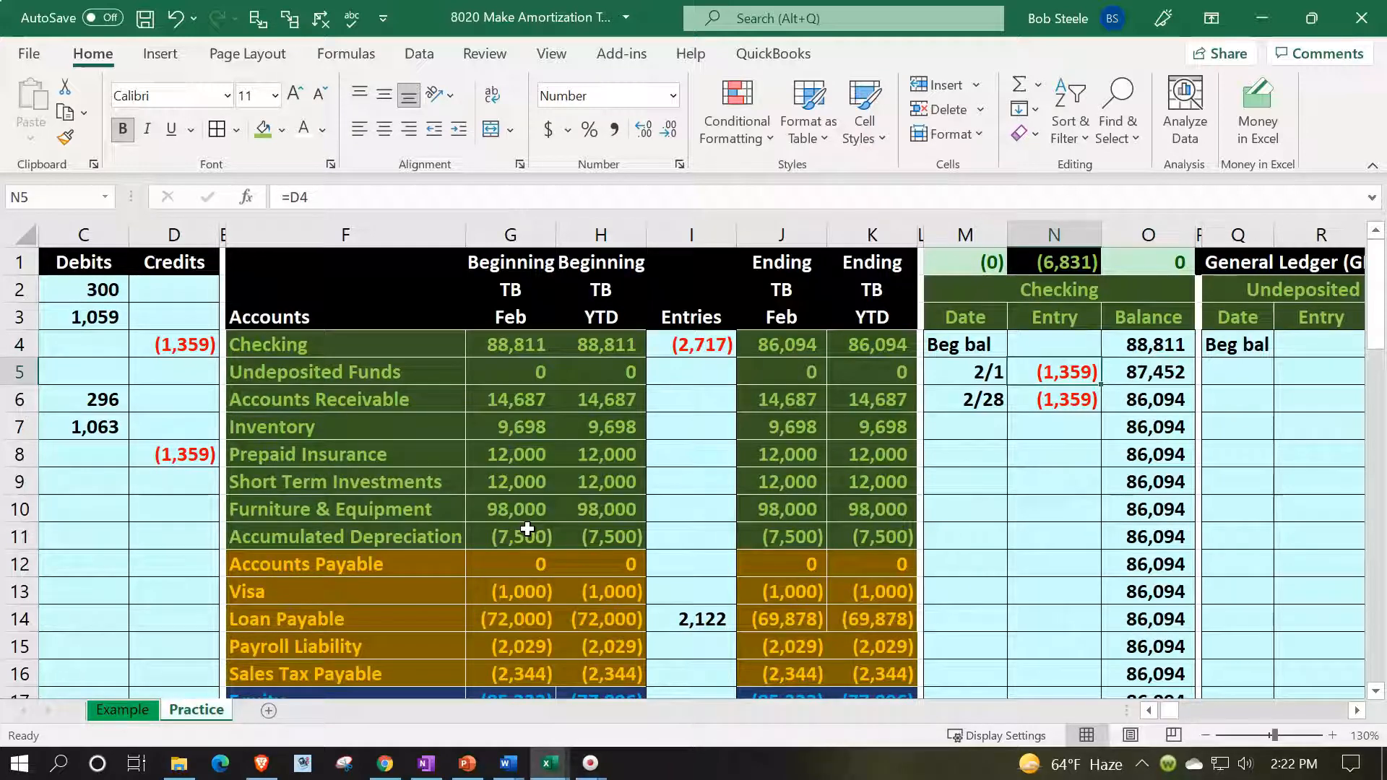
pyautogui.press('Right')
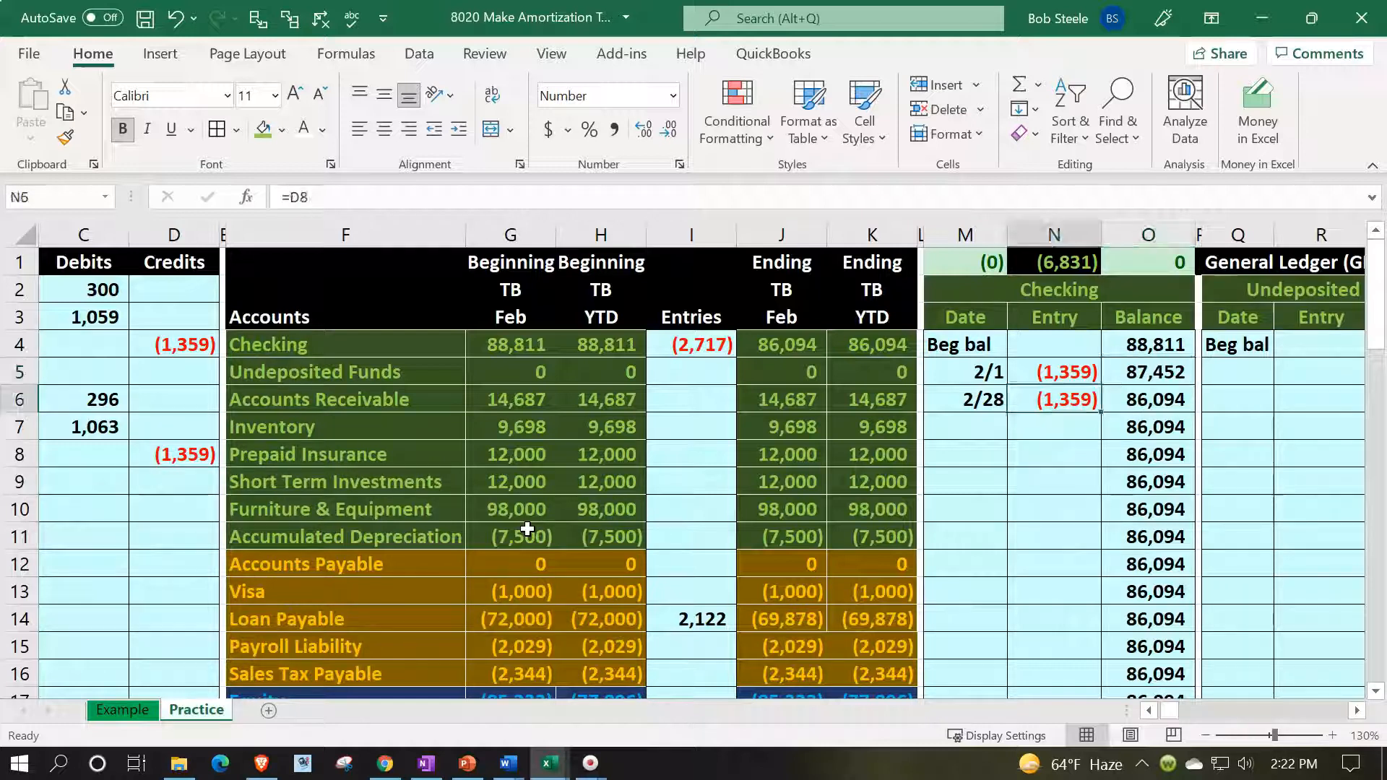
pyautogui.press('Right')
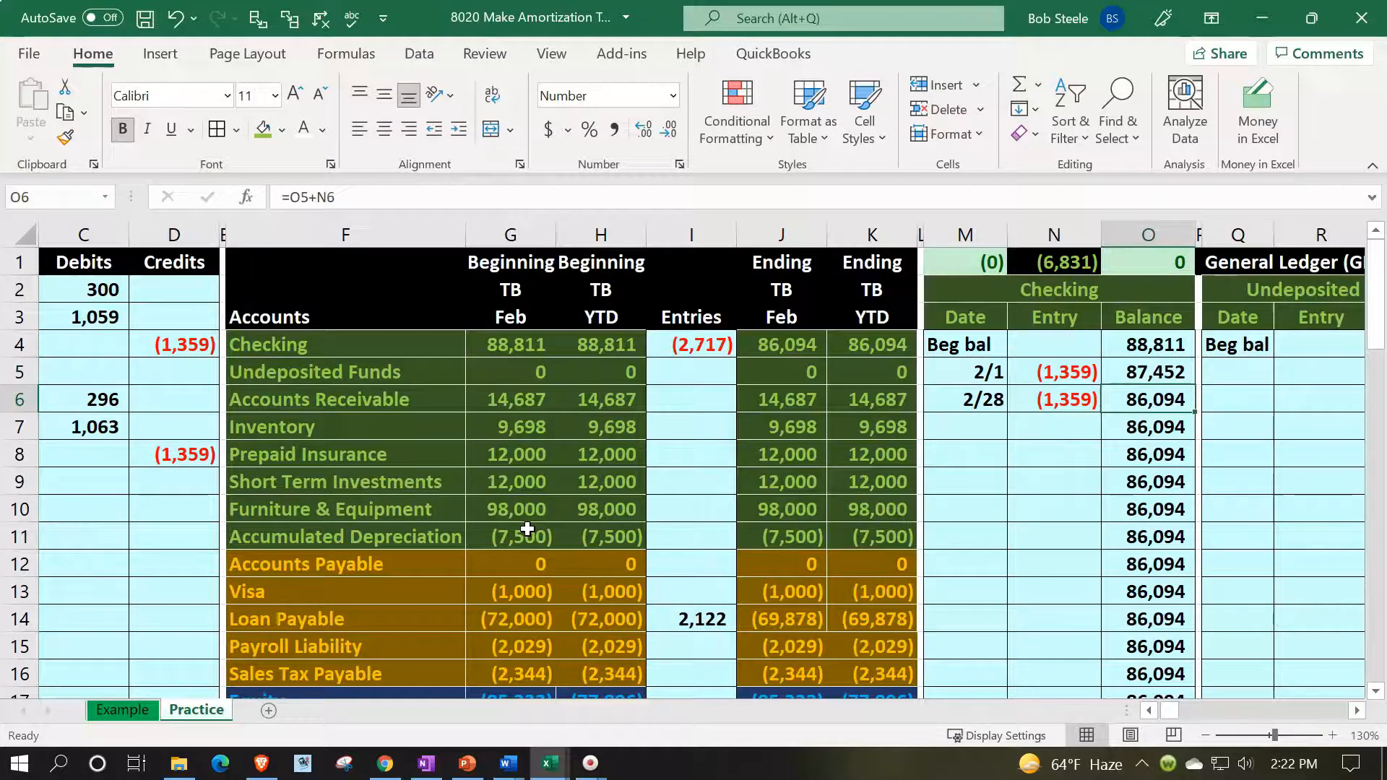
pyautogui.press('Left')
pyautogui.press('Left')
pyautogui.press('Left')
pyautogui.press('Up')
pyautogui.press('Up')
pyautogui.press('Left')
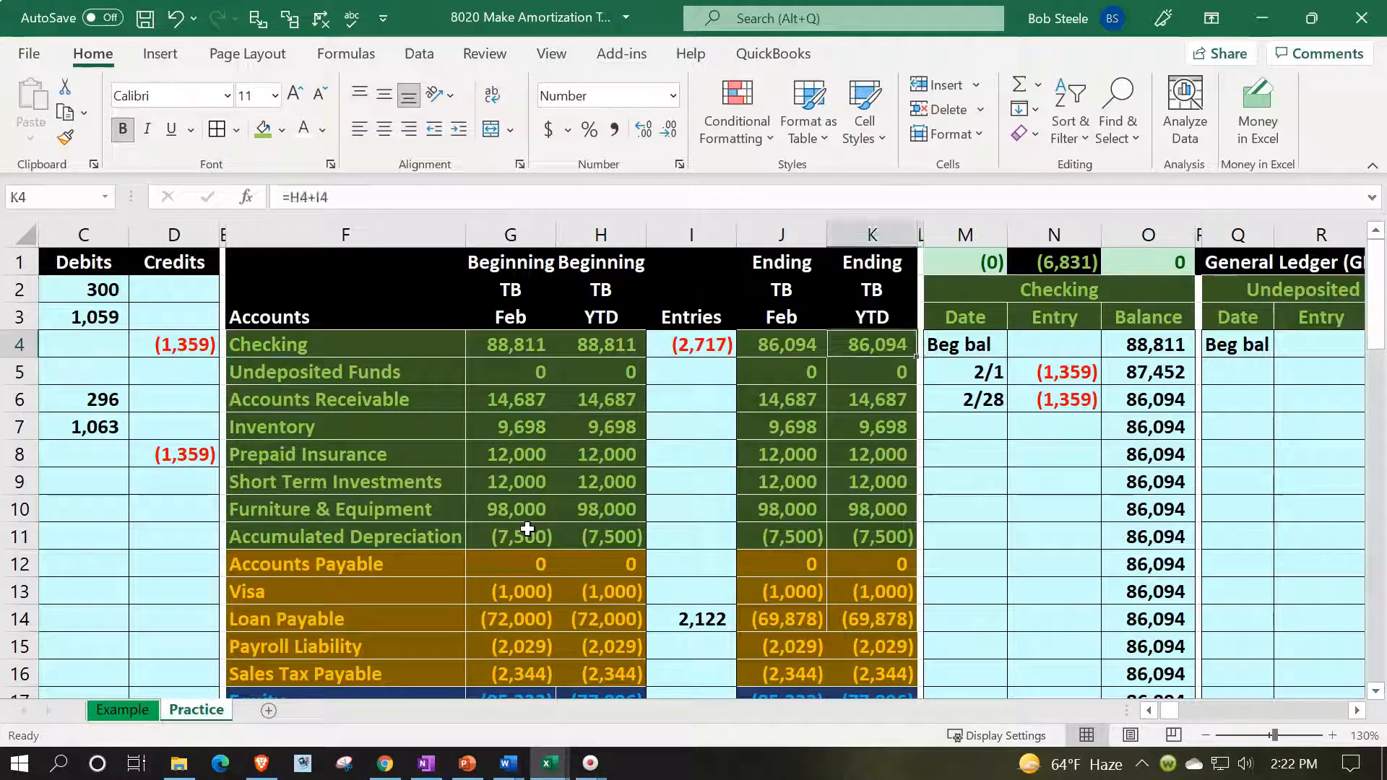
pyautogui.press('Left')
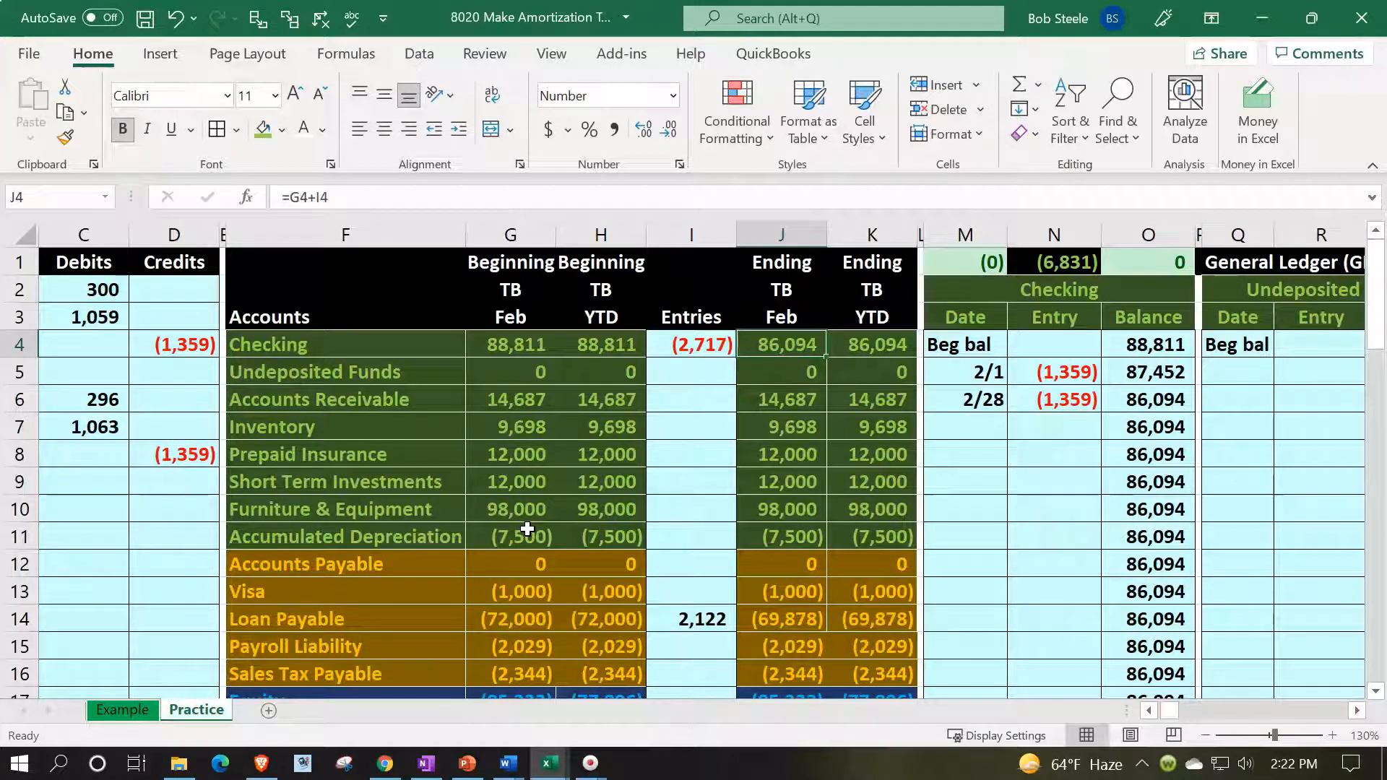
# Check the general ledger's balancing total in M1 and its difference from the trial balance in O1
pyautogui.press('Right')
pyautogui.press('Right')
pyautogui.press('Right')
pyautogui.press('Up')
pyautogui.press('Up')
pyautogui.press('Up')
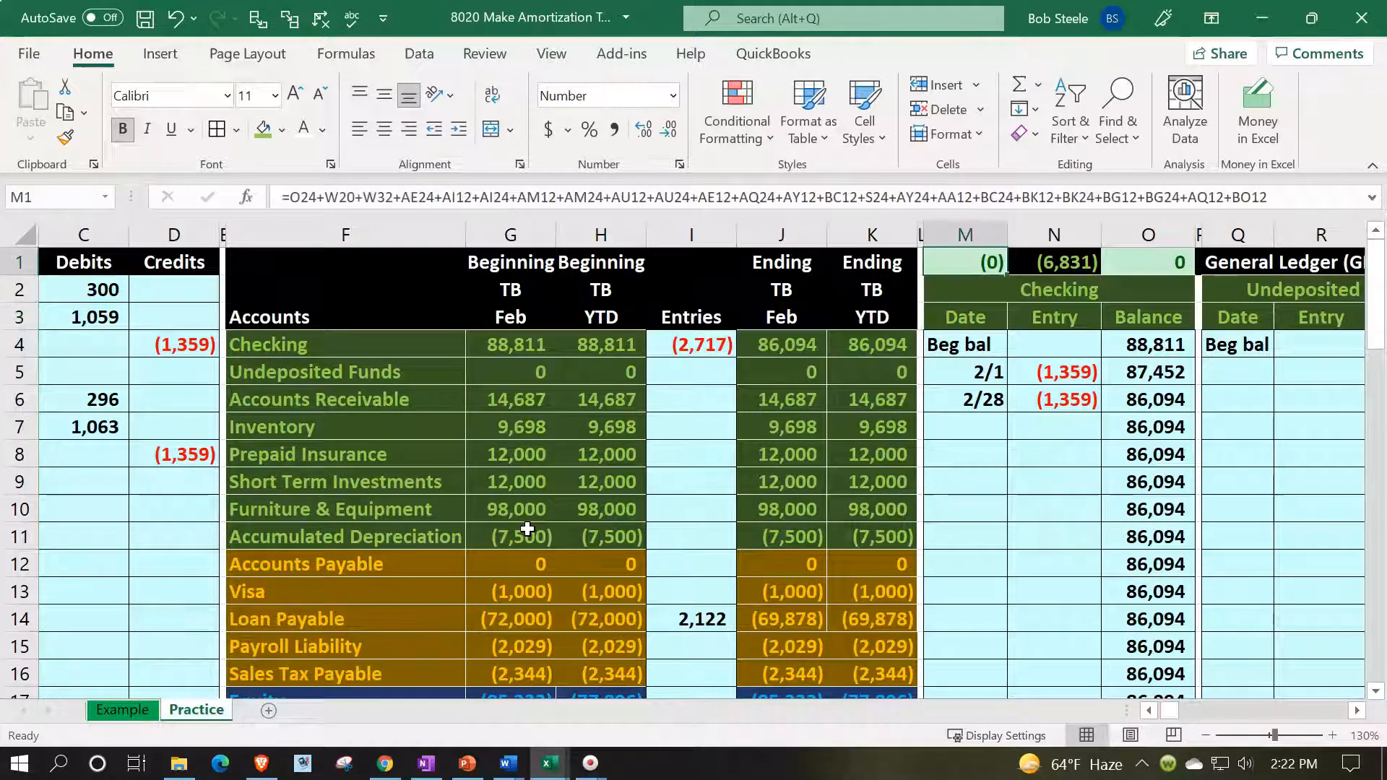
pyautogui.press('Right')
pyautogui.press('Right')
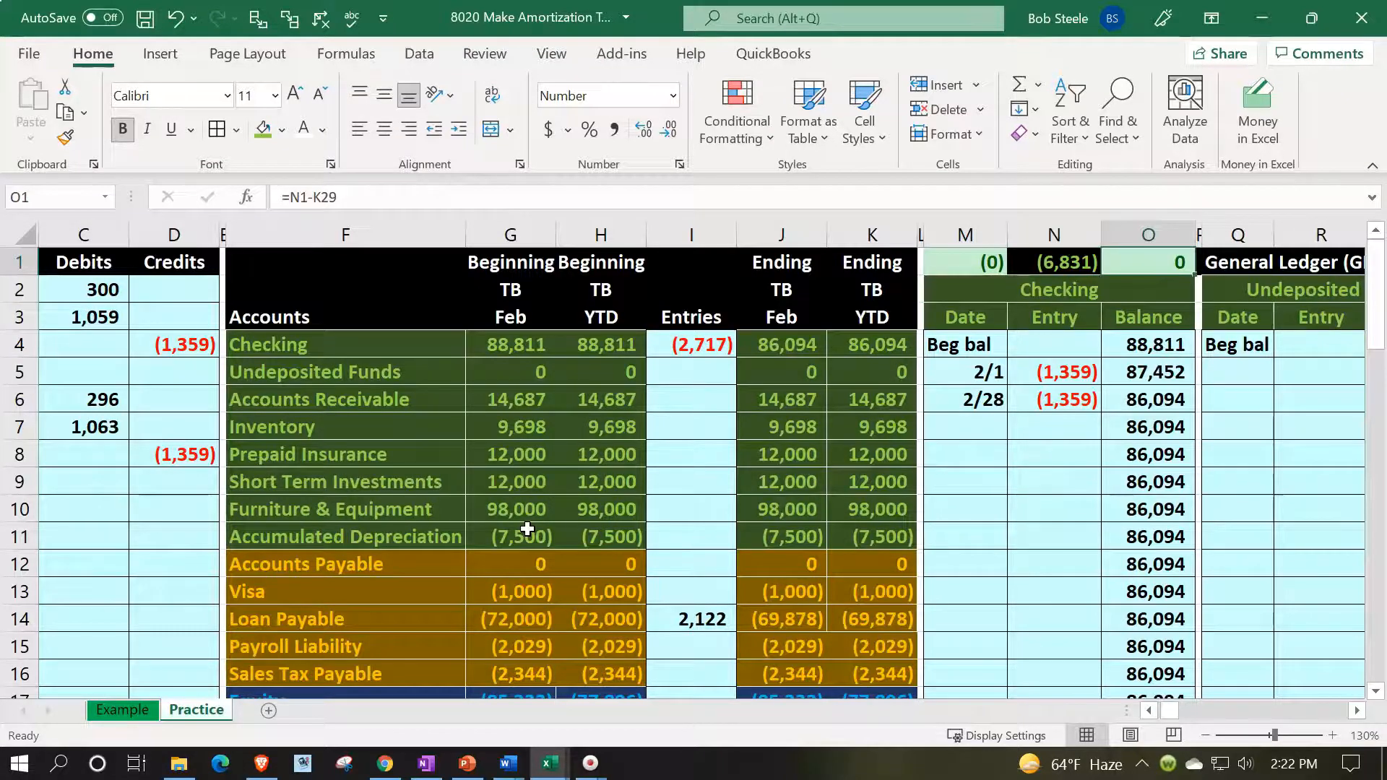
# Review the ending February trial balance in column J from the asset accounts down through total debits and credits and net income
pyautogui.press('Left')
pyautogui.press('Left')
pyautogui.press('Left')
pyautogui.press('Left')
pyautogui.press('Left')
pyautogui.press('Left')
pyautogui.press('Down')
pyautogui.press('Down')
pyautogui.press('Down')
pyautogui.press('Down')
pyautogui.press('Right')
pyautogui.press('Down')
pyautogui.press('Down')
pyautogui.press('Down')
pyautogui.press('Down')
pyautogui.press('Down')
pyautogui.press('Down')
pyautogui.press('Down')
pyautogui.press('Down')
pyautogui.press('Down')
pyautogui.press('Down')
pyautogui.press('Down')
pyautogui.press('Down')
pyautogui.press('Down')
pyautogui.press('Down')
pyautogui.press('Down')
pyautogui.press('Down')
pyautogui.press('Down')
pyautogui.press('Down')
pyautogui.press('Down')
pyautogui.press('Down')
pyautogui.press('Down')
pyautogui.press('Down')
pyautogui.press('Down')
pyautogui.press('Down')
pyautogui.press('Down')
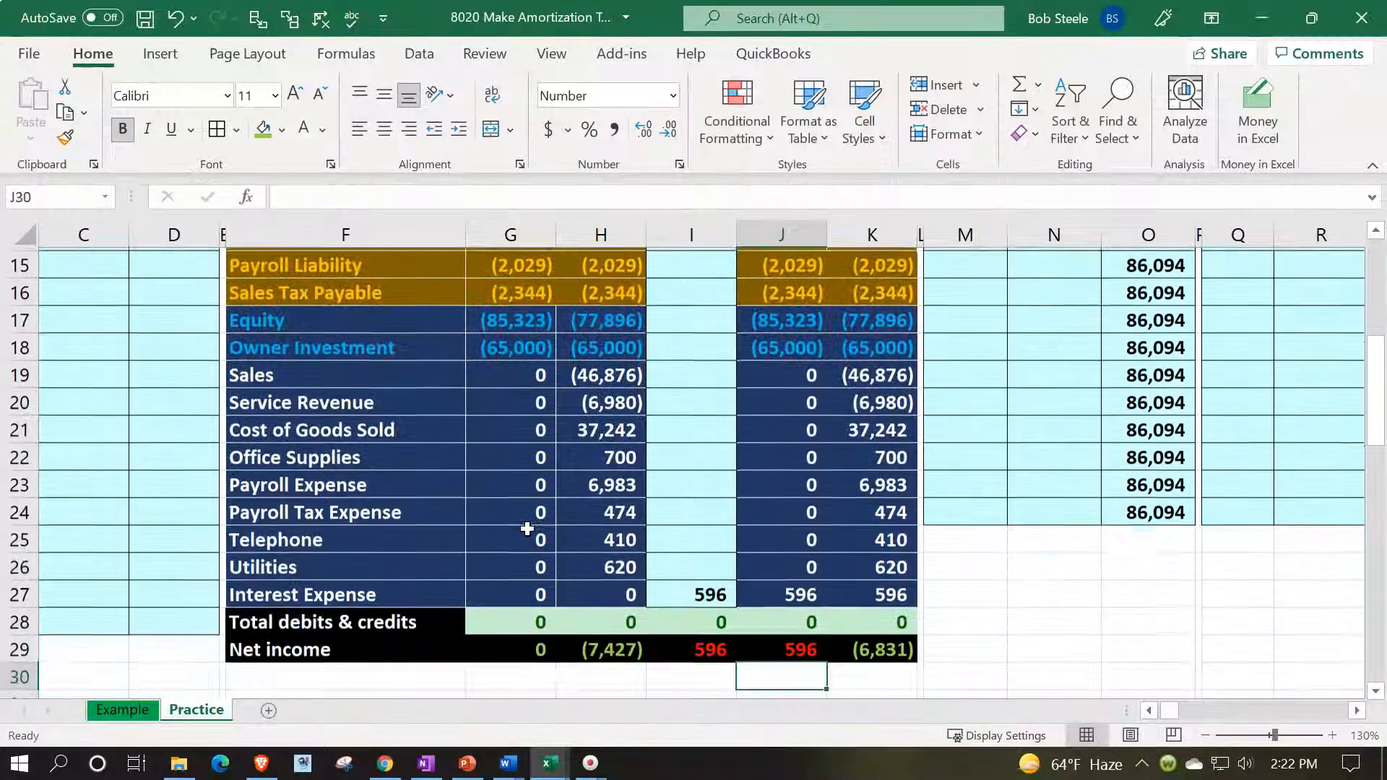